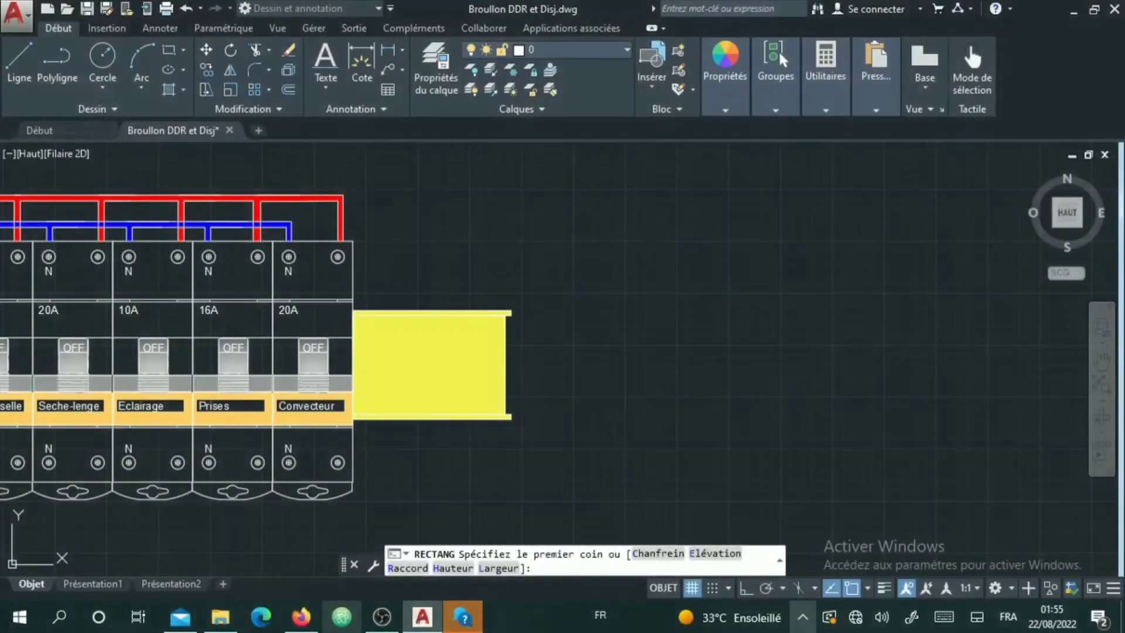
Step: Draw a tall narrow rectangle just right of the yellow block as the new module outline
{"action": "left_click", "coordinate": [623, 242]}
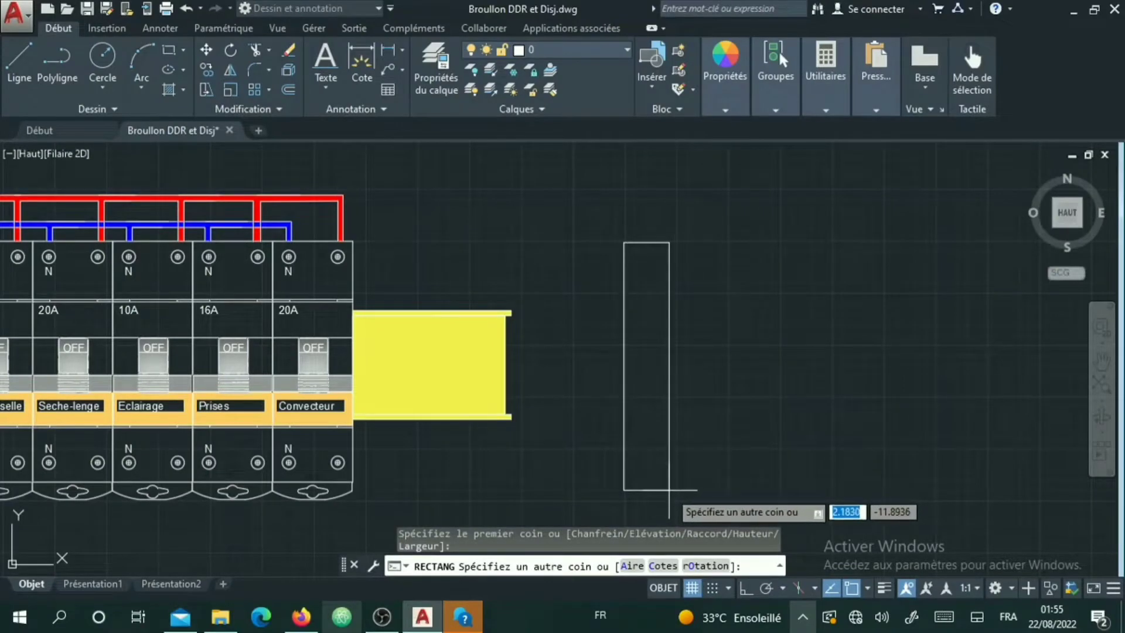
{"action": "scroll", "coordinate": [669, 490], "scroll_direction": "up", "scroll_amount": 4}
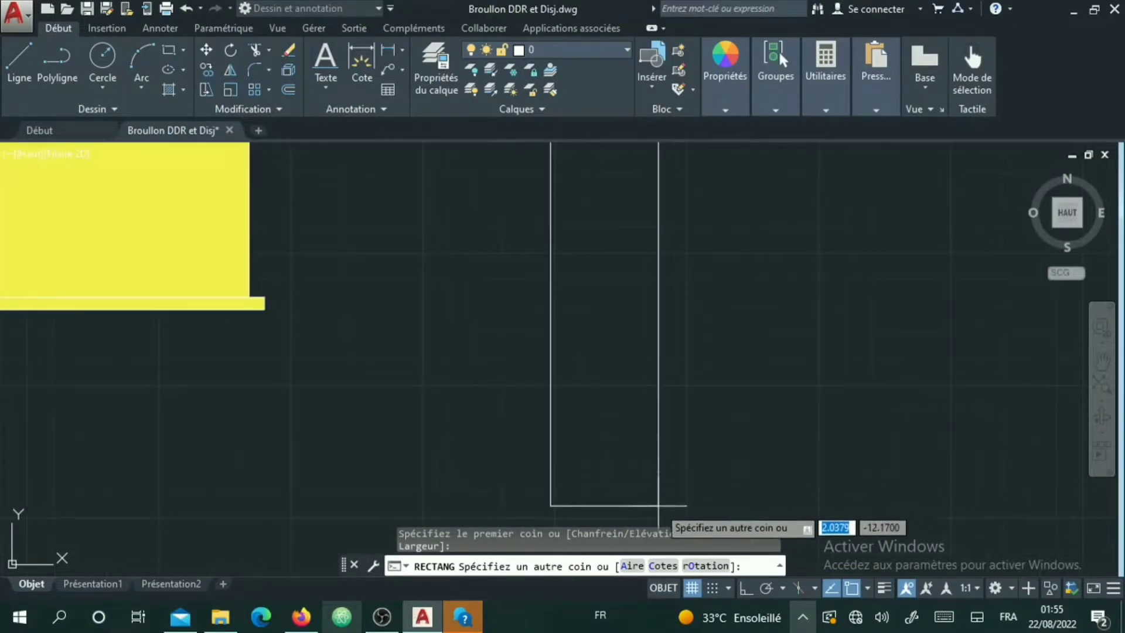
{"action": "left_click", "coordinate": [659, 510]}
{"action": "scroll", "coordinate": [552, 251], "scroll_direction": "down", "scroll_amount": 2}
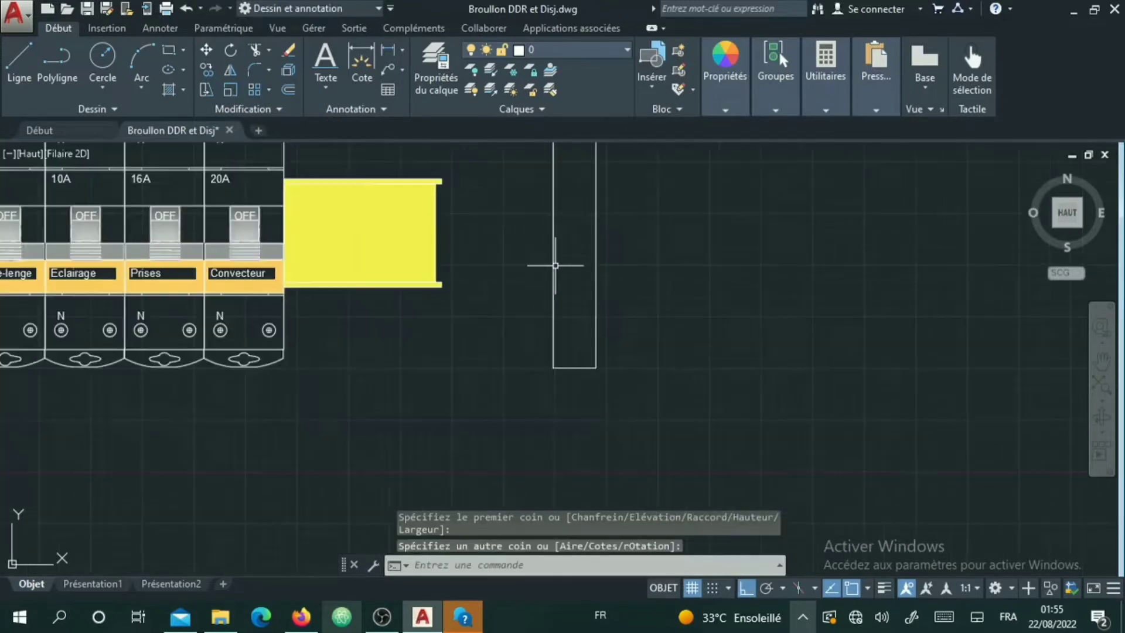
{"action": "scroll", "coordinate": [580, 218], "scroll_direction": "up", "scroll_amount": 2}
{"action": "scroll", "coordinate": [576, 214], "scroll_direction": "down", "scroll_amount": 4}
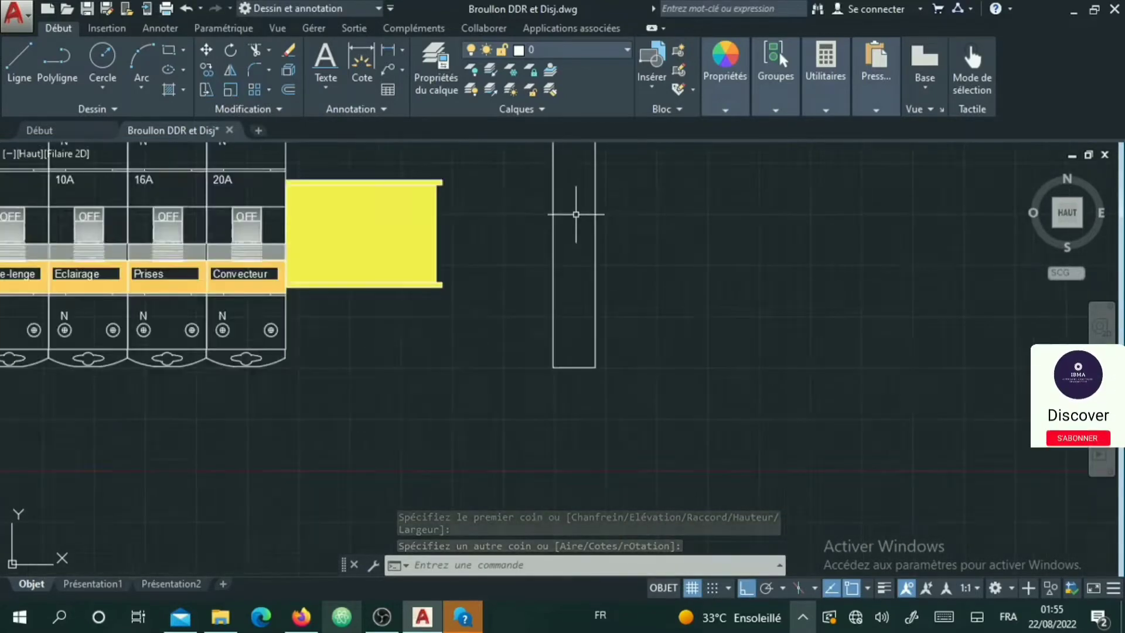
{"action": "middle_click_drag", "start_coordinate": [578, 221], "coordinate": [575, 274]}
Step: Draw a first horizontal polyline divider across the narrow rectangle
{"action": "left_click", "coordinate": [57, 64]}
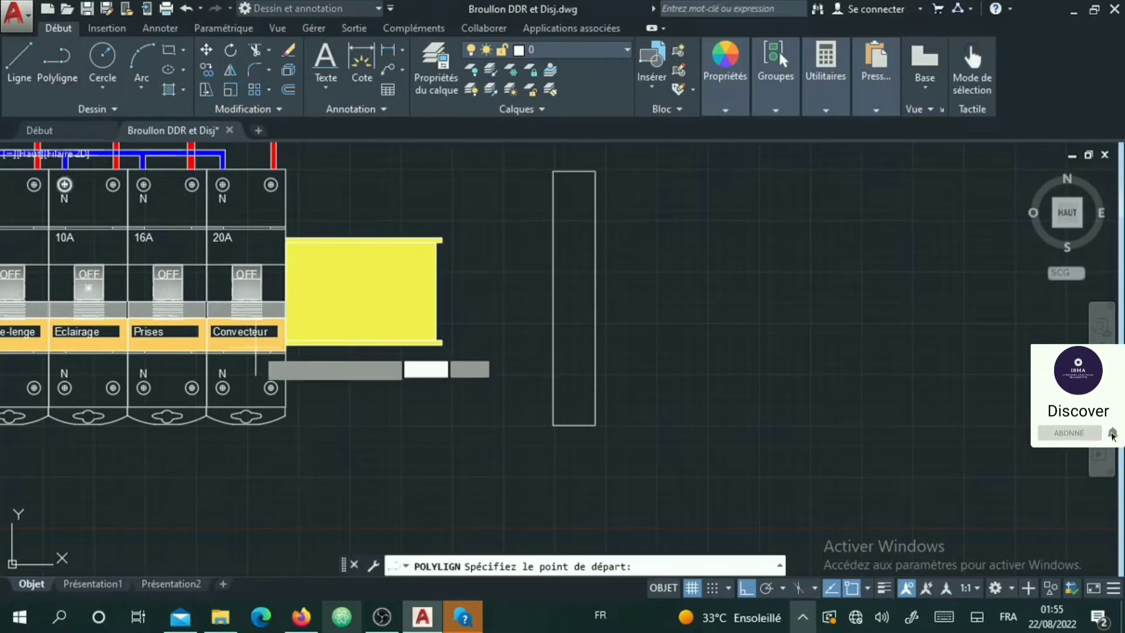
{"action": "scroll", "coordinate": [544, 221], "scroll_direction": "up", "scroll_amount": 3}
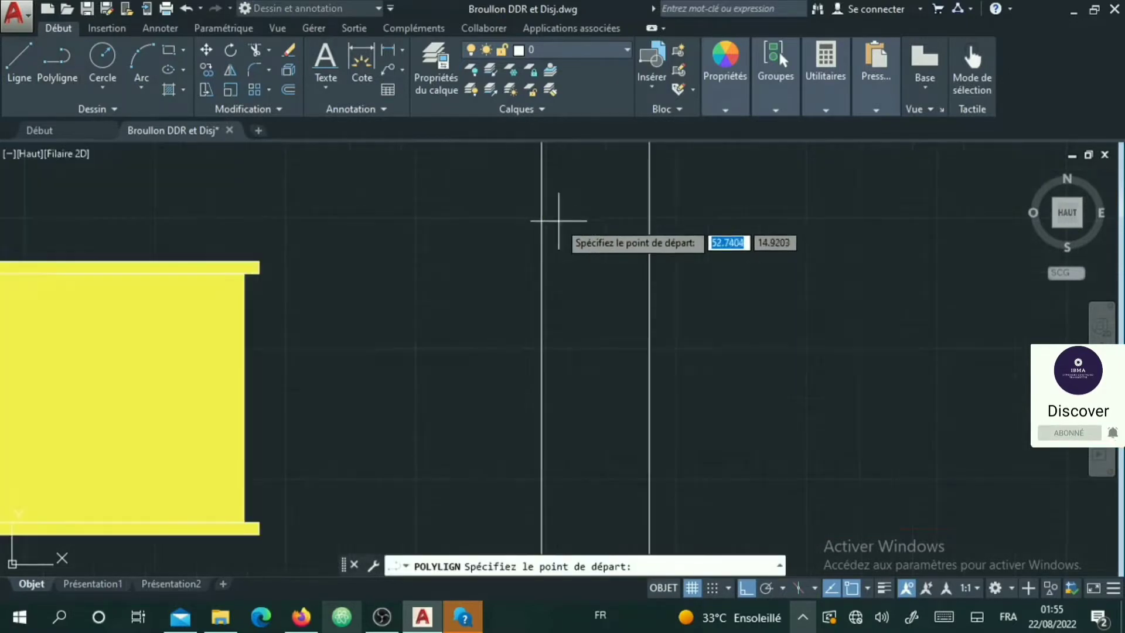
{"action": "left_click", "coordinate": [540, 218]}
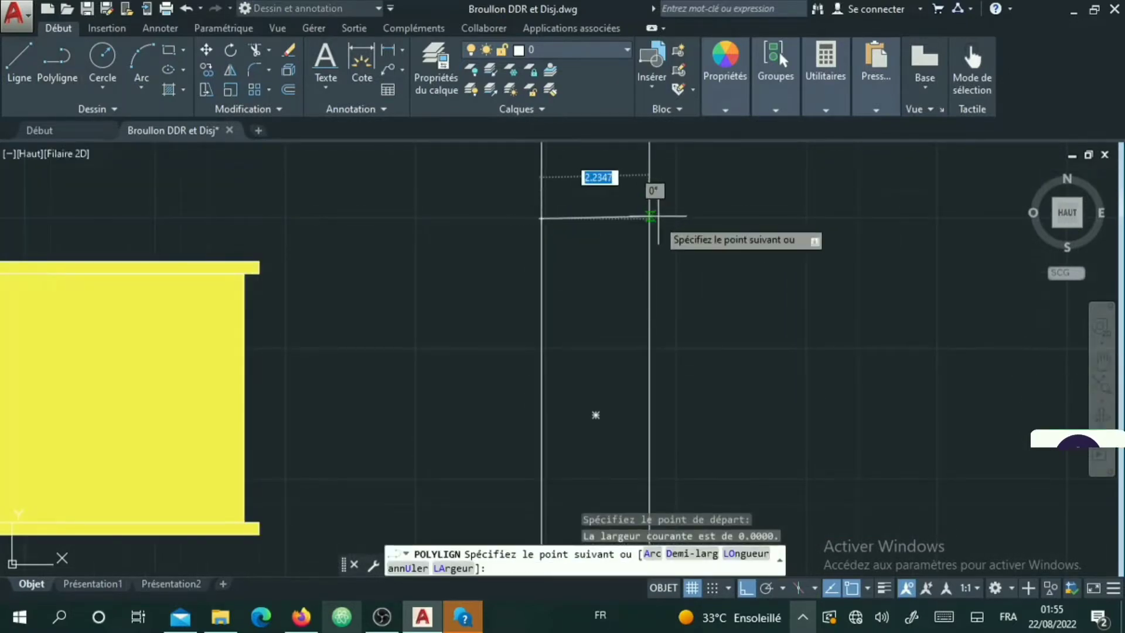
{"action": "key", "text": "Escape"}
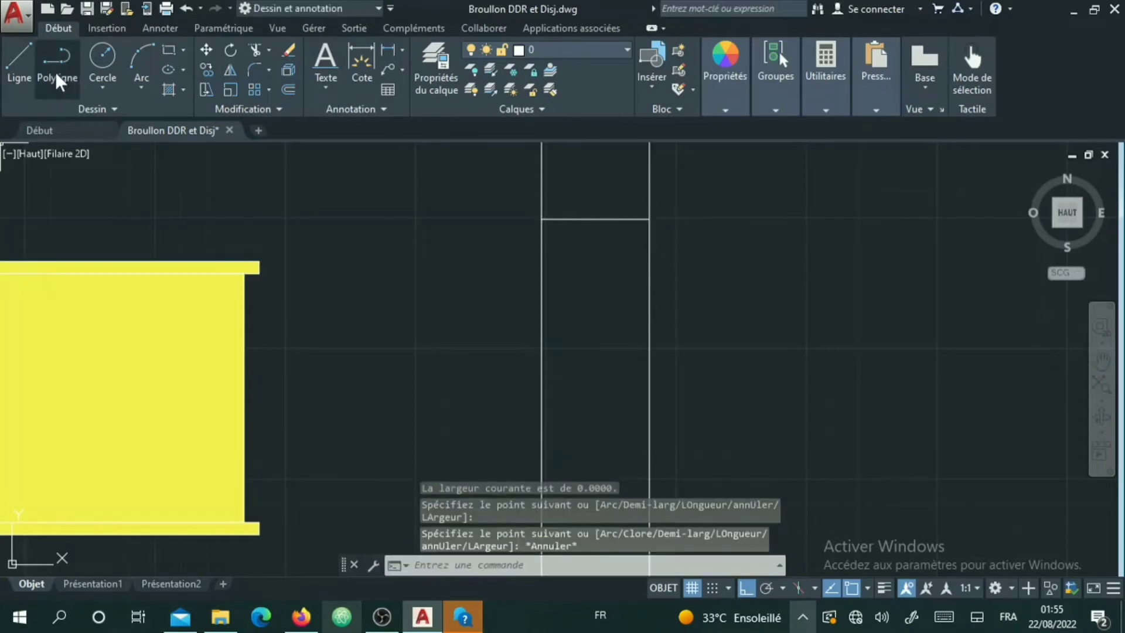
{"action": "left_click", "coordinate": [57, 69]}
{"action": "scroll", "coordinate": [377, 252], "scroll_direction": "down", "scroll_amount": 3}
{"action": "scroll", "coordinate": [410, 323], "scroll_direction": "up", "scroll_amount": 2}
{"action": "scroll", "coordinate": [446, 392], "scroll_direction": "up", "scroll_amount": 1}
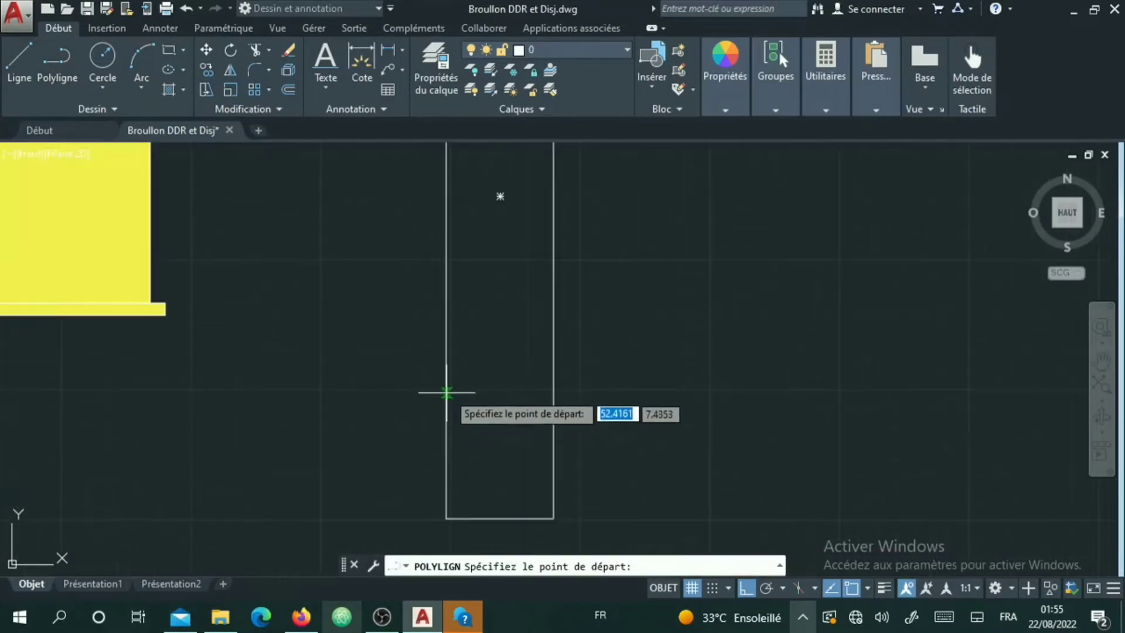
{"action": "left_click", "coordinate": [446, 390]}
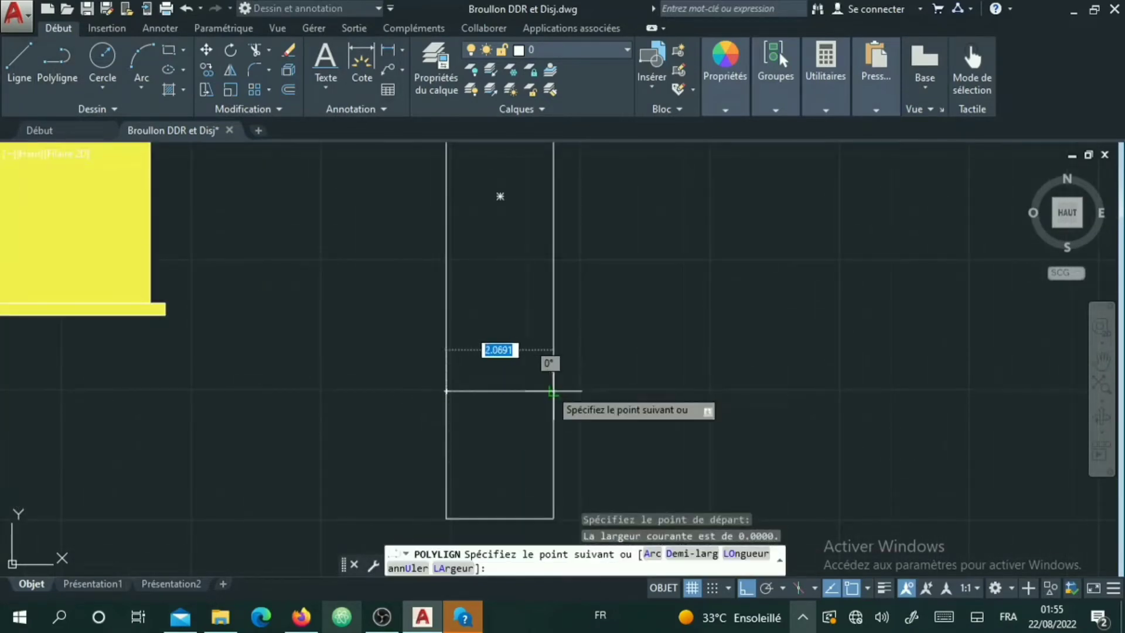
{"action": "key", "text": "Escape"}
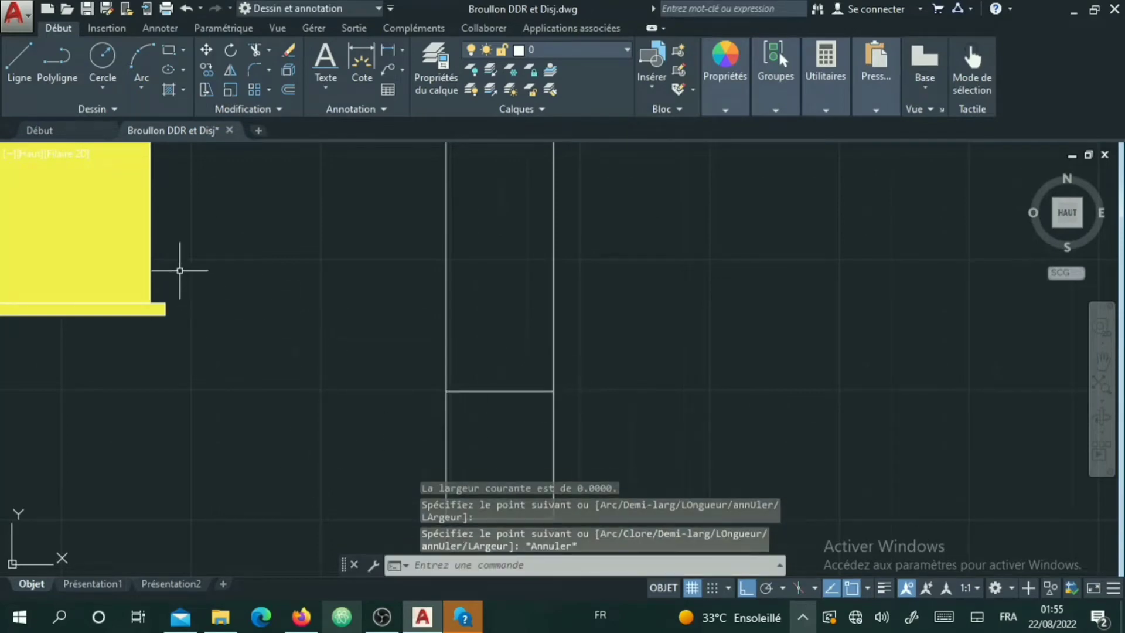
{"action": "mouse_move", "coordinate": [179, 270]}
{"action": "middle_mouse_down"}
{"action": "mouse_move", "coordinate": [307, 296]}
{"action": "mouse_move", "coordinate": [370, 340]}
{"action": "middle_mouse_up"}
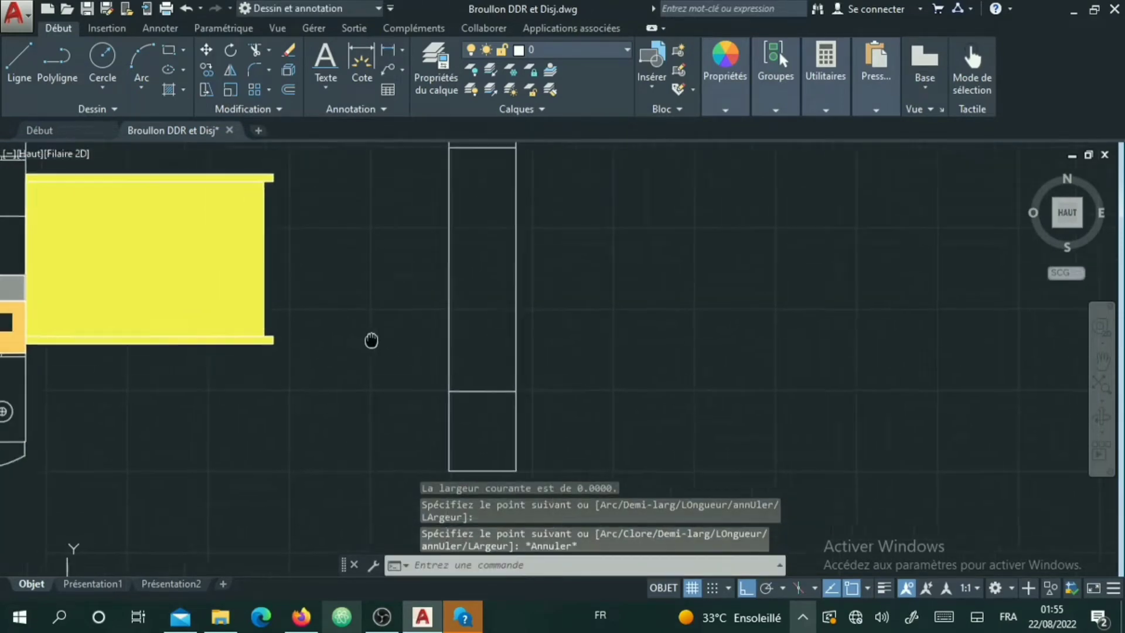
Step: Add another horizontal divider spanning the rectangle from left edge to right edge
{"action": "left_click", "coordinate": [49, 74]}
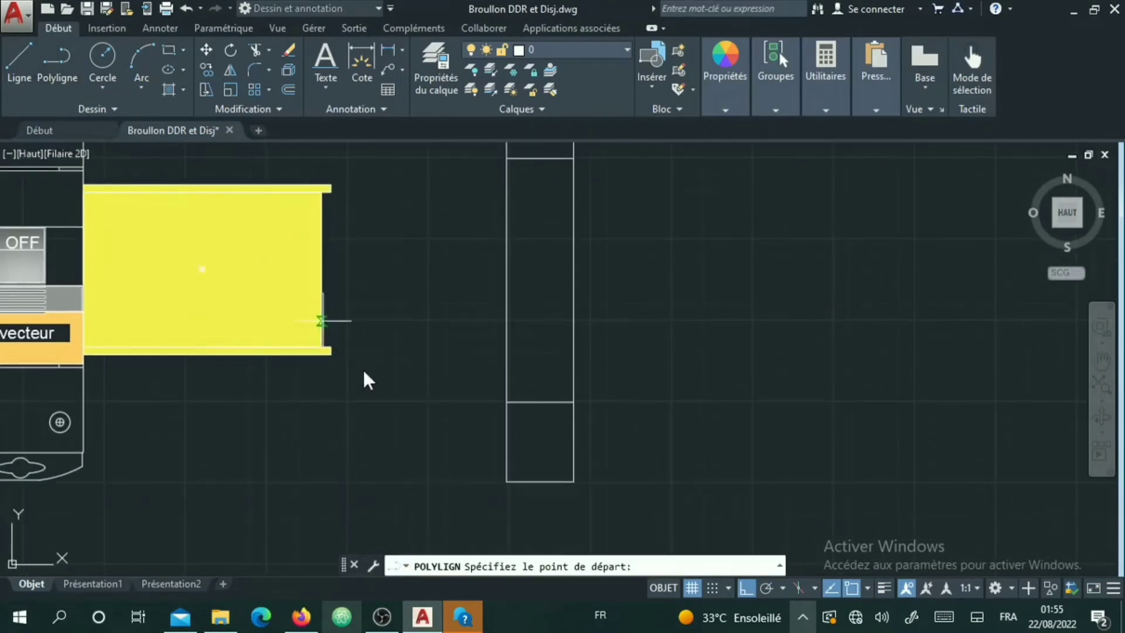
{"action": "left_click", "coordinate": [507, 352]}
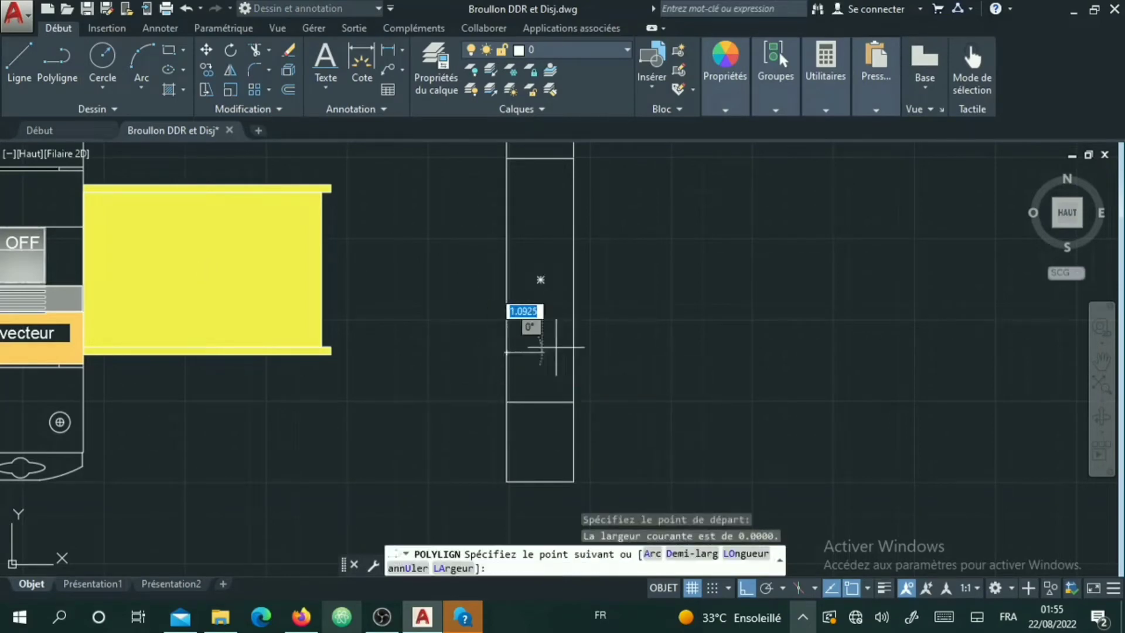
{"action": "left_click", "coordinate": [573, 352]}
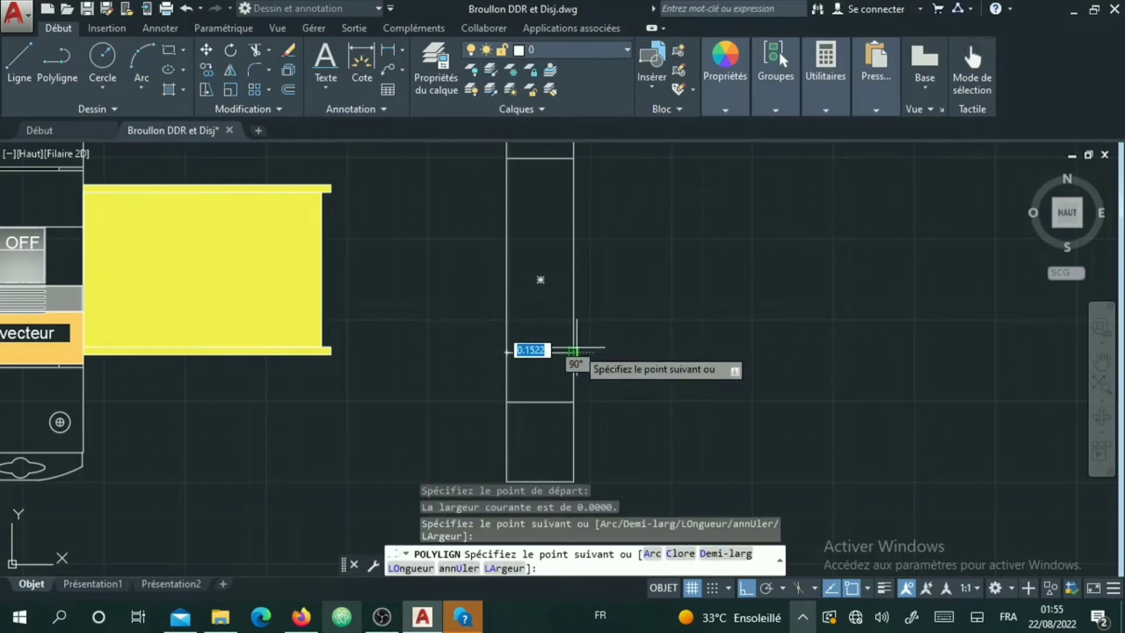
{"action": "key", "text": "Escape"}
Step: Draw a small L-shaped notch rising from the divider back to the left edge
{"action": "left_click", "coordinate": [53, 64]}
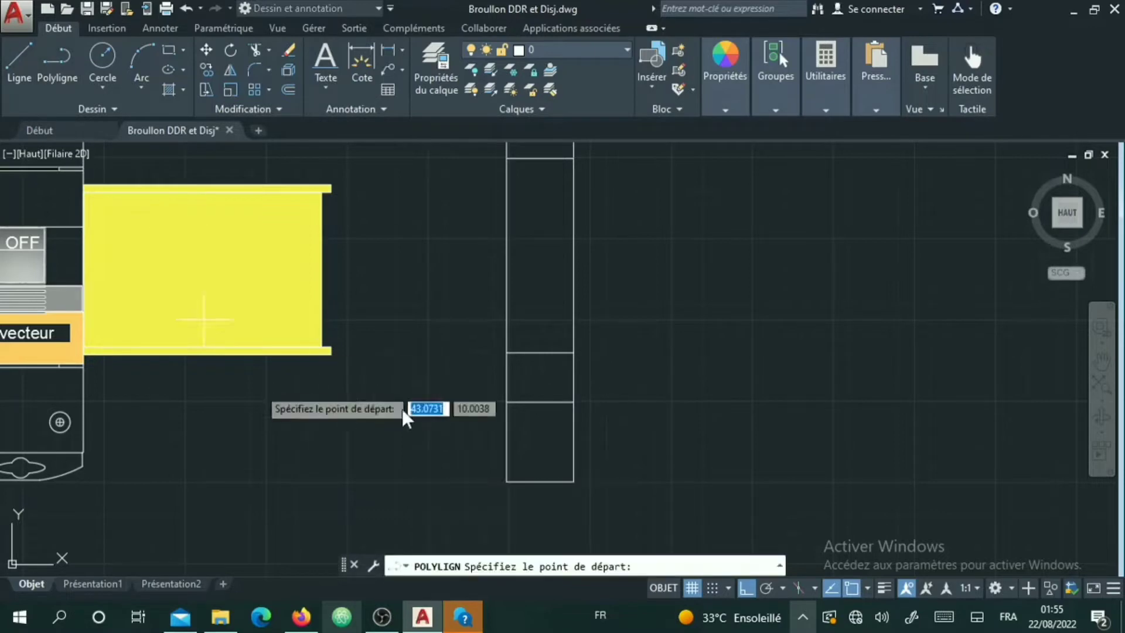
{"action": "scroll", "coordinate": [525, 351], "scroll_direction": "up", "scroll_amount": 2}
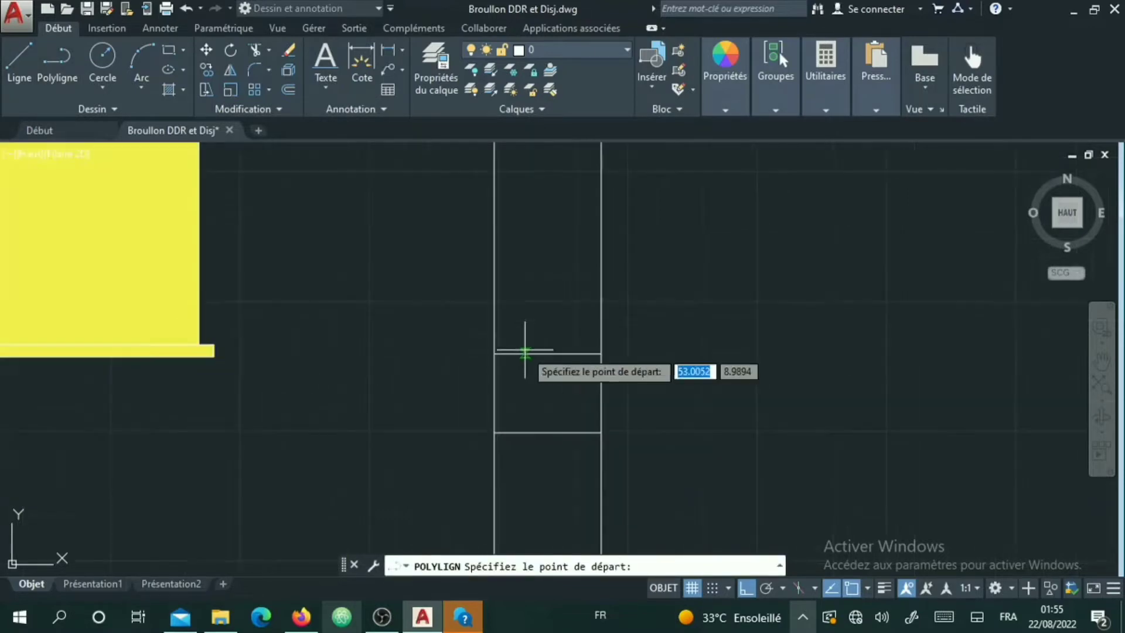
{"action": "left_click", "coordinate": [525, 352]}
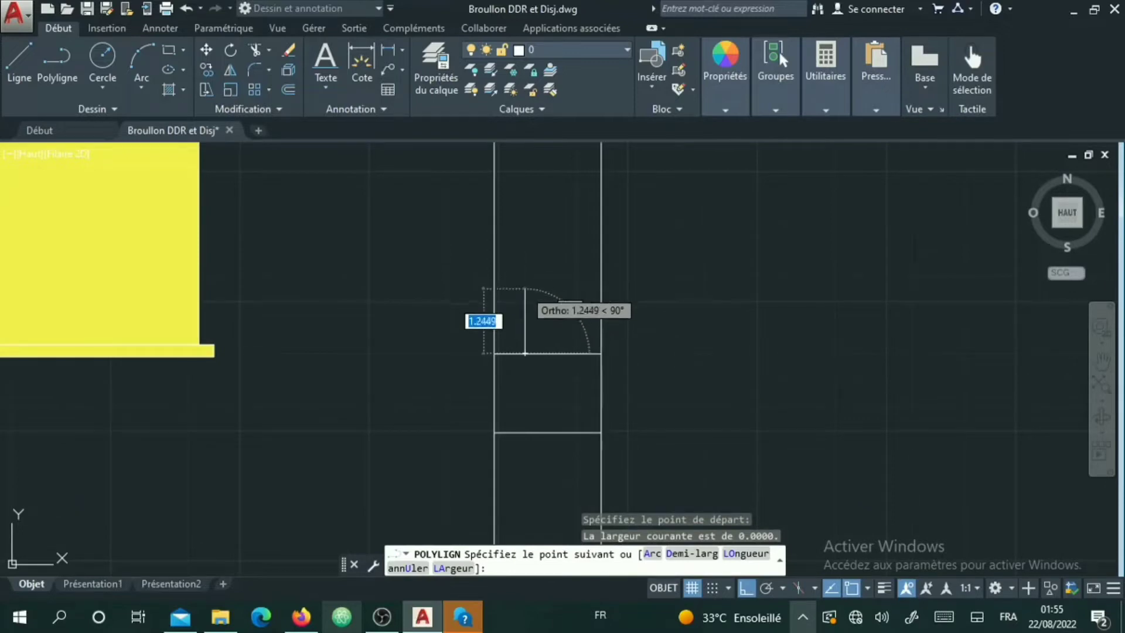
{"action": "left_click", "coordinate": [525, 289]}
{"action": "left_click", "coordinate": [490, 289]}
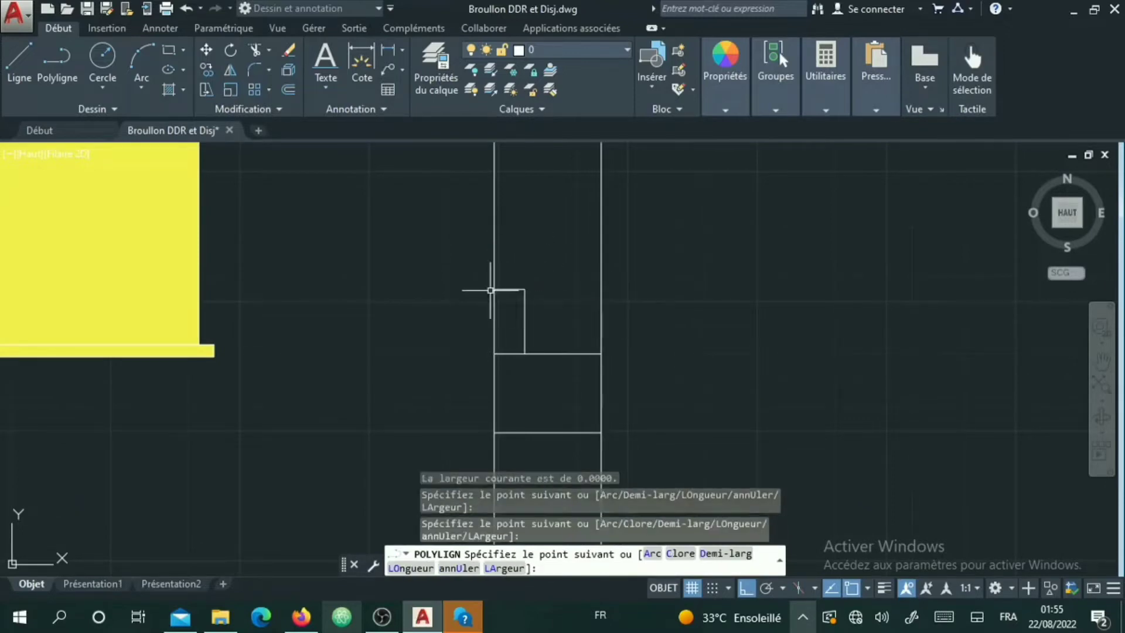
{"action": "key", "text": "Escape"}
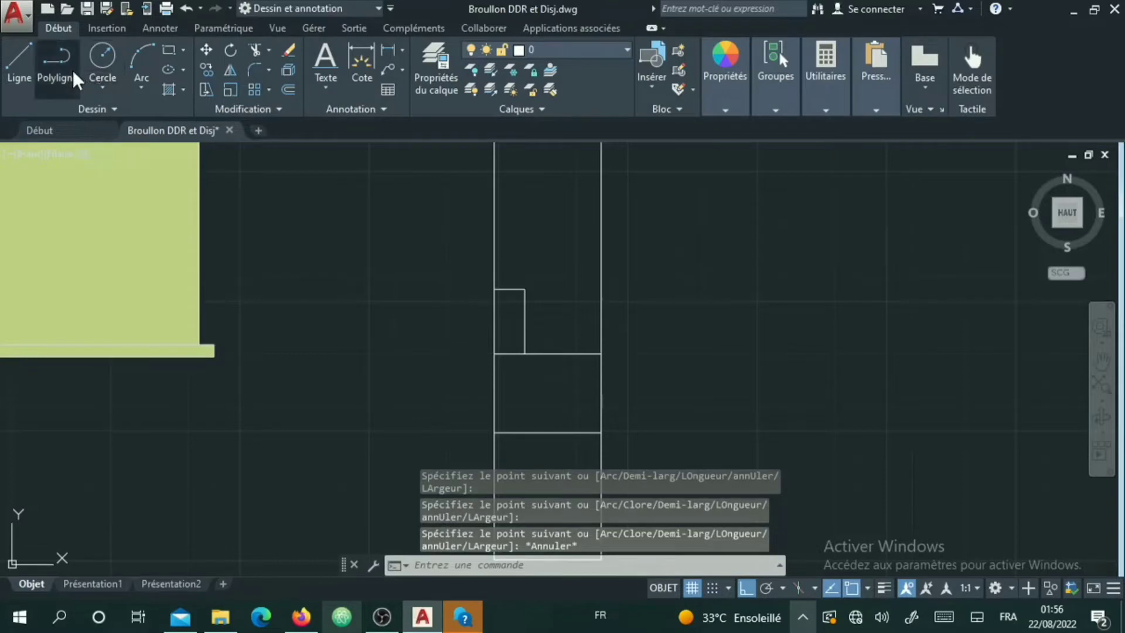
Step: Draw a matching L-shaped notch from the divider to the rectangle's right edge
{"action": "left_click", "coordinate": [73, 71]}
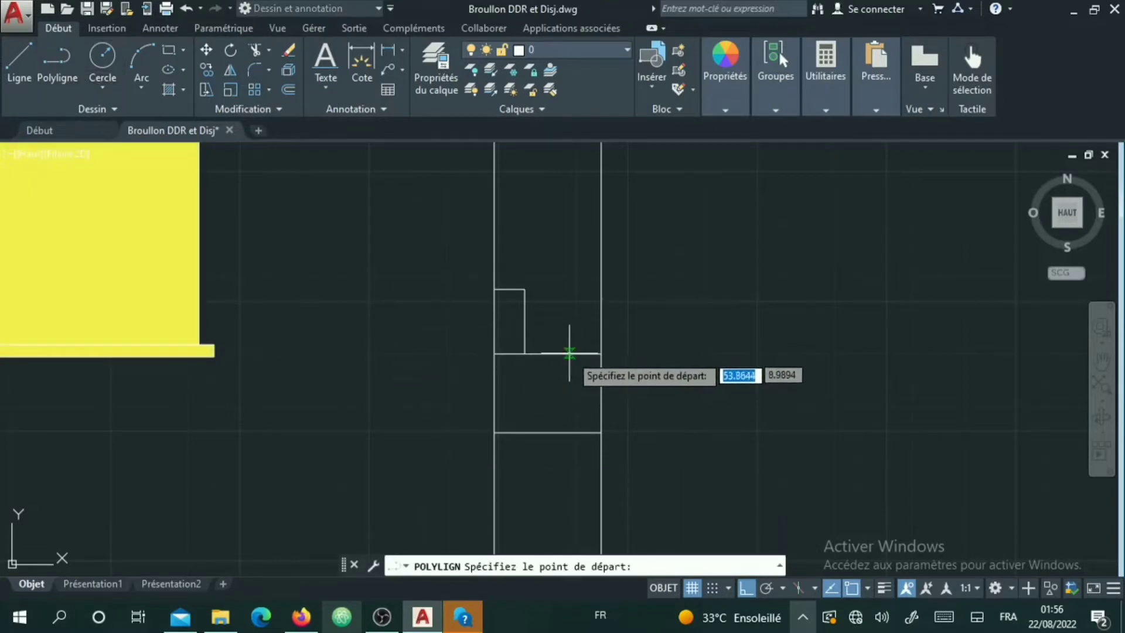
{"action": "left_click", "coordinate": [572, 354]}
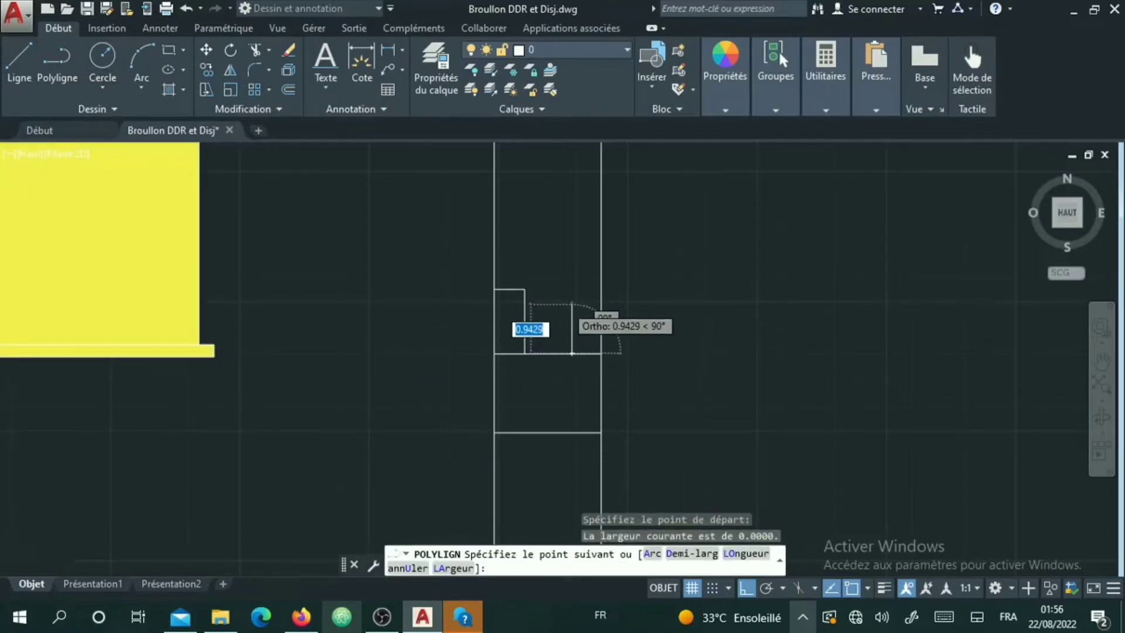
{"action": "scroll", "coordinate": [565, 301], "scroll_direction": "down", "scroll_amount": 1}
{"action": "left_click", "coordinate": [567, 296]}
{"action": "scroll", "coordinate": [567, 296], "scroll_direction": "up", "scroll_amount": 1}
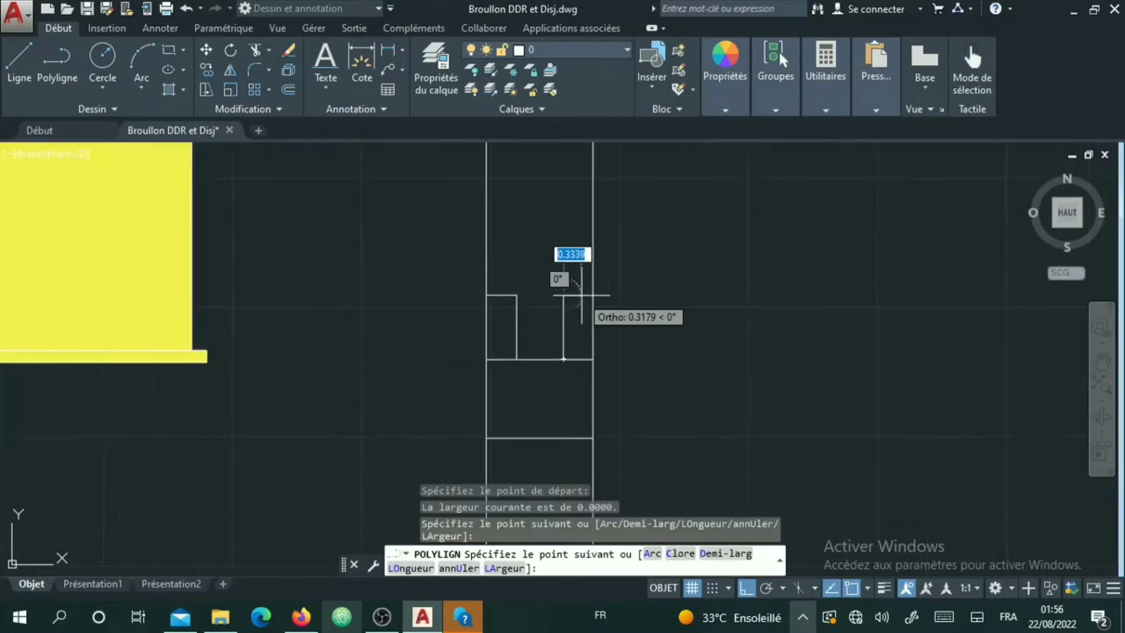
{"action": "left_click", "coordinate": [593, 296]}
{"action": "key", "text": "Escape"}
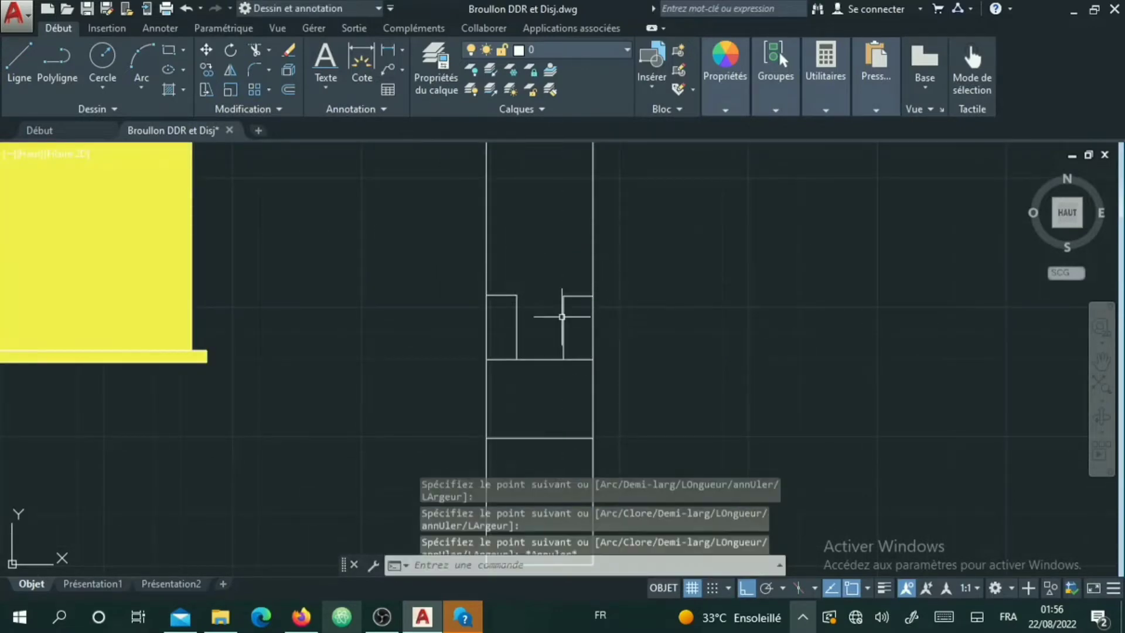
Step: With Ortho off, draw a short sloped line across the upper part and select it
{"action": "left_click", "coordinate": [55, 72]}
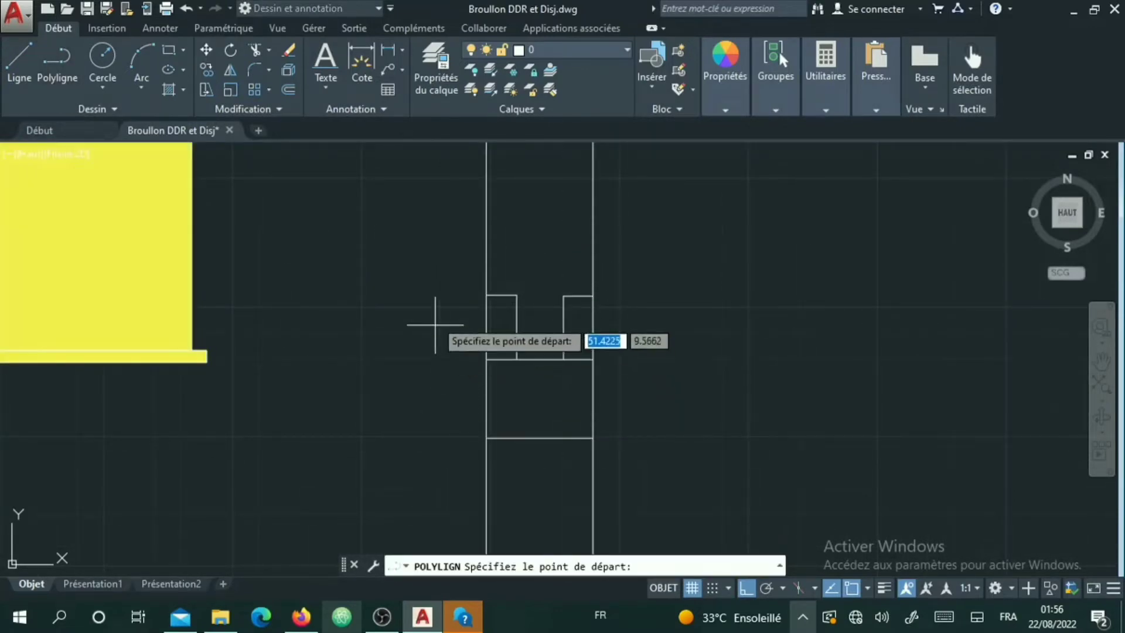
{"action": "left_click", "coordinate": [486, 271]}
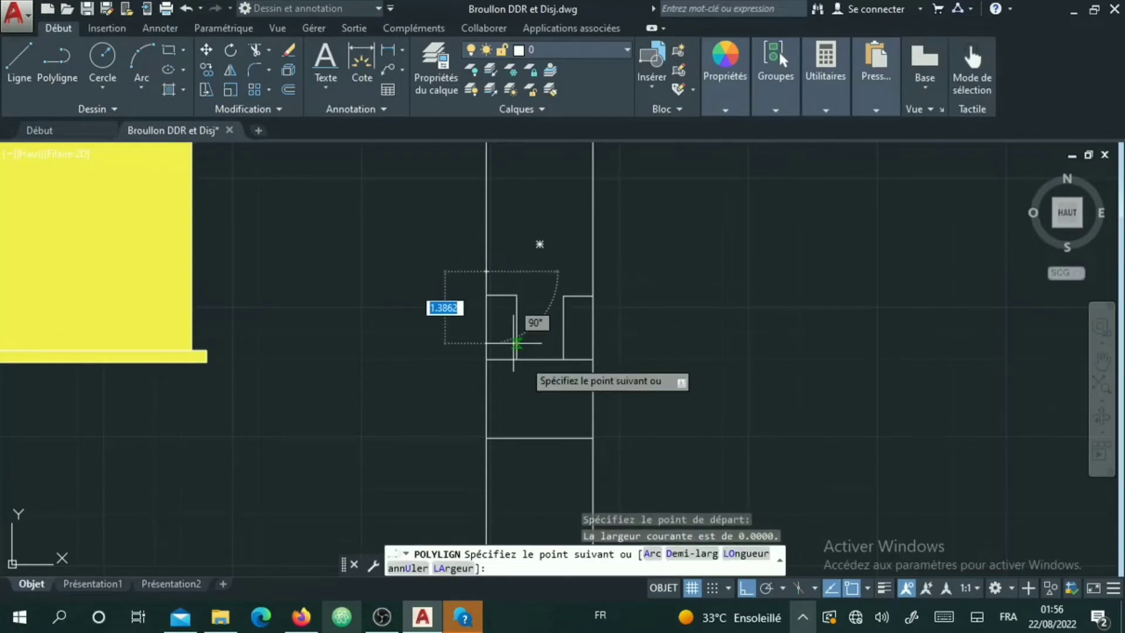
{"action": "left_click", "coordinate": [743, 586]}
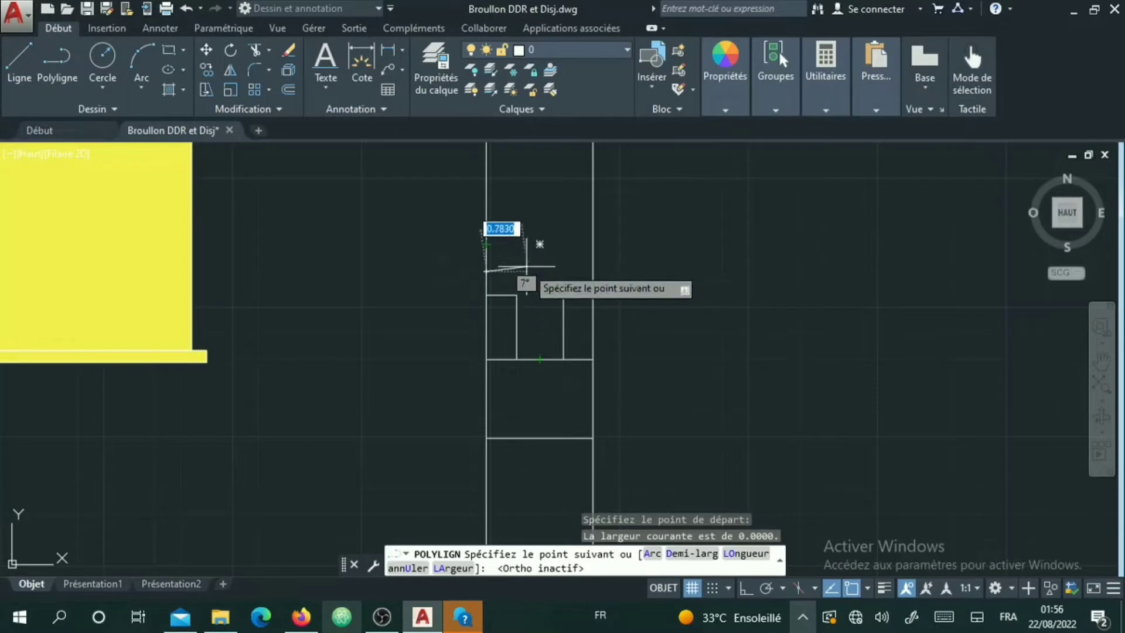
{"action": "left_click", "coordinate": [539, 244]}
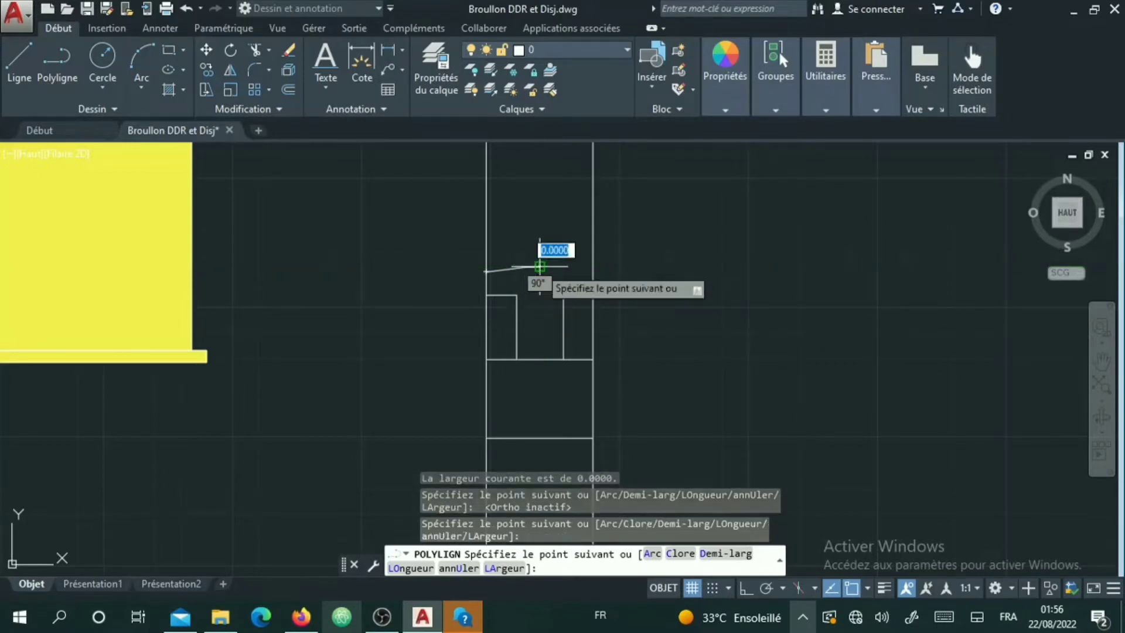
{"action": "key", "text": "Escape"}
{"action": "left_click", "coordinate": [537, 269]}
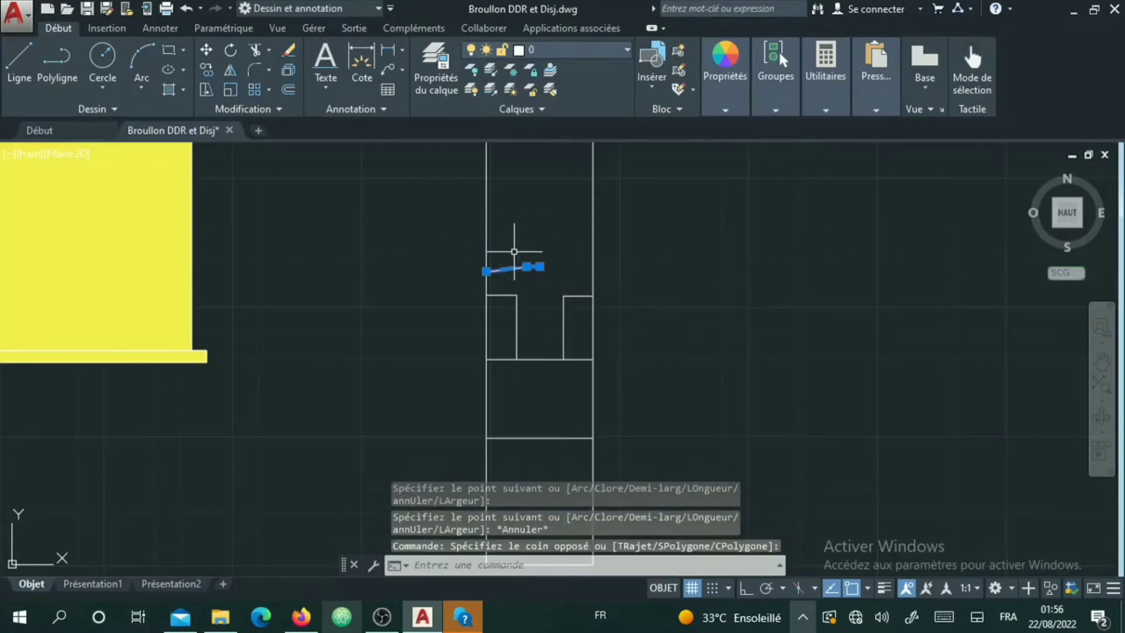
Step: Move the sloped line into position with Ortho turned back on
{"action": "right_click", "coordinate": [514, 251]}
{"action": "left_click", "coordinate": [557, 319]}
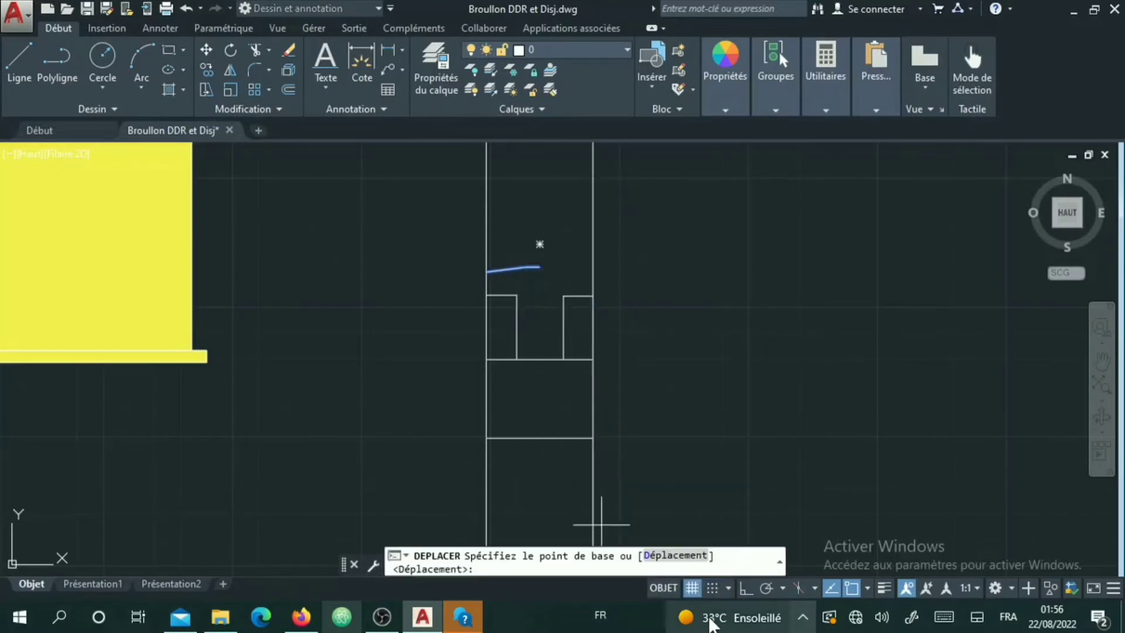
{"action": "left_click", "coordinate": [744, 587]}
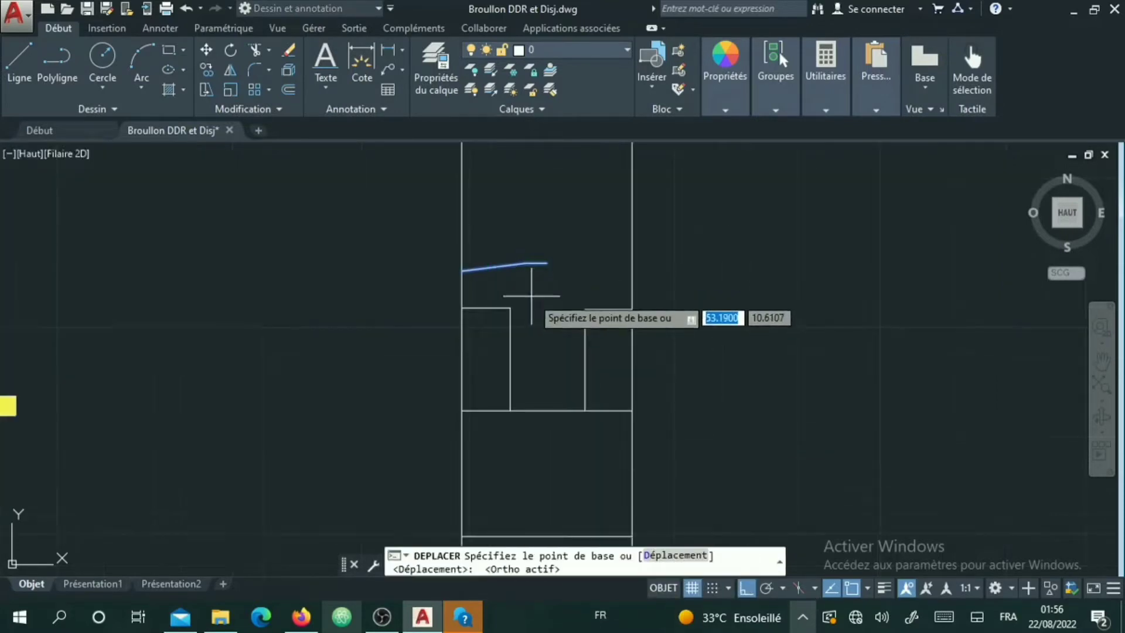
{"action": "scroll", "coordinate": [530, 287], "scroll_direction": "up", "scroll_amount": 2}
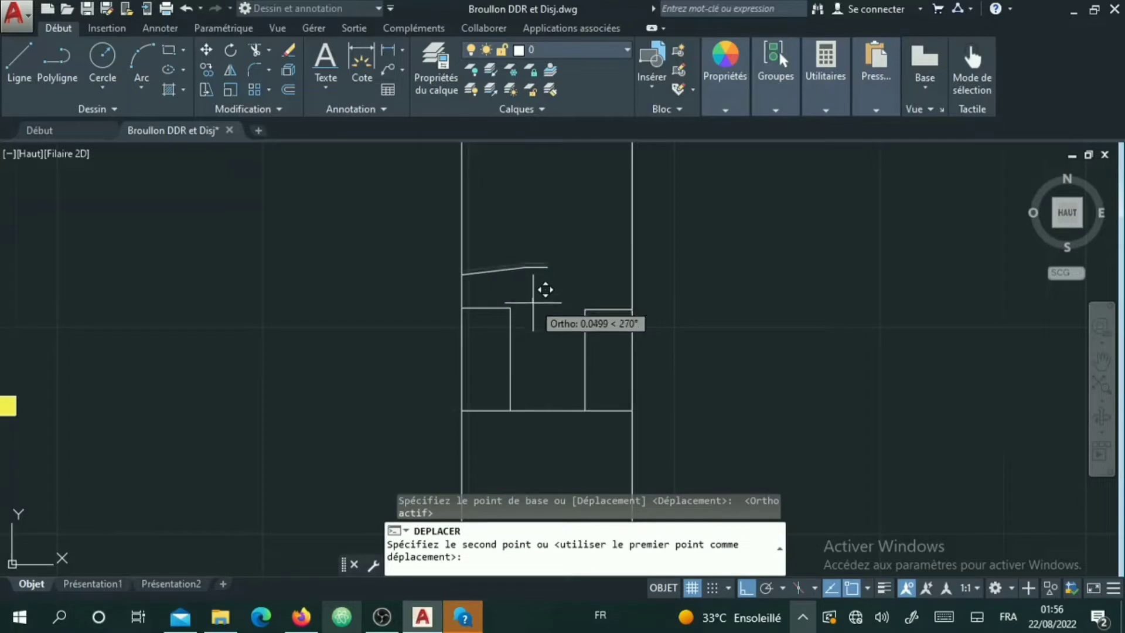
{"action": "left_click", "coordinate": [535, 312]}
Step: Mirror the sloped line about its right end, keeping the original, and select both halves
{"action": "left_click", "coordinate": [533, 296]}
{"action": "left_click", "coordinate": [466, 232]}
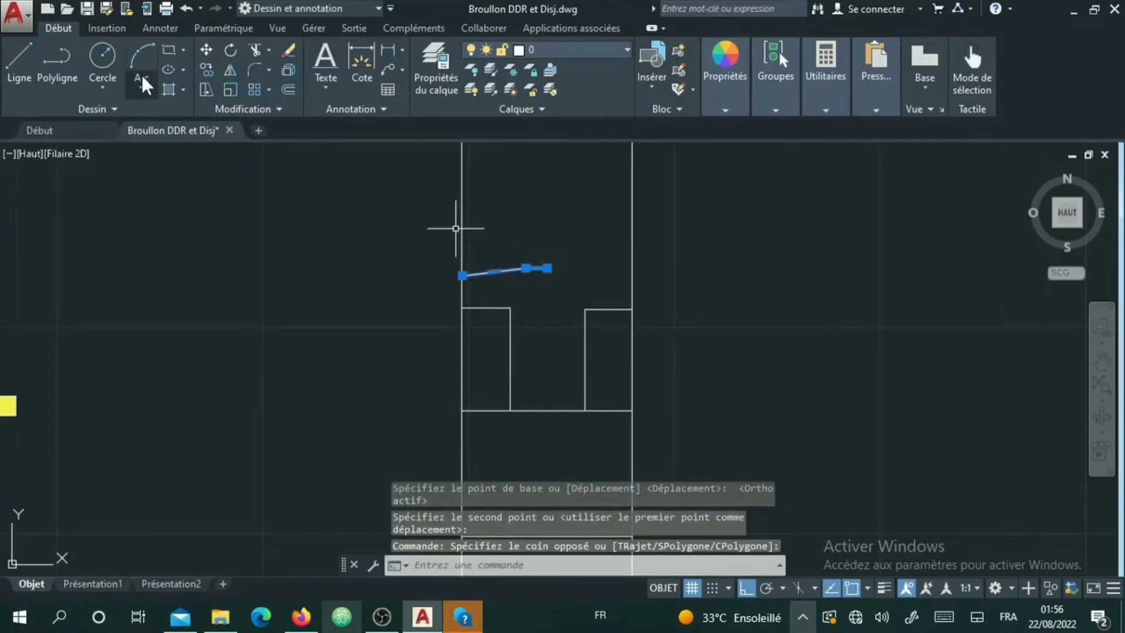
{"action": "left_click", "coordinate": [228, 72]}
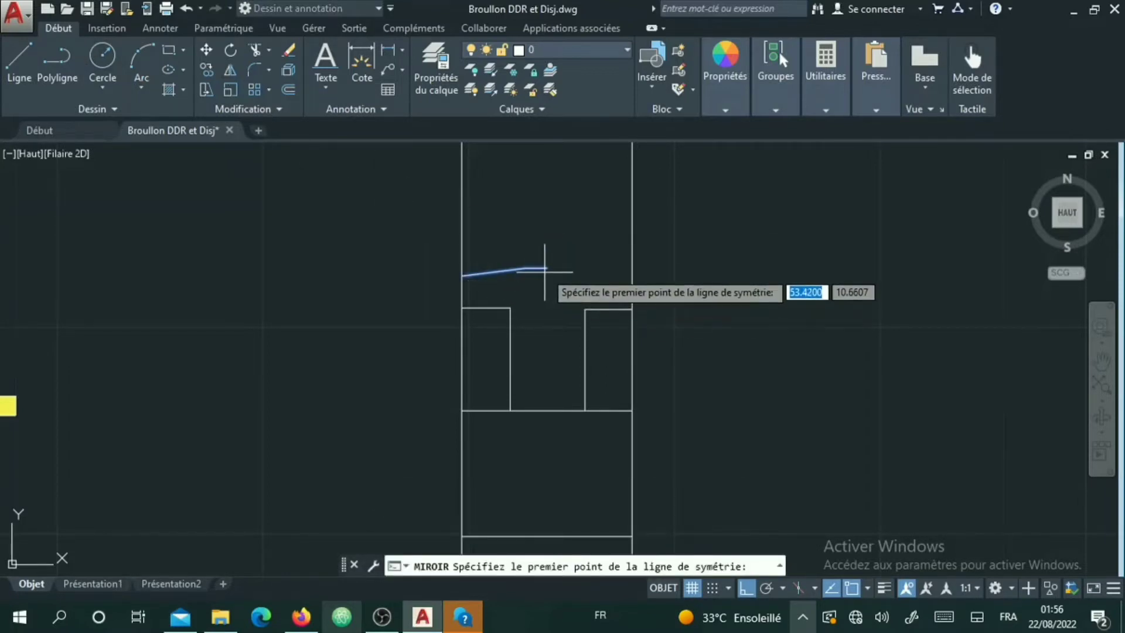
{"action": "left_click", "coordinate": [546, 269]}
{"action": "left_click", "coordinate": [544, 332]}
{"action": "left_click", "coordinate": [568, 392]}
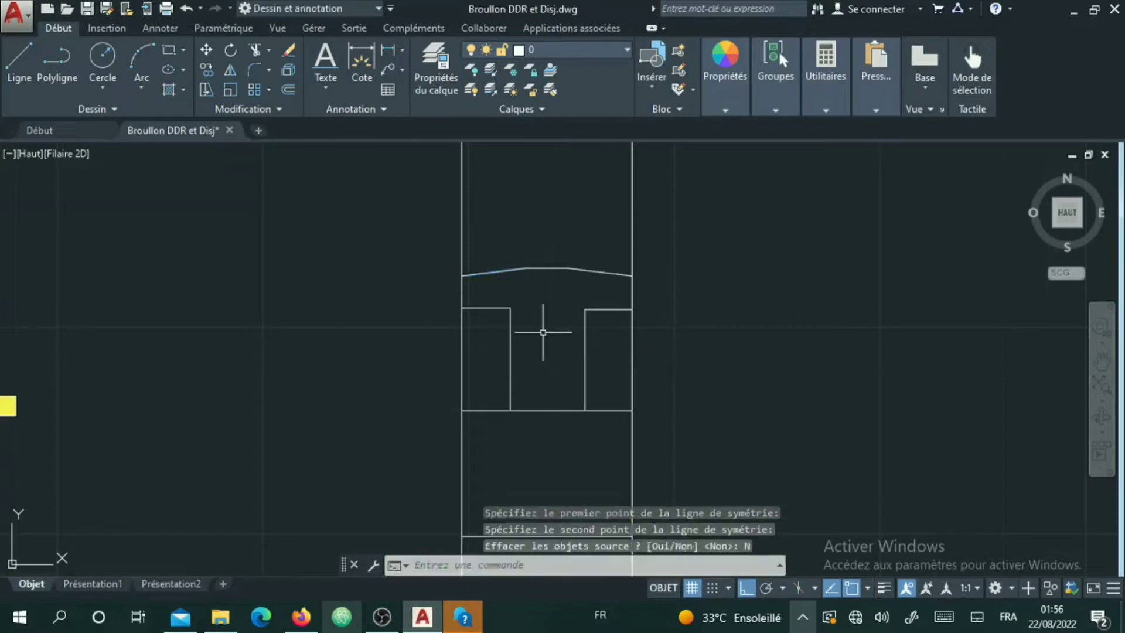
{"action": "left_click", "coordinate": [571, 287]}
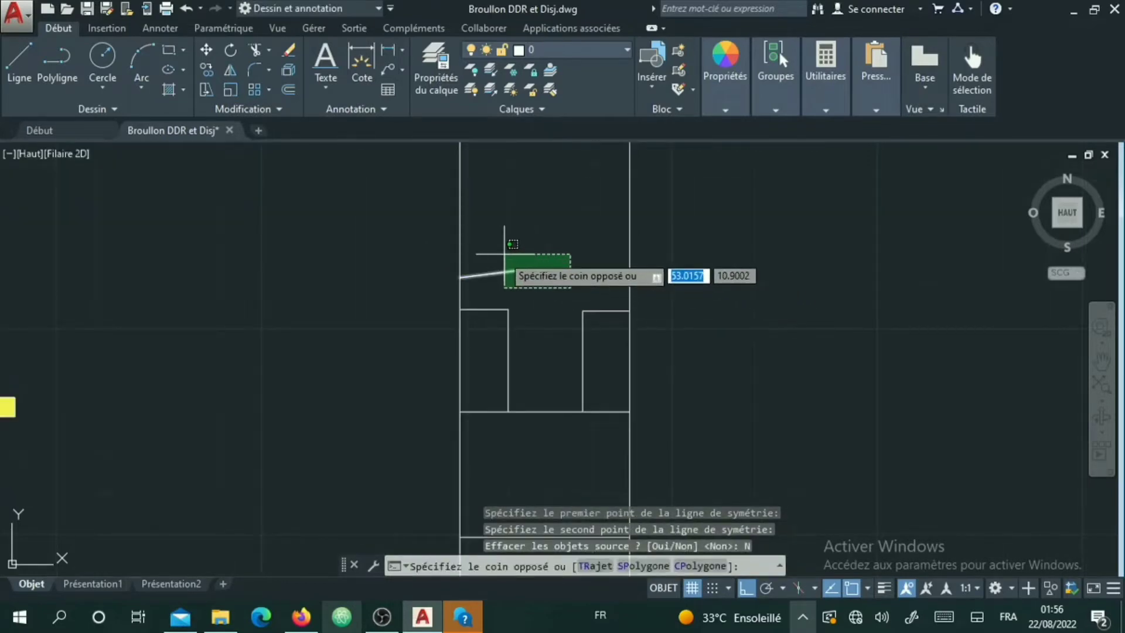
{"action": "left_click", "coordinate": [503, 235]}
{"action": "right_click", "coordinate": [521, 281]}
Step: Copy the cap line upward twice as two parallel lines
{"action": "left_click", "coordinate": [542, 358]}
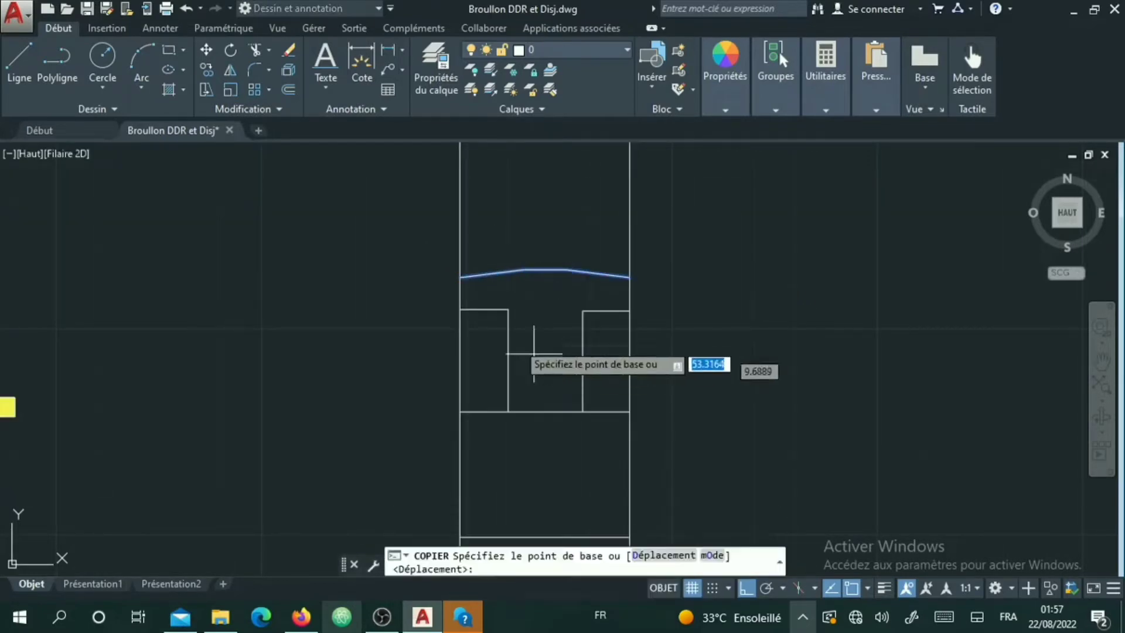
{"action": "left_click", "coordinate": [534, 288]}
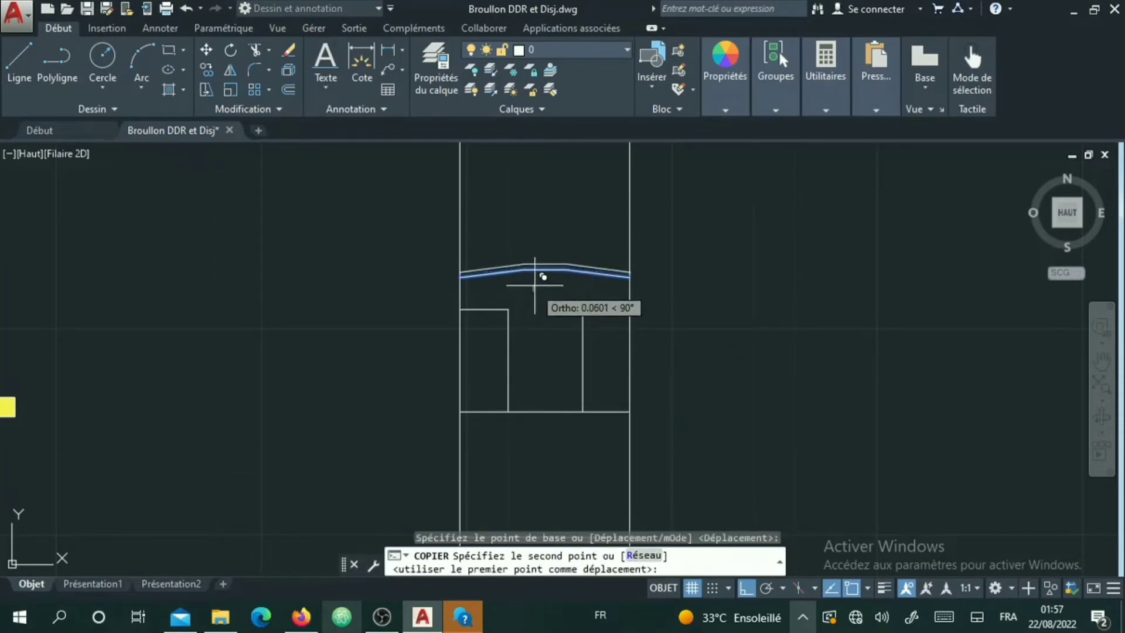
{"action": "left_click", "coordinate": [535, 283]}
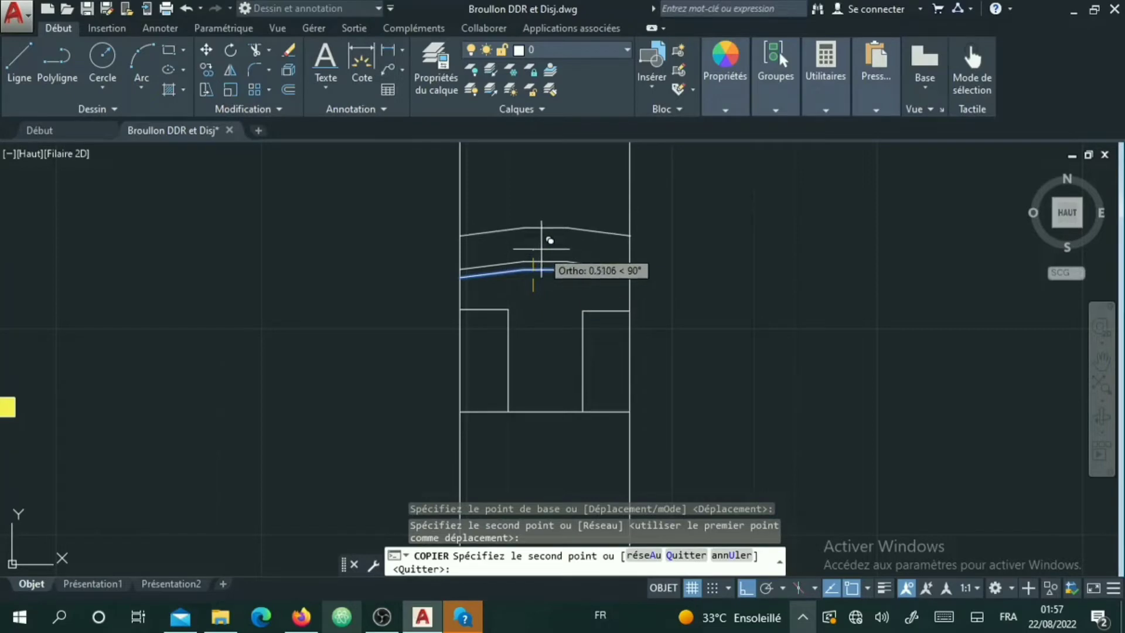
{"action": "left_click", "coordinate": [542, 249]}
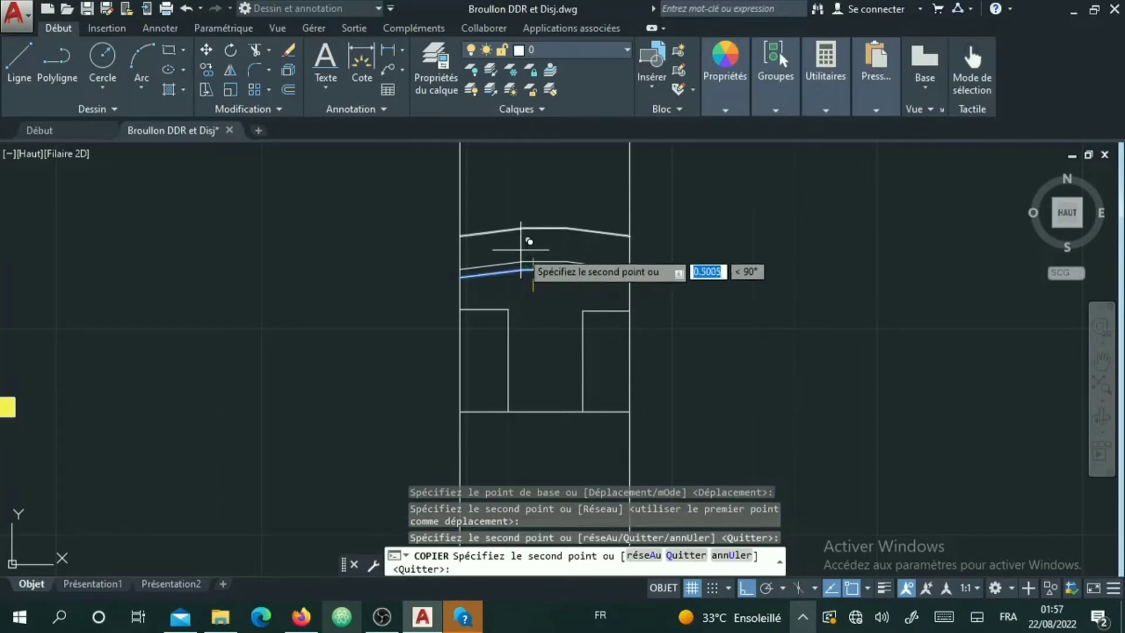
{"action": "scroll", "coordinate": [510, 192], "scroll_direction": "up", "scroll_amount": 3}
{"action": "key", "text": "Escape"}
{"action": "scroll", "coordinate": [516, 239], "scroll_direction": "down", "scroll_amount": 3}
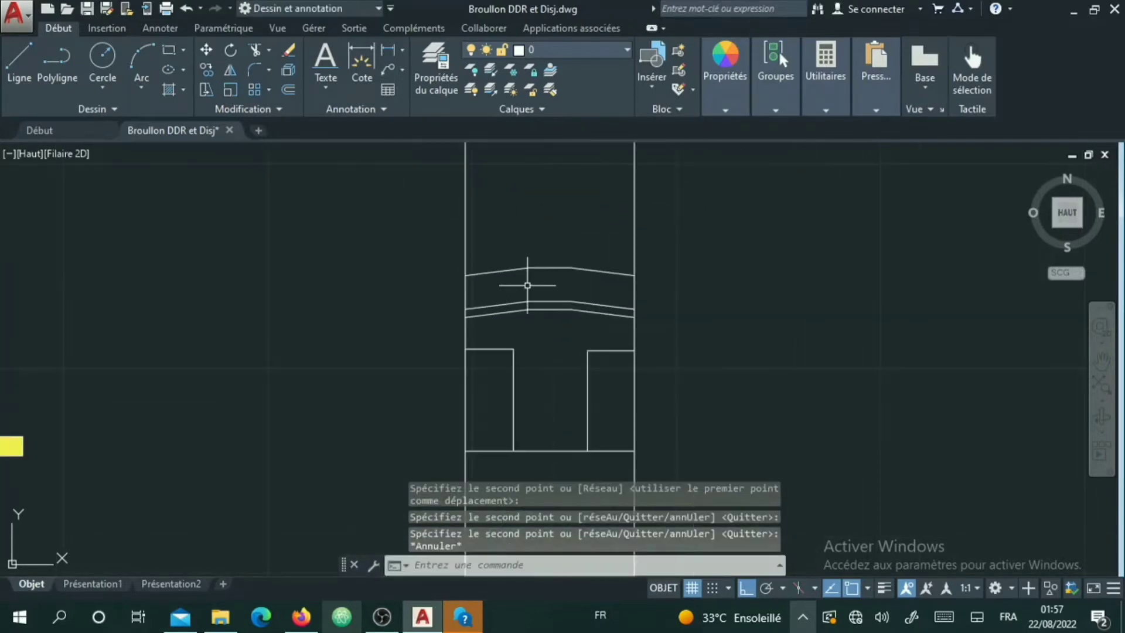
{"action": "scroll", "coordinate": [529, 277], "scroll_direction": "up", "scroll_amount": 2}
Step: Move the topmost cap line copy slightly higher
{"action": "left_click", "coordinate": [644, 277]}
{"action": "left_click", "coordinate": [467, 239]}
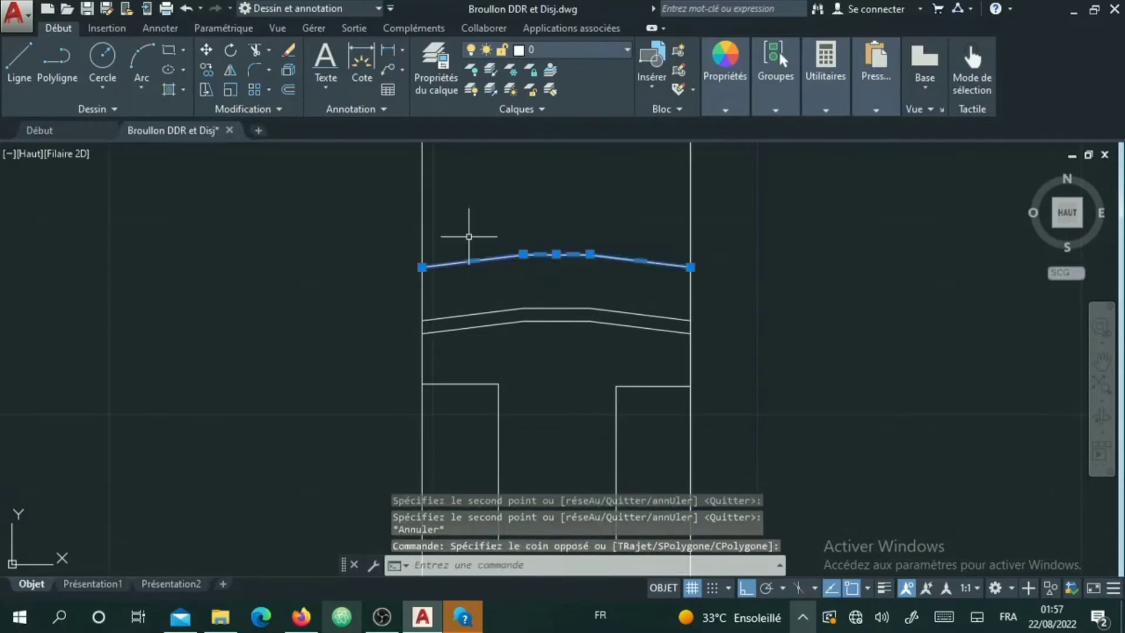
{"action": "right_click", "coordinate": [469, 222]}
{"action": "left_click", "coordinate": [512, 342]}
{"action": "left_click", "coordinate": [516, 287]}
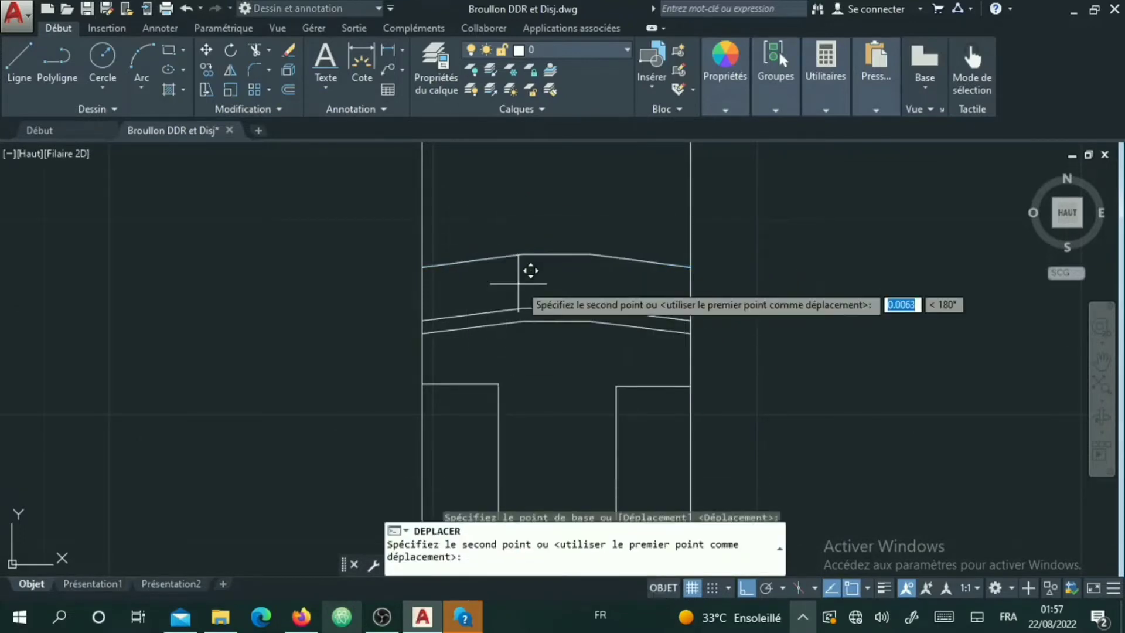
{"action": "left_click", "coordinate": [516, 286]}
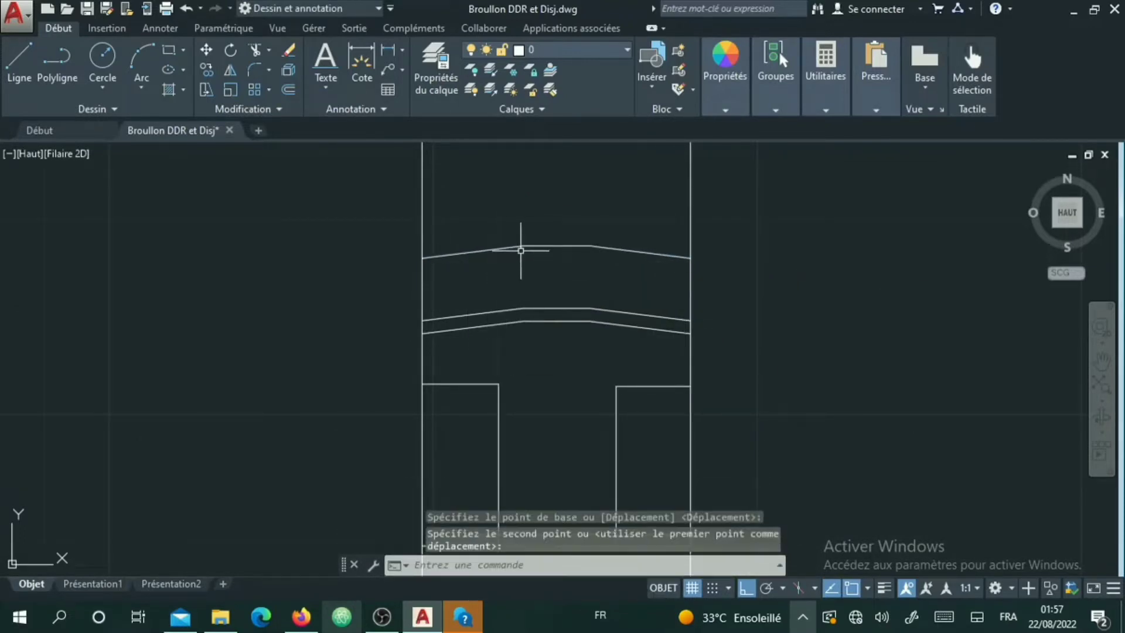
{"action": "scroll", "coordinate": [541, 257], "scroll_direction": "down", "scroll_amount": 1}
{"action": "scroll", "coordinate": [545, 263], "scroll_direction": "down", "scroll_amount": 3}
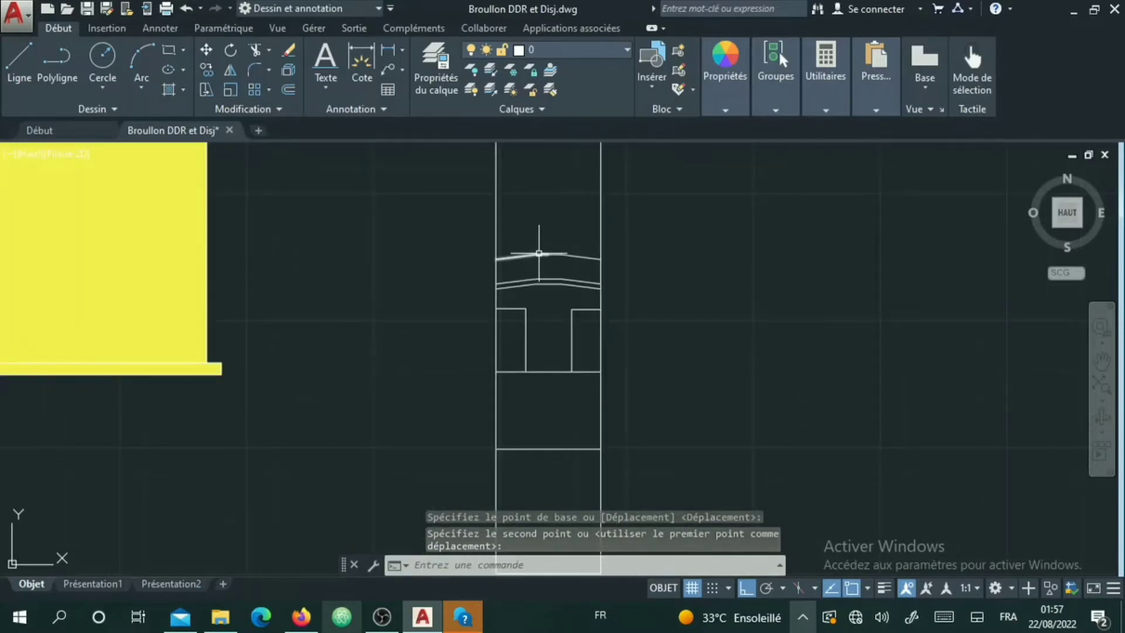
Step: Grip-stretch the top line's middle segment upward into a flat raised centre
{"action": "left_click", "coordinate": [539, 253]}
{"action": "scroll", "coordinate": [533, 255], "scroll_direction": "up", "scroll_amount": 4}
{"action": "left_click", "coordinate": [546, 239]}
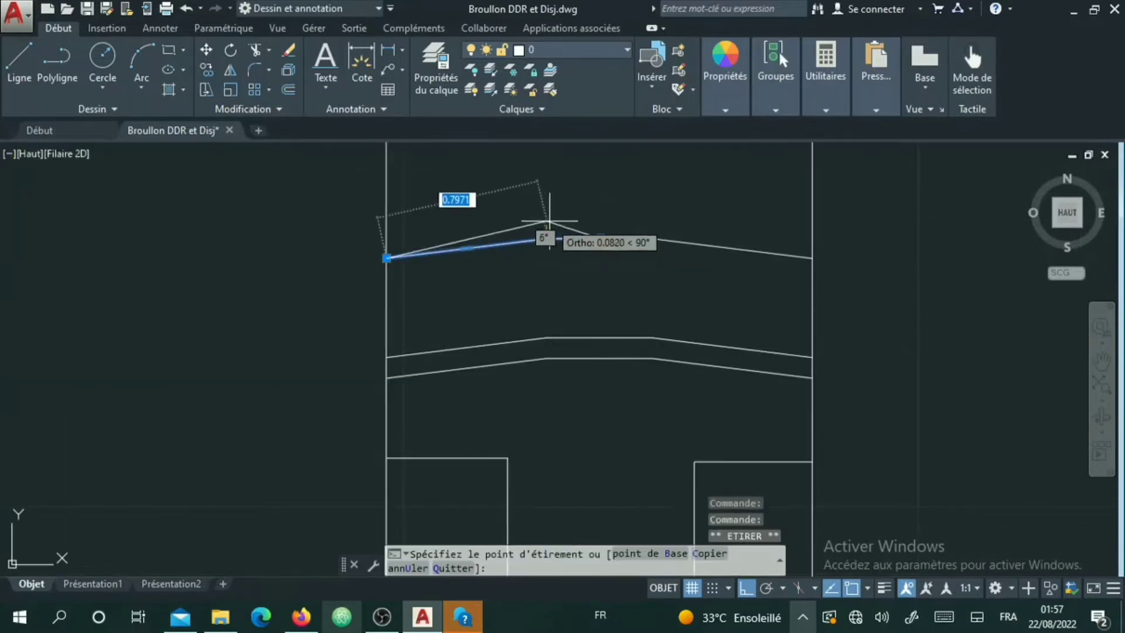
{"action": "key", "text": "Escape"}
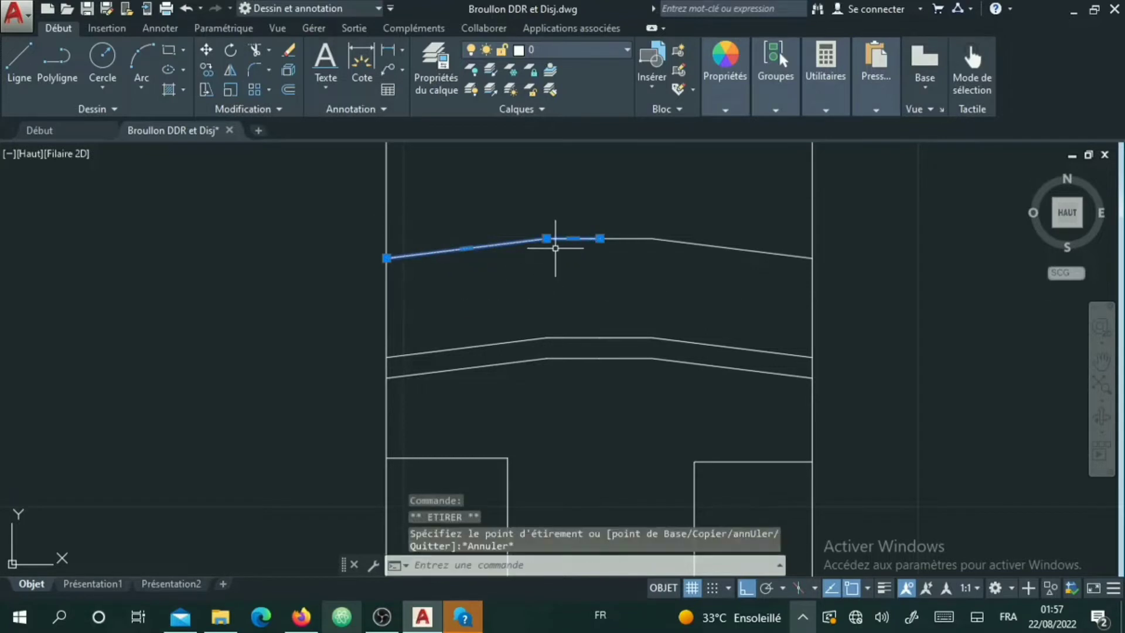
{"action": "left_click", "coordinate": [572, 238]}
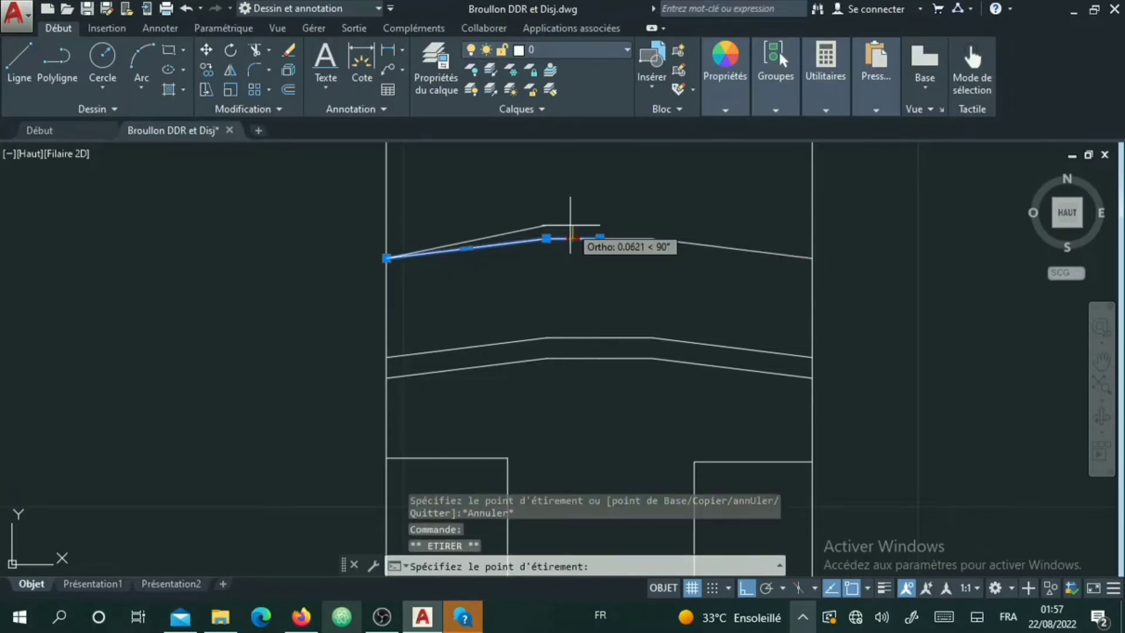
{"action": "left_click", "coordinate": [570, 220]}
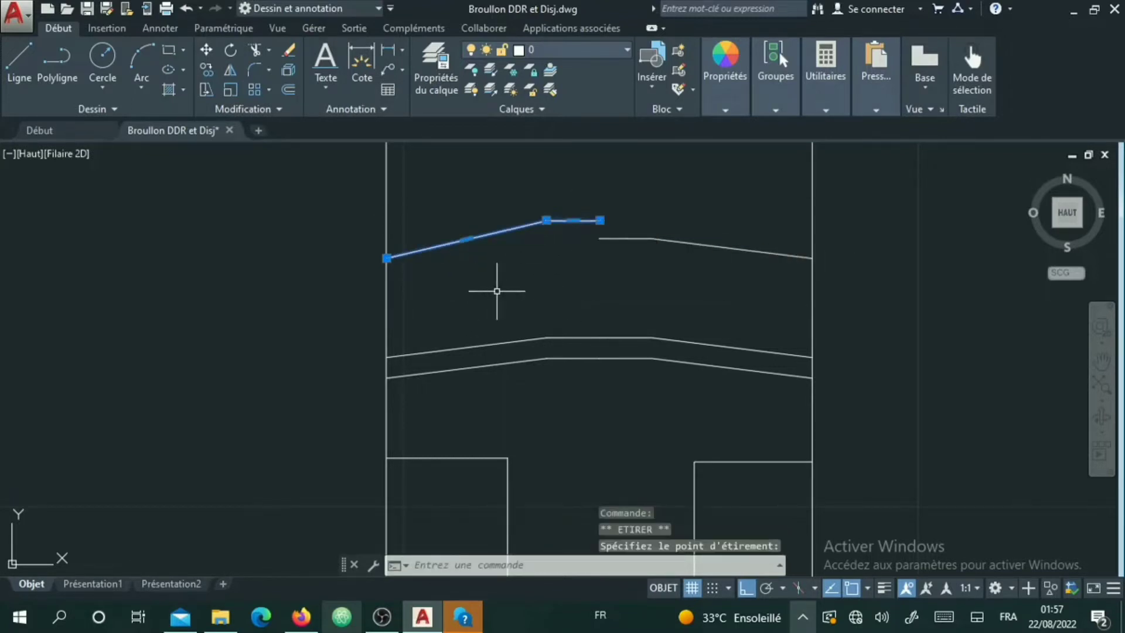
Step: Erase the right half of the top line and select the remaining left half
{"action": "left_click", "coordinate": [648, 223]}
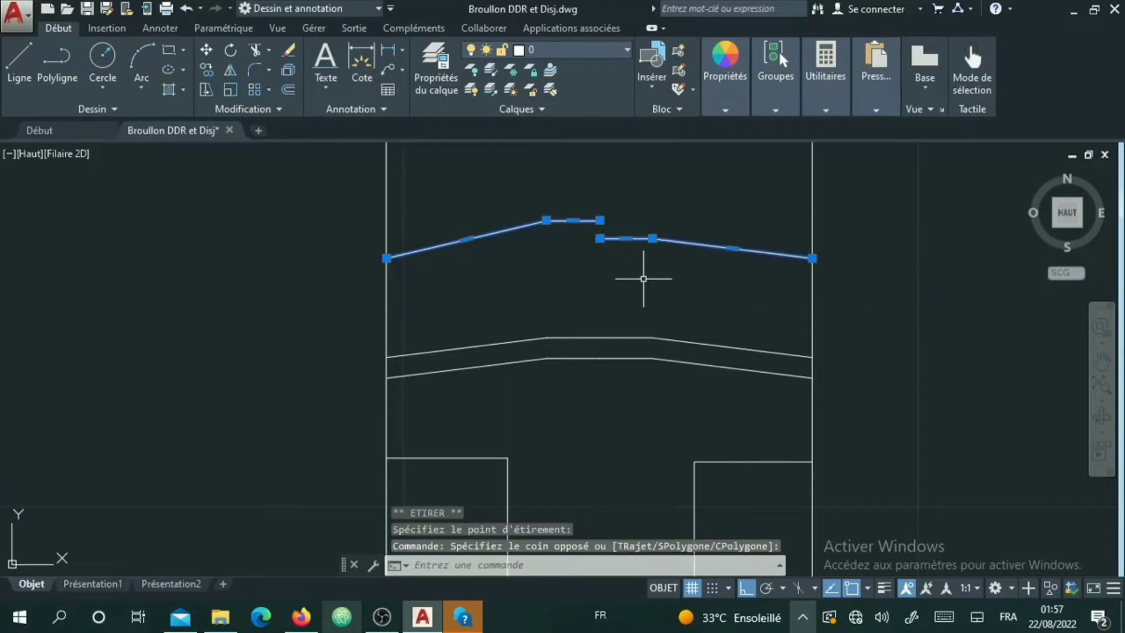
{"action": "key", "text": "Escape"}
{"action": "left_click", "coordinate": [659, 208]}
{"action": "left_click", "coordinate": [644, 243]}
{"action": "key", "text": "Delete"}
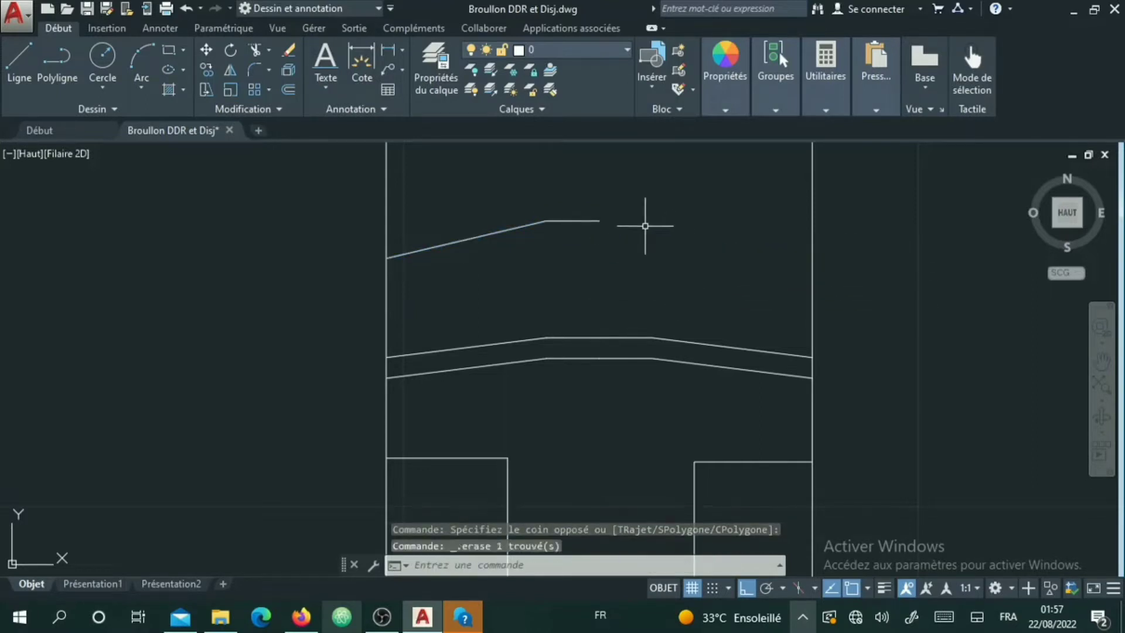
{"action": "left_click", "coordinate": [602, 257]}
{"action": "left_click", "coordinate": [486, 211]}
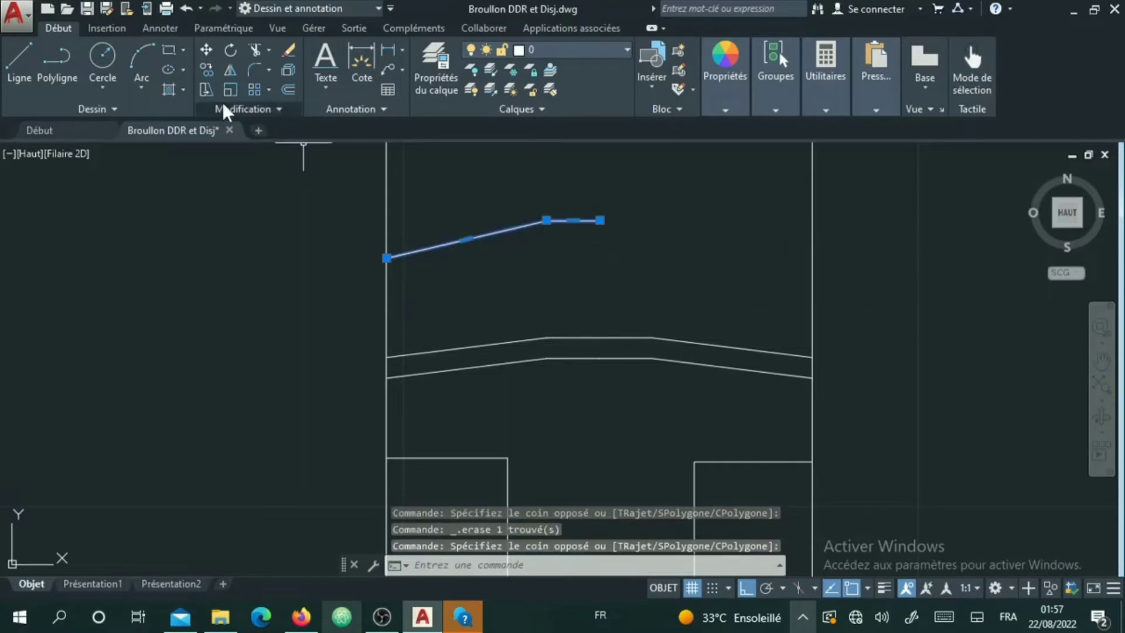
Step: Mirror the left half about the centre, answering N to keep the source
{"action": "left_click", "coordinate": [230, 70]}
{"action": "left_click", "coordinate": [600, 220]}
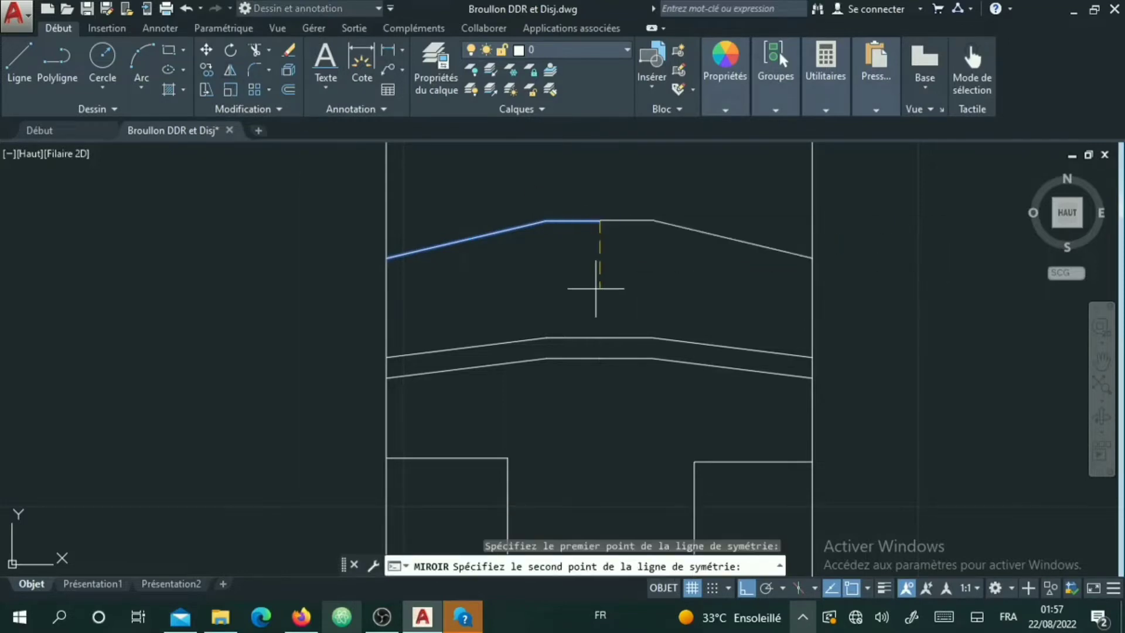
{"action": "left_click", "coordinate": [596, 288]}
{"action": "type", "text": "N"}
{"action": "key", "text": "Return"}
{"action": "scroll", "coordinate": [596, 289], "scroll_direction": "down", "scroll_amount": 5}
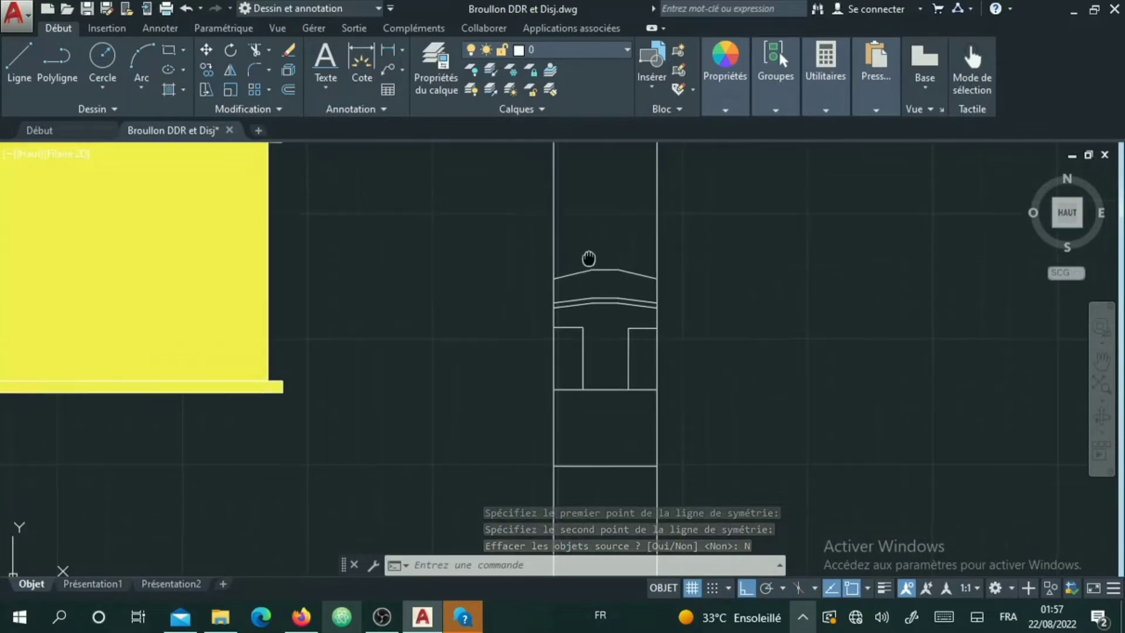
{"action": "scroll", "coordinate": [588, 259], "scroll_direction": "down", "scroll_amount": 3}
{"action": "middle_click_drag", "start_coordinate": [630, 266], "coordinate": [632, 302]}
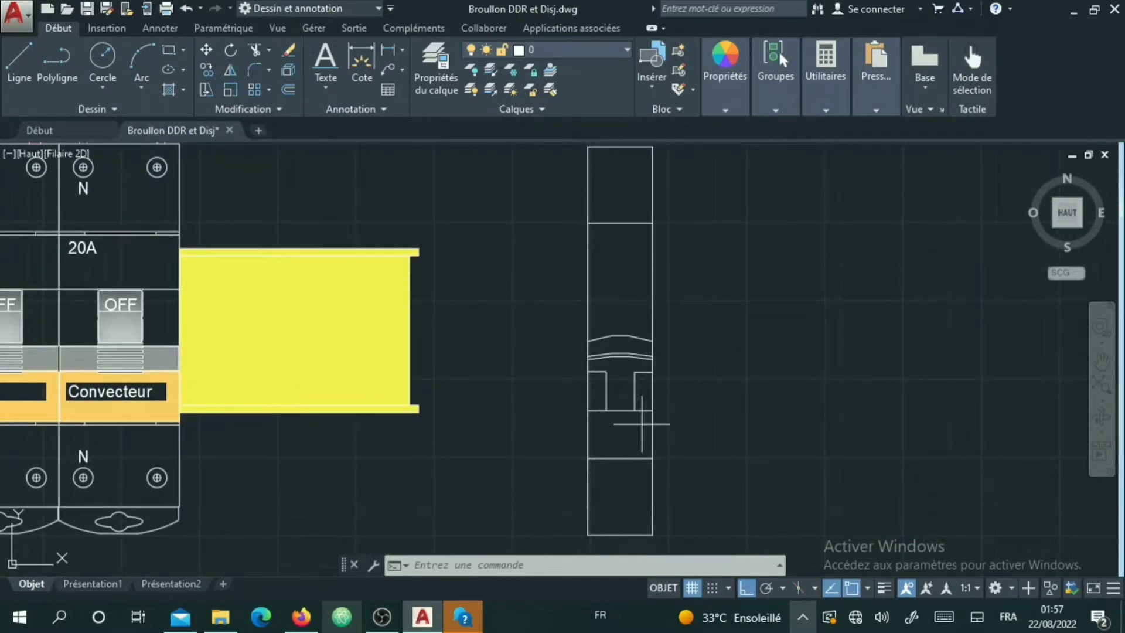
Step: Move the selected lower outline lines up to a new position
{"action": "left_click", "coordinate": [641, 423]}
{"action": "left_click", "coordinate": [601, 316]}
{"action": "right_click", "coordinate": [603, 317]}
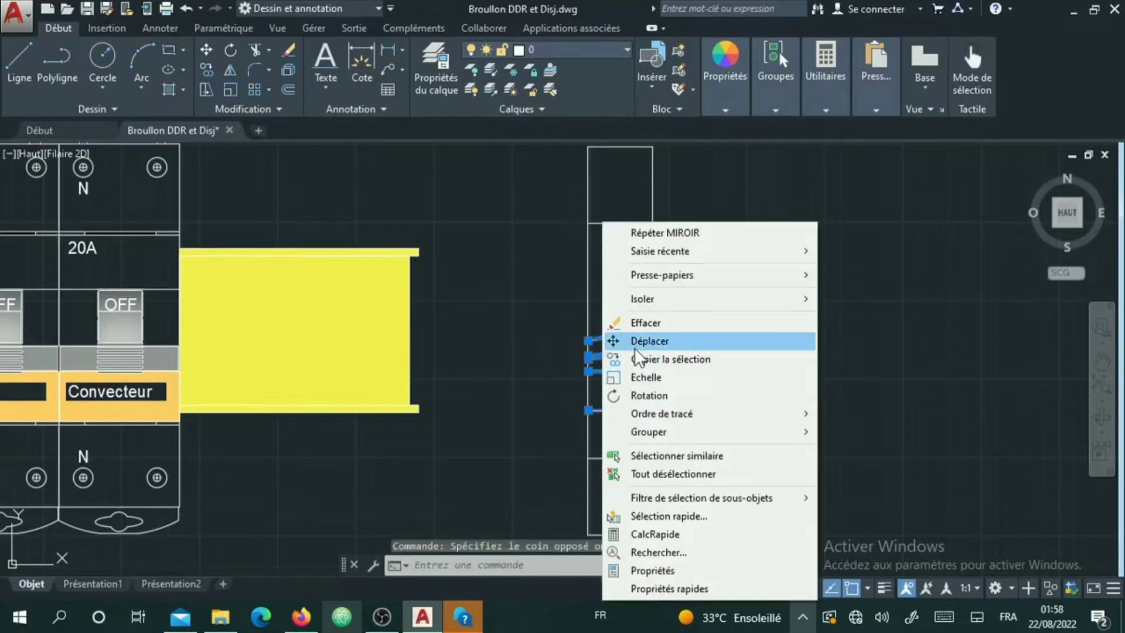
{"action": "left_click", "coordinate": [634, 342]}
{"action": "left_click", "coordinate": [620, 448]}
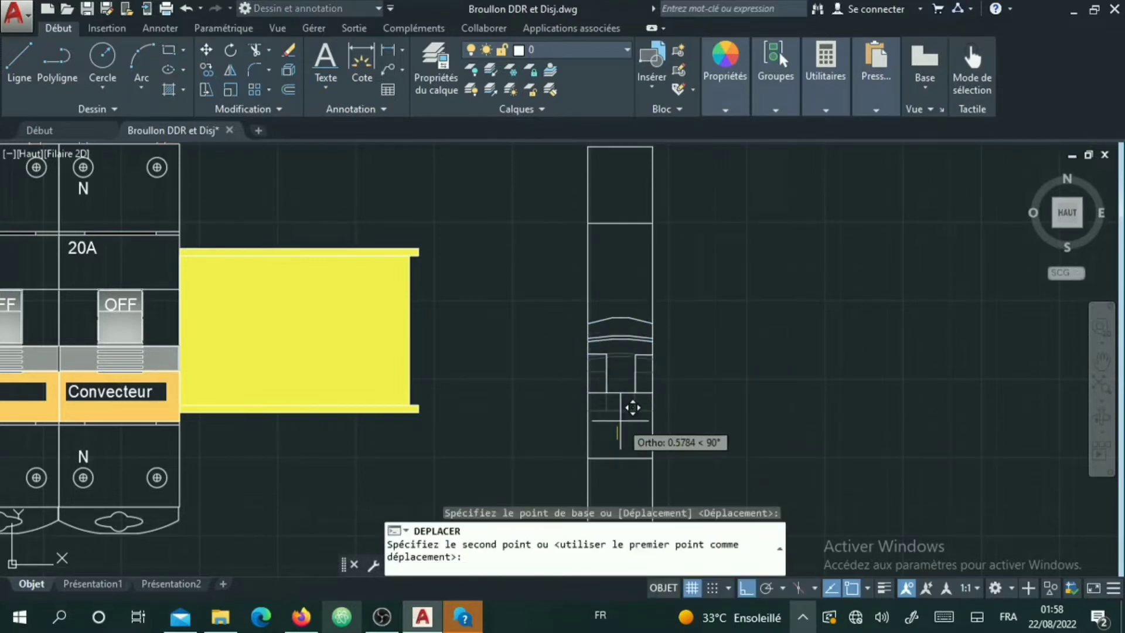
{"action": "left_click", "coordinate": [633, 407]}
{"action": "scroll", "coordinate": [633, 407], "scroll_direction": "down", "scroll_amount": 1}
{"action": "middle_click_drag", "start_coordinate": [638, 414], "coordinate": [615, 385]}
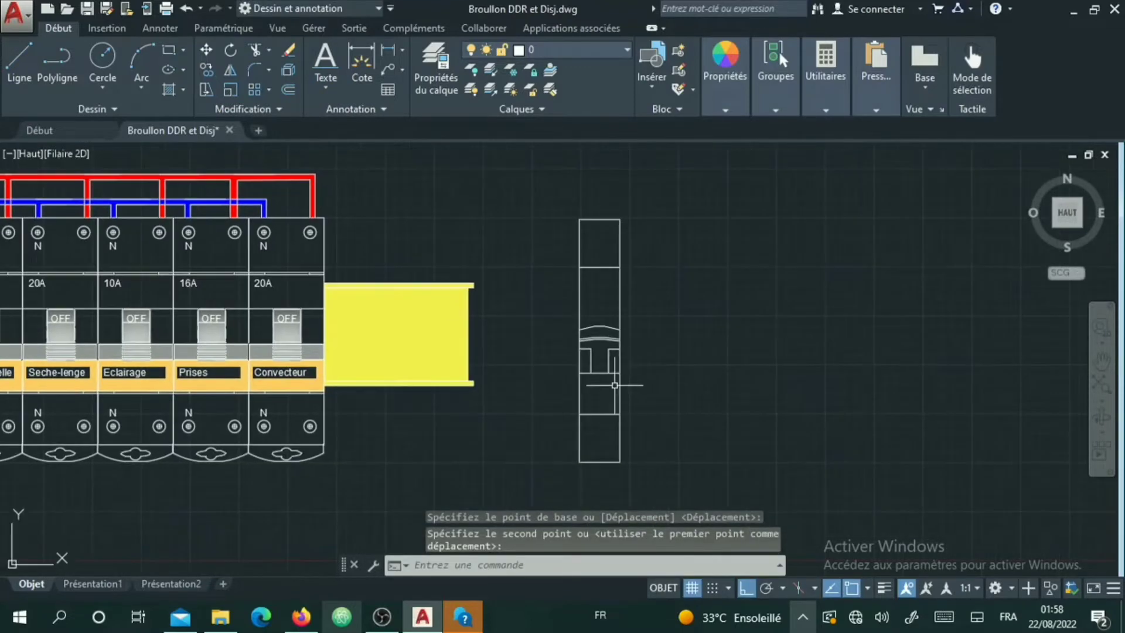
Step: Try grip-stretching the top edge line from its midpoint, then cancel the stretch
{"action": "scroll", "coordinate": [641, 351], "scroll_direction": "up", "scroll_amount": 2}
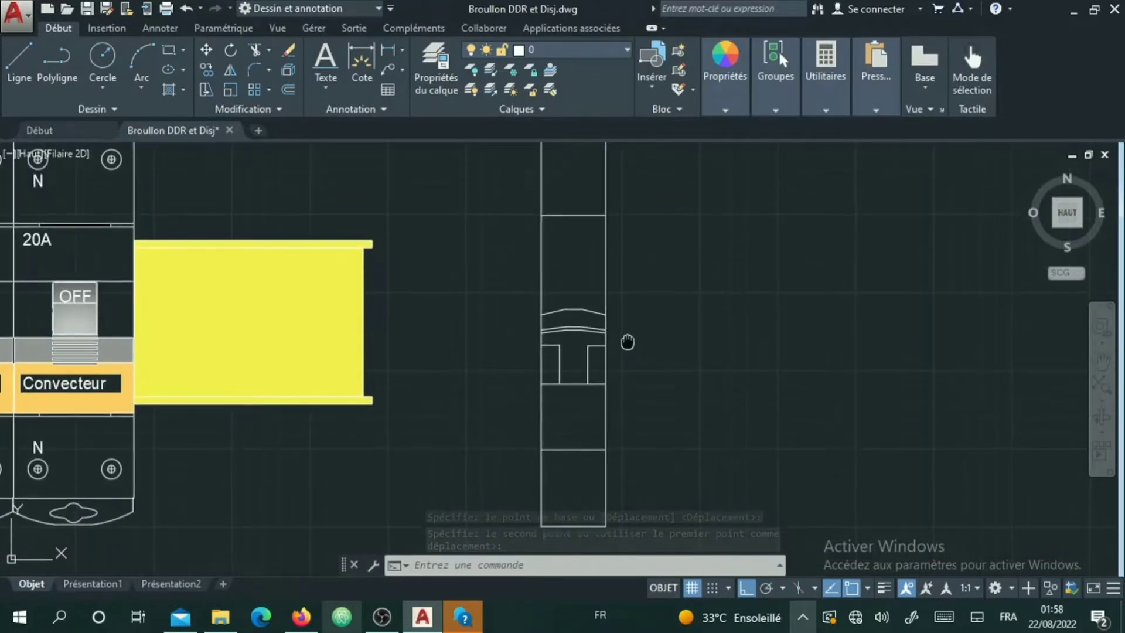
{"action": "middle_click_drag", "start_coordinate": [594, 251], "coordinate": [578, 267]}
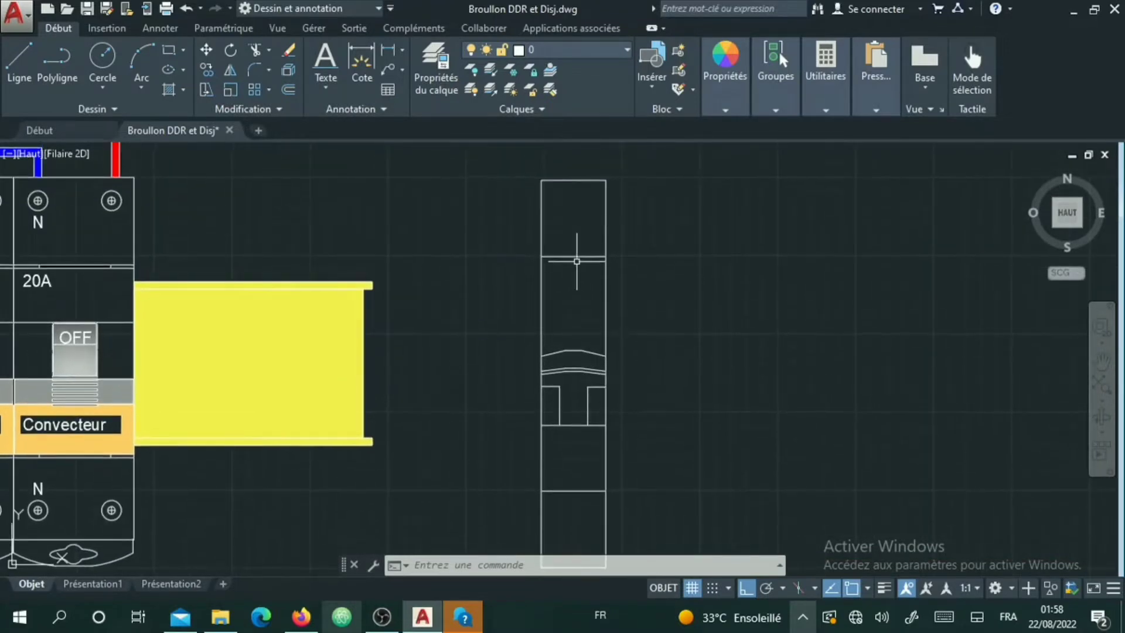
{"action": "left_click", "coordinate": [576, 262]}
{"action": "scroll", "coordinate": [584, 262], "scroll_direction": "up", "scroll_amount": 3}
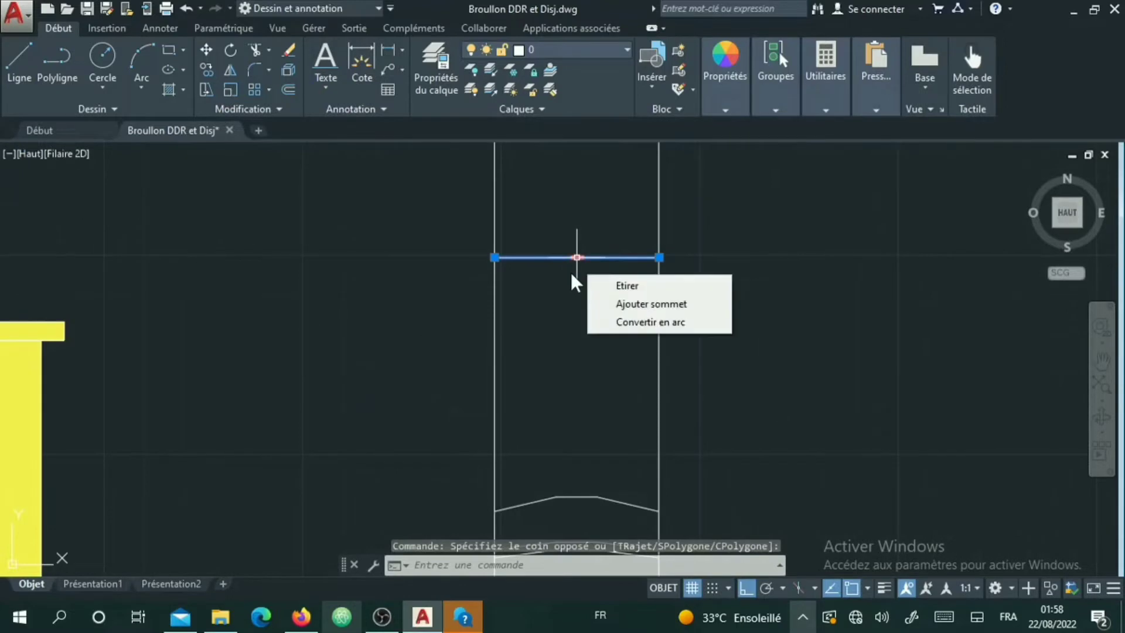
{"action": "left_click", "coordinate": [577, 258]}
{"action": "scroll", "coordinate": [565, 352], "scroll_direction": "down", "scroll_amount": 3}
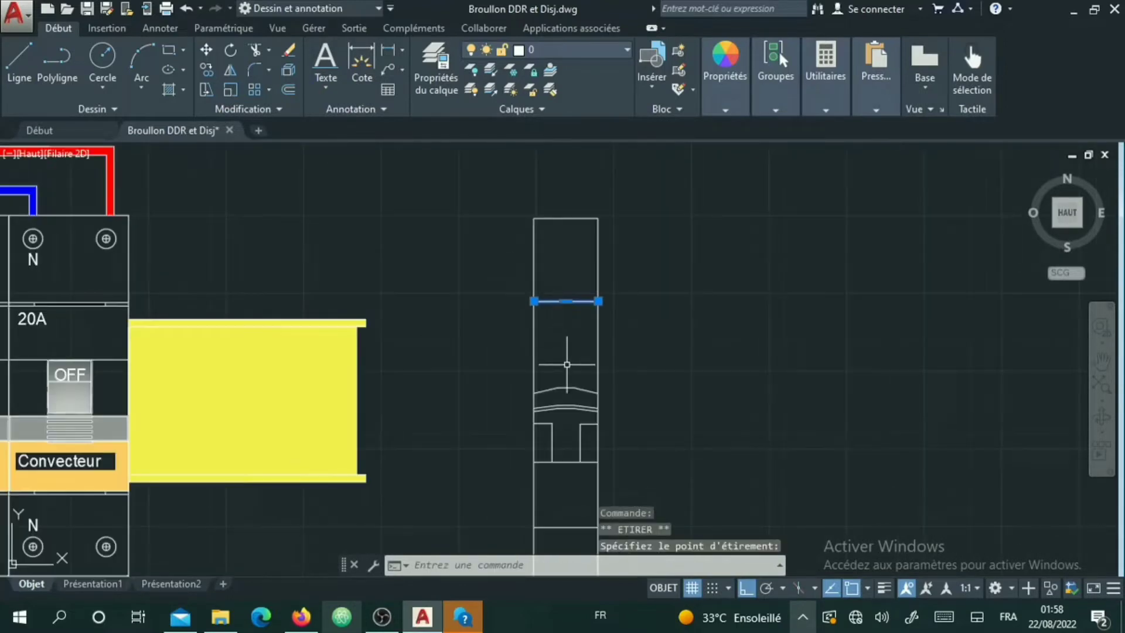
{"action": "key", "text": "Escape"}
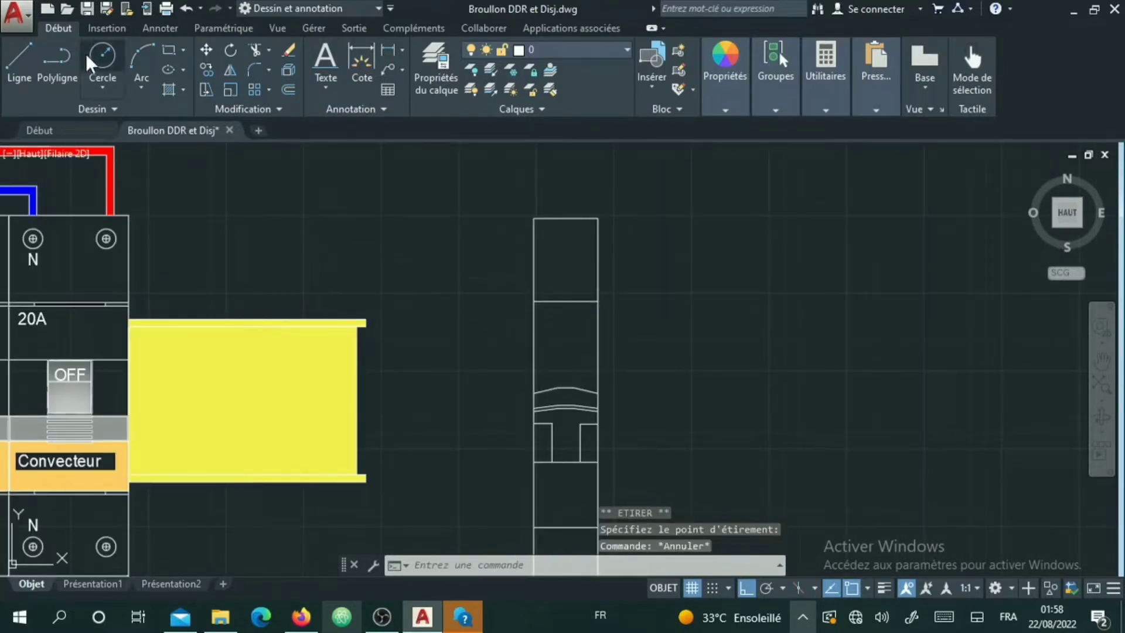
{"action": "left_click", "coordinate": [102, 57]}
Step: Draw a small circle near the top of the breaker outline
{"action": "scroll", "coordinate": [565, 226], "scroll_direction": "up", "scroll_amount": 2}
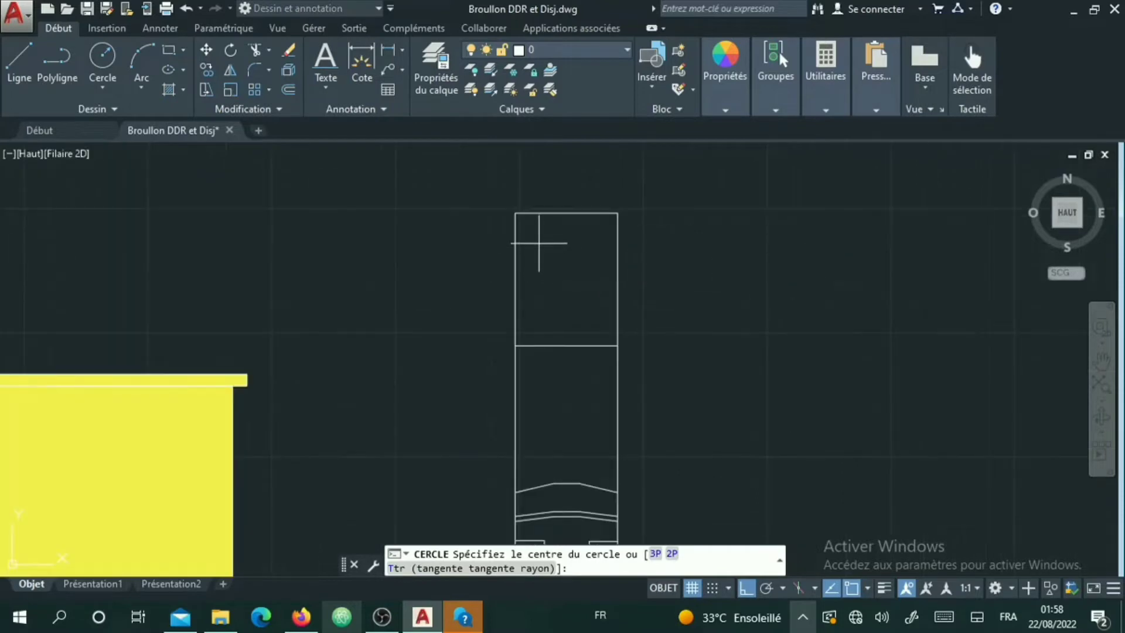
{"action": "left_click", "coordinate": [538, 243]}
{"action": "left_click", "coordinate": [547, 254]}
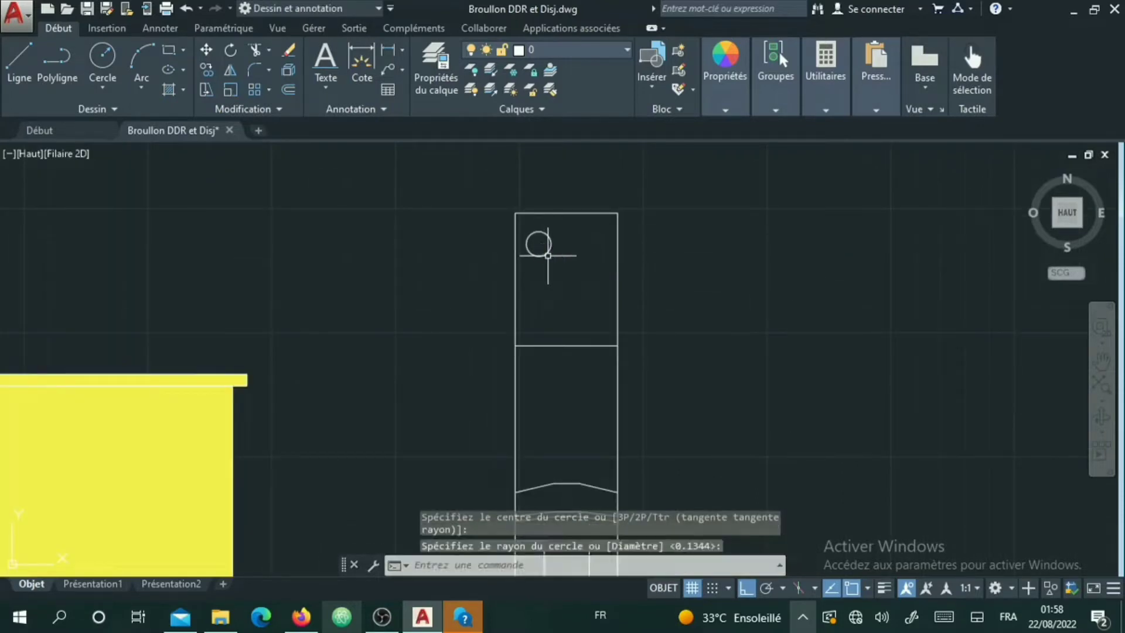
{"action": "key", "text": "Escape"}
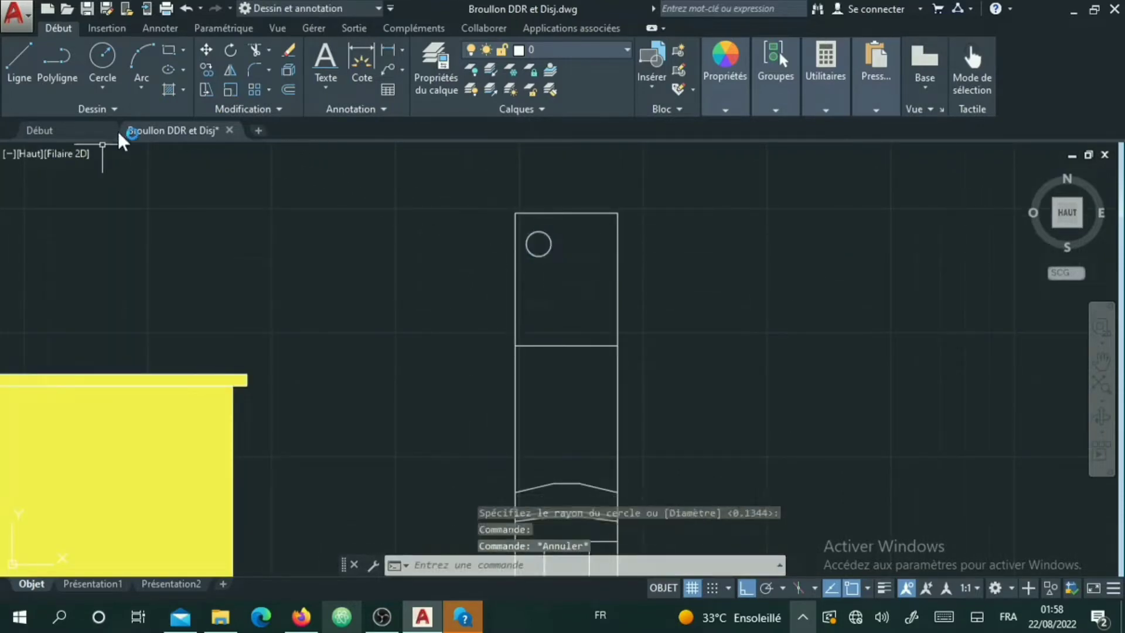
Step: With object snap and Ortho off, draw diagonal slash polylines across the circle
{"action": "left_click", "coordinate": [57, 58]}
{"action": "scroll", "coordinate": [540, 228], "scroll_direction": "up", "scroll_amount": 4}
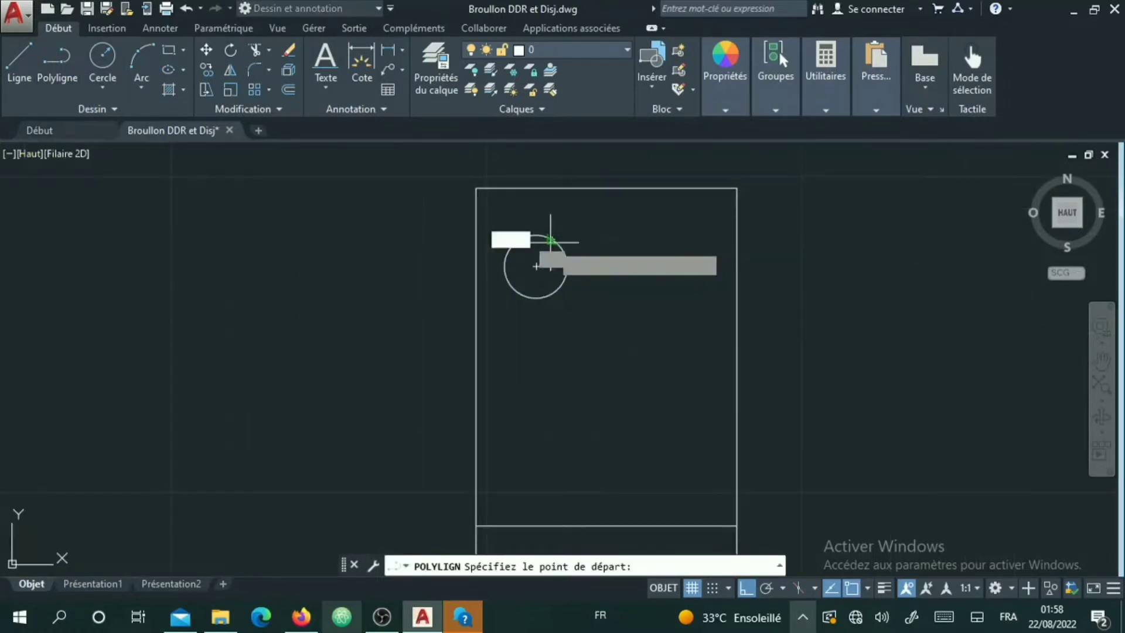
{"action": "left_click", "coordinate": [551, 240]}
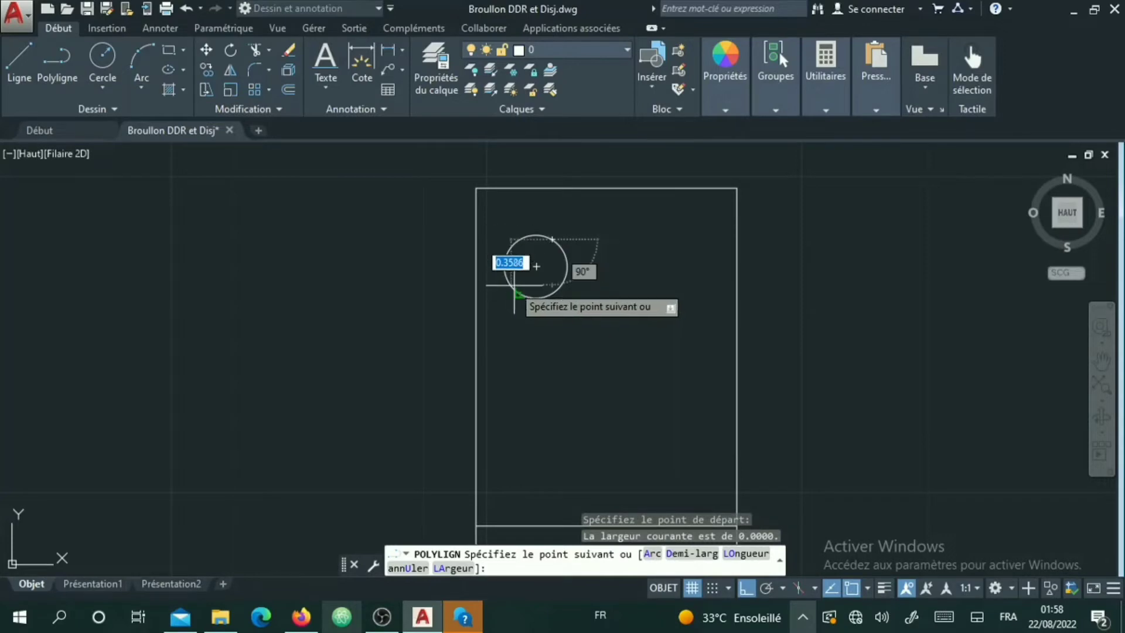
{"action": "left_click", "coordinate": [852, 589]}
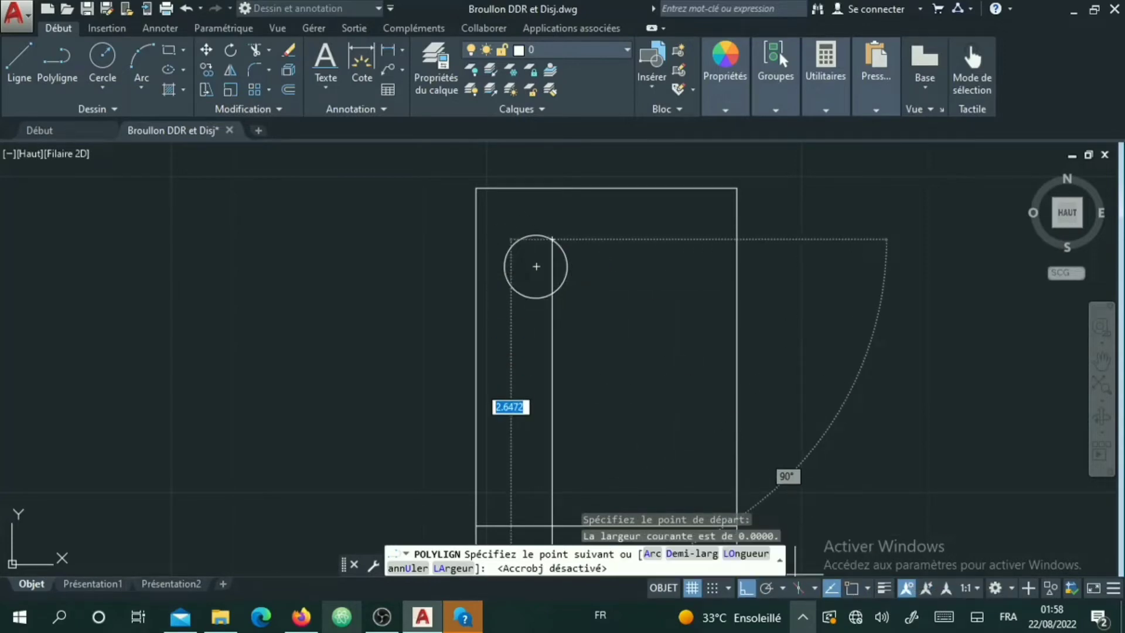
{"action": "left_click", "coordinate": [745, 587]}
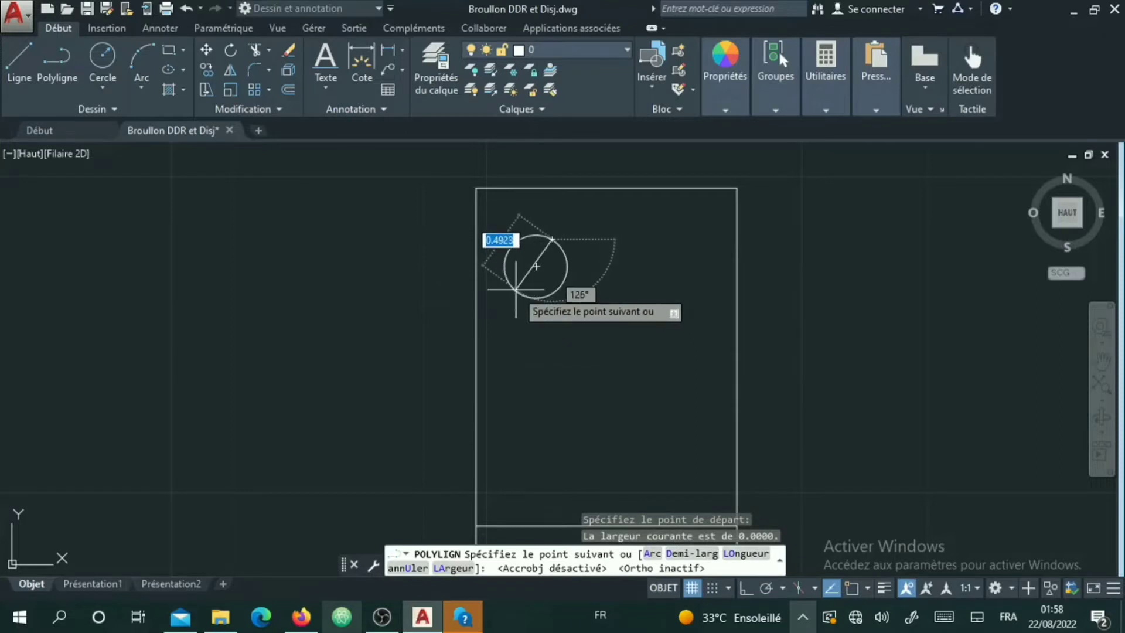
{"action": "left_click", "coordinate": [536, 266]}
{"action": "key", "text": "Escape"}
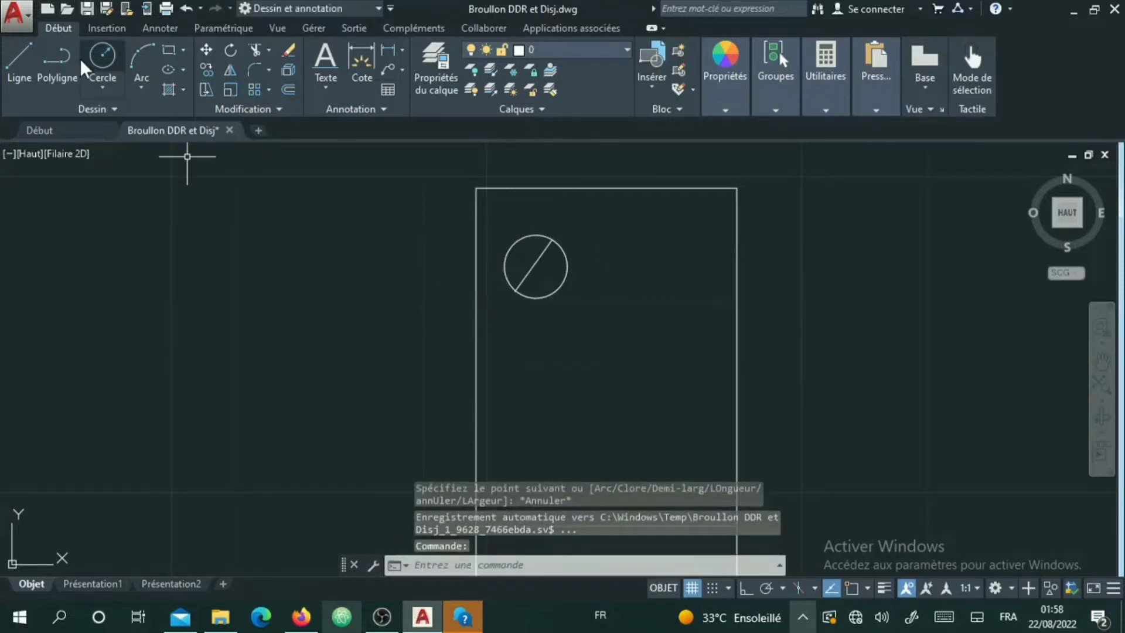
{"action": "key", "text": "Return"}
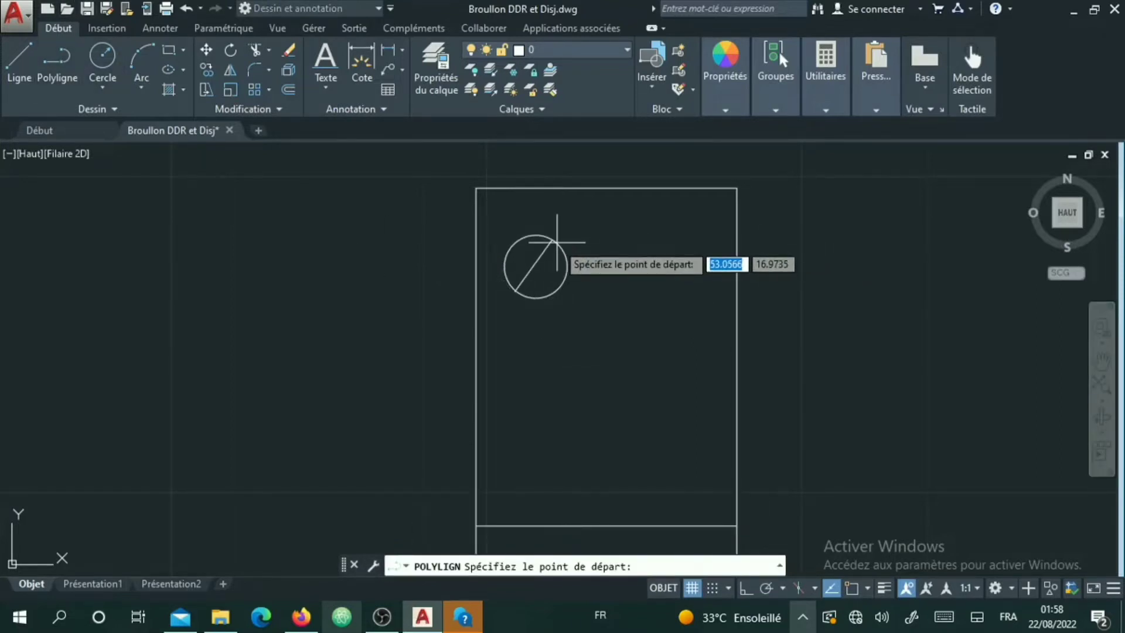
{"action": "left_click", "coordinate": [556, 241]}
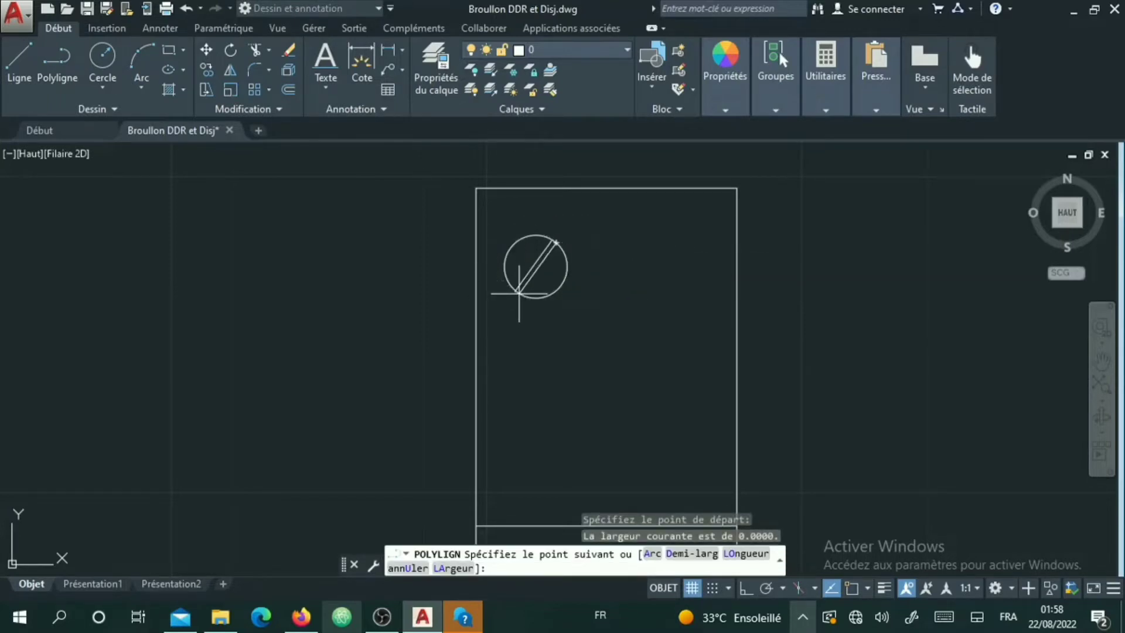
{"action": "key", "text": "Escape"}
{"action": "scroll", "coordinate": [519, 305], "scroll_direction": "down", "scroll_amount": 3}
{"action": "scroll", "coordinate": [519, 305], "scroll_direction": "up", "scroll_amount": 3}
{"action": "left_click", "coordinate": [568, 303]}
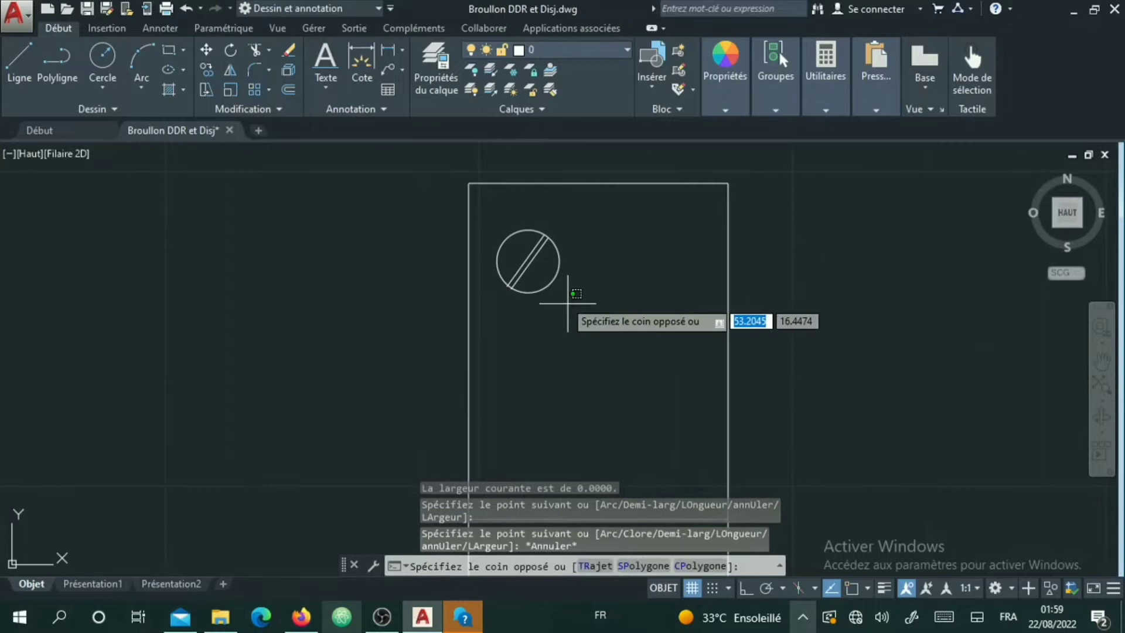
Step: Trim the four slash-line stubs sticking out past the screw circle with Ajuster
{"action": "left_click", "coordinate": [499, 220]}
{"action": "scroll", "coordinate": [521, 275], "scroll_direction": "up", "scroll_amount": 5}
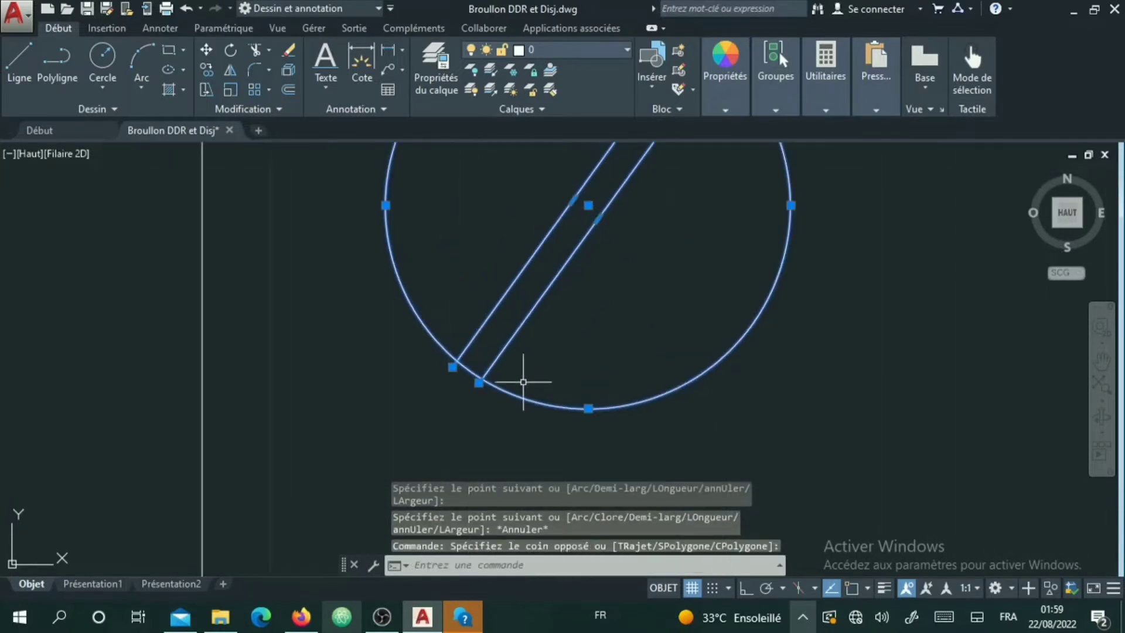
{"action": "left_click", "coordinate": [250, 50]}
{"action": "scroll", "coordinate": [463, 375], "scroll_direction": "up", "scroll_amount": 3}
{"action": "left_click", "coordinate": [477, 377]}
{"action": "left_click", "coordinate": [417, 341]}
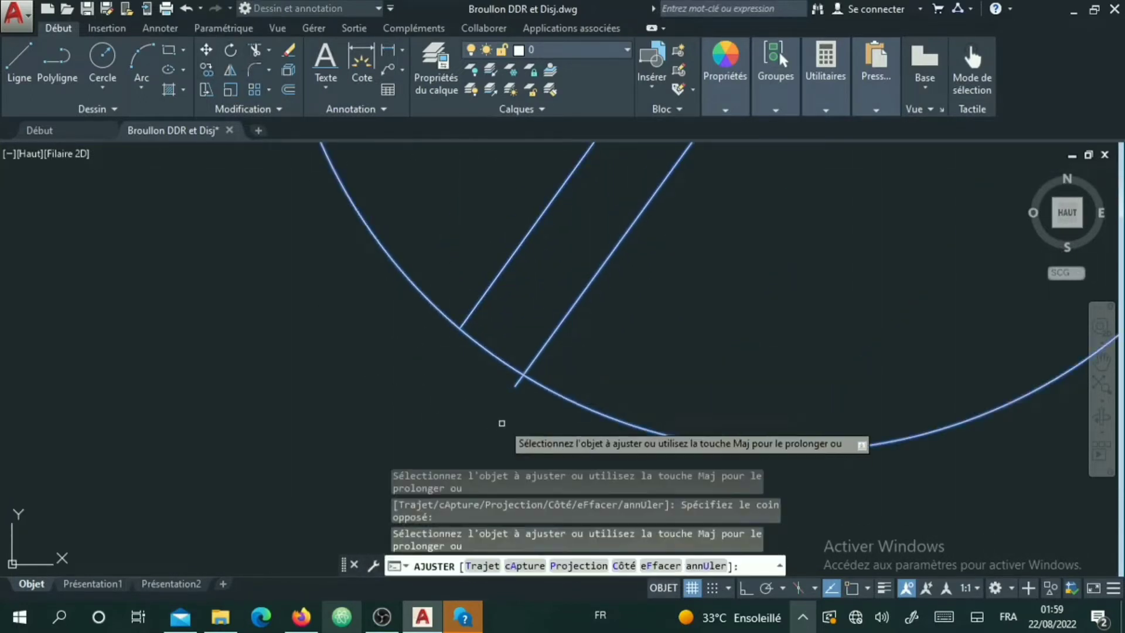
{"action": "left_click", "coordinate": [535, 402]}
{"action": "left_click", "coordinate": [520, 351]}
{"action": "scroll", "coordinate": [520, 352], "scroll_direction": "down", "scroll_amount": 3}
{"action": "scroll", "coordinate": [533, 379], "scroll_direction": "down", "scroll_amount": 2}
{"action": "key", "text": "Escape"}
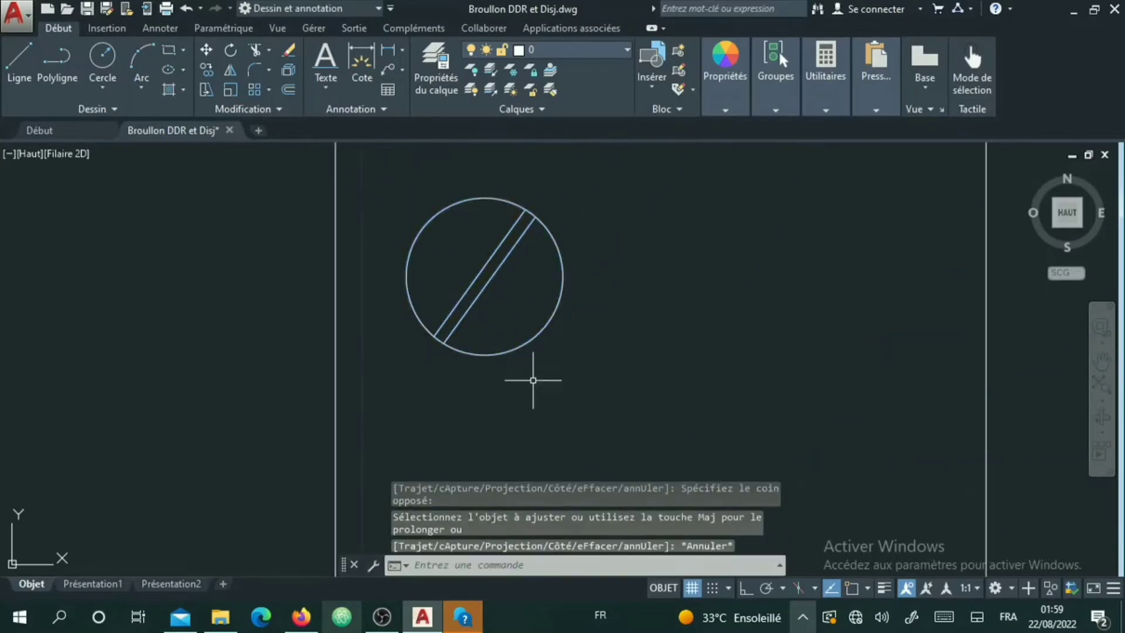
Step: Copy the circle-and-slashes screw symbol to the right, giving two identical screws side by side
{"action": "left_click", "coordinate": [587, 388]}
{"action": "left_click", "coordinate": [452, 265]}
{"action": "right_click", "coordinate": [384, 209]}
{"action": "left_click", "coordinate": [480, 361]}
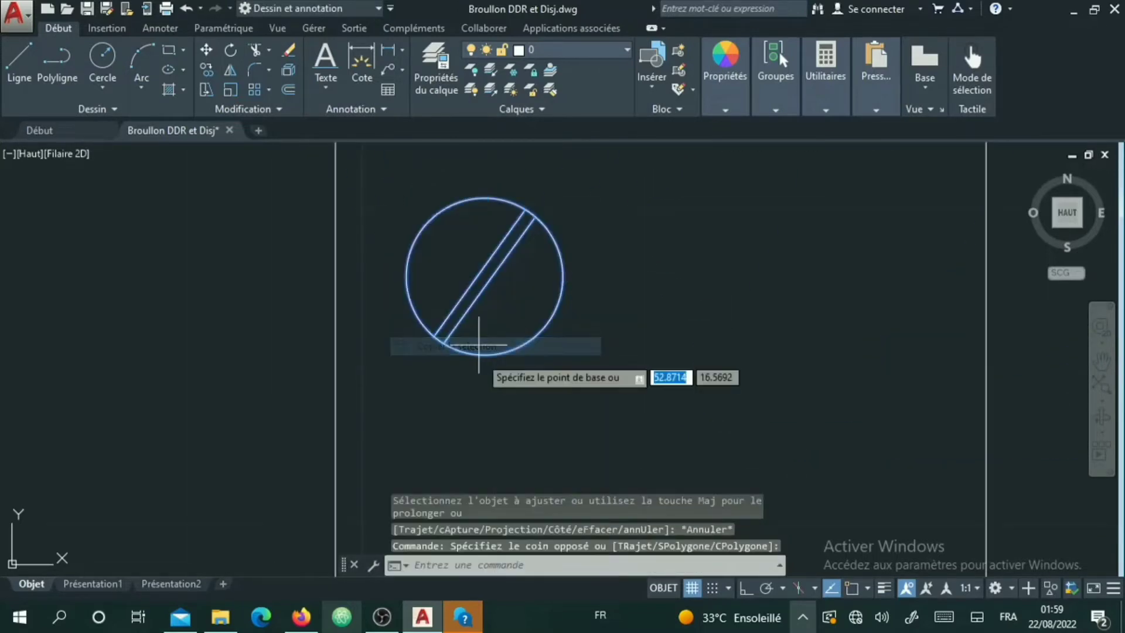
{"action": "scroll", "coordinate": [486, 372], "scroll_direction": "down", "scroll_amount": 2}
{"action": "left_click", "coordinate": [489, 398]}
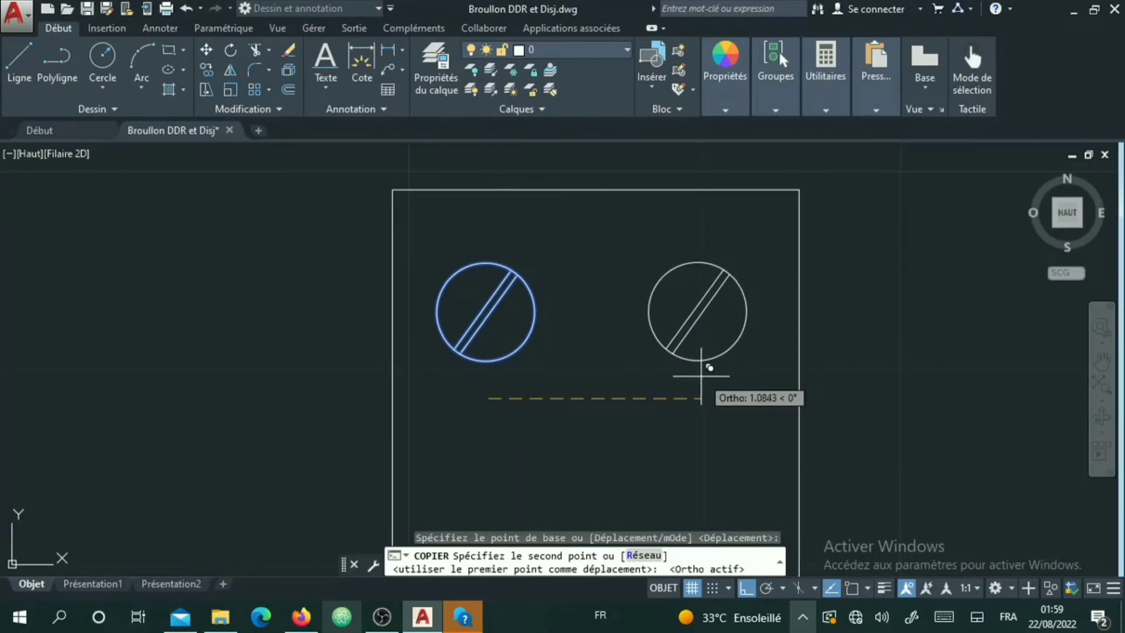
{"action": "left_click", "coordinate": [700, 375]}
{"action": "scroll", "coordinate": [699, 381], "scroll_direction": "down", "scroll_amount": 2}
{"action": "key", "text": "Escape"}
{"action": "left_click", "coordinate": [719, 390]}
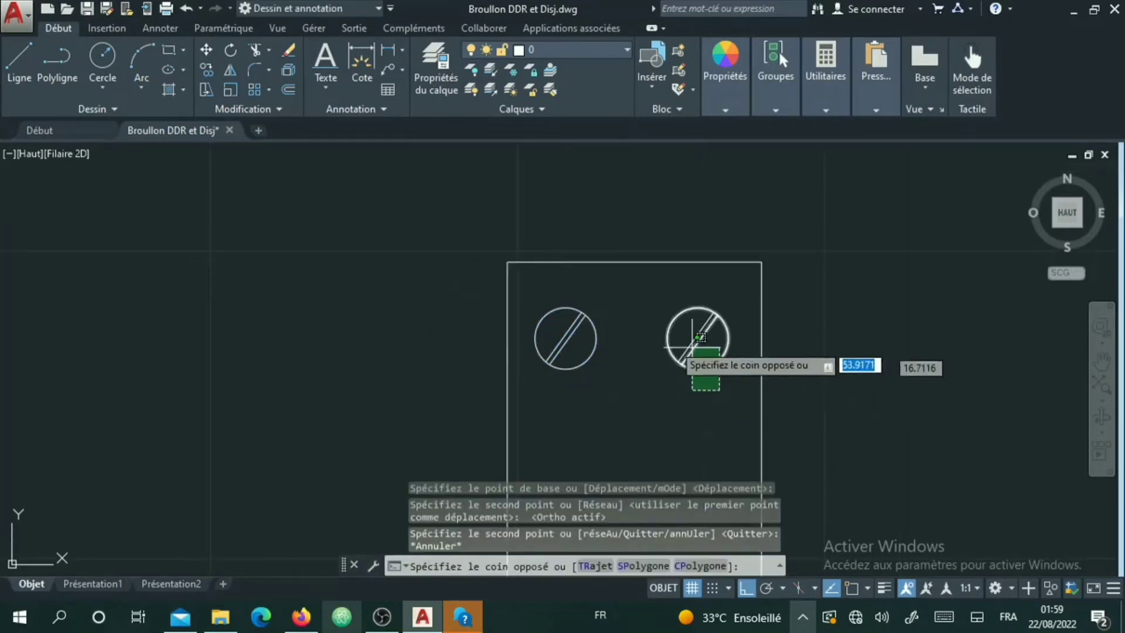
{"action": "left_click", "coordinate": [522, 294]}
{"action": "key", "text": "Escape"}
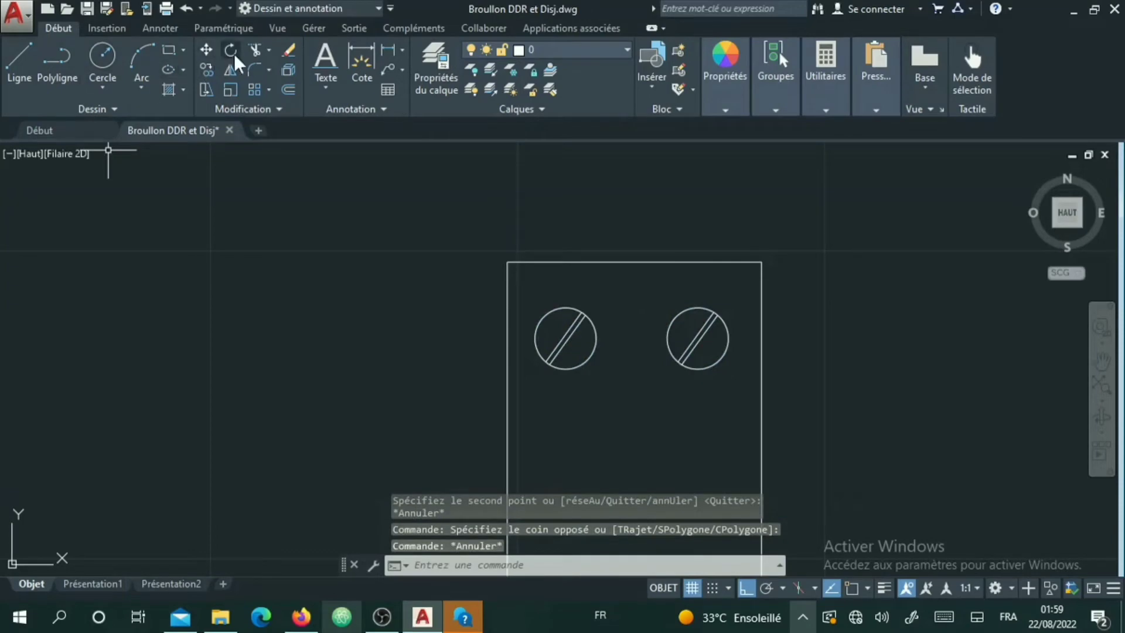
{"action": "left_click", "coordinate": [325, 70]}
{"action": "scroll", "coordinate": [527, 351], "scroll_direction": "down", "scroll_amount": 3}
Step: Write a single-line text 'N' below the left screw at default height and zero rotation
{"action": "scroll", "coordinate": [469, 339], "scroll_direction": "up", "scroll_amount": 3}
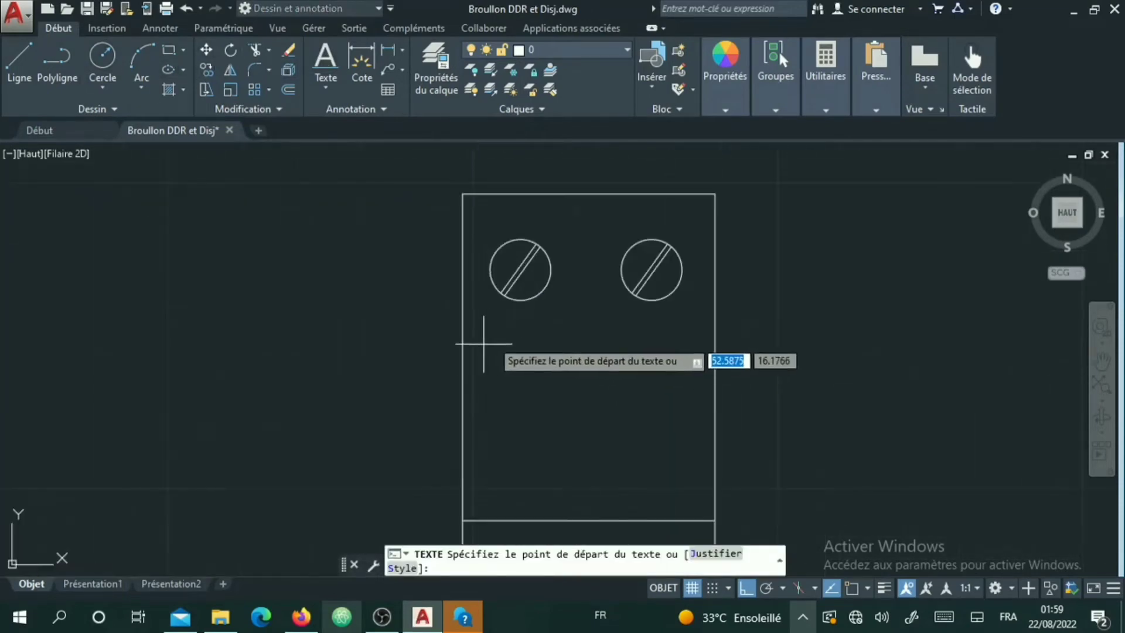
{"action": "left_click", "coordinate": [499, 326]}
{"action": "left_click", "coordinate": [500, 348]}
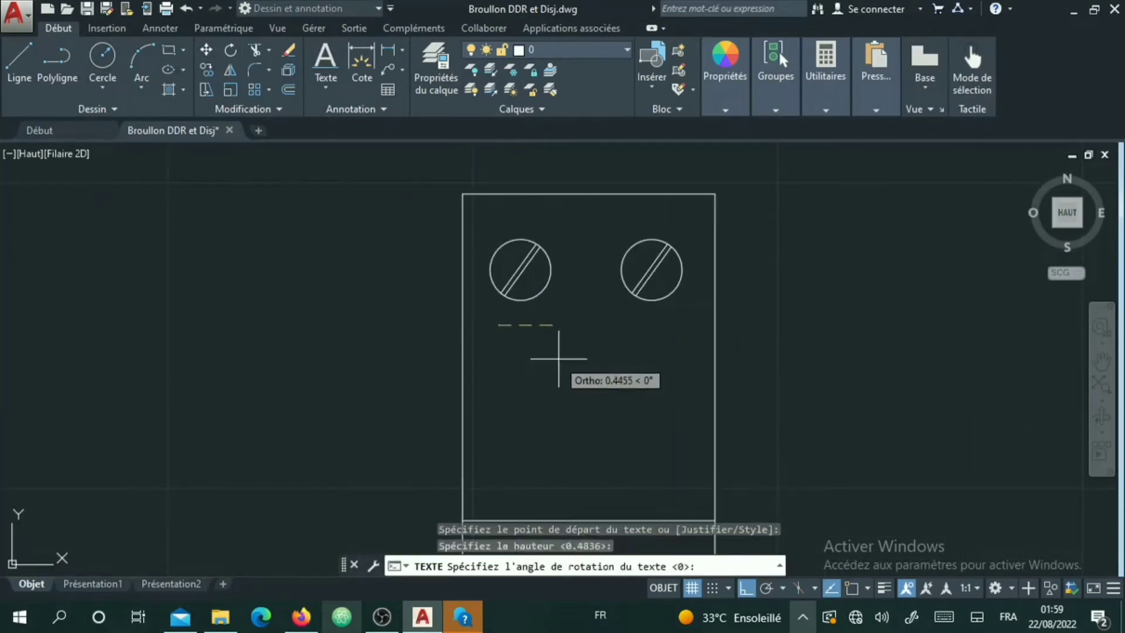
{"action": "key", "text": "Return"}
{"action": "type", "text": "N"}
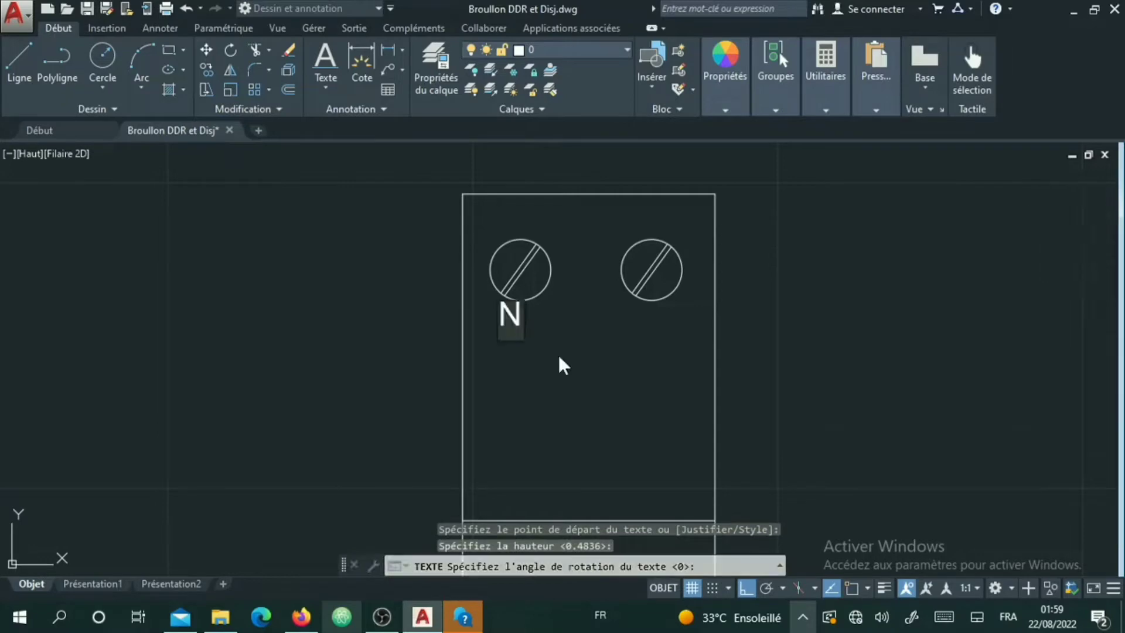
{"action": "key", "text": "Return"}
{"action": "key", "text": "Return"}
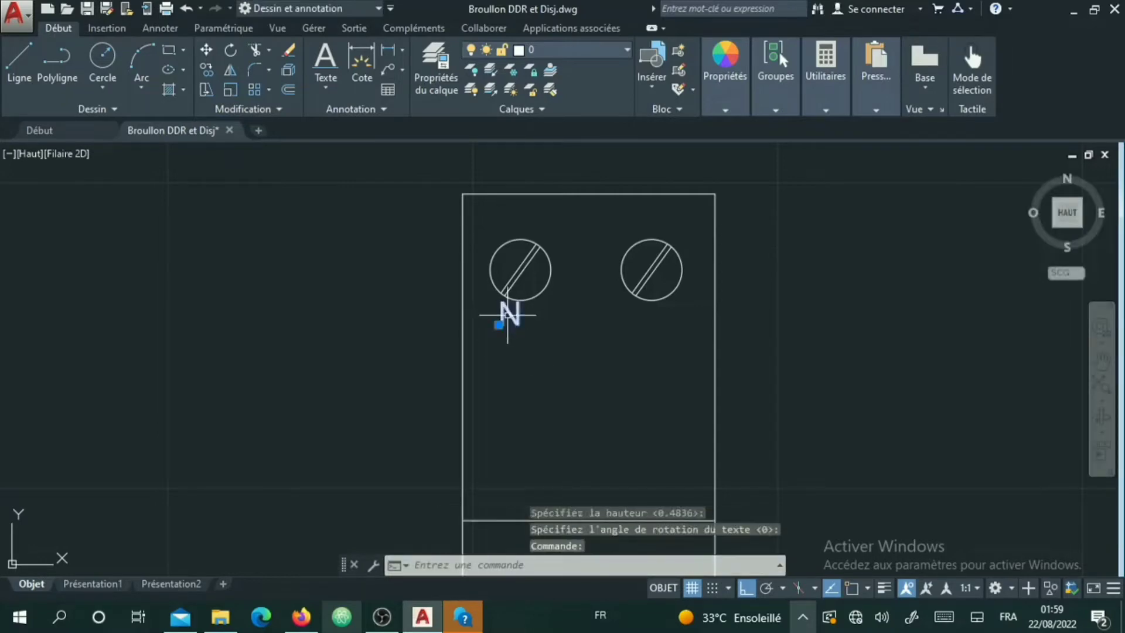
Step: Try editing and then moving the N label, cancelling both attempts
{"action": "left_click", "coordinate": [499, 325]}
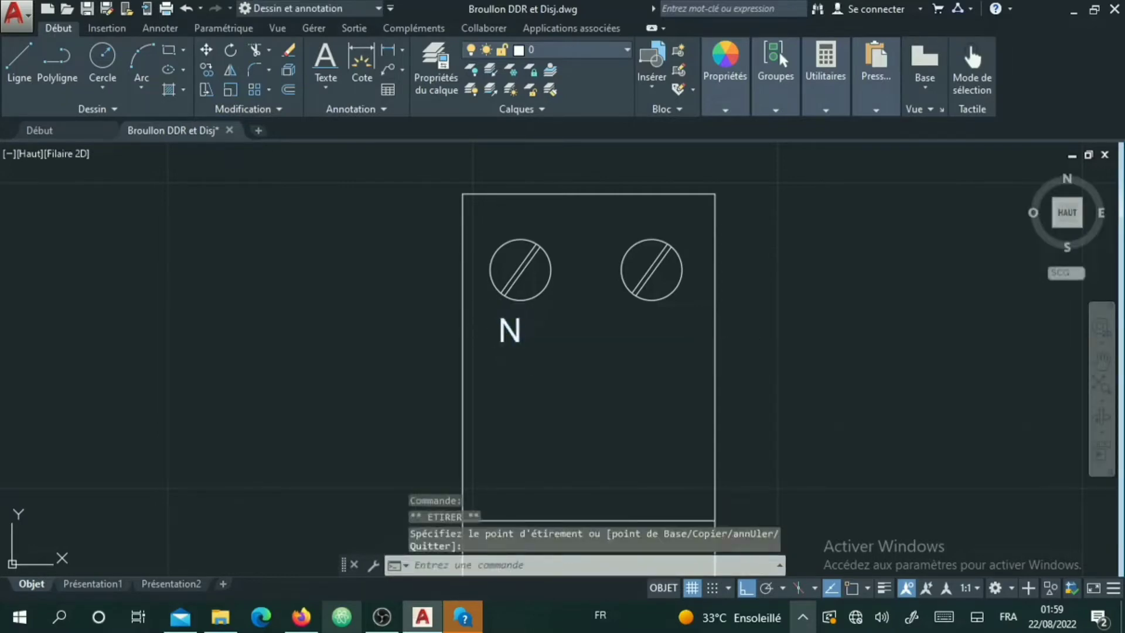
{"action": "double_click", "coordinate": [509, 331]}
{"action": "key", "text": "Escape"}
{"action": "scroll", "coordinate": [522, 358], "scroll_direction": "up", "scroll_amount": 3}
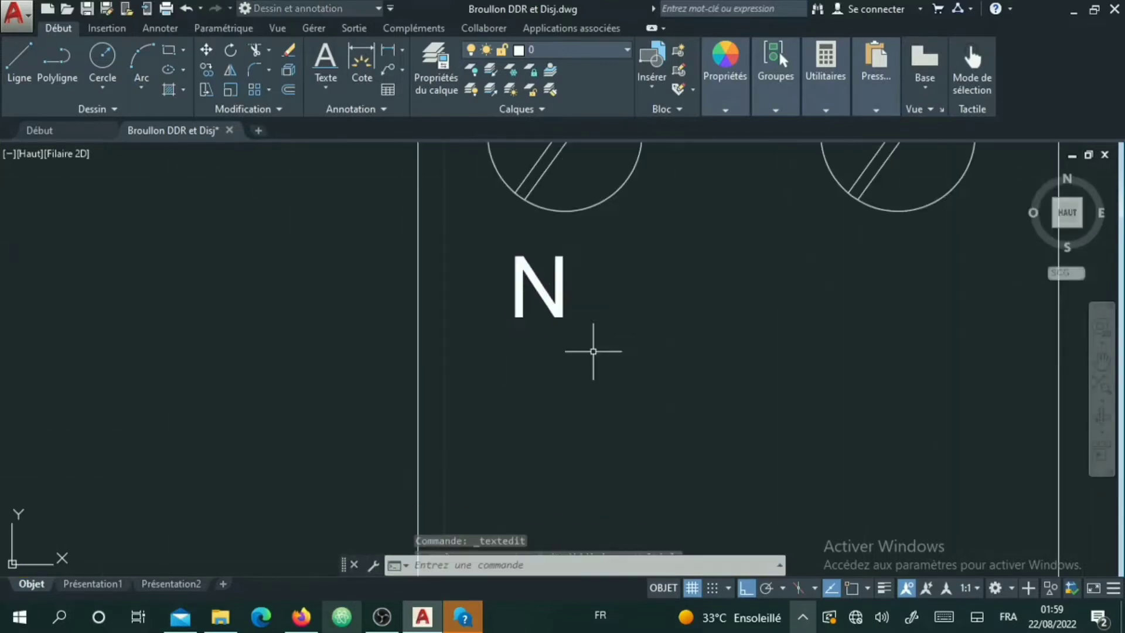
{"action": "left_click", "coordinate": [608, 354]}
{"action": "left_click", "coordinate": [515, 308]}
{"action": "left_click", "coordinate": [509, 316]}
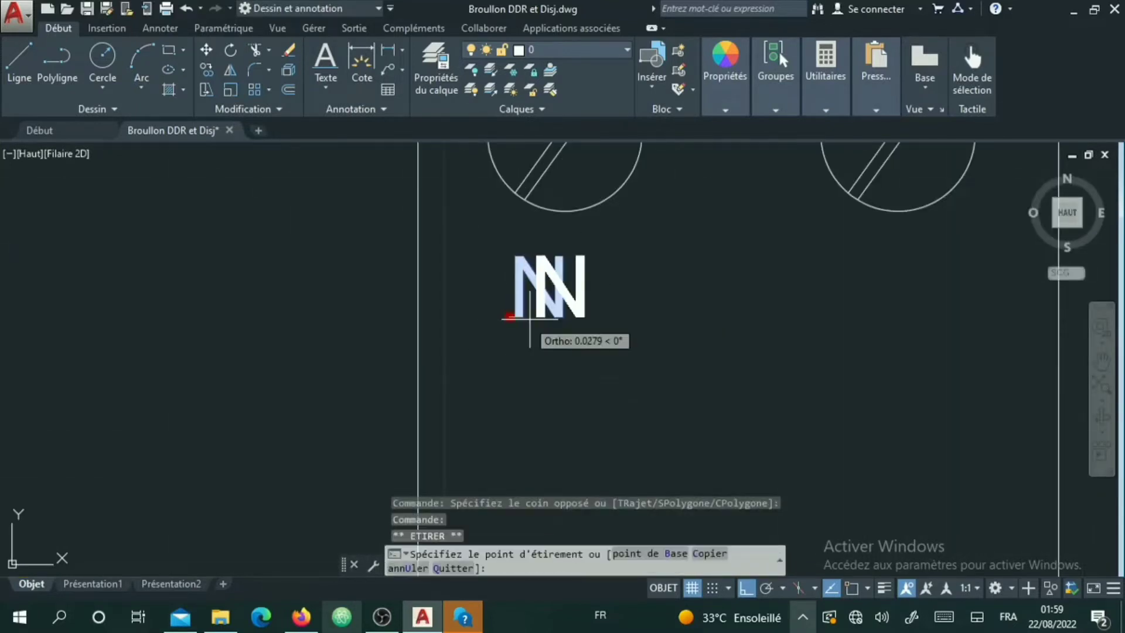
{"action": "key", "text": "Escape"}
{"action": "scroll", "coordinate": [586, 328], "scroll_direction": "down", "scroll_amount": 5}
Step: Copy both screws and the N label down to the breaker's bottom end
{"action": "left_click", "coordinate": [624, 335]}
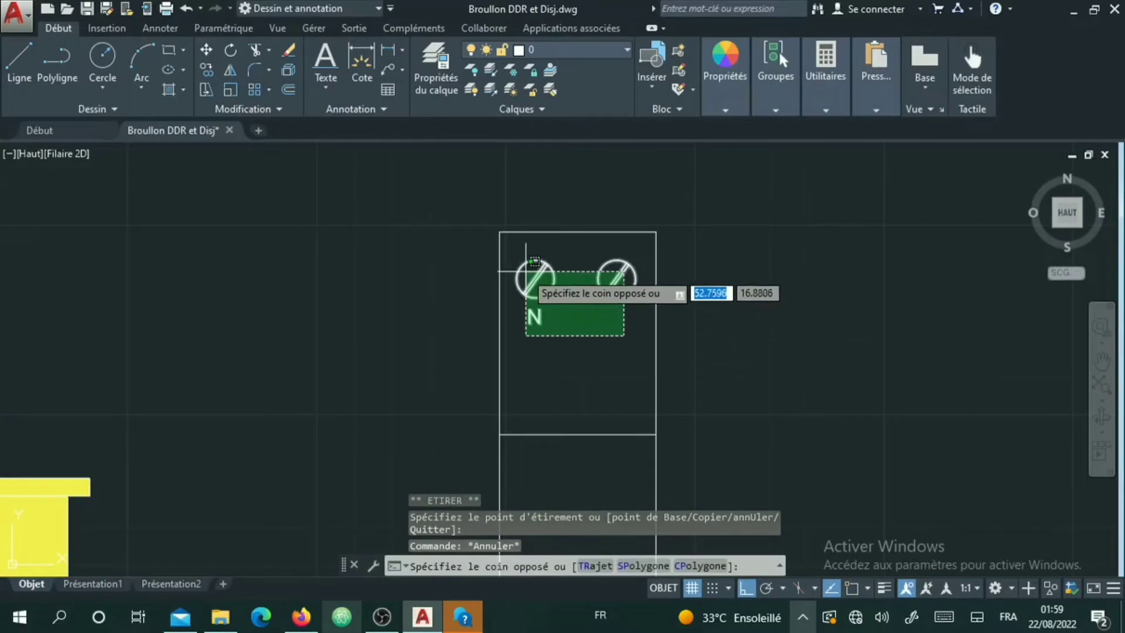
{"action": "left_click", "coordinate": [520, 265]}
{"action": "right_click", "coordinate": [519, 265]}
{"action": "left_click", "coordinate": [576, 359]}
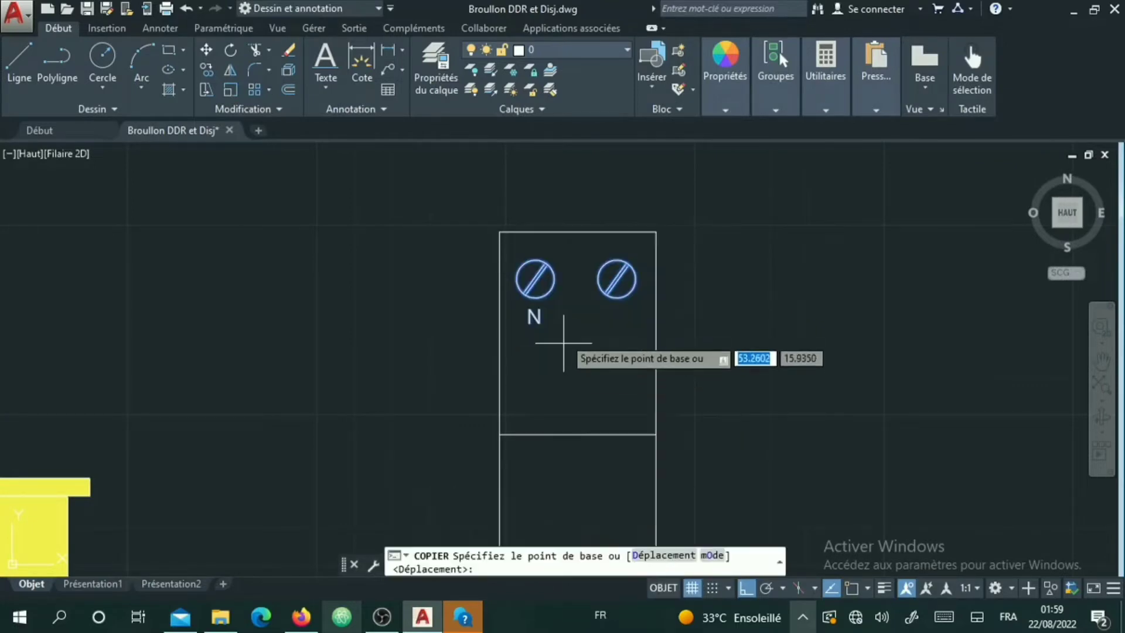
{"action": "left_click", "coordinate": [556, 331]}
{"action": "scroll", "coordinate": [554, 351], "scroll_direction": "down", "scroll_amount": 3}
{"action": "scroll", "coordinate": [553, 410], "scroll_direction": "up", "scroll_amount": 5}
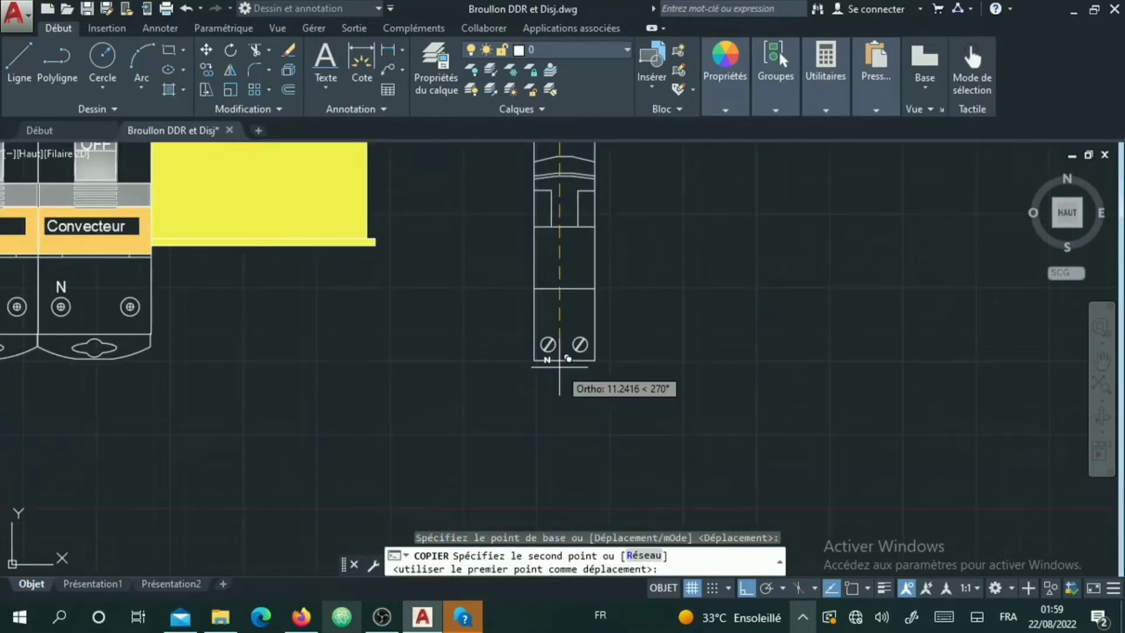
{"action": "scroll", "coordinate": [559, 367], "scroll_direction": "down", "scroll_amount": 2}
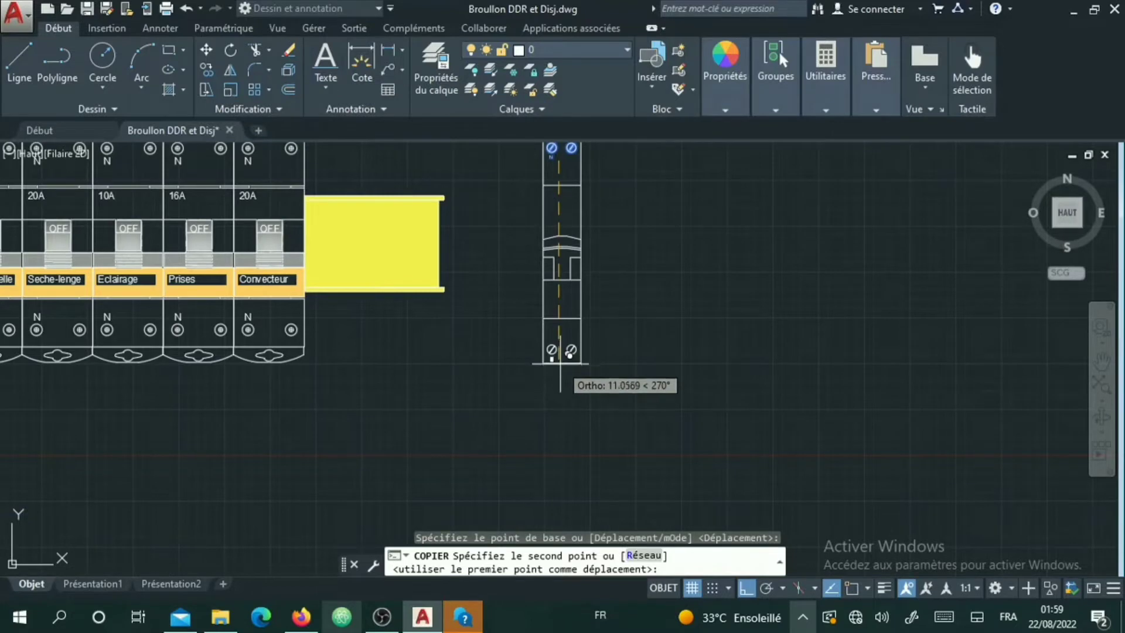
{"action": "left_click", "coordinate": [560, 363]}
{"action": "key", "text": "Escape"}
Step: Attempt to reposition the N label, cancel, and pan to the new breaker beside the row
{"action": "scroll", "coordinate": [563, 363], "scroll_direction": "up", "scroll_amount": 4}
{"action": "scroll", "coordinate": [551, 355], "scroll_direction": "up", "scroll_amount": 3}
{"action": "left_click", "coordinate": [542, 346]}
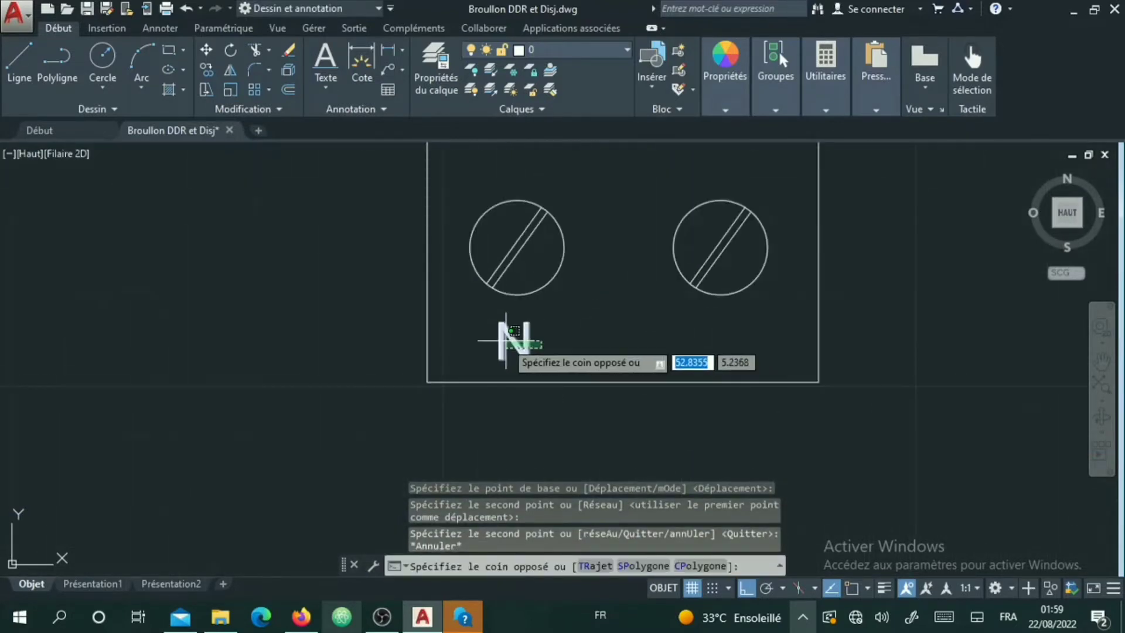
{"action": "left_click", "coordinate": [505, 340]}
{"action": "scroll", "coordinate": [498, 352], "scroll_direction": "up", "scroll_amount": 4}
{"action": "left_click", "coordinate": [484, 392]}
{"action": "scroll", "coordinate": [484, 392], "scroll_direction": "down", "scroll_amount": 4}
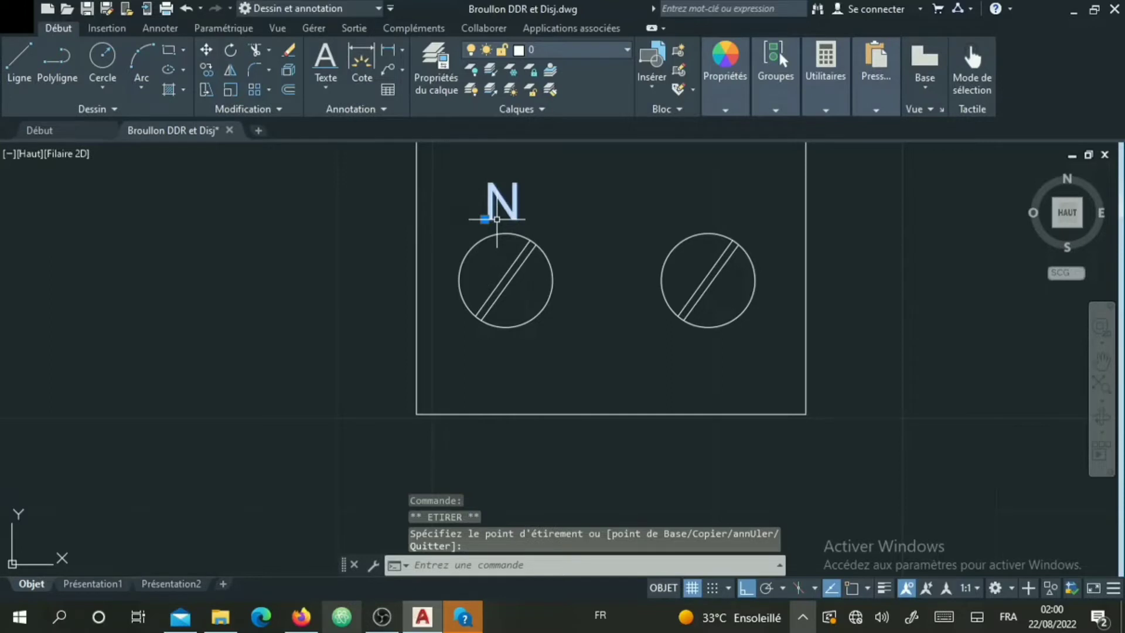
{"action": "scroll", "coordinate": [496, 219], "scroll_direction": "down", "scroll_amount": 2}
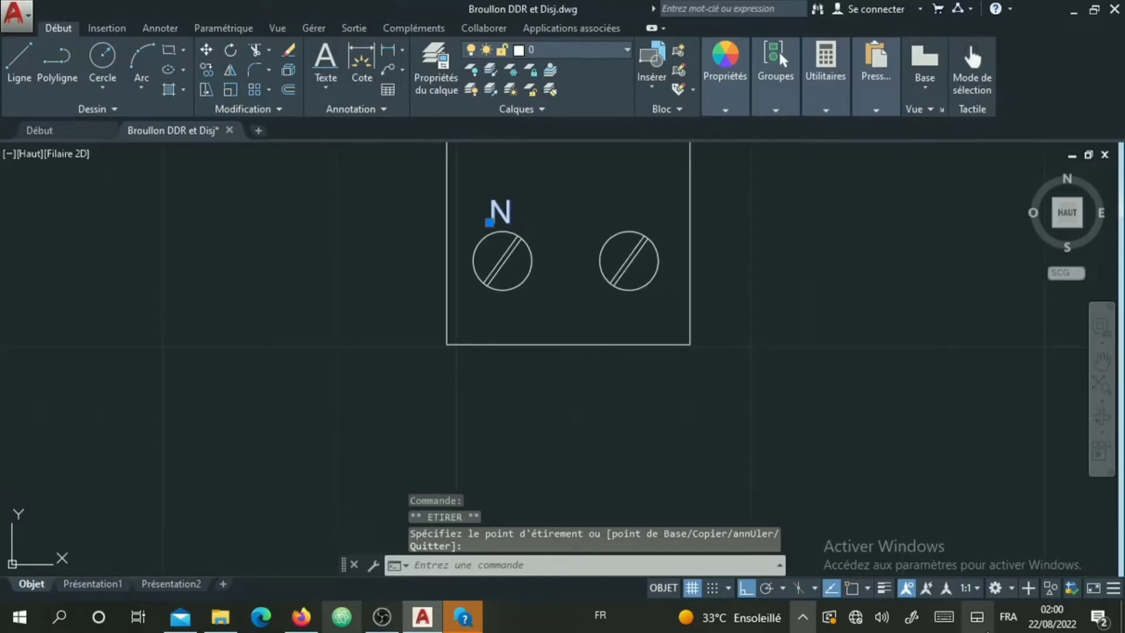
{"action": "key", "text": "Escape"}
{"action": "scroll", "coordinate": [820, 258], "scroll_direction": "down", "scroll_amount": 5}
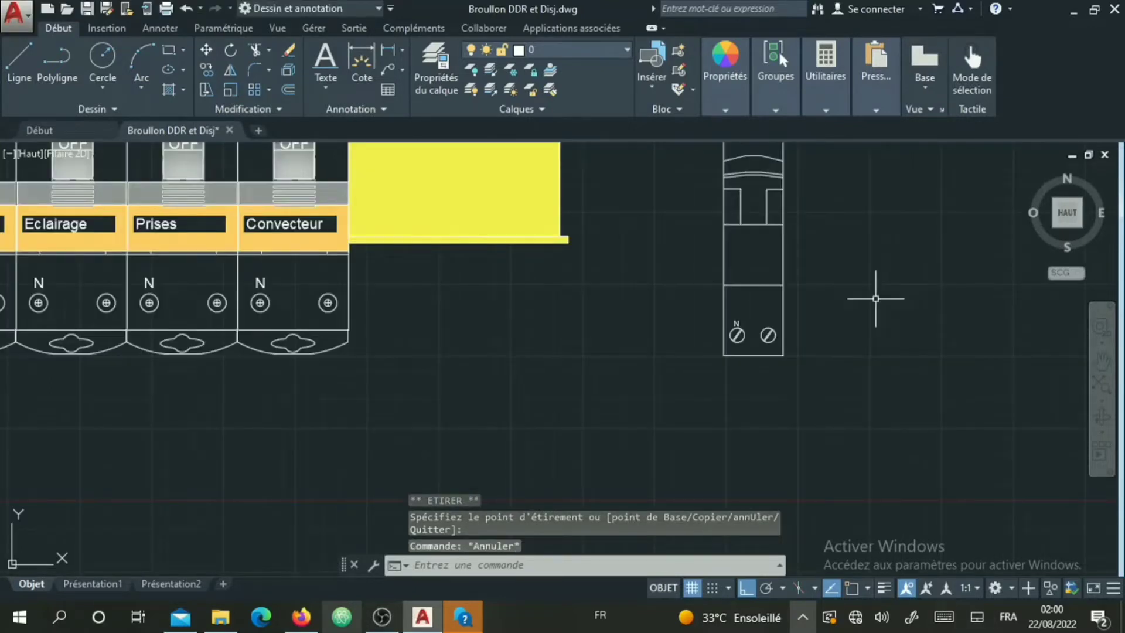
{"action": "middle_click_drag", "start_coordinate": [875, 298], "coordinate": [823, 359]}
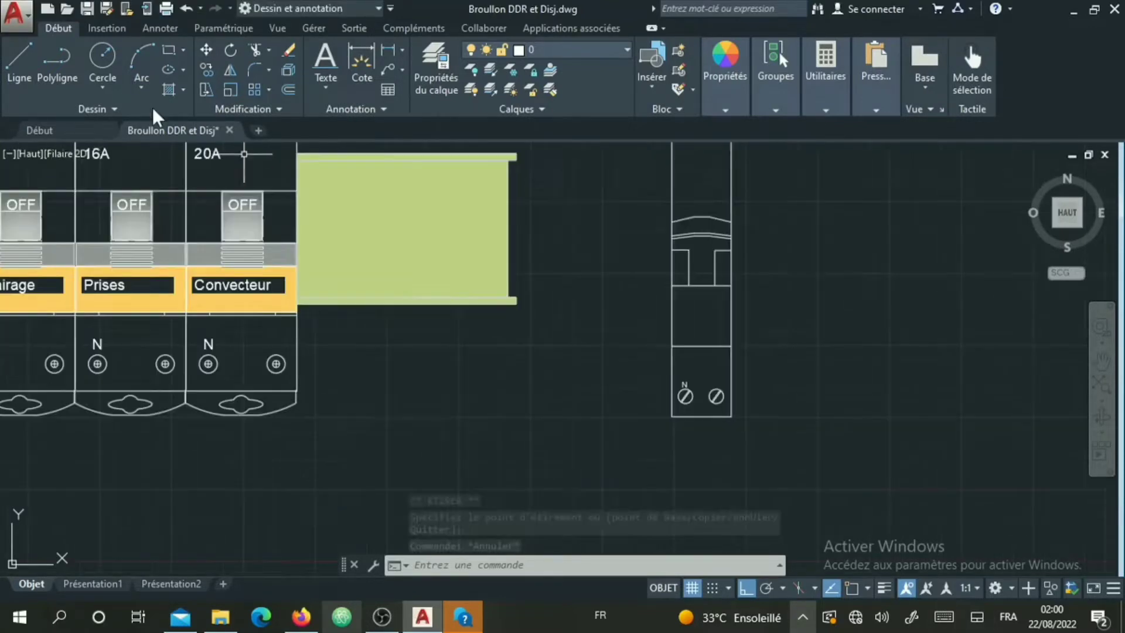
Step: Draw a narrow vertical rectangle window in the new breaker's upper body
{"action": "left_click", "coordinate": [168, 52]}
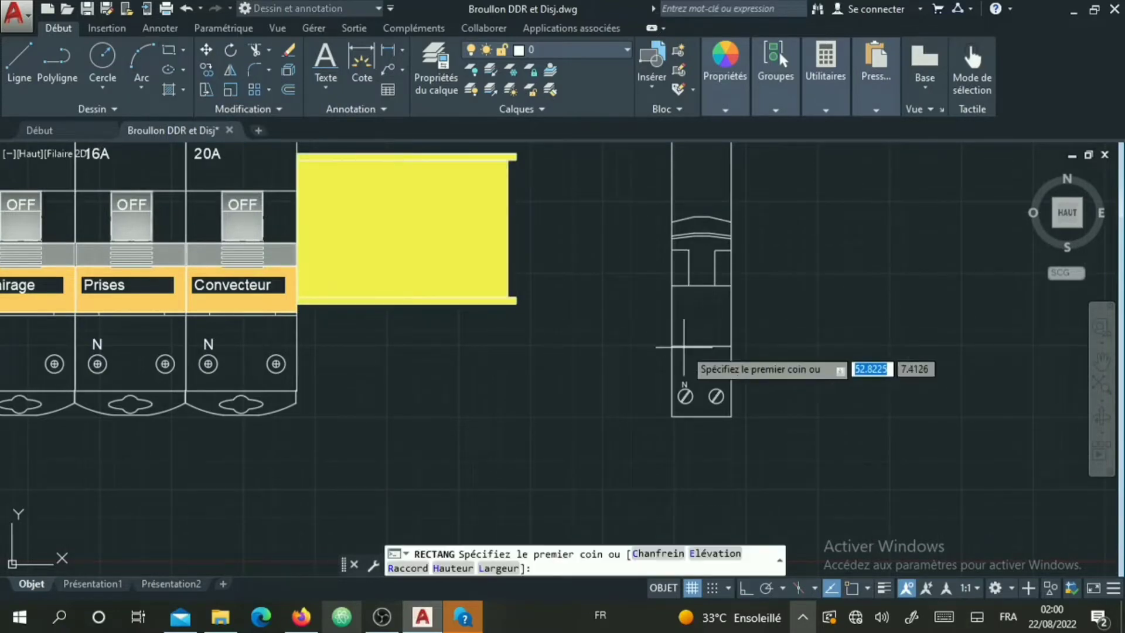
{"action": "scroll", "coordinate": [673, 326], "scroll_direction": "up", "scroll_amount": 3}
{"action": "scroll", "coordinate": [671, 326], "scroll_direction": "up", "scroll_amount": 3}
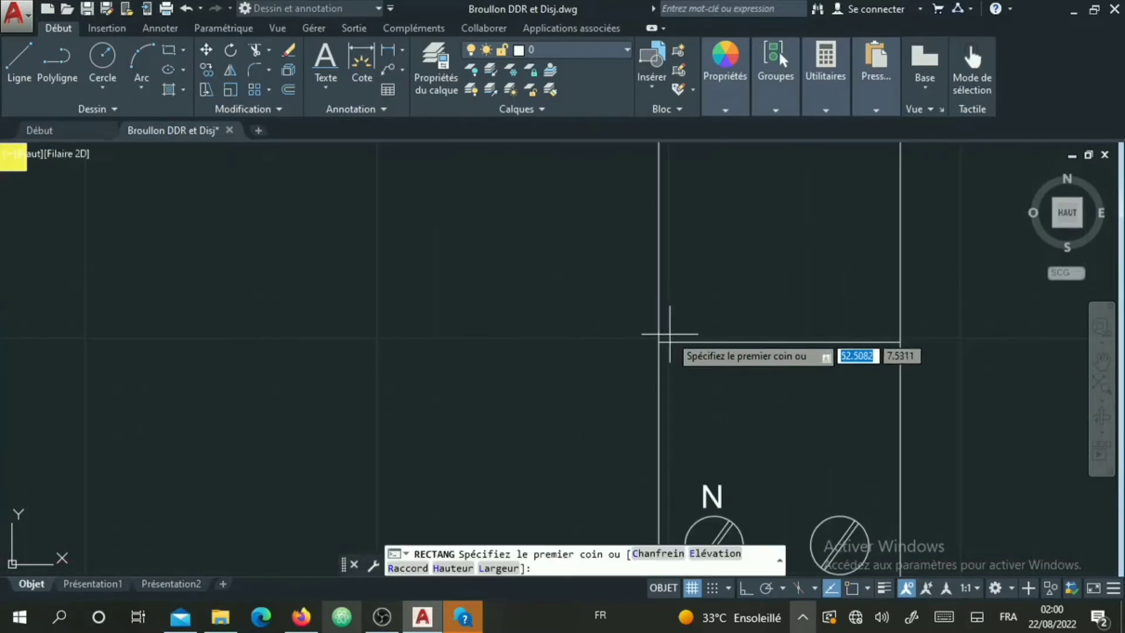
{"action": "left_click", "coordinate": [669, 334]}
{"action": "scroll", "coordinate": [680, 316], "scroll_direction": "down", "scroll_amount": 2}
{"action": "scroll", "coordinate": [700, 246], "scroll_direction": "down", "scroll_amount": 1}
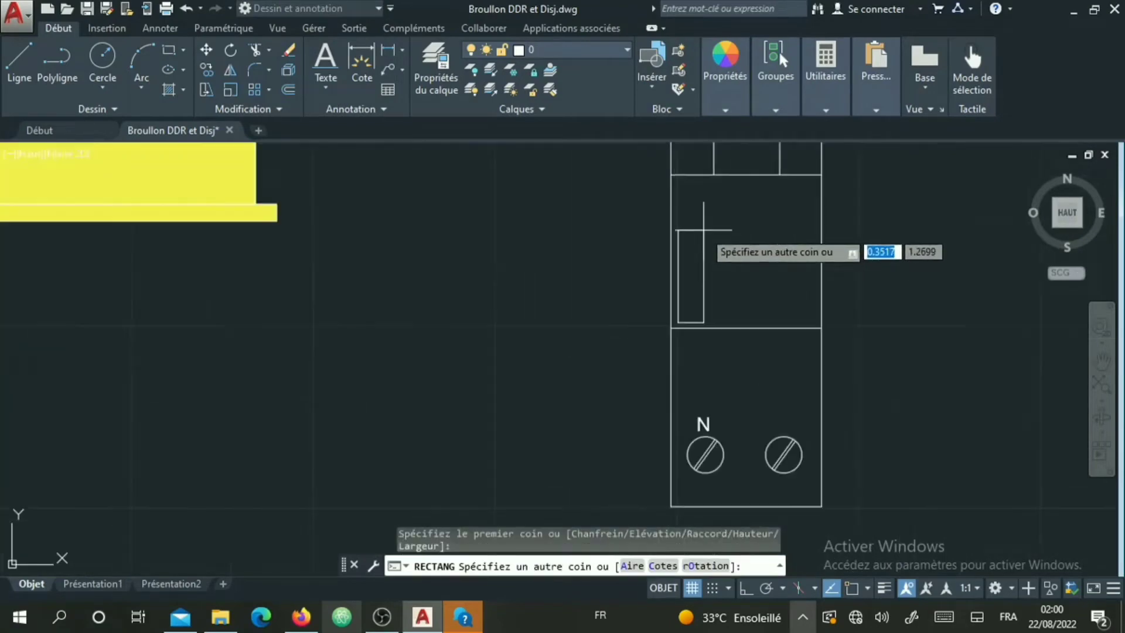
{"action": "left_click", "coordinate": [700, 187]}
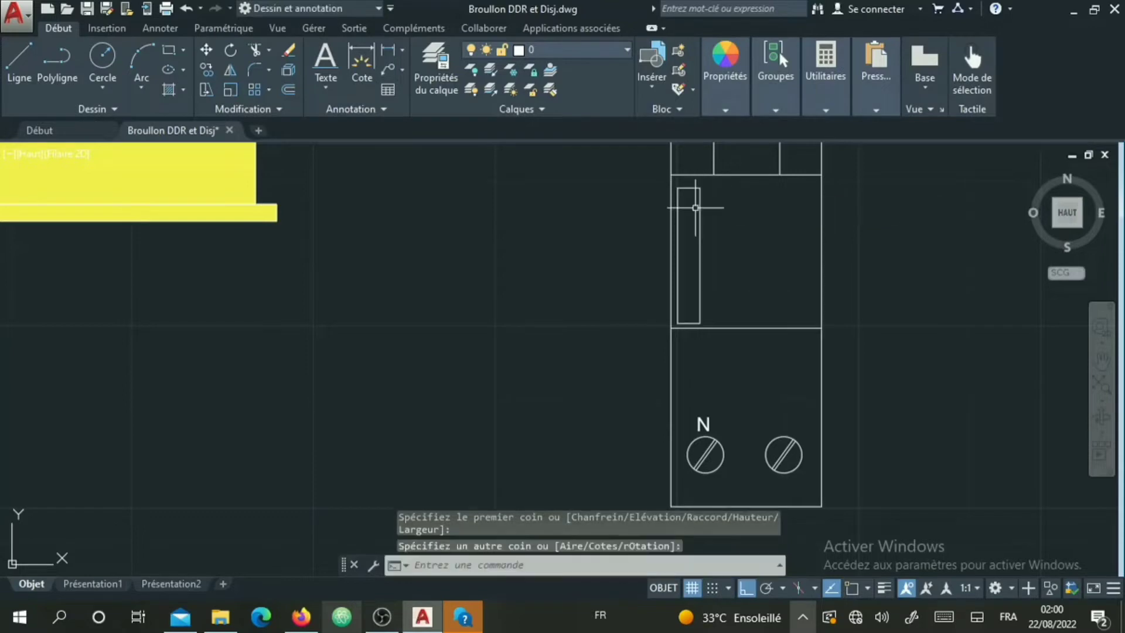
{"action": "scroll", "coordinate": [689, 246], "scroll_direction": "down", "scroll_amount": 2}
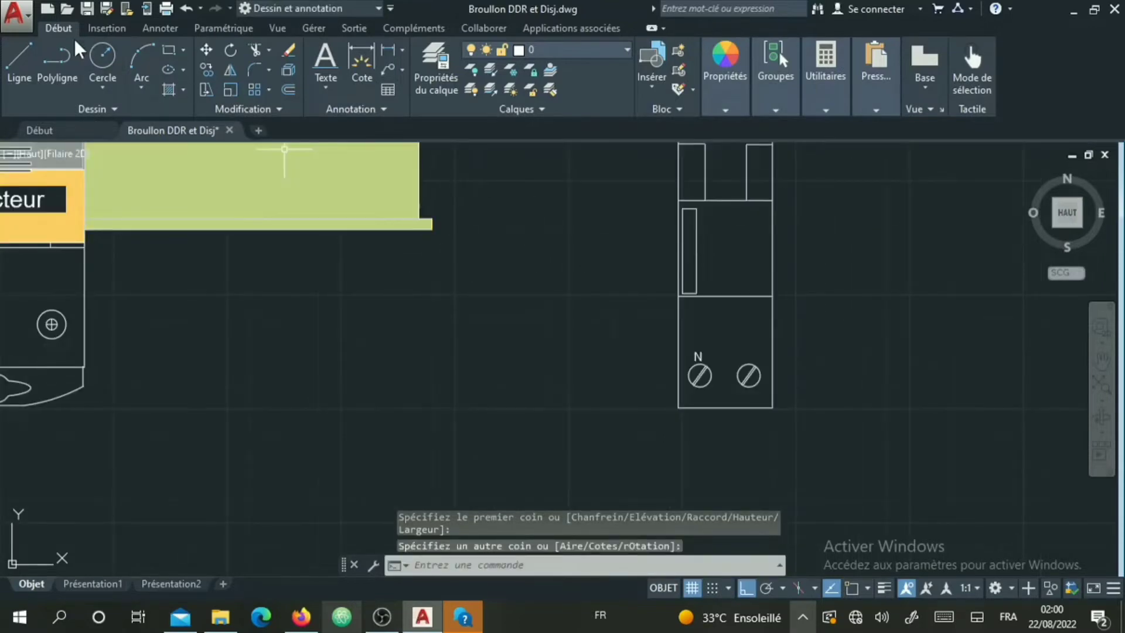
Step: Draw a small circle inside the window and move it, with Ortho off, to the window's bottom end
{"action": "left_click", "coordinate": [102, 59]}
{"action": "scroll", "coordinate": [683, 293], "scroll_direction": "up", "scroll_amount": 3}
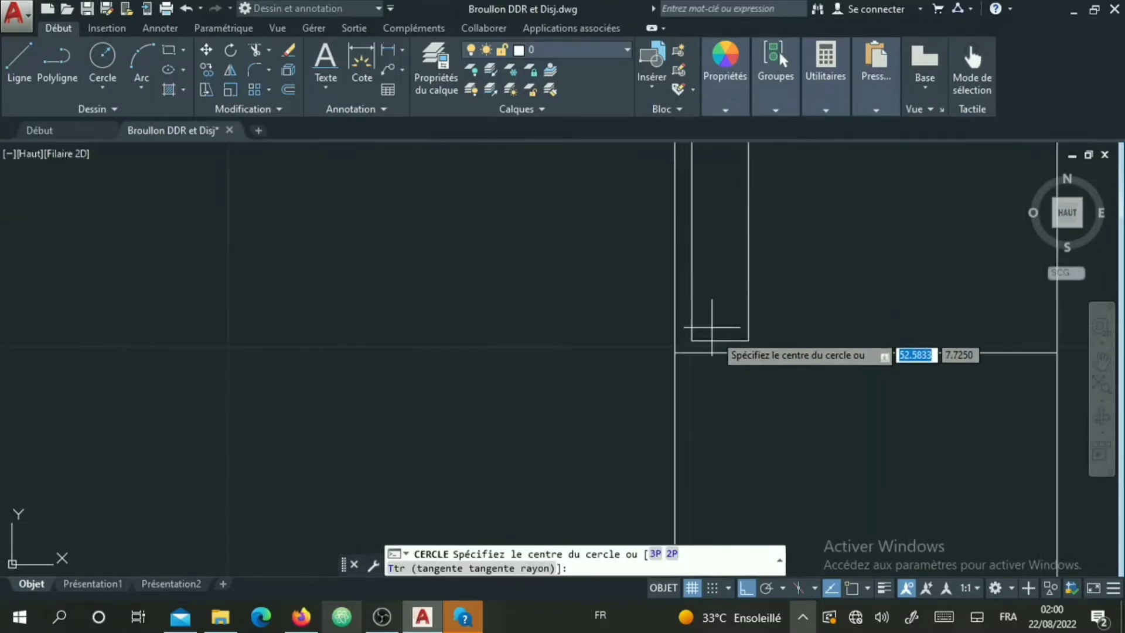
{"action": "left_click", "coordinate": [712, 288]}
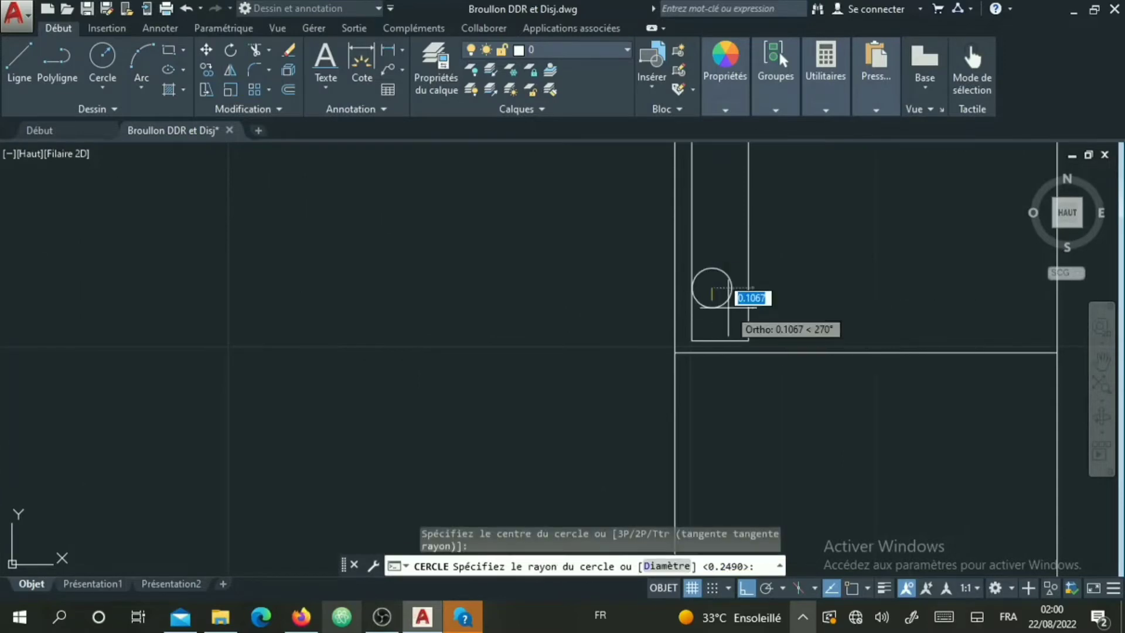
{"action": "left_click", "coordinate": [728, 303]}
{"action": "scroll", "coordinate": [712, 288], "scroll_direction": "up", "scroll_amount": 3}
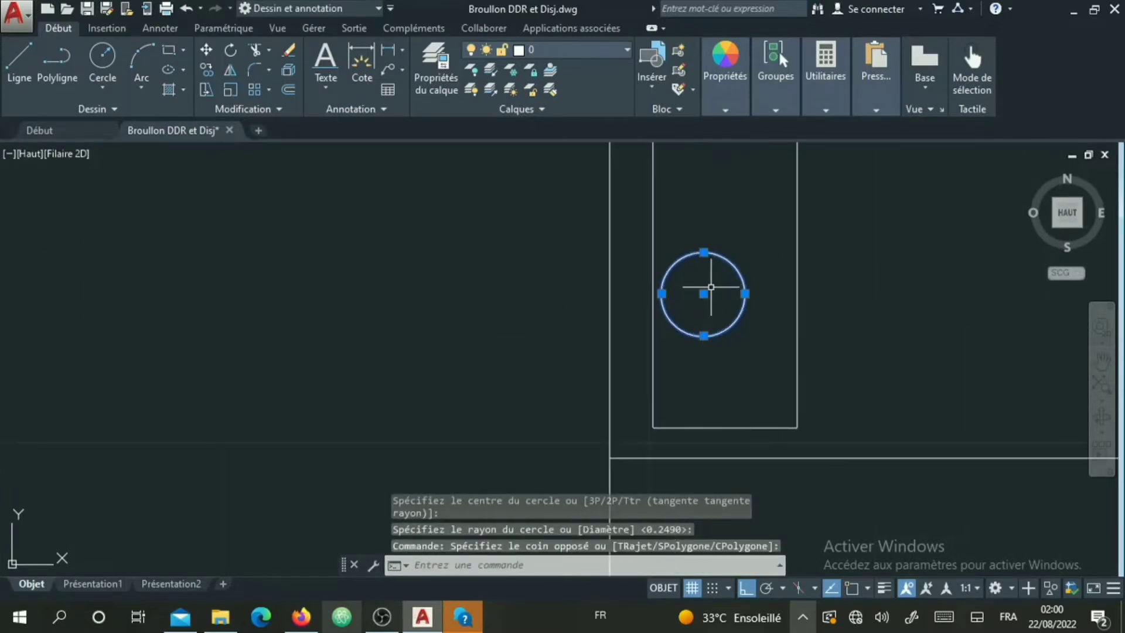
{"action": "left_click", "coordinate": [703, 293]}
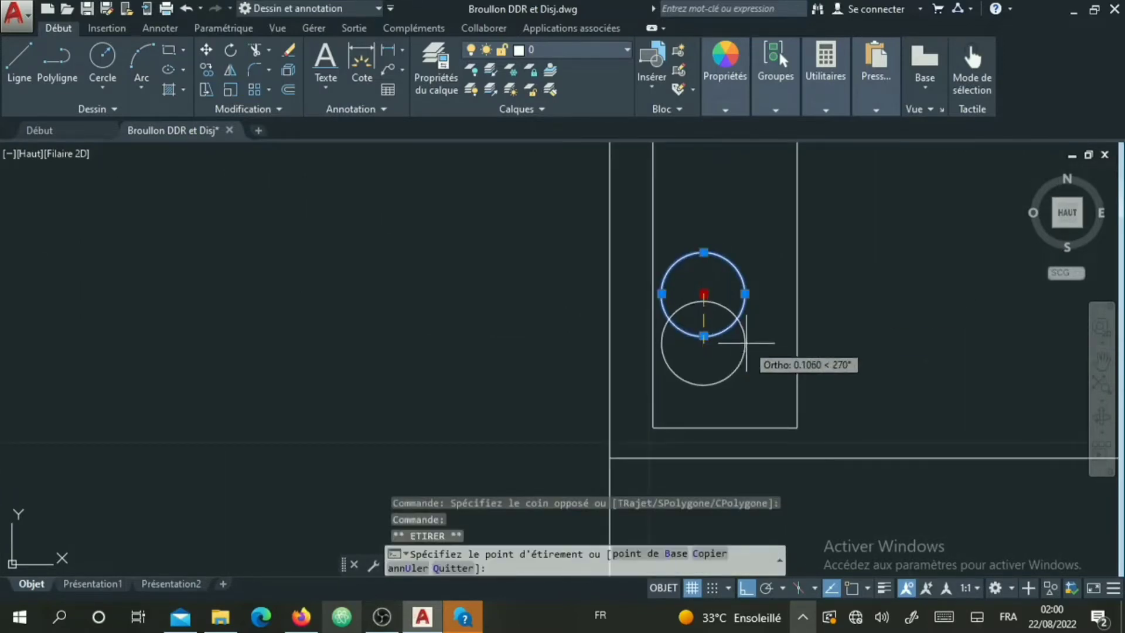
{"action": "left_click", "coordinate": [746, 588]}
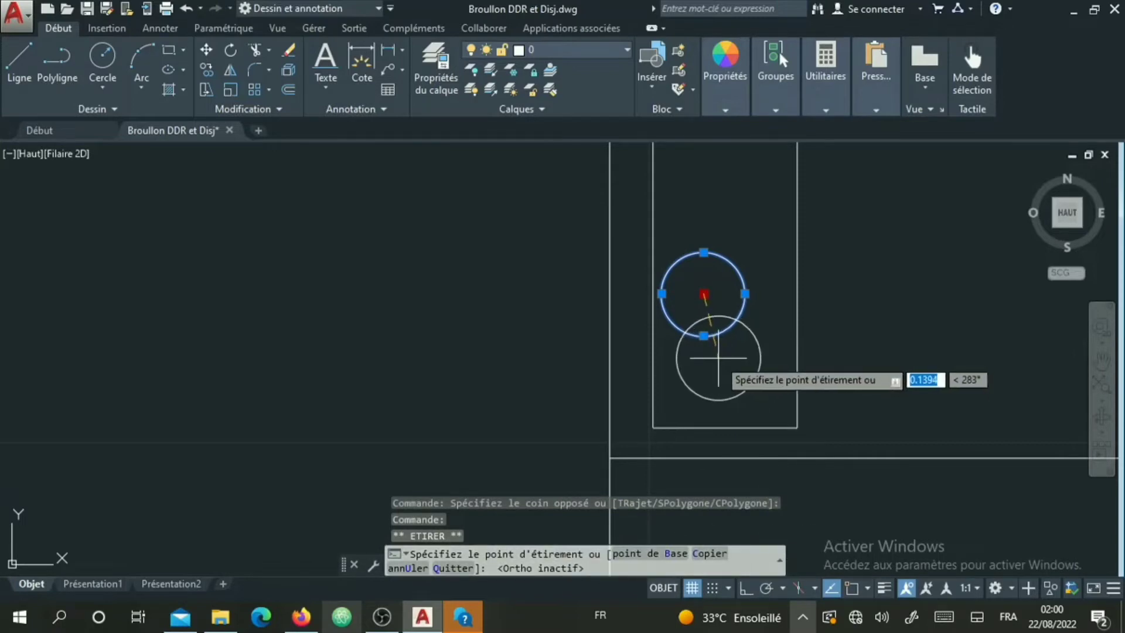
{"action": "left_click", "coordinate": [721, 359]}
{"action": "scroll", "coordinate": [610, 372], "scroll_direction": "down", "scroll_amount": 2}
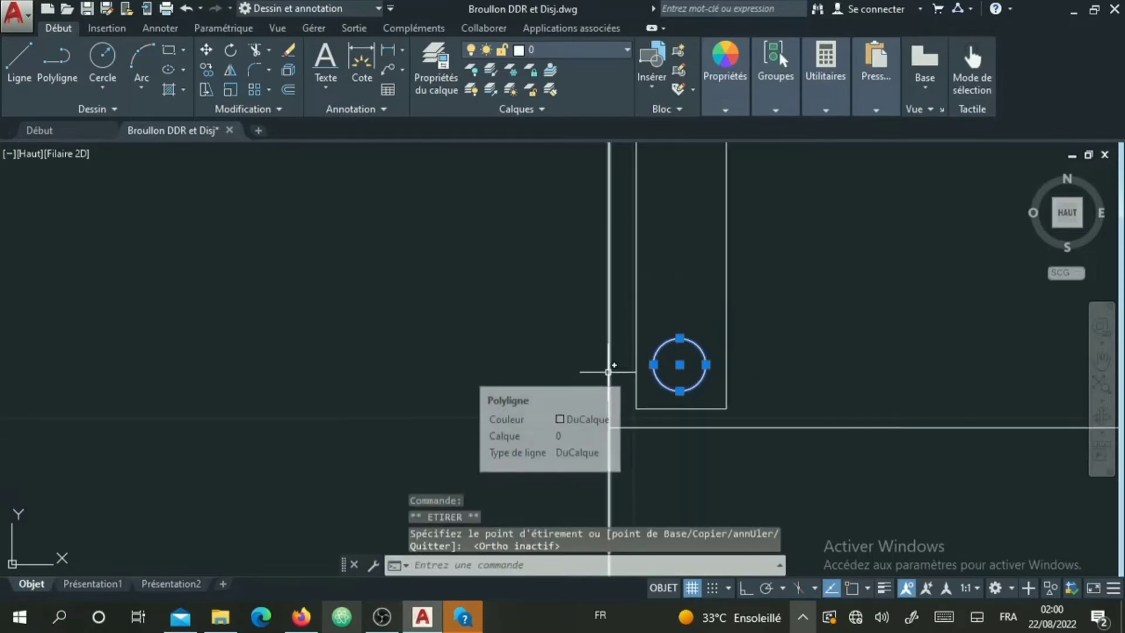
{"action": "key", "text": "Escape"}
{"action": "scroll", "coordinate": [620, 353], "scroll_direction": "down", "scroll_amount": 4}
Step: Copy the N label to a spot beside the small circle with Copier la sélection
{"action": "scroll", "coordinate": [673, 404], "scroll_direction": "up", "scroll_amount": 2}
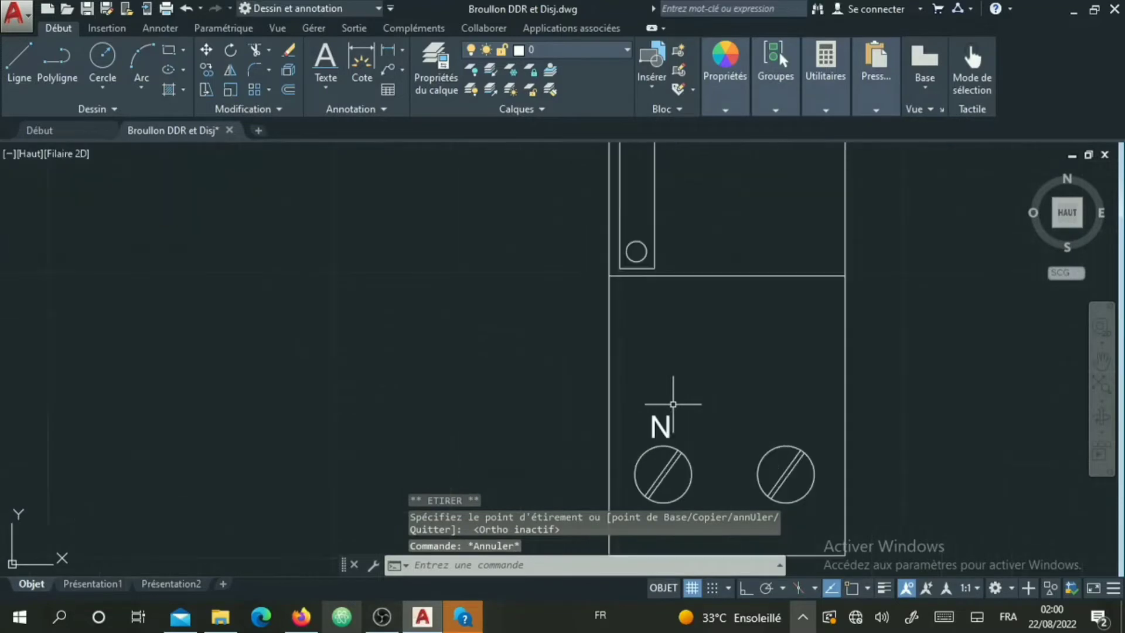
{"action": "left_click", "coordinate": [648, 438]}
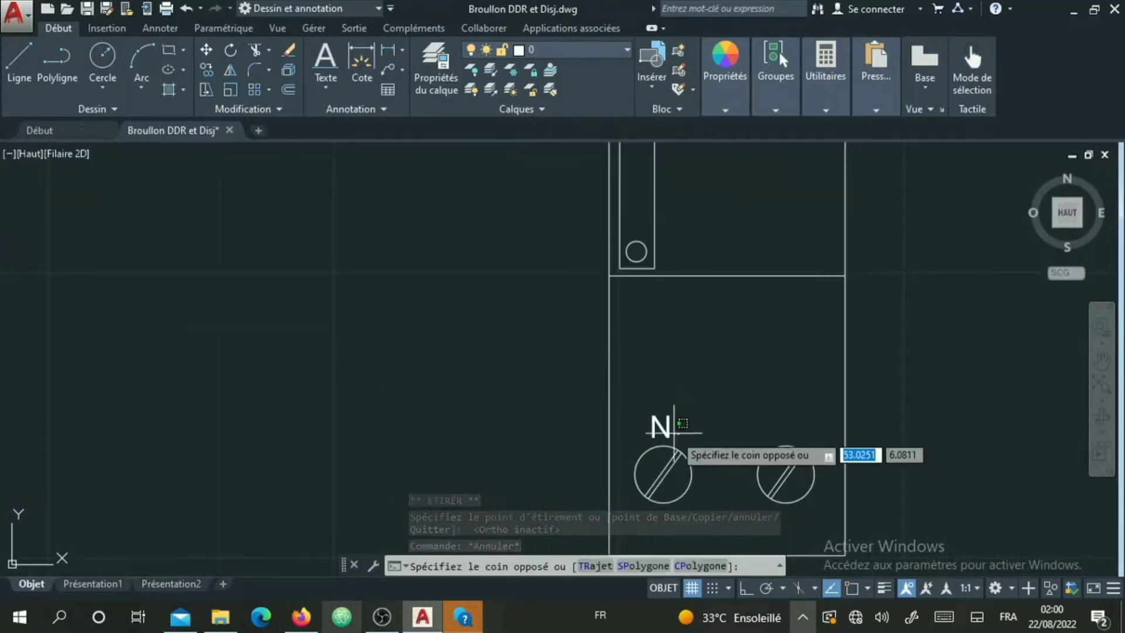
{"action": "left_click", "coordinate": [674, 422]}
{"action": "right_click", "coordinate": [674, 422]}
{"action": "left_click", "coordinate": [700, 334]}
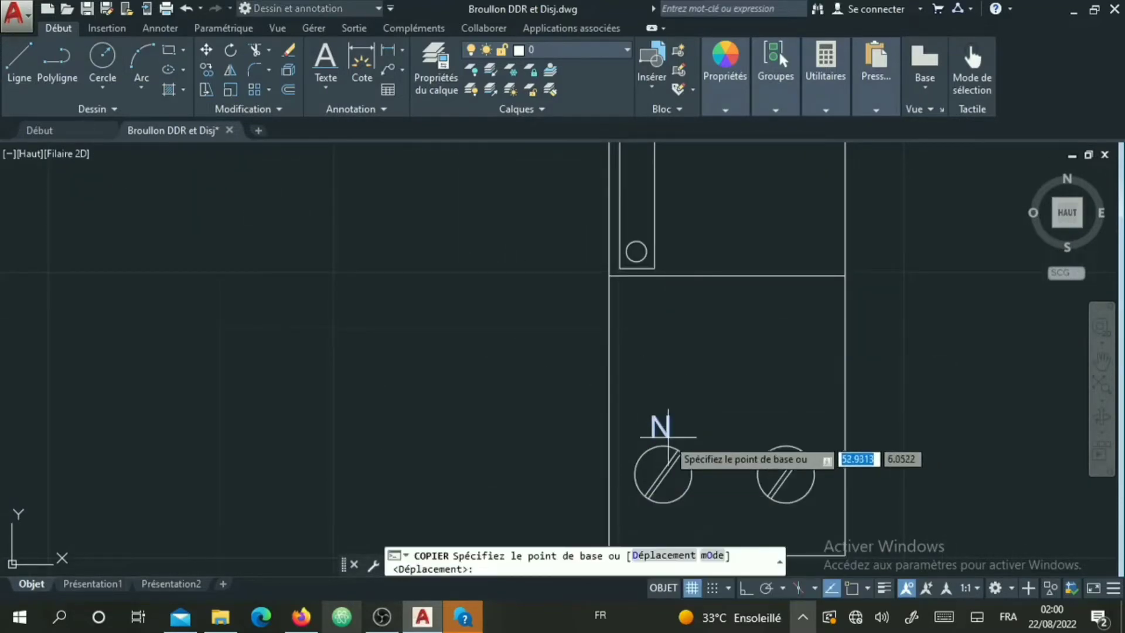
{"action": "left_click", "coordinate": [659, 427]}
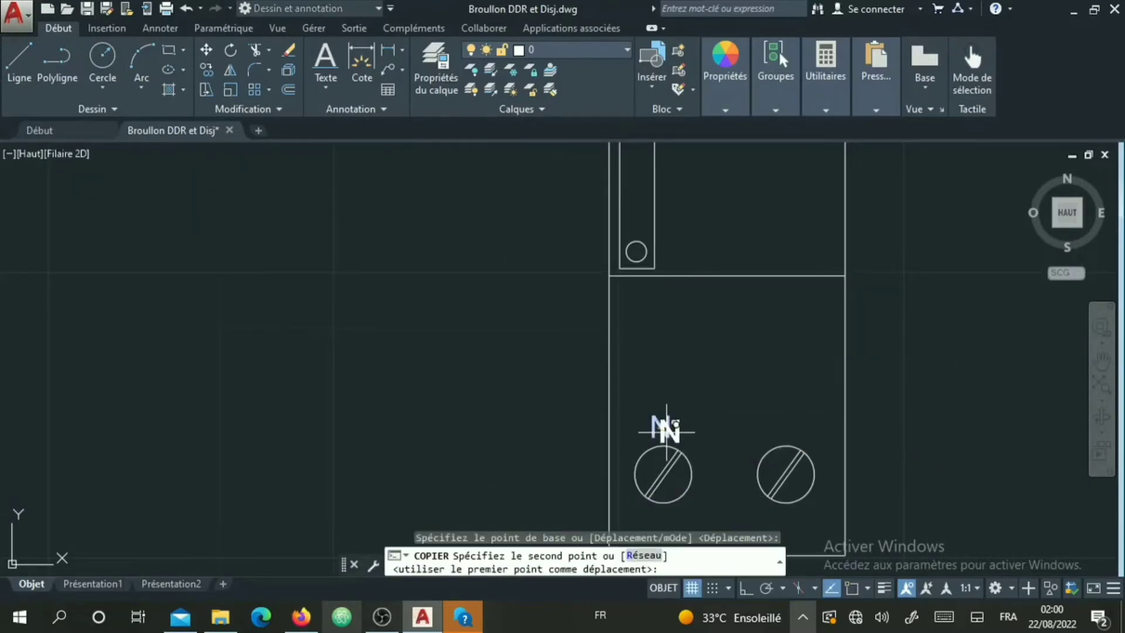
{"action": "left_click", "coordinate": [672, 252]}
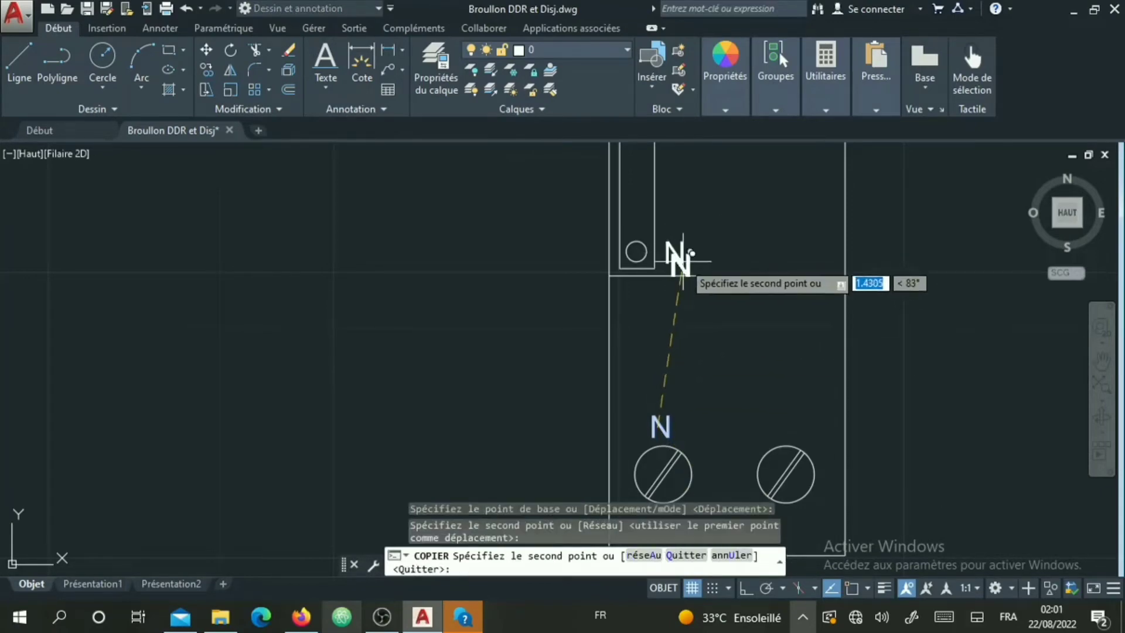
{"action": "key", "text": "Escape"}
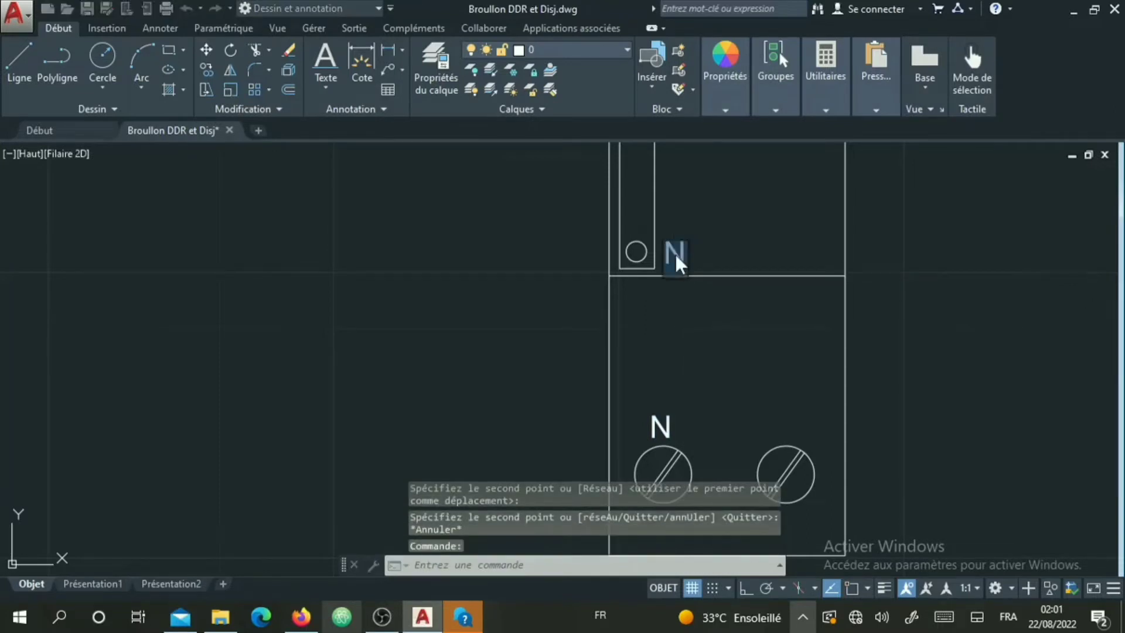
Step: Edit the copied text to read 'Legrand'
{"action": "double_click", "coordinate": [674, 253]}
{"action": "type", "text": "e"}
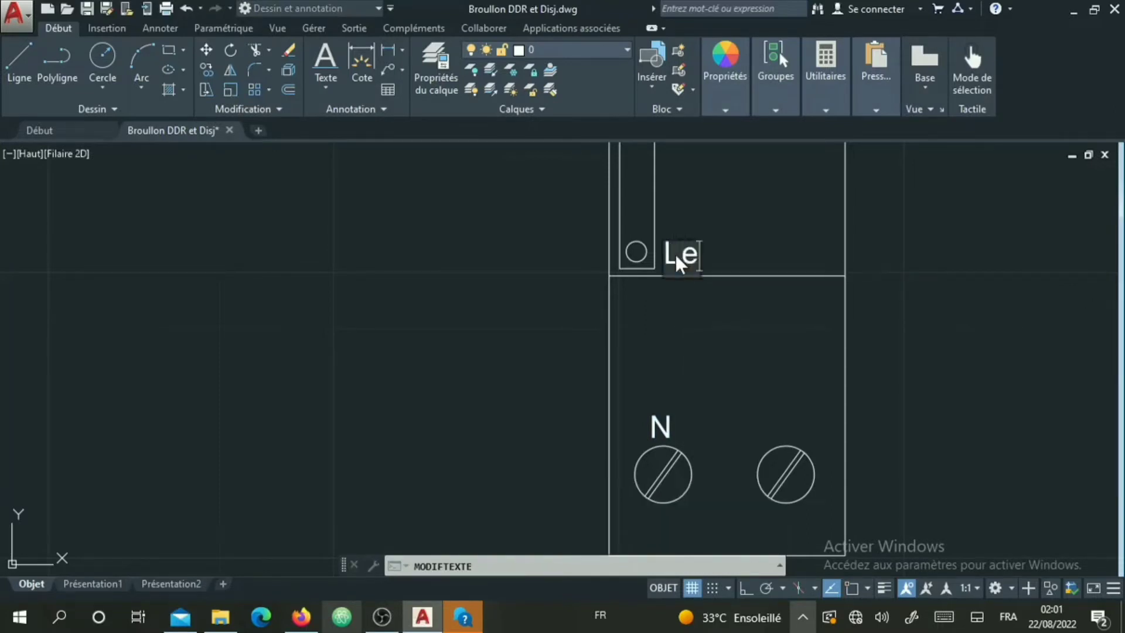
{"action": "type", "text": "grand"}
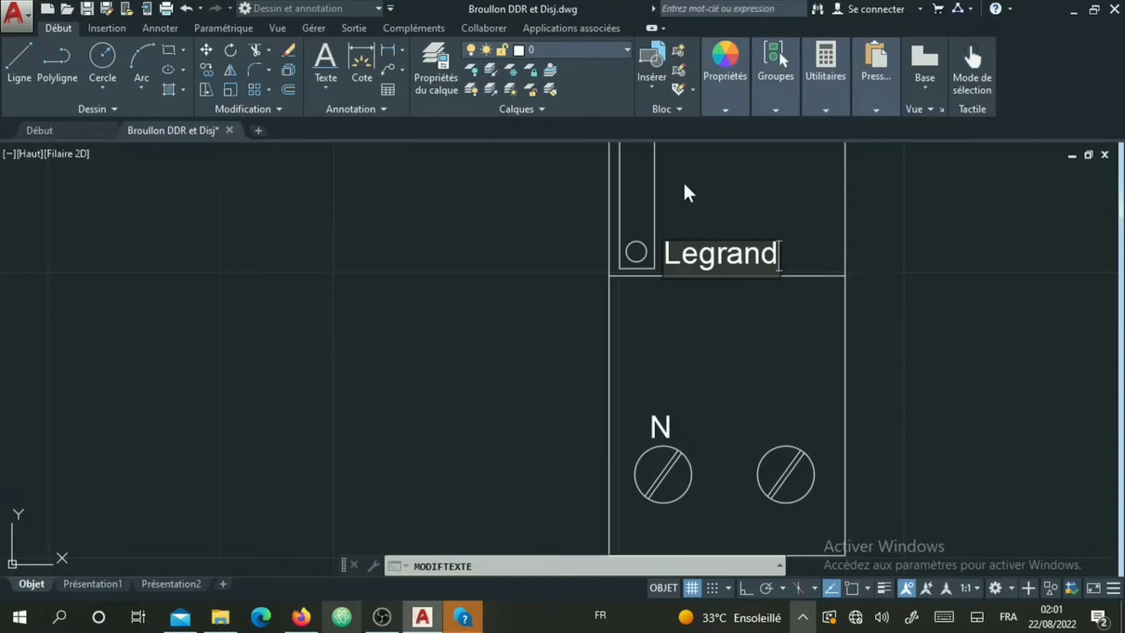
{"action": "key", "text": "Escape"}
{"action": "key", "text": "Escape"}
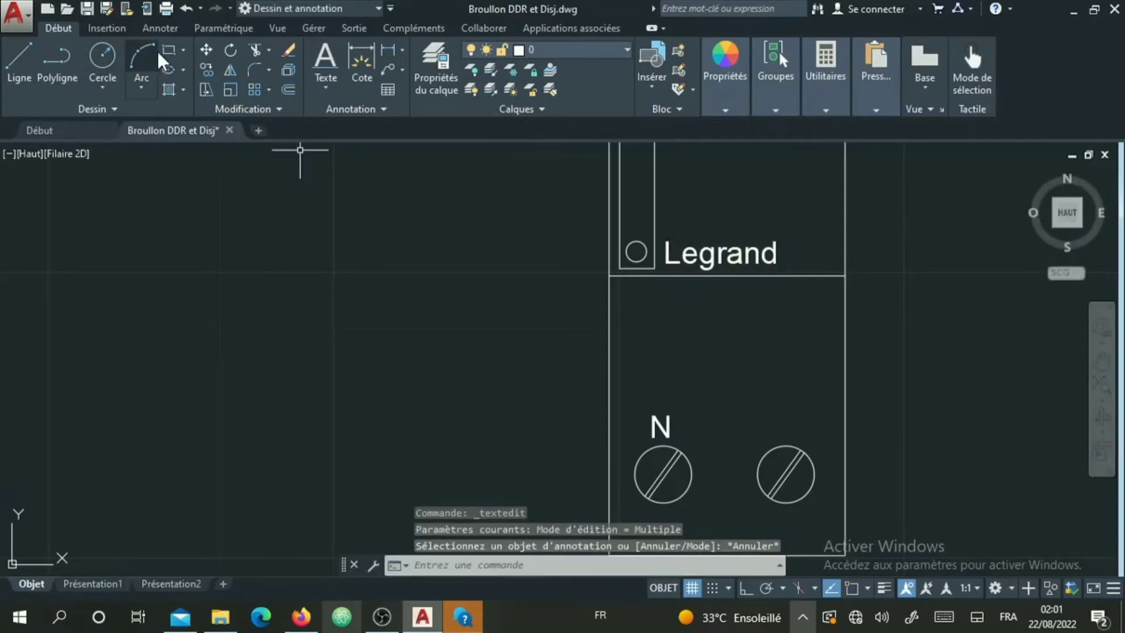
Step: Draw a thin horizontal rectangle with REC near the Legrand text
{"action": "type", "text": "rec"}
{"action": "key", "text": "Return"}
{"action": "scroll", "coordinate": [823, 255], "scroll_direction": "up", "scroll_amount": 4}
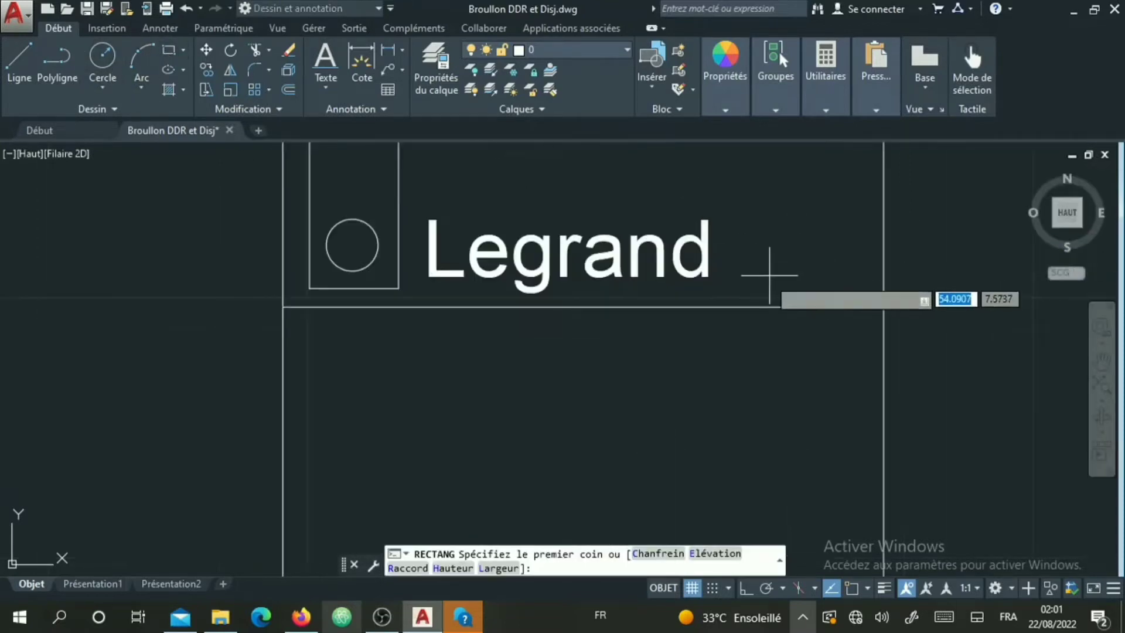
{"action": "left_click", "coordinate": [718, 266]}
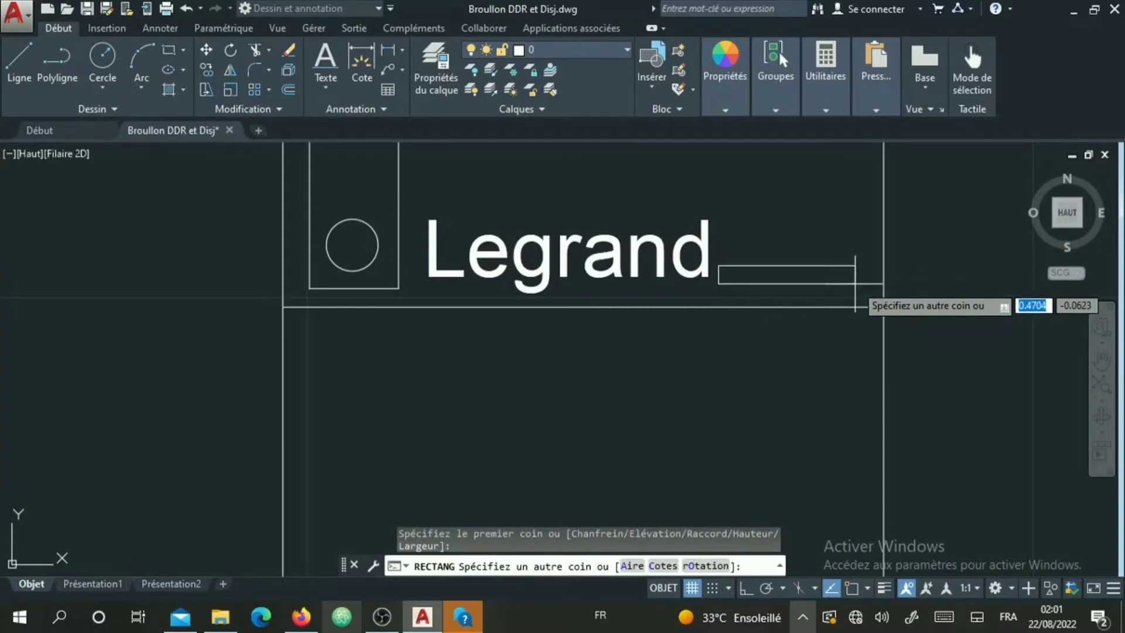
{"action": "left_click", "coordinate": [855, 283]}
Step: Move the thin bar with Déplacer so it sits right after the Legrand text
{"action": "left_click", "coordinate": [812, 253]}
{"action": "scroll", "coordinate": [779, 276], "scroll_direction": "up", "scroll_amount": 2}
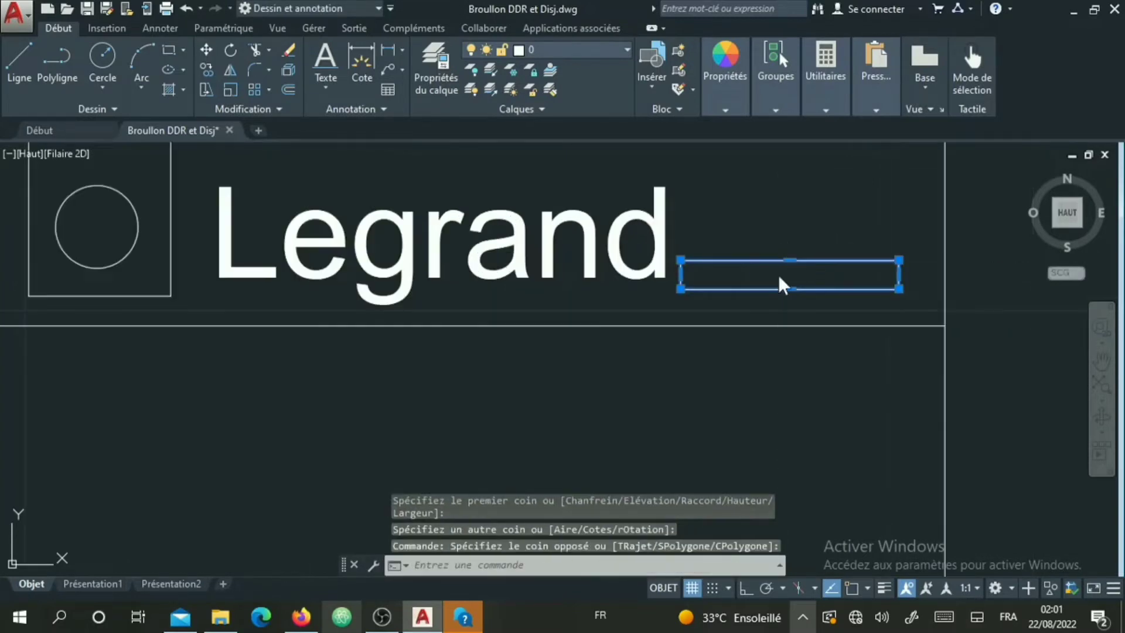
{"action": "right_click", "coordinate": [778, 276]}
{"action": "left_click", "coordinate": [824, 311]}
{"action": "left_click", "coordinate": [801, 279]}
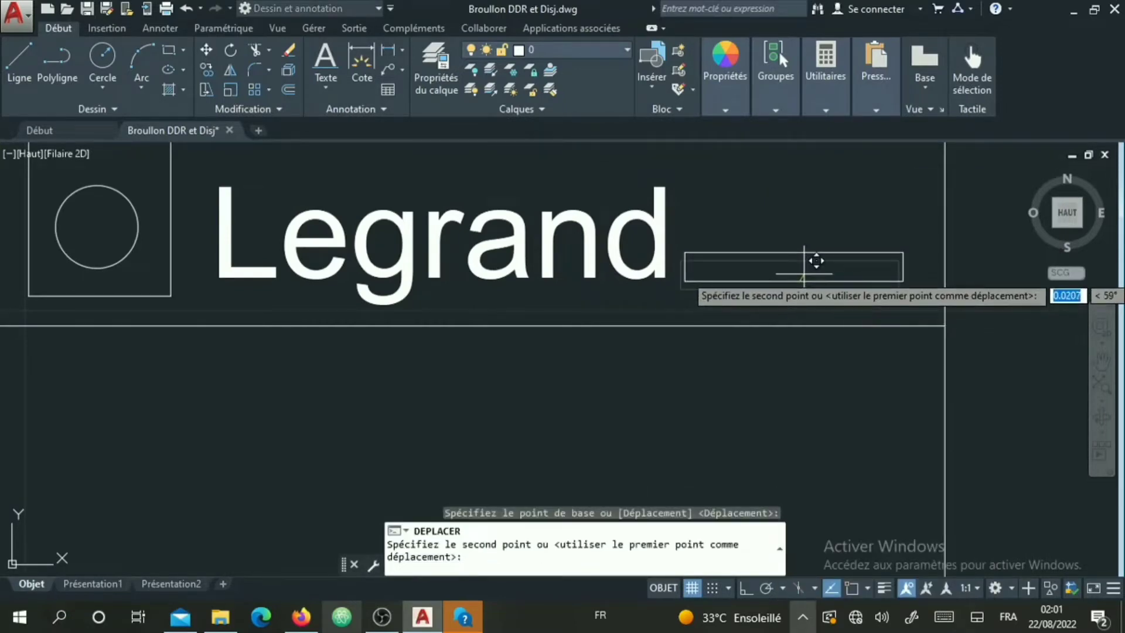
{"action": "left_click", "coordinate": [816, 261]}
{"action": "key", "text": "Escape"}
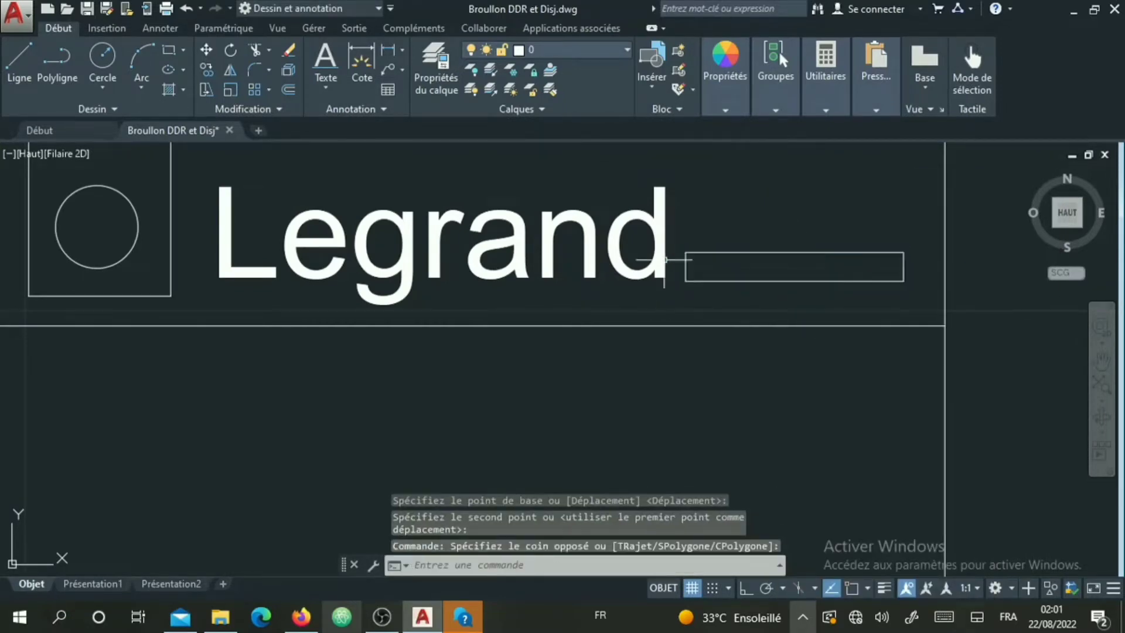
{"action": "key", "text": "Escape"}
{"action": "scroll", "coordinate": [727, 219], "scroll_direction": "down", "scroll_amount": 2}
{"action": "scroll", "coordinate": [352, 182], "scroll_direction": "down", "scroll_amount": 1}
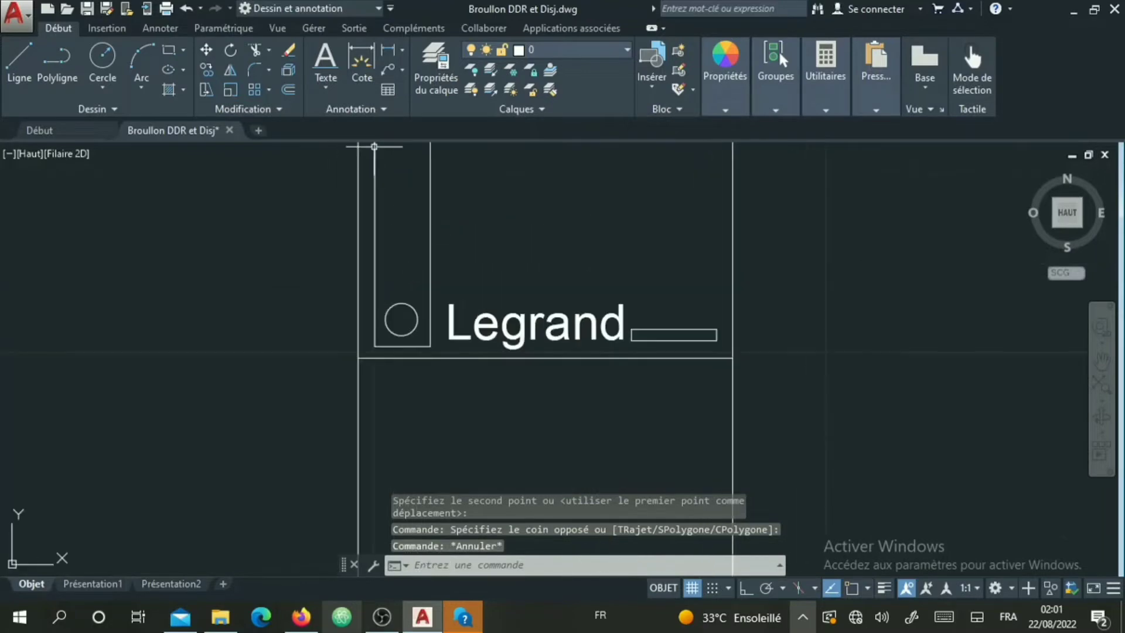
Step: Solid-hatch in Rouge the tall narrow rectangle and the thin bar after Legrand
{"action": "left_click", "coordinate": [184, 90]}
{"action": "left_click", "coordinate": [171, 113]}
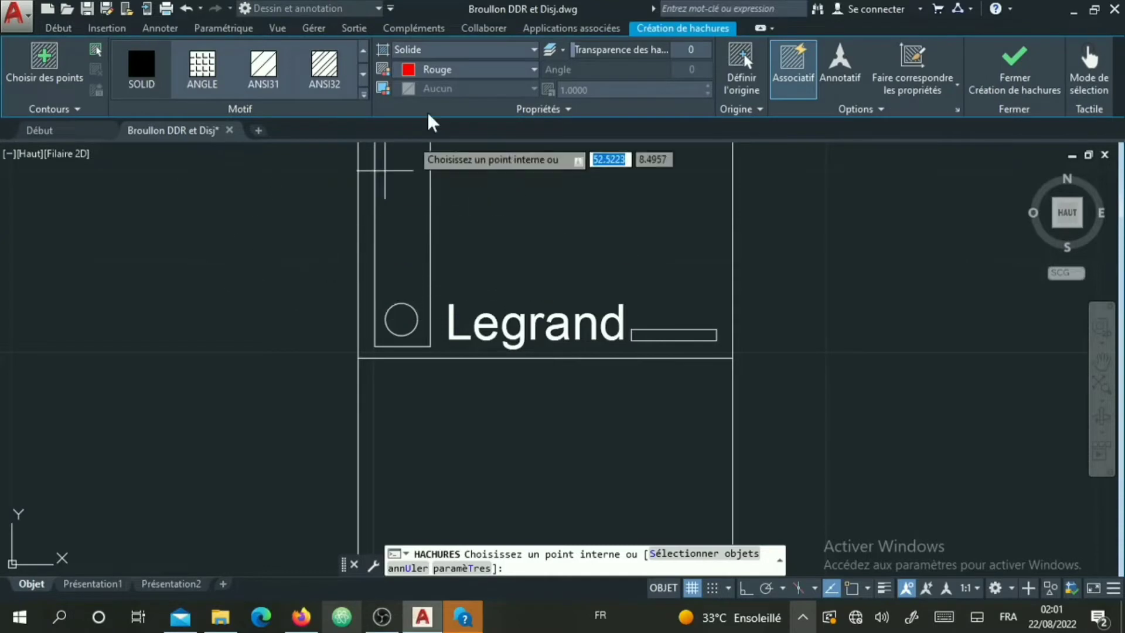
{"action": "left_click", "coordinate": [401, 230]}
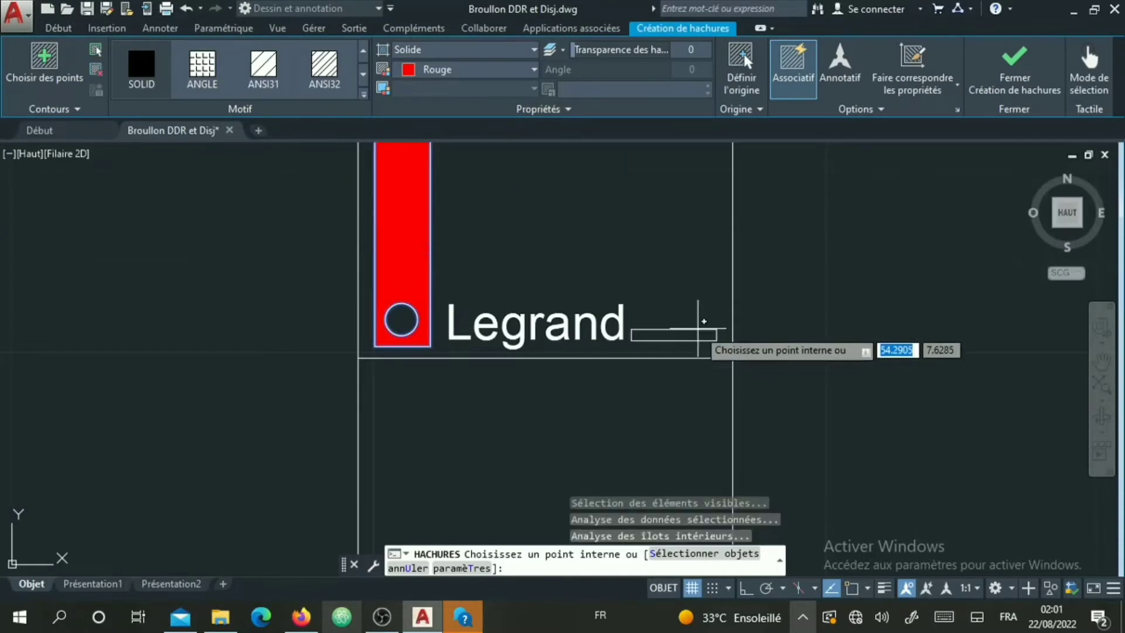
{"action": "scroll", "coordinate": [690, 341], "scroll_direction": "up", "scroll_amount": 2}
{"action": "left_click", "coordinate": [690, 342]}
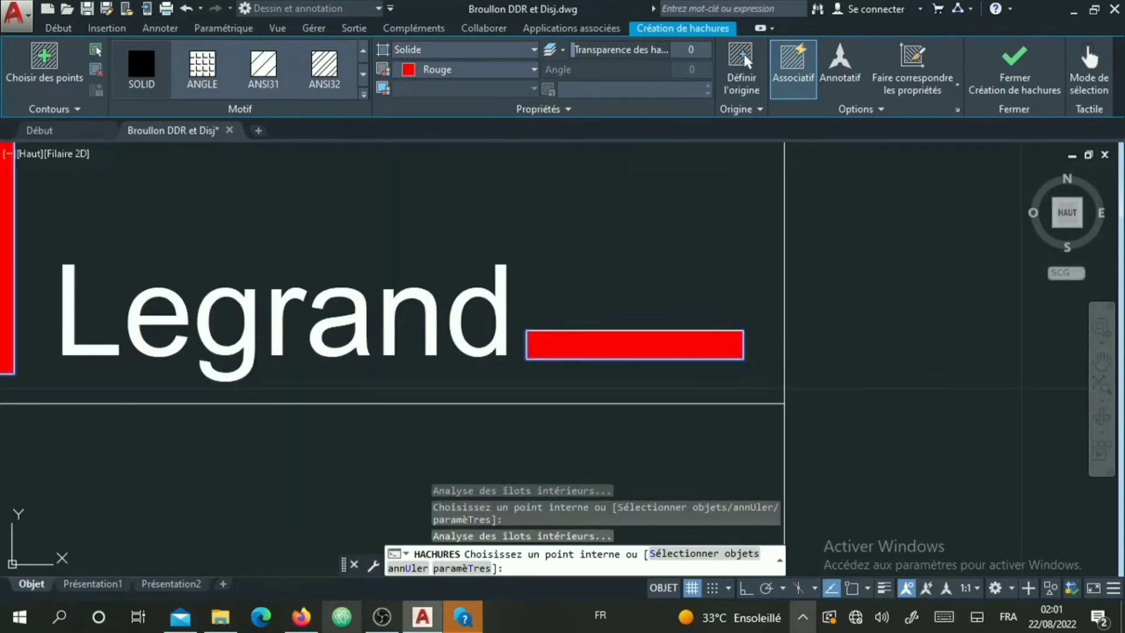
{"action": "key", "text": "Return"}
{"action": "scroll", "coordinate": [690, 338], "scroll_direction": "down", "scroll_amount": 3}
{"action": "scroll", "coordinate": [629, 351], "scroll_direction": "up", "scroll_amount": 2}
Step: Begin copying the red bar with Ortho on, then cancel the attempt
{"action": "scroll", "coordinate": [630, 352], "scroll_direction": "up", "scroll_amount": 1}
{"action": "left_click", "coordinate": [629, 351]}
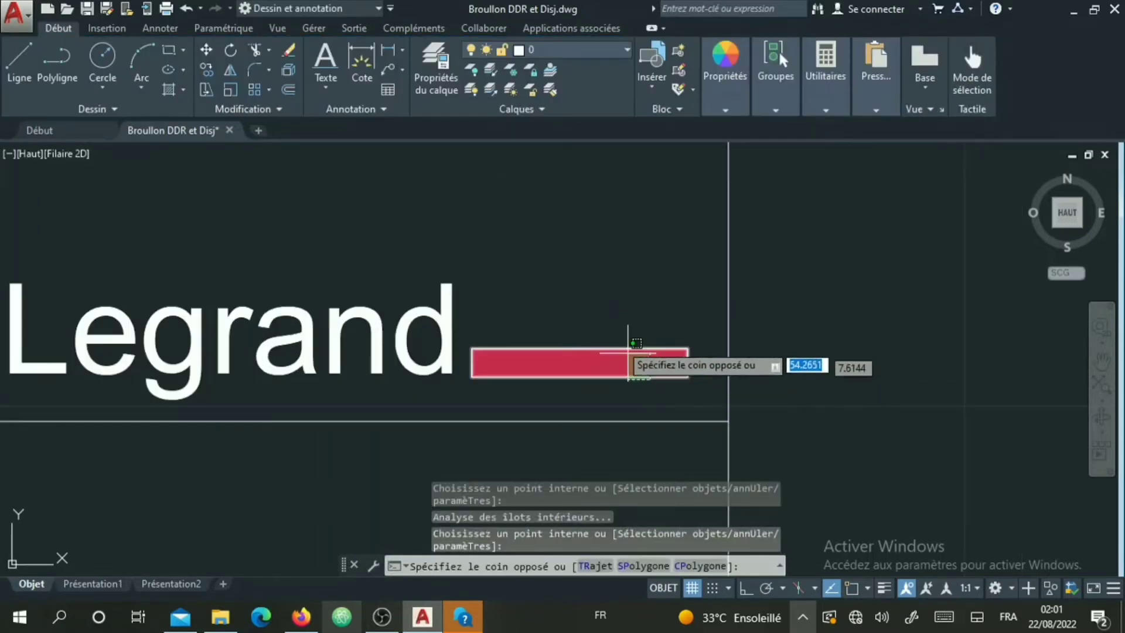
{"action": "left_click", "coordinate": [606, 329]}
{"action": "right_click", "coordinate": [607, 329]}
{"action": "left_click", "coordinate": [633, 359]}
{"action": "left_click", "coordinate": [541, 381]}
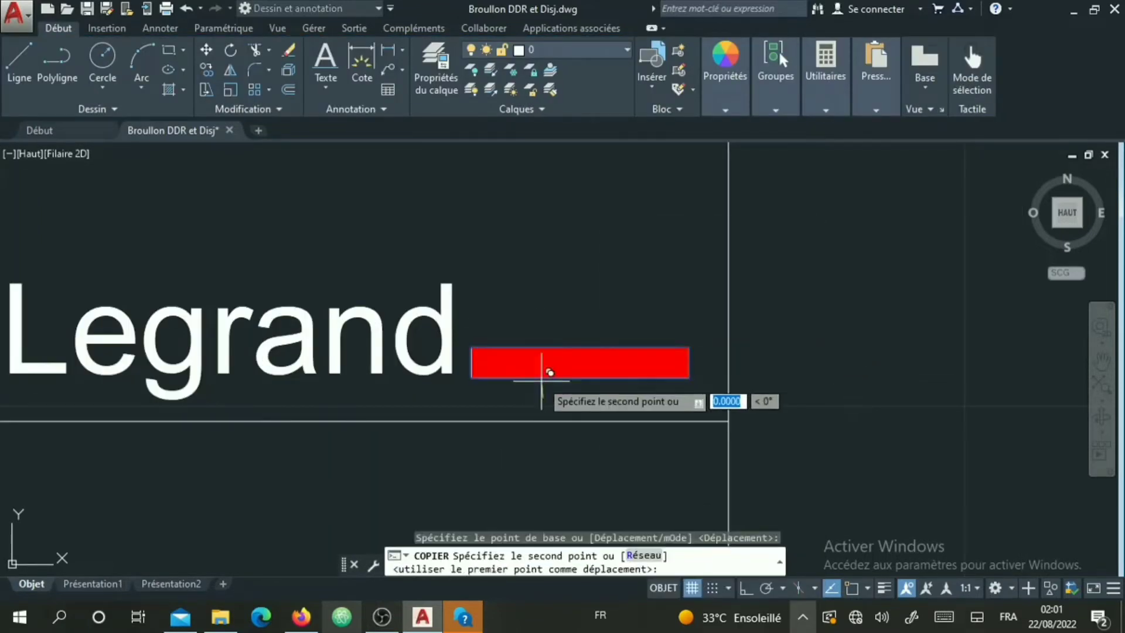
{"action": "left_click", "coordinate": [745, 589]}
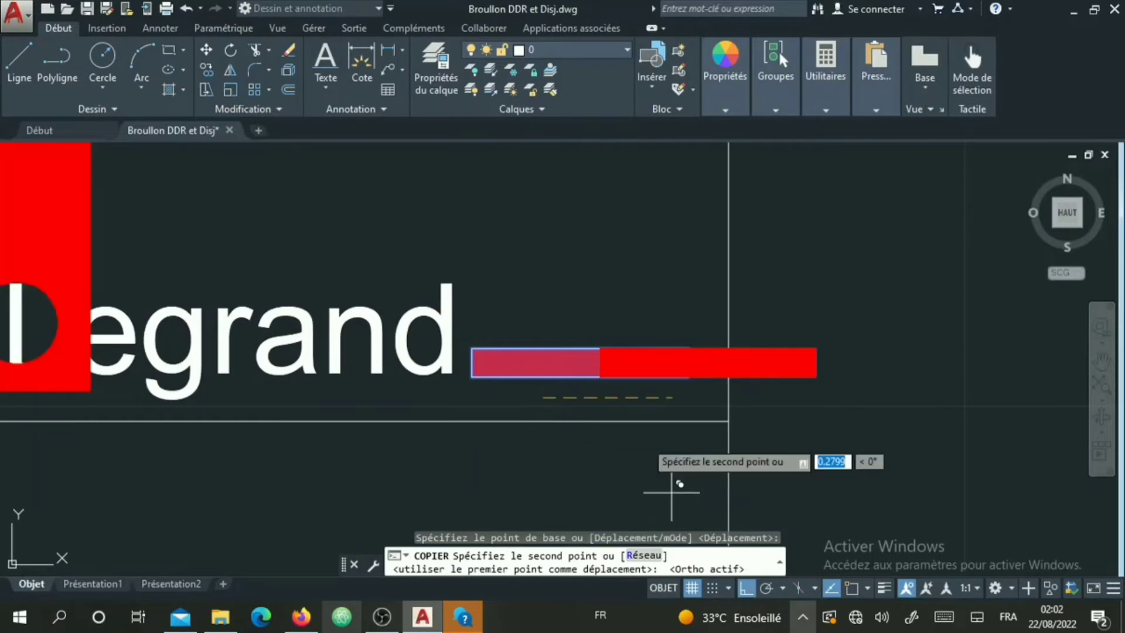
{"action": "scroll", "coordinate": [583, 364], "scroll_direction": "down", "scroll_amount": 1}
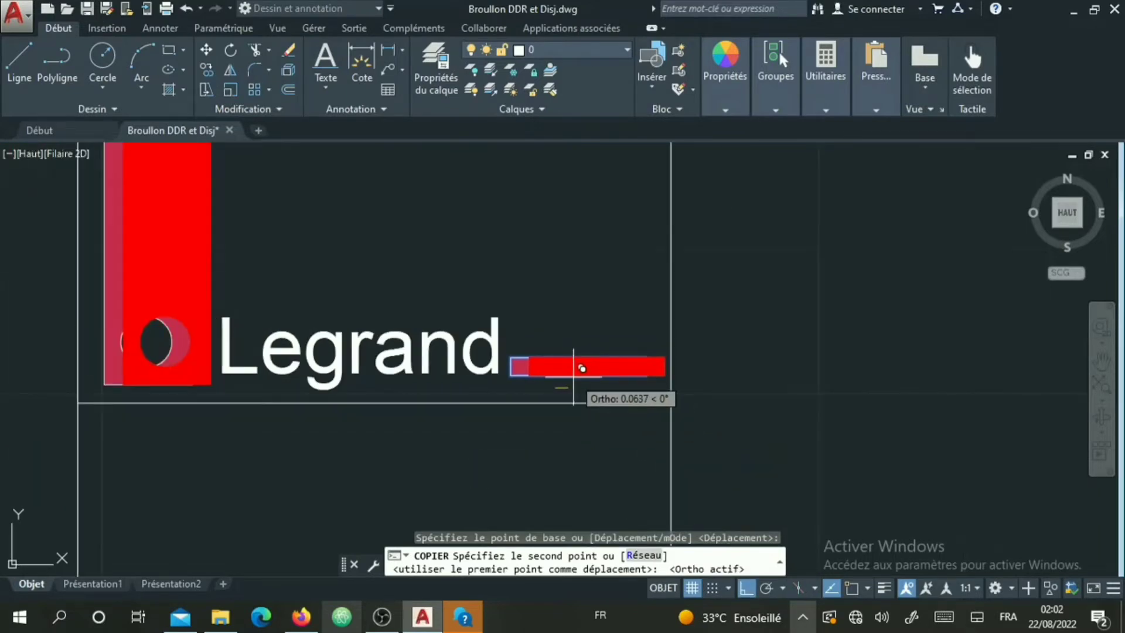
{"action": "key", "text": "Escape"}
{"action": "left_click", "coordinate": [675, 378]}
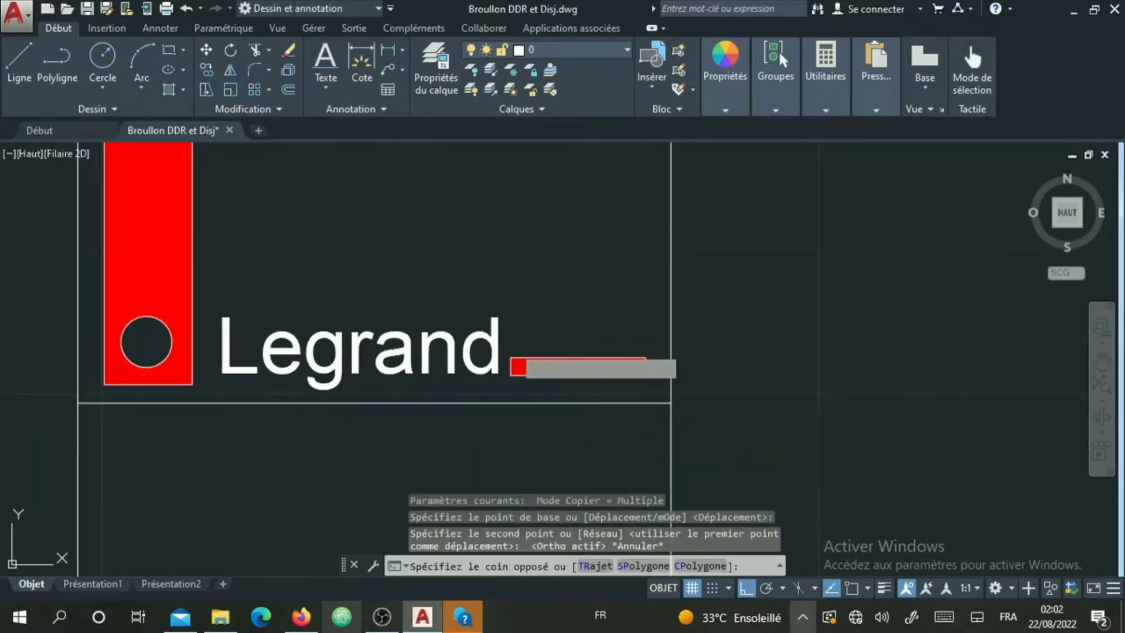
{"action": "left_click", "coordinate": [583, 374]}
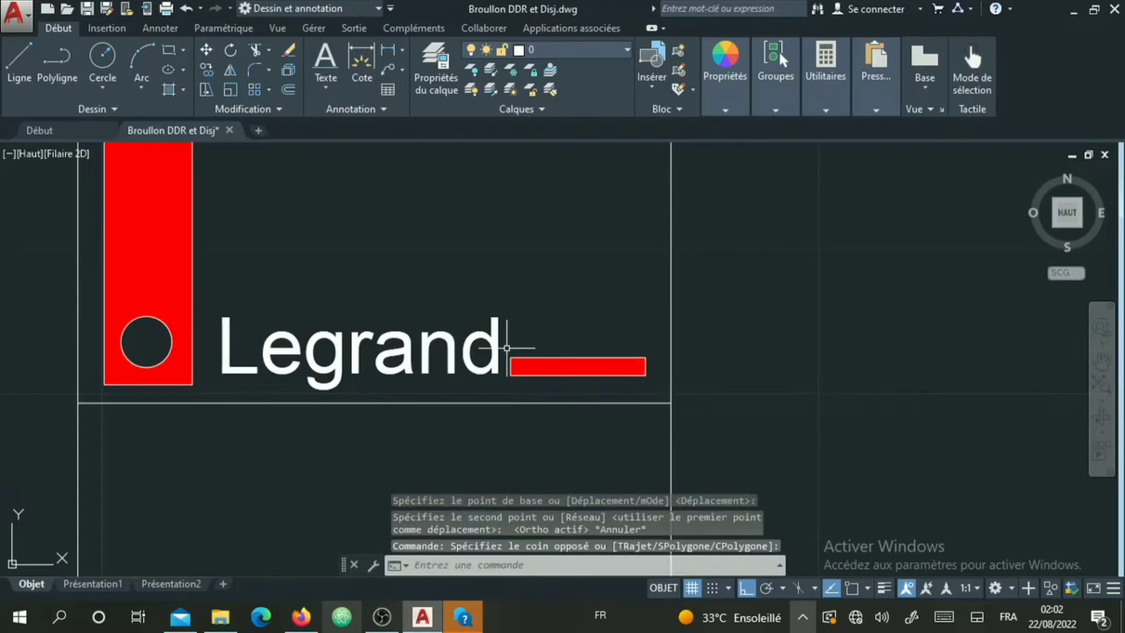
Step: Copy the small red bar to just above the original
{"action": "left_click", "coordinate": [507, 348]}
{"action": "left_click", "coordinate": [659, 384]}
{"action": "right_click", "coordinate": [656, 389]}
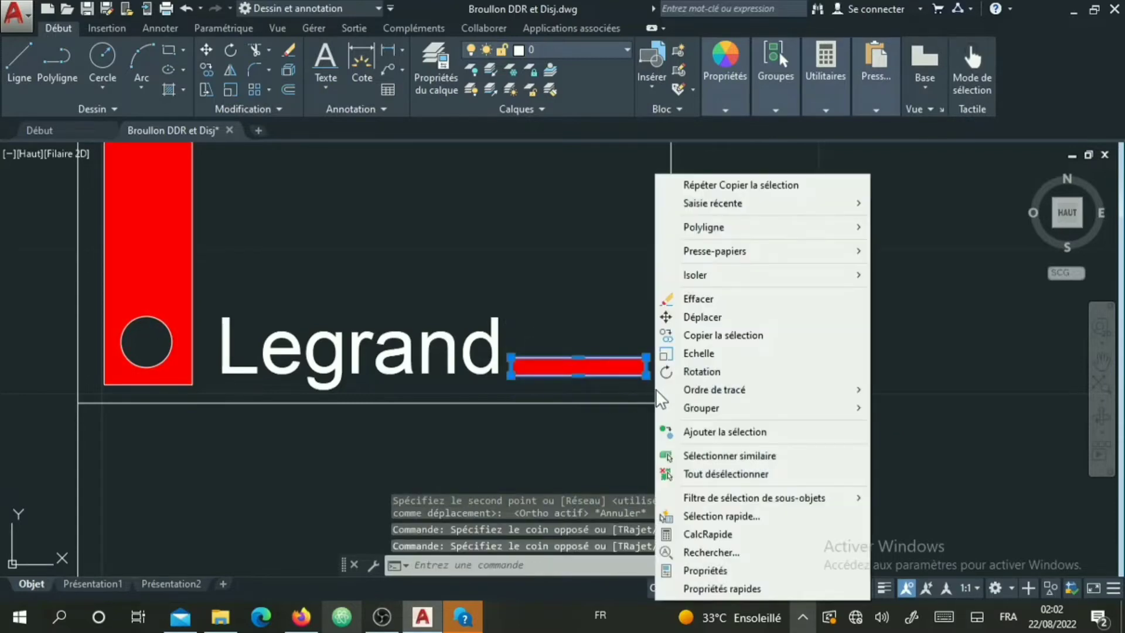
{"action": "left_click", "coordinate": [679, 335]}
{"action": "left_click", "coordinate": [616, 385]}
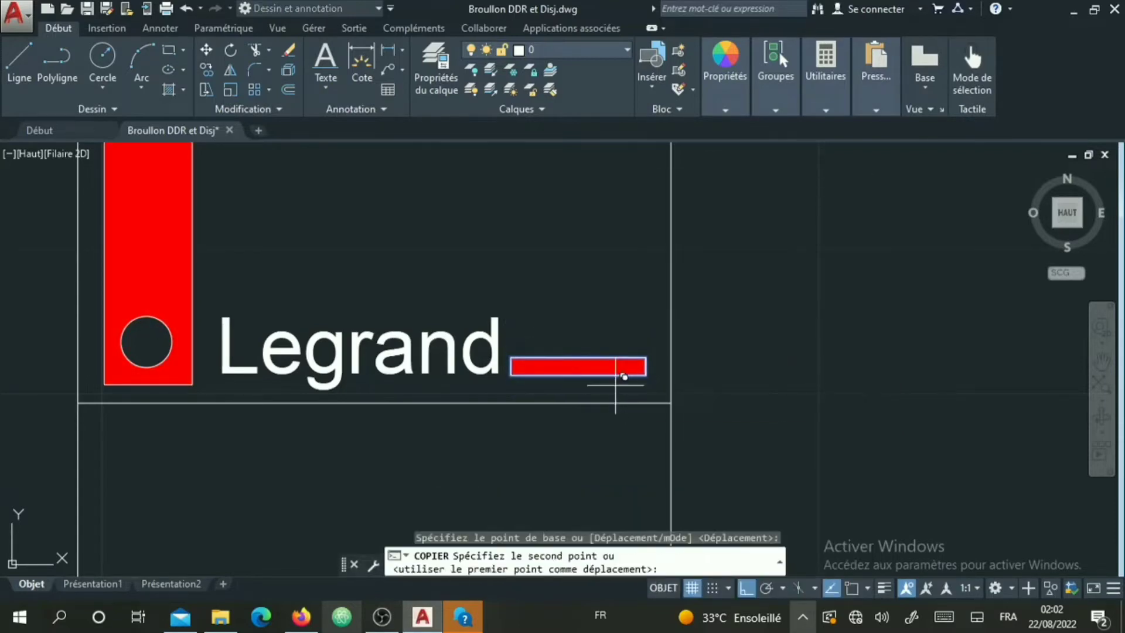
{"action": "left_click", "coordinate": [616, 341]}
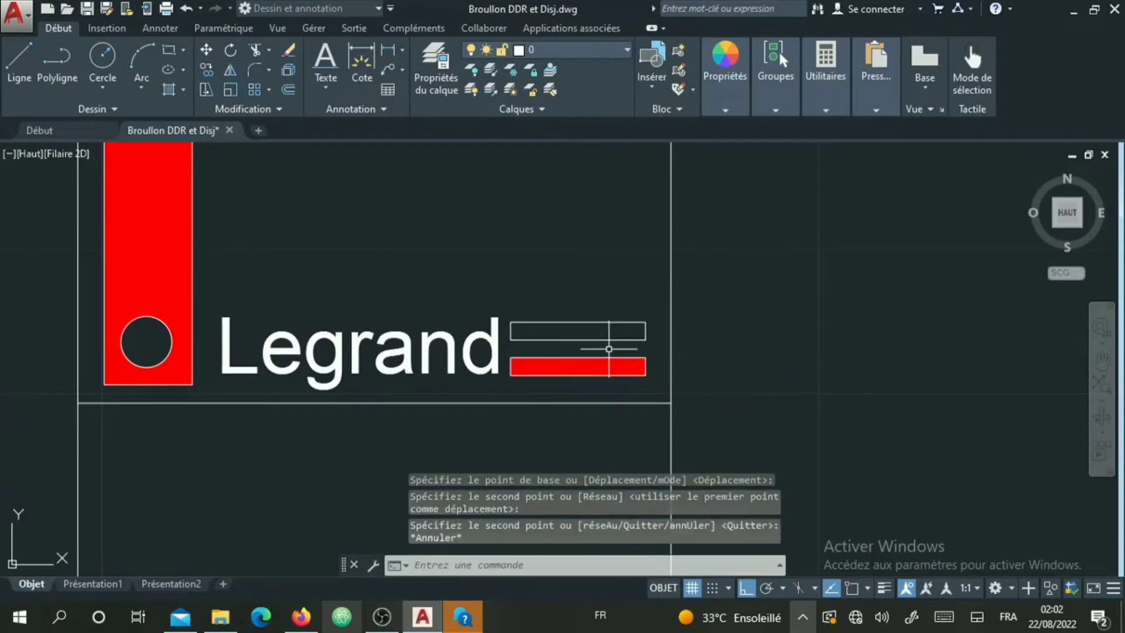
{"action": "key", "text": "Escape"}
Step: Fill the upper copied bar with solid red hatching
{"action": "left_click", "coordinate": [167, 94]}
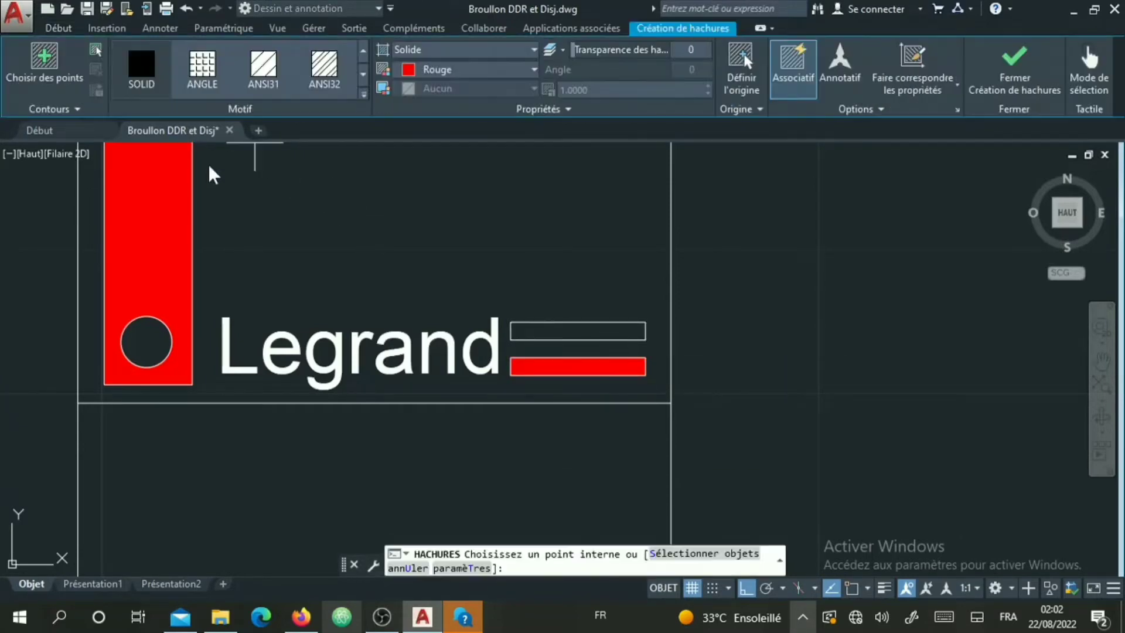
{"action": "left_click", "coordinate": [538, 331]}
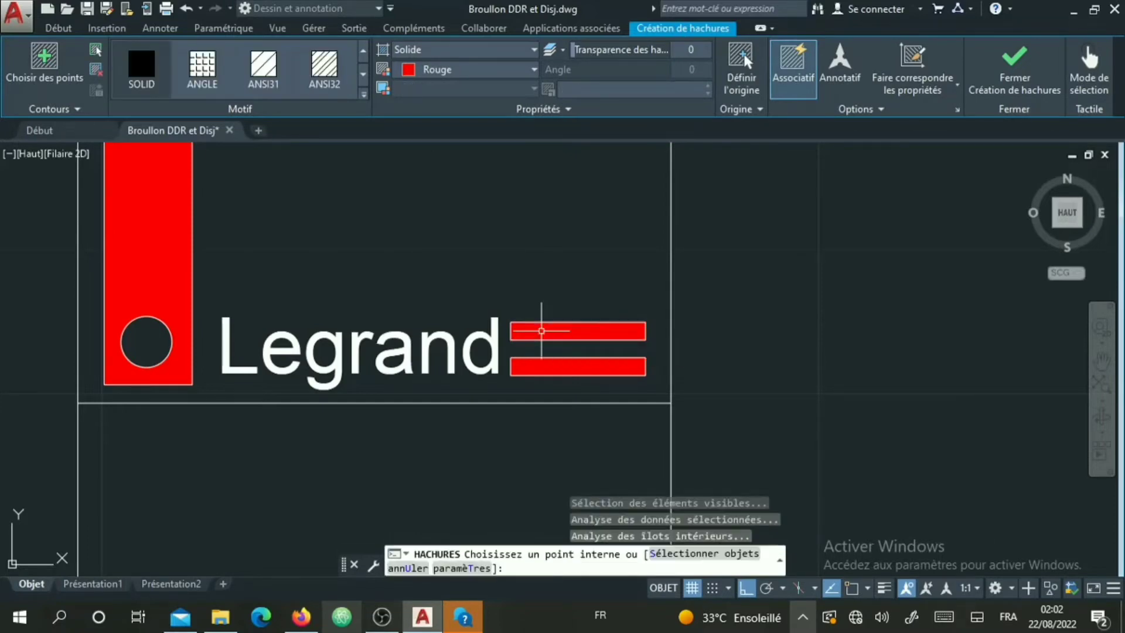
{"action": "key", "text": "Return"}
Step: Move the finished breaker module to sit just right of the existing breaker row
{"action": "scroll", "coordinate": [527, 328], "scroll_direction": "down", "scroll_amount": 6}
{"action": "middle_click_drag", "start_coordinate": [587, 353], "coordinate": [674, 432]}
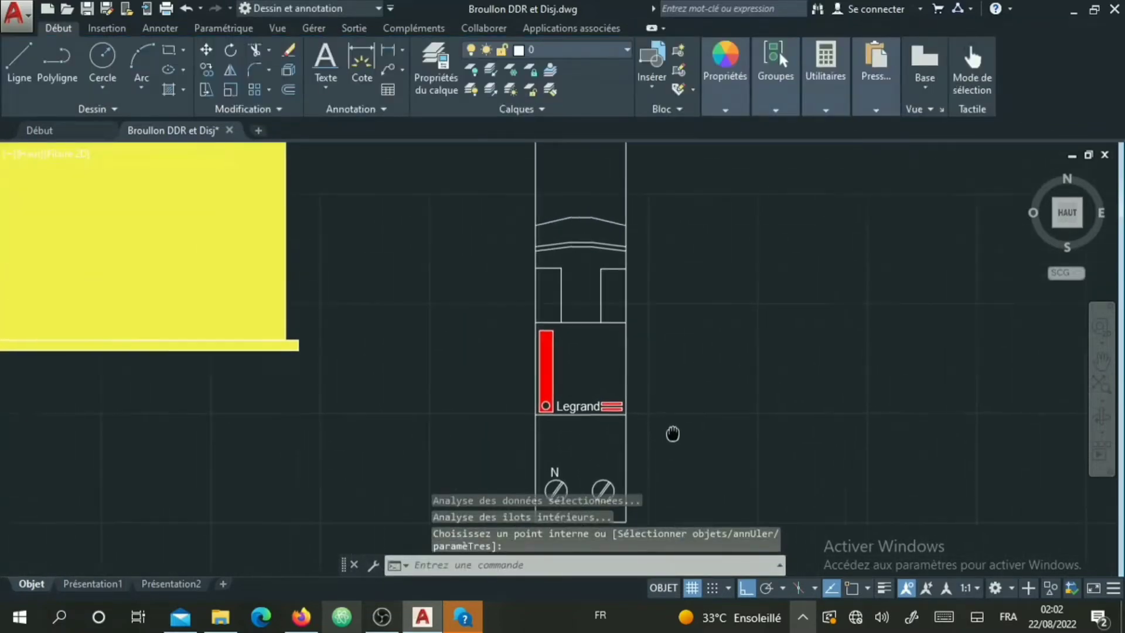
{"action": "scroll", "coordinate": [673, 394], "scroll_direction": "down", "scroll_amount": 2}
{"action": "scroll", "coordinate": [728, 334], "scroll_direction": "down", "scroll_amount": 3}
{"action": "mouse_move", "coordinate": [728, 334]}
{"action": "middle_mouse_down"}
{"action": "mouse_move", "coordinate": [678, 422]}
{"action": "mouse_move", "coordinate": [667, 386]}
{"action": "middle_mouse_up"}
{"action": "scroll", "coordinate": [673, 416], "scroll_direction": "up", "scroll_amount": 2}
{"action": "left_click", "coordinate": [678, 495]}
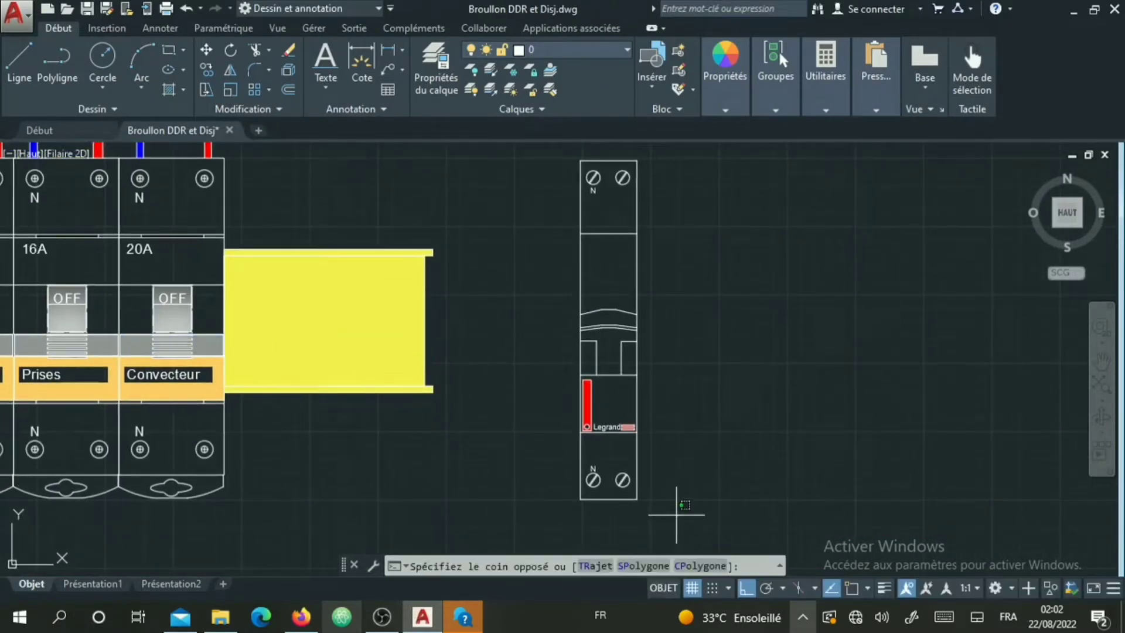
{"action": "left_click", "coordinate": [532, 144]}
{"action": "right_click", "coordinate": [532, 144]}
{"action": "left_click", "coordinate": [591, 259]}
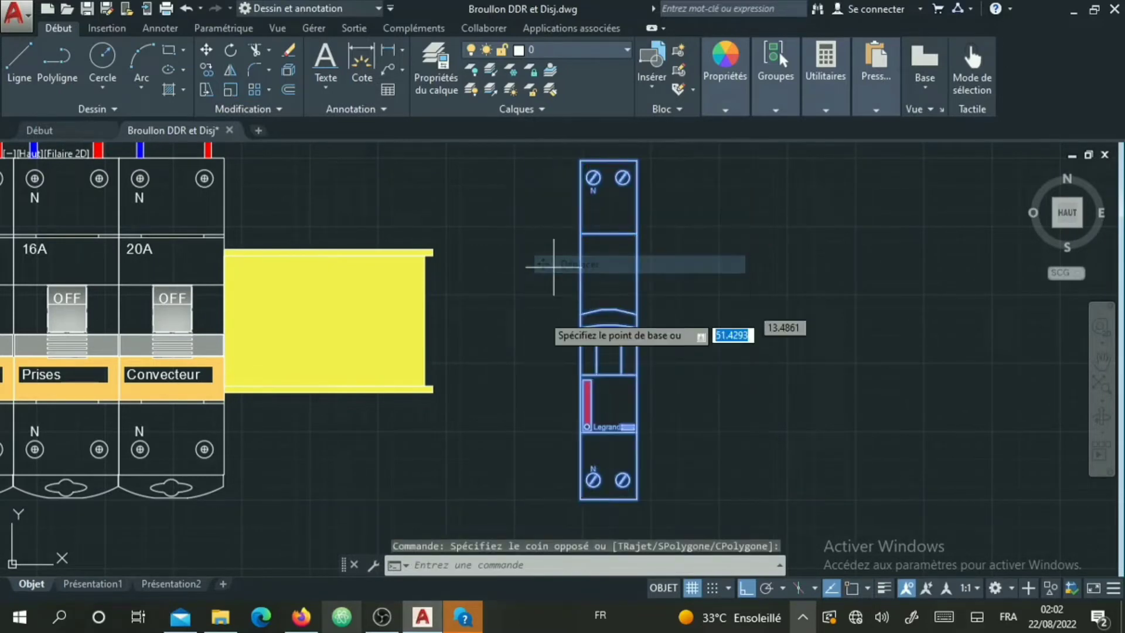
{"action": "left_click", "coordinate": [542, 319]}
{"action": "scroll", "coordinate": [844, 332], "scroll_direction": "down", "scroll_amount": 3}
{"action": "middle_click_drag", "start_coordinate": [837, 345], "coordinate": [720, 293]}
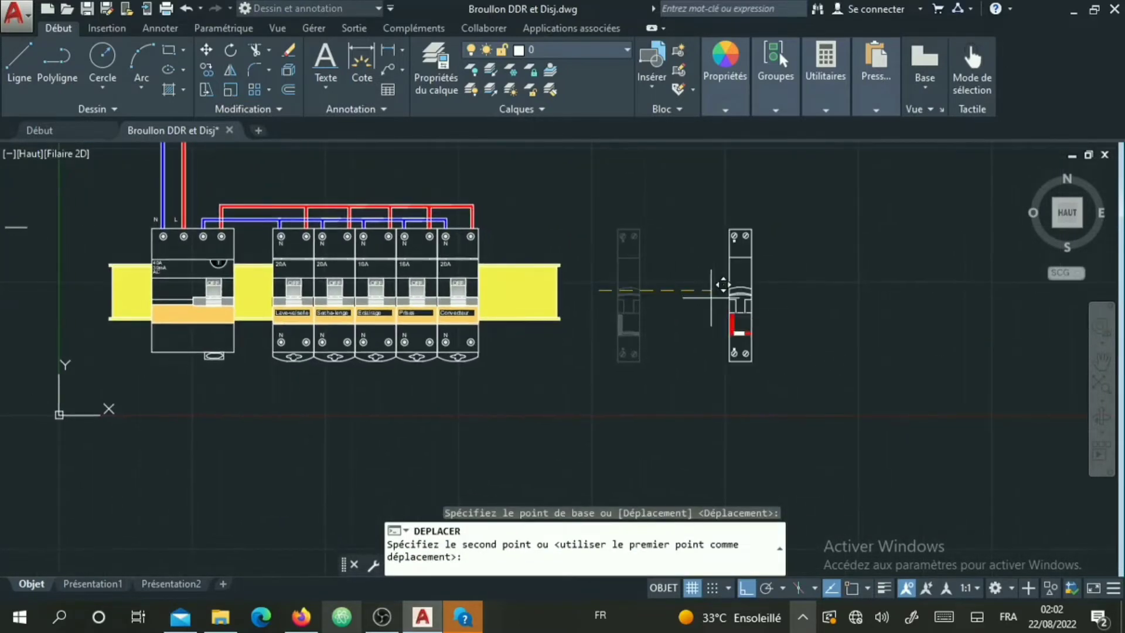
{"action": "left_click", "coordinate": [765, 357]}
Step: Copy the breaker module to a spot further left
{"action": "scroll", "coordinate": [790, 350], "scroll_direction": "up", "scroll_amount": 2}
{"action": "left_click", "coordinate": [809, 402]}
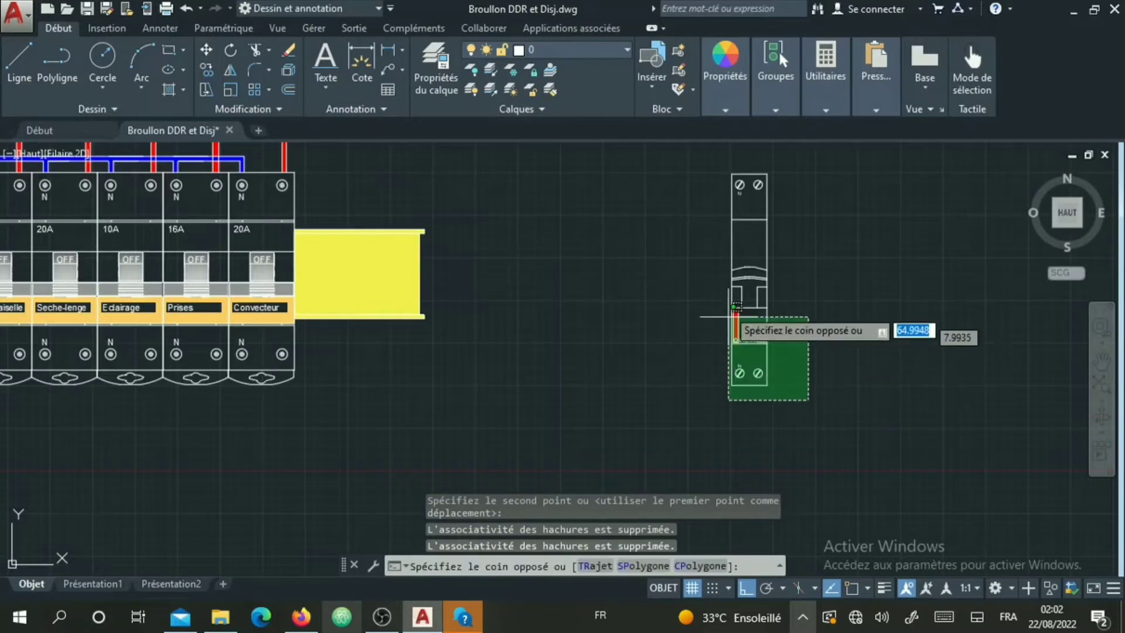
{"action": "left_click", "coordinate": [695, 167]}
{"action": "right_click", "coordinate": [690, 167]}
{"action": "left_click", "coordinate": [715, 301]}
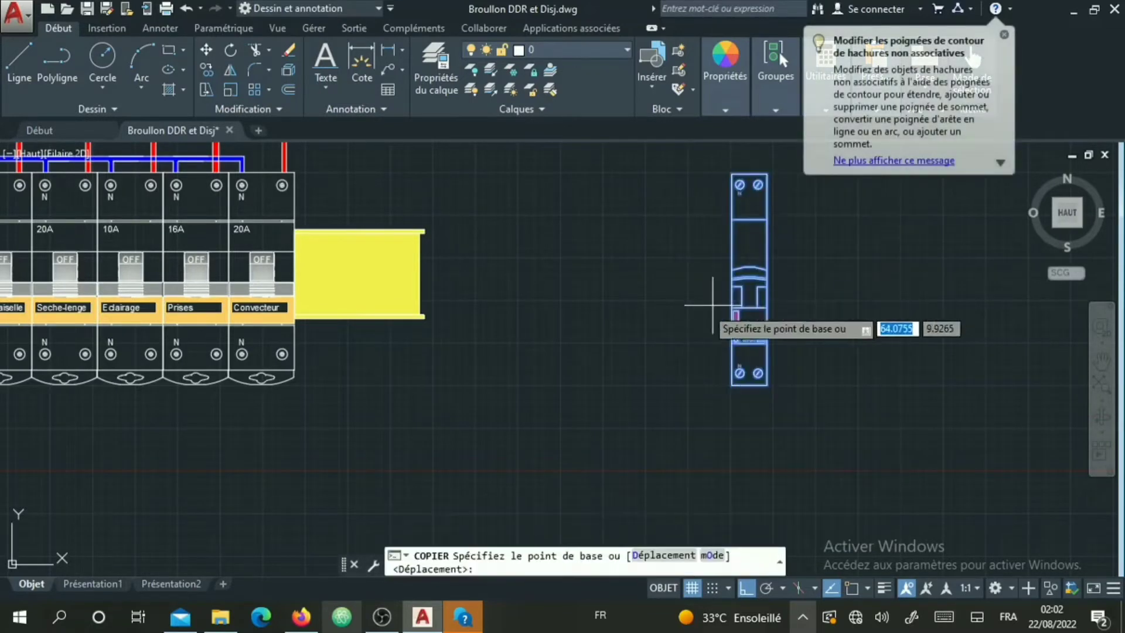
{"action": "left_click", "coordinate": [663, 308]}
{"action": "left_click", "coordinate": [483, 307]}
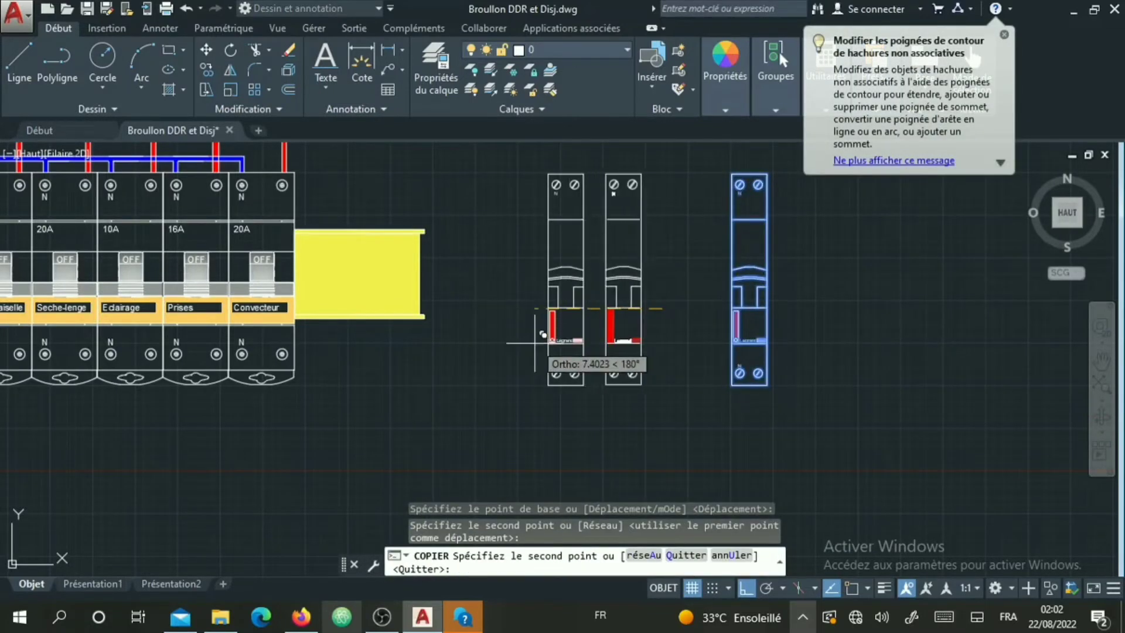
{"action": "key", "text": "Escape"}
Step: Erase the right-hand module, leaving one copy beside the breaker row
{"action": "middle_click_drag", "start_coordinate": [810, 240], "coordinate": [800, 240]}
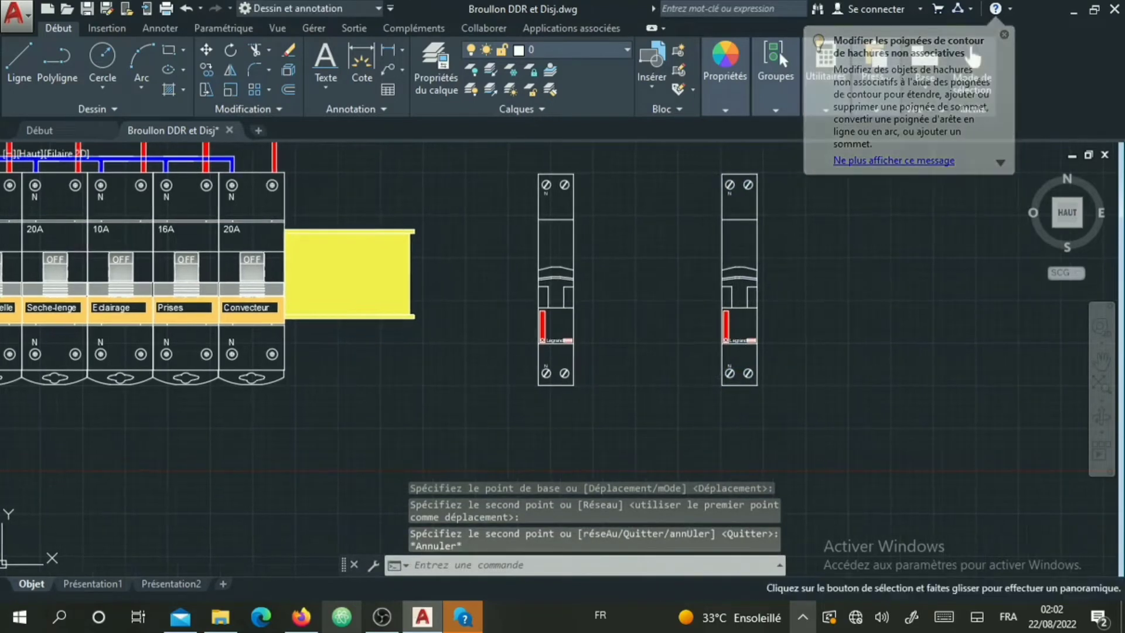
{"action": "left_click", "coordinate": [788, 401]}
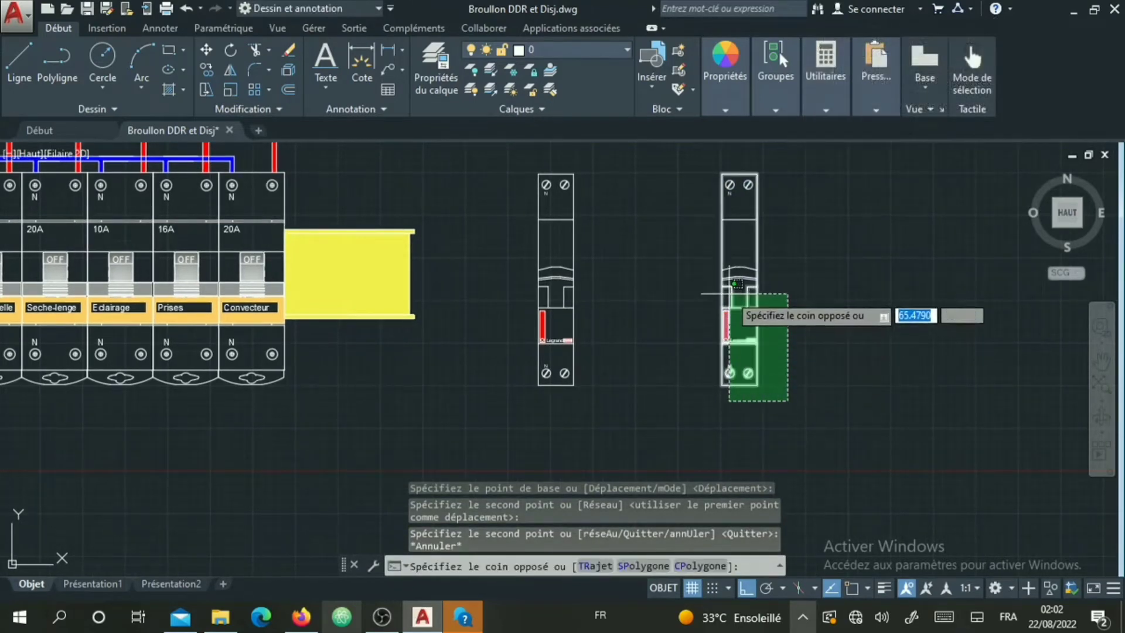
{"action": "left_click", "coordinate": [686, 154]}
{"action": "key", "text": "Delete"}
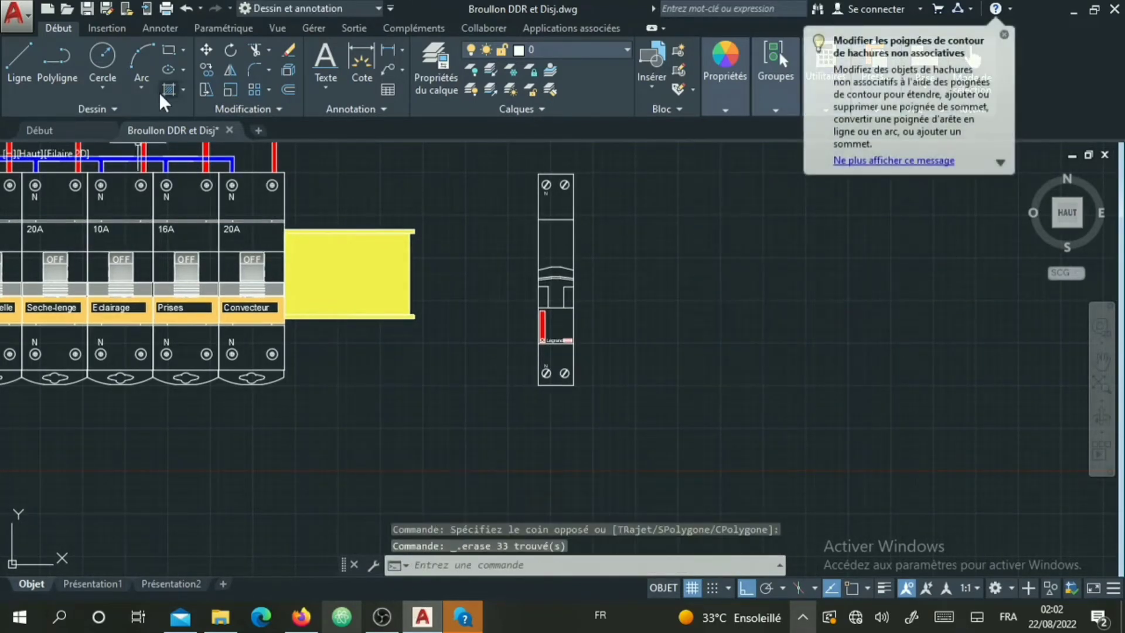
{"action": "left_click", "coordinate": [187, 93]}
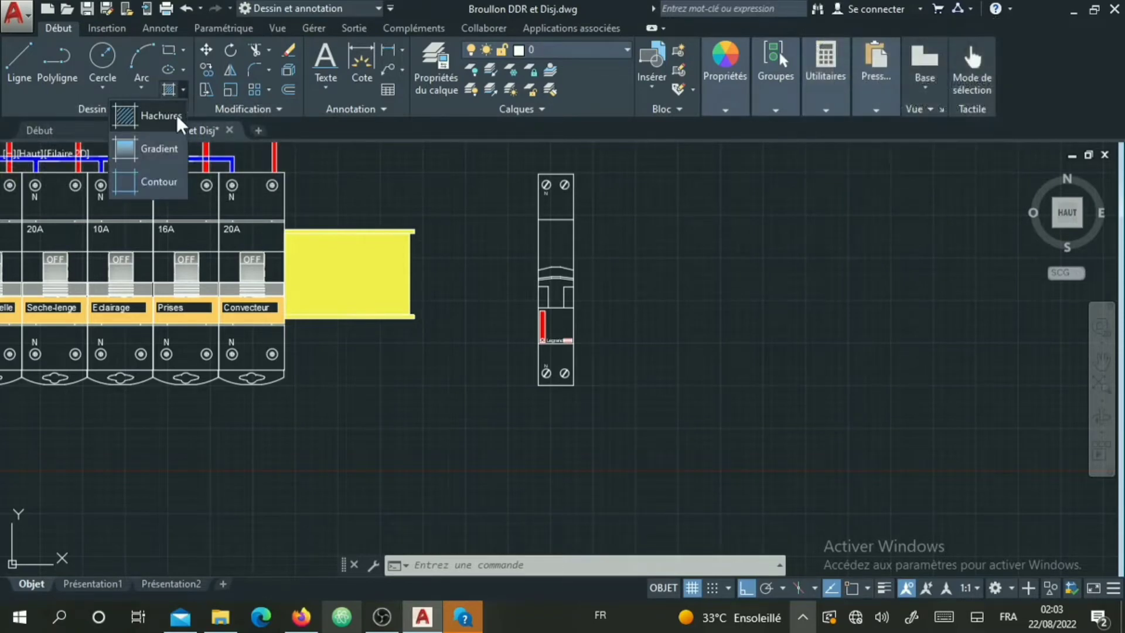
{"action": "left_click", "coordinate": [176, 116]}
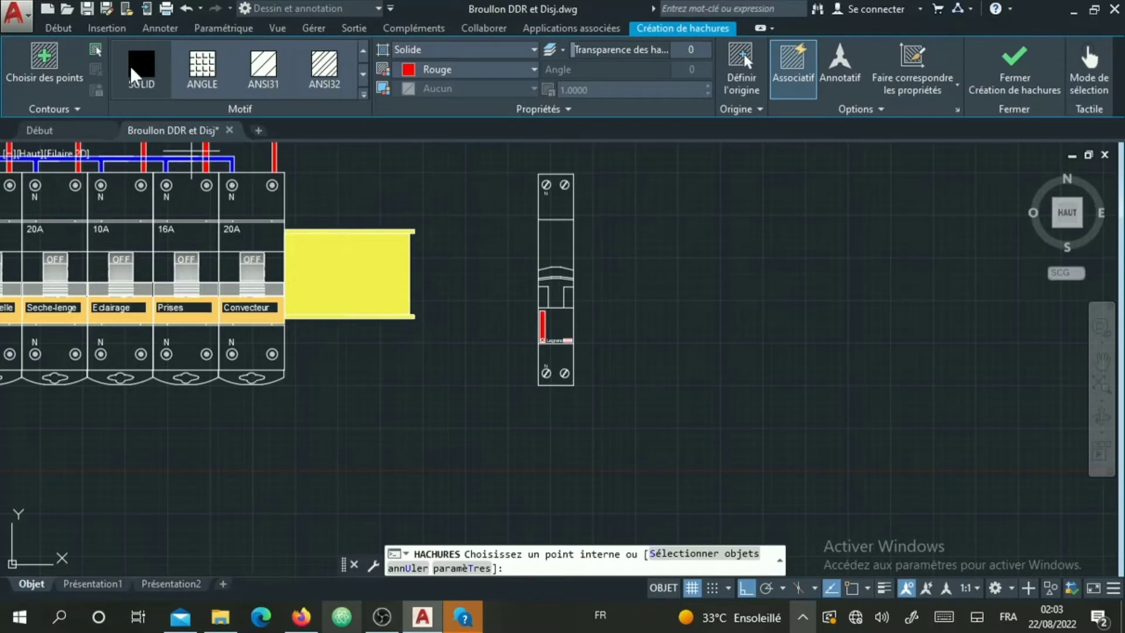
{"action": "left_click", "coordinate": [444, 70]}
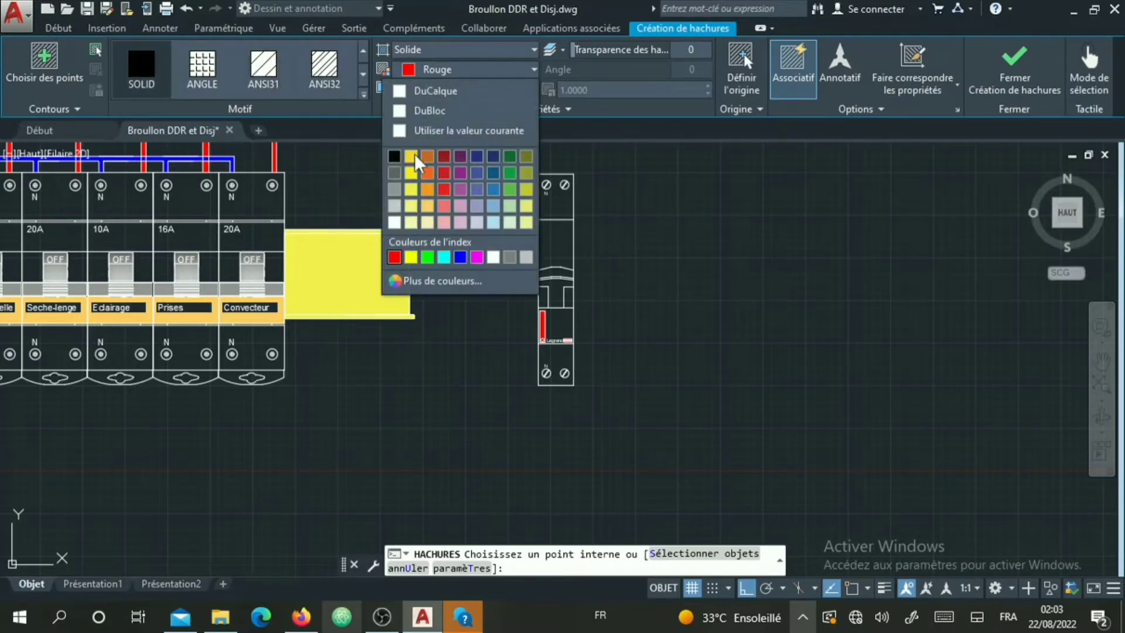
{"action": "left_click", "coordinate": [394, 156]}
{"action": "scroll", "coordinate": [558, 266], "scroll_direction": "up", "scroll_amount": 4}
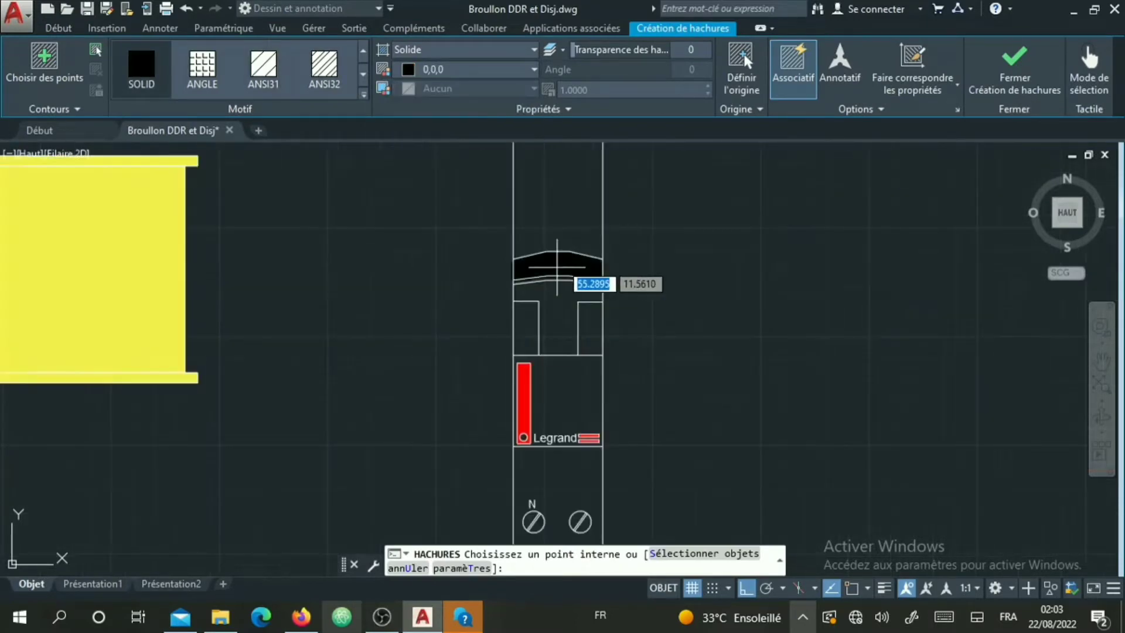
{"action": "left_click", "coordinate": [560, 269]}
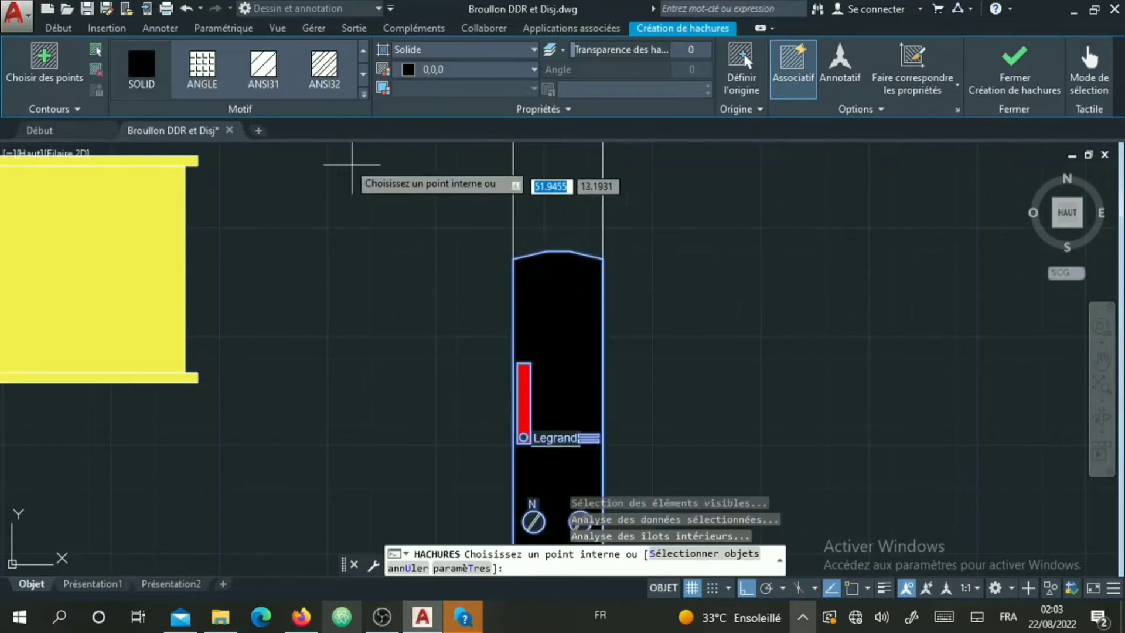
{"action": "left_click", "coordinate": [187, 9]}
{"action": "scroll", "coordinate": [563, 275], "scroll_direction": "up", "scroll_amount": 1}
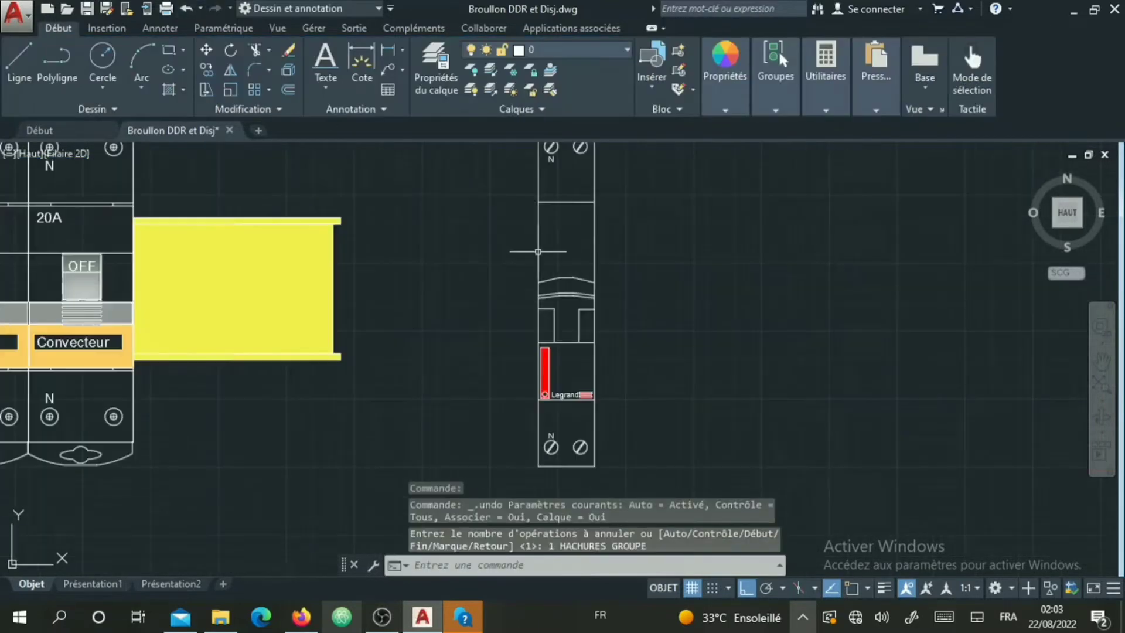
{"action": "scroll", "coordinate": [582, 295], "scroll_direction": "up", "scroll_amount": 2}
{"action": "scroll", "coordinate": [582, 295], "scroll_direction": "up", "scroll_amount": 2}
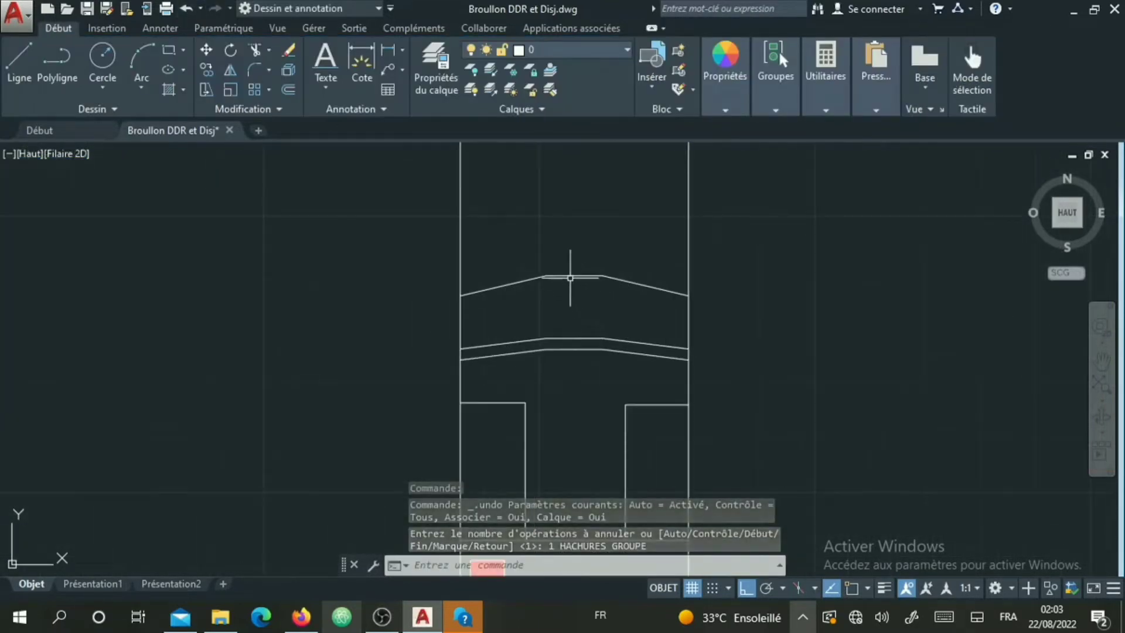
Step: Undo the earlier hatch and select the sloped top cover outline
{"action": "key", "text": "Escape"}
{"action": "left_click", "coordinate": [476, 346]}
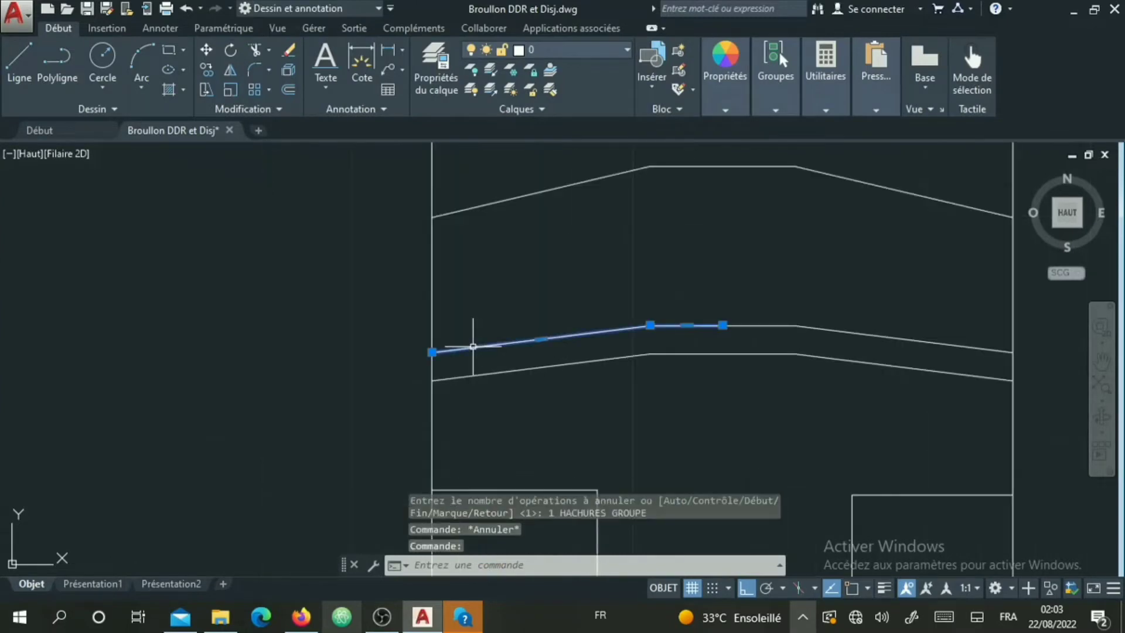
{"action": "scroll", "coordinate": [430, 356], "scroll_direction": "up", "scroll_amount": 3}
{"action": "scroll", "coordinate": [855, 321], "scroll_direction": "down", "scroll_amount": 2}
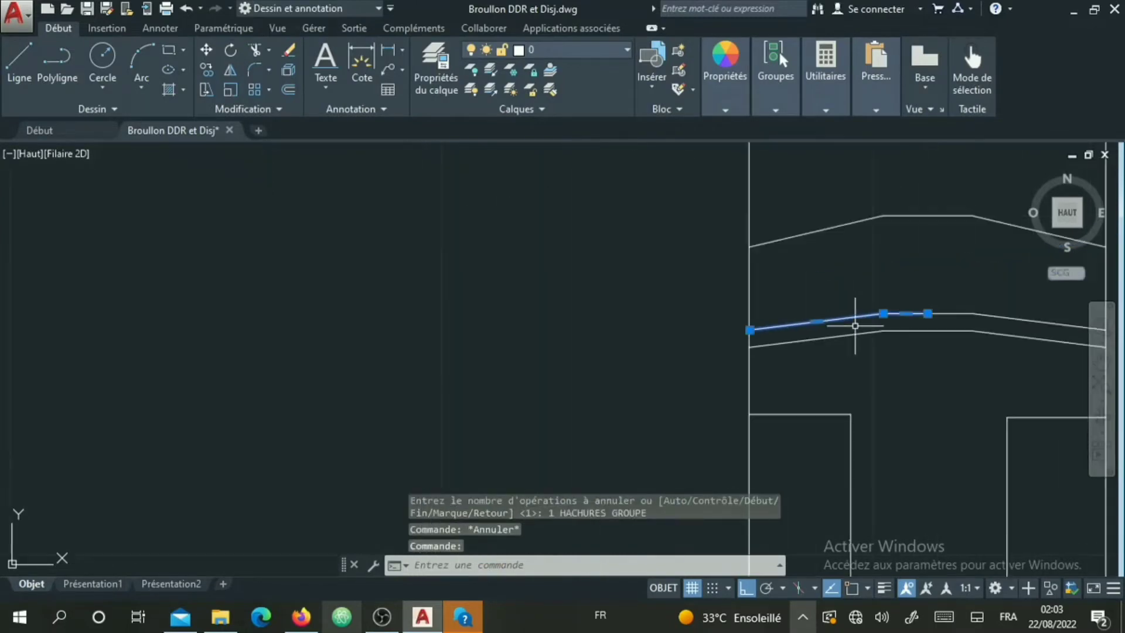
{"action": "scroll", "coordinate": [427, 322], "scroll_direction": "down", "scroll_amount": 2}
{"action": "scroll", "coordinate": [379, 321], "scroll_direction": "down", "scroll_amount": 3}
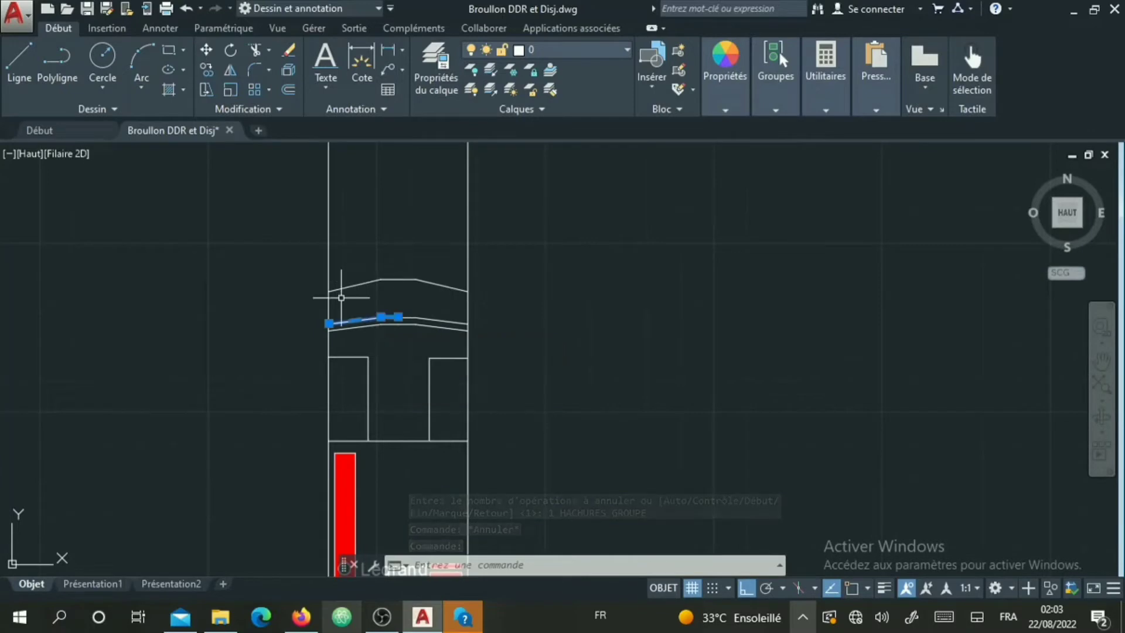
{"action": "scroll", "coordinate": [337, 304], "scroll_direction": "up", "scroll_amount": 3}
{"action": "scroll", "coordinate": [327, 301], "scroll_direction": "down", "scroll_amount": 2}
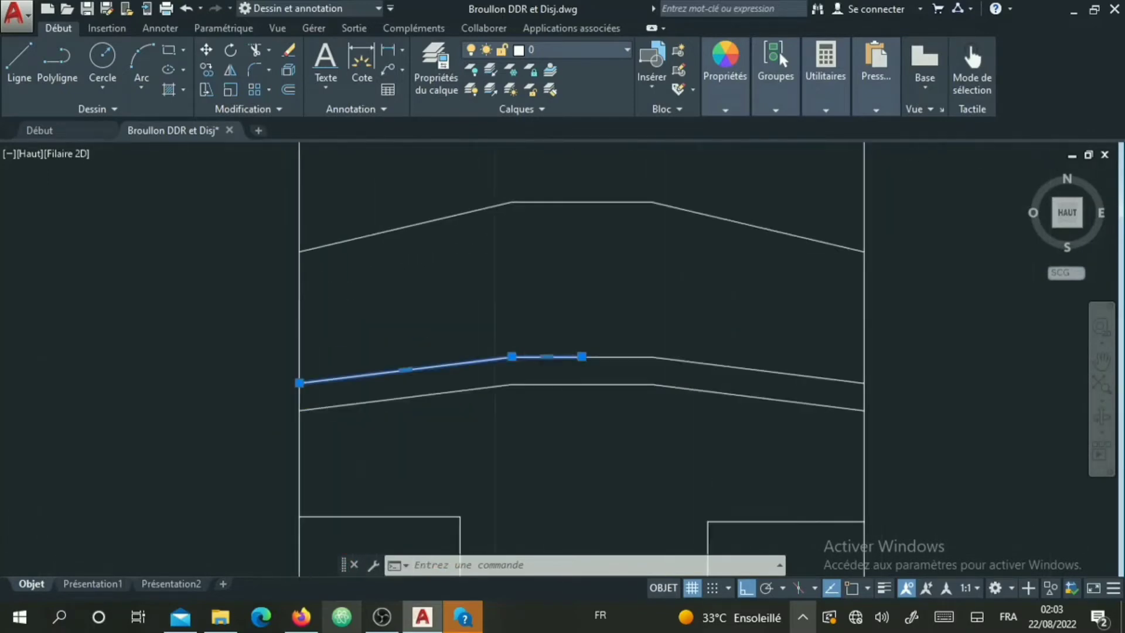
{"action": "scroll", "coordinate": [326, 301], "scroll_direction": "down", "scroll_amount": 3}
{"action": "middle_click_drag", "start_coordinate": [326, 301], "coordinate": [366, 293]}
{"action": "scroll", "coordinate": [366, 292], "scroll_direction": "up", "scroll_amount": 2}
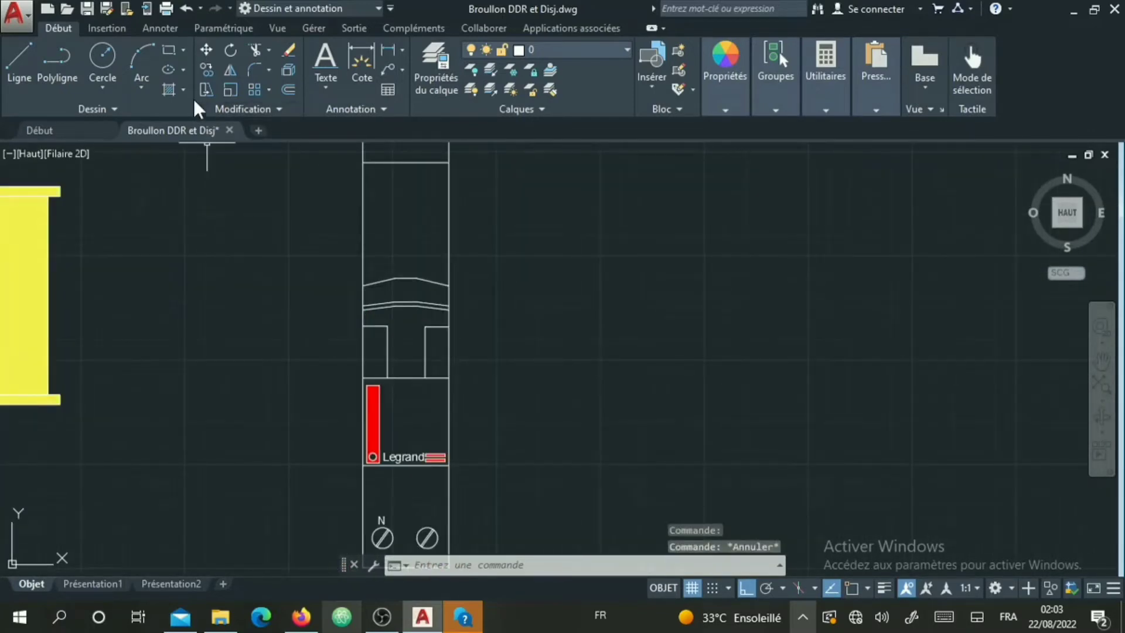
{"action": "scroll", "coordinate": [450, 253], "scroll_direction": "up", "scroll_amount": 1}
{"action": "middle_click_drag", "start_coordinate": [370, 209], "coordinate": [483, 326]}
{"action": "scroll", "coordinate": [482, 326], "scroll_direction": "up", "scroll_amount": 4}
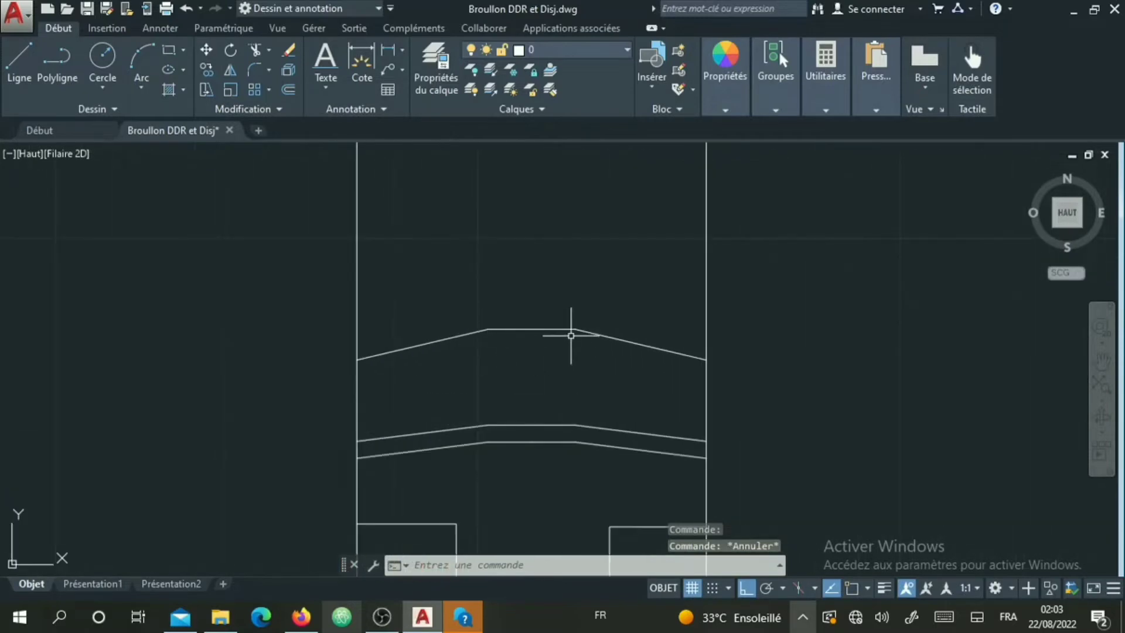
Step: Stretch the cover outline's end grip onto the module's side edge, then start a new hatch
{"action": "left_click", "coordinate": [572, 331]}
{"action": "left_click", "coordinate": [531, 302]}
{"action": "scroll", "coordinate": [527, 326], "scroll_direction": "up", "scroll_amount": 3}
{"action": "scroll", "coordinate": [567, 294], "scroll_direction": "up", "scroll_amount": 3}
{"action": "scroll", "coordinate": [666, 314], "scroll_direction": "down", "scroll_amount": 5}
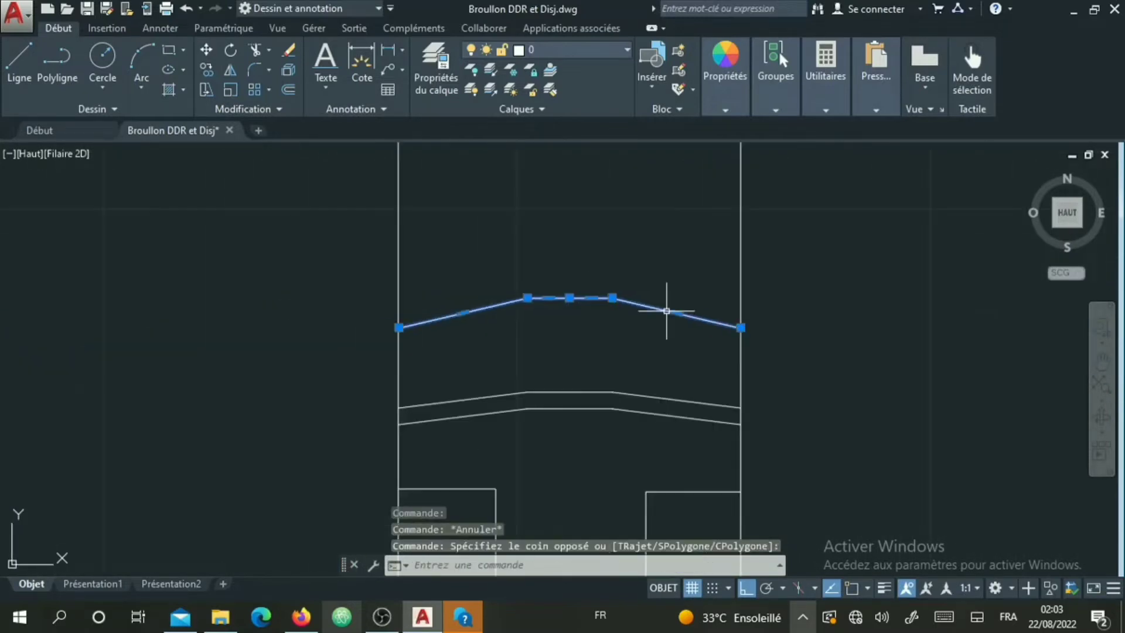
{"action": "scroll", "coordinate": [743, 339], "scroll_direction": "up", "scroll_amount": 2}
{"action": "scroll", "coordinate": [738, 345], "scroll_direction": "up", "scroll_amount": 2}
{"action": "scroll", "coordinate": [721, 328], "scroll_direction": "up", "scroll_amount": 1}
{"action": "left_click", "coordinate": [724, 313]}
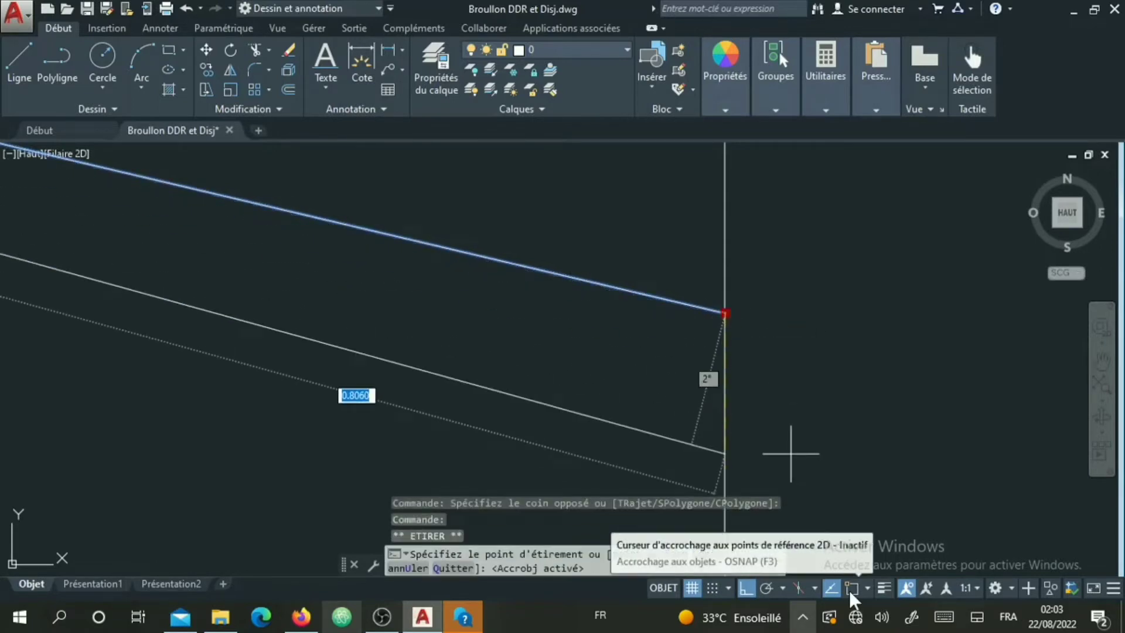
{"action": "left_click", "coordinate": [724, 316]}
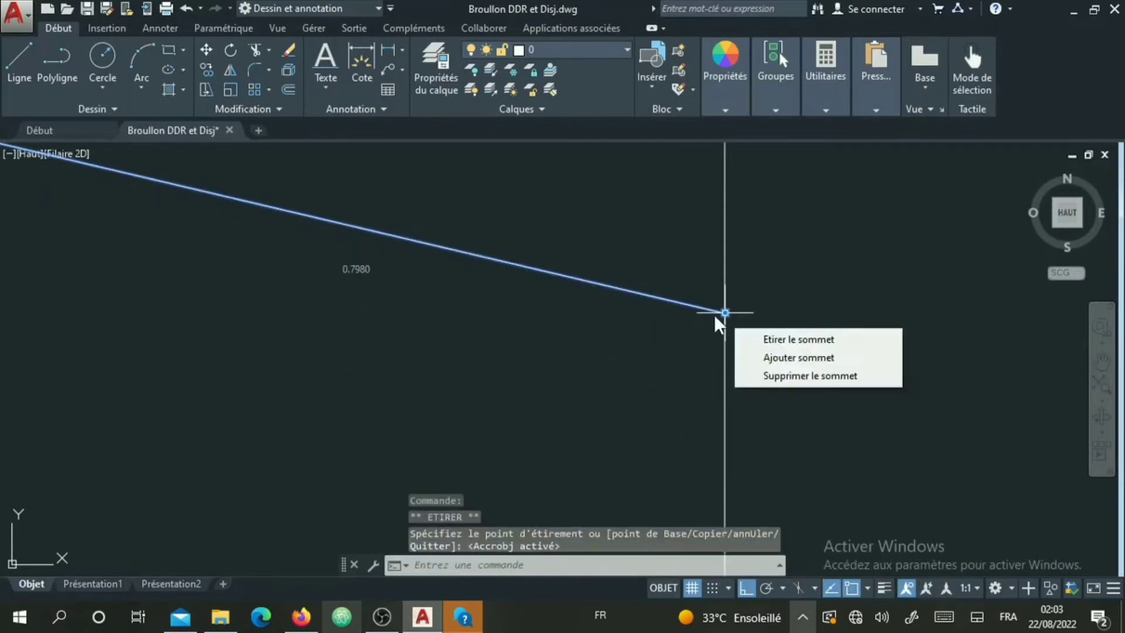
{"action": "scroll", "coordinate": [546, 389], "scroll_direction": "down", "scroll_amount": 2}
{"action": "scroll", "coordinate": [546, 388], "scroll_direction": "down", "scroll_amount": 3}
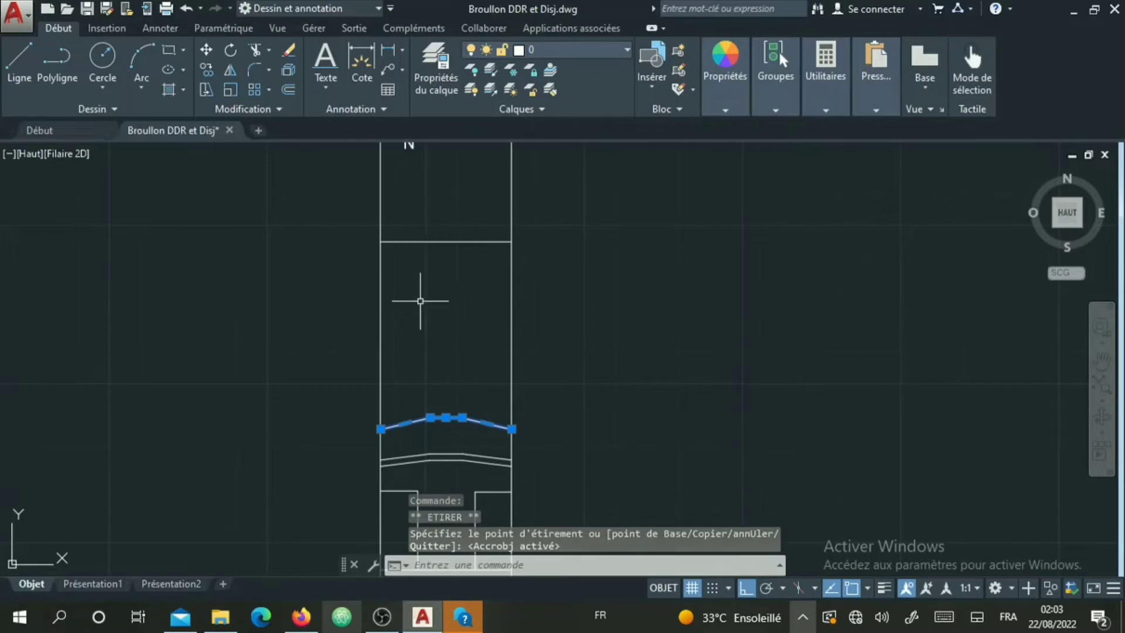
{"action": "key", "text": "Escape"}
{"action": "left_click", "coordinate": [170, 86]}
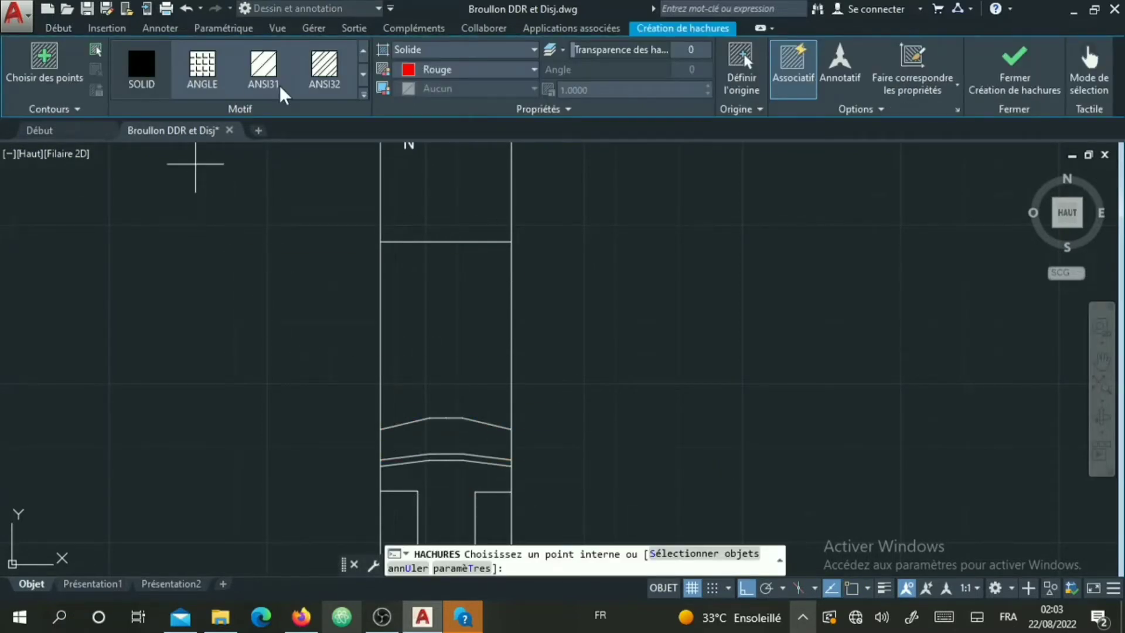
Step: Fill the module's top cover band with a solid black (0,0,0) hatch
{"action": "left_click", "coordinate": [483, 82]}
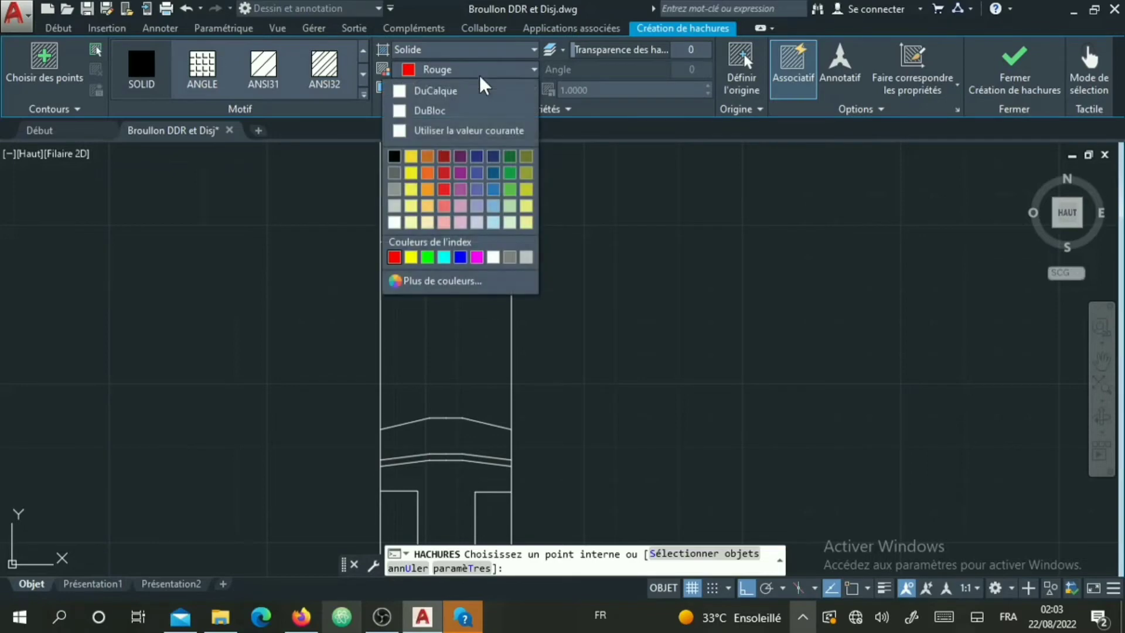
{"action": "left_click", "coordinate": [399, 157]}
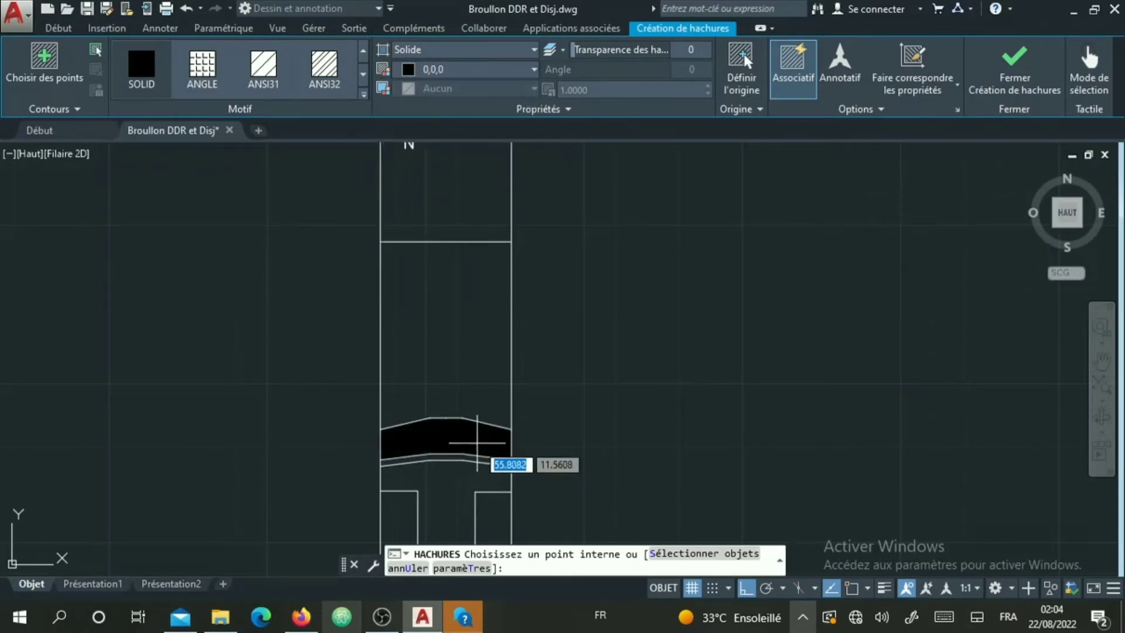
{"action": "left_click", "coordinate": [477, 442]}
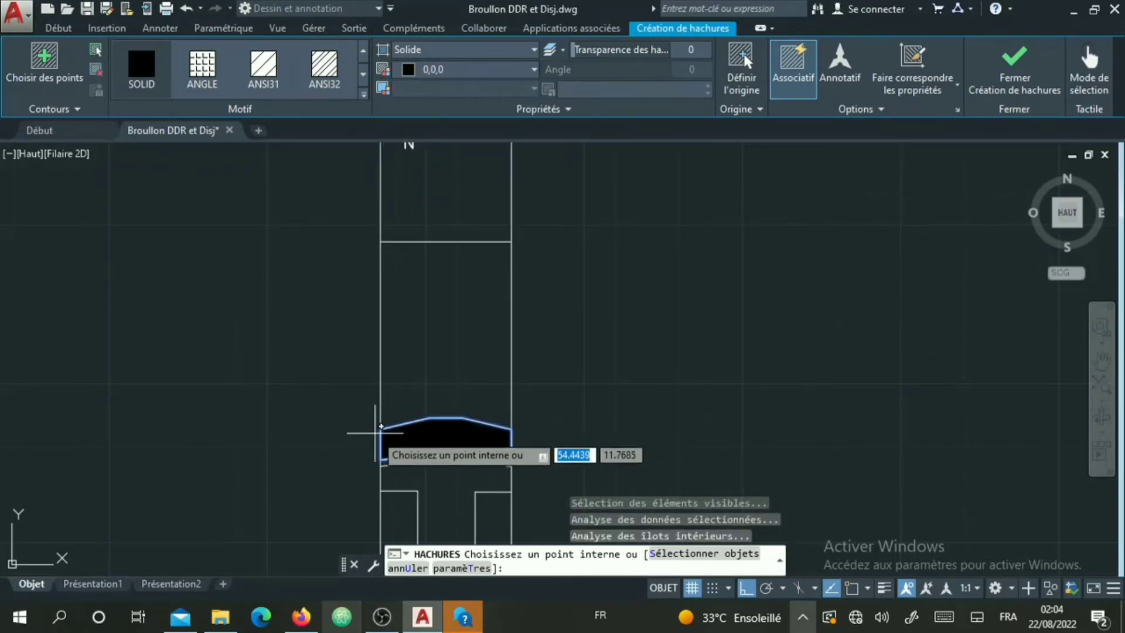
{"action": "key", "text": "Escape"}
{"action": "scroll", "coordinate": [379, 351], "scroll_direction": "down", "scroll_amount": 3}
{"action": "scroll", "coordinate": [377, 225], "scroll_direction": "down", "scroll_amount": 2}
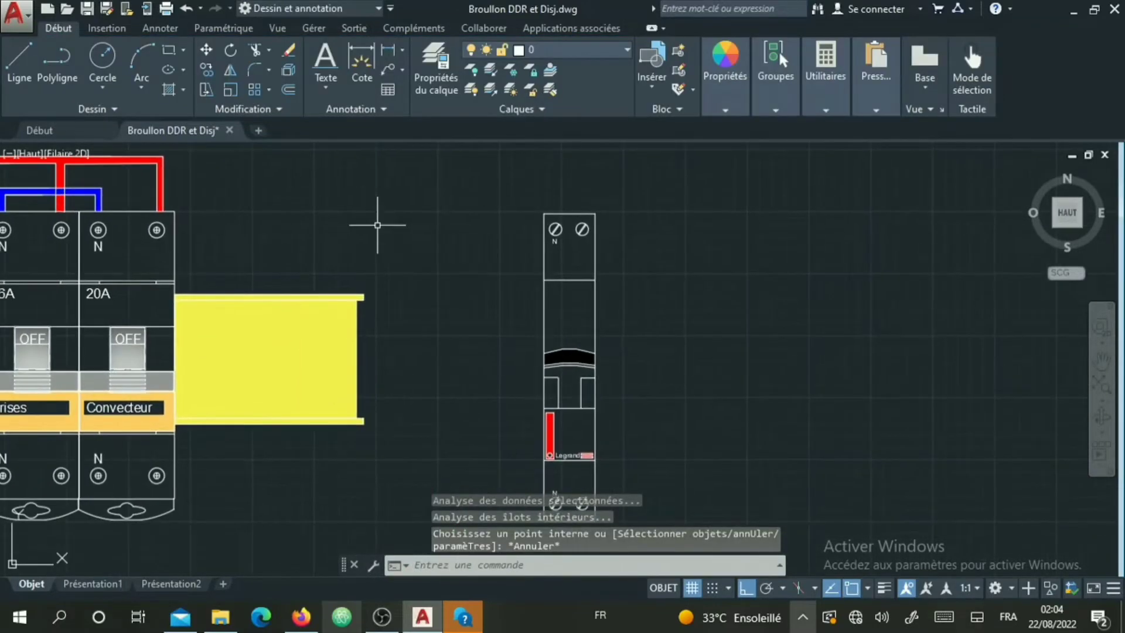
{"action": "left_click", "coordinate": [138, 65]}
Step: Draw a 3-point arc inside the left side window of the module
{"action": "scroll", "coordinate": [568, 398], "scroll_direction": "up", "scroll_amount": 4}
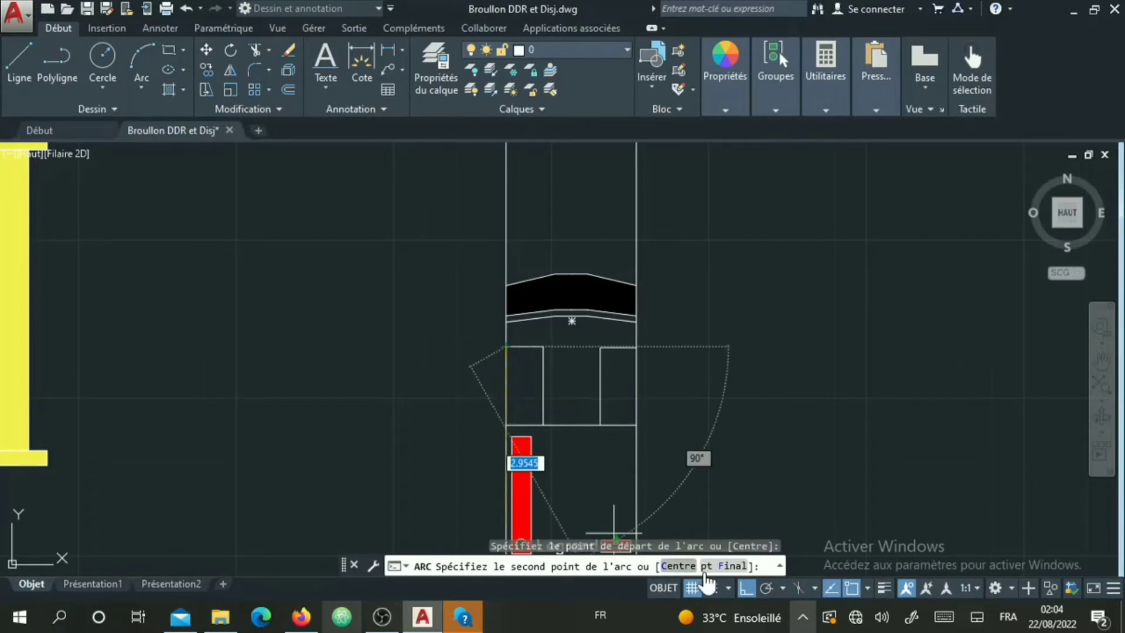
{"action": "left_click", "coordinate": [742, 588]}
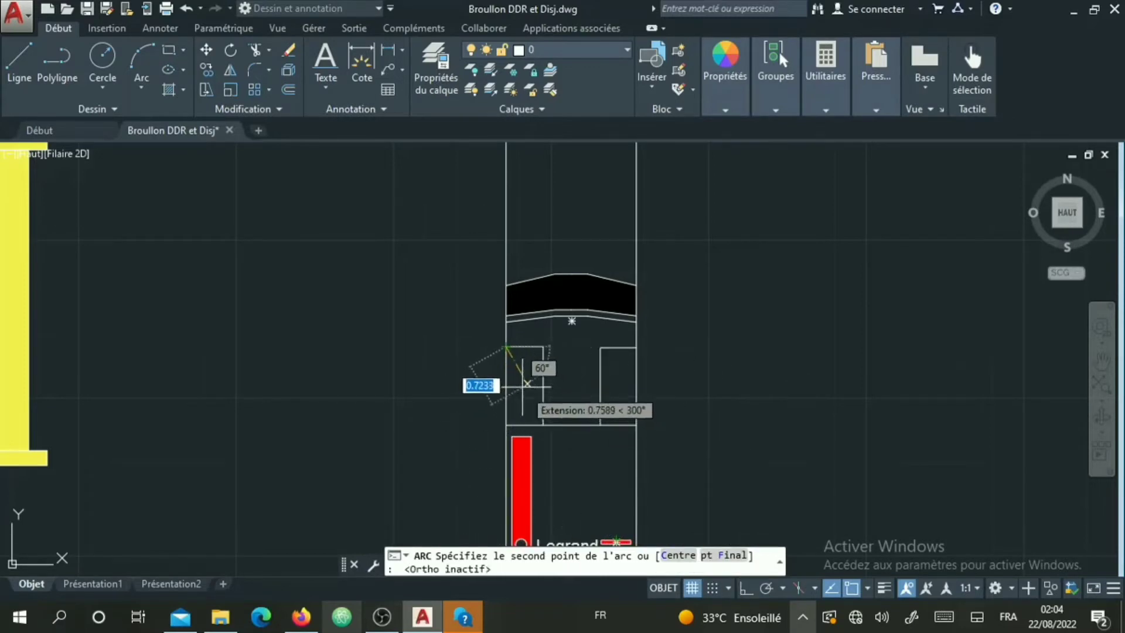
{"action": "left_click", "coordinate": [527, 384]}
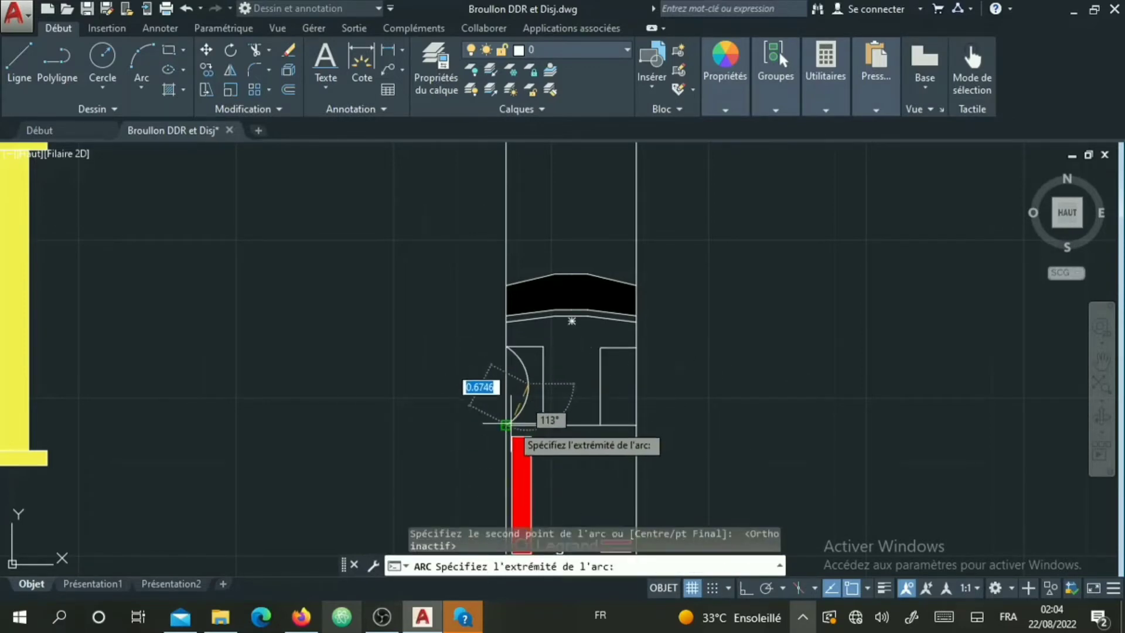
{"action": "left_click", "coordinate": [506, 424]}
{"action": "scroll", "coordinate": [532, 374], "scroll_direction": "up", "scroll_amount": 2}
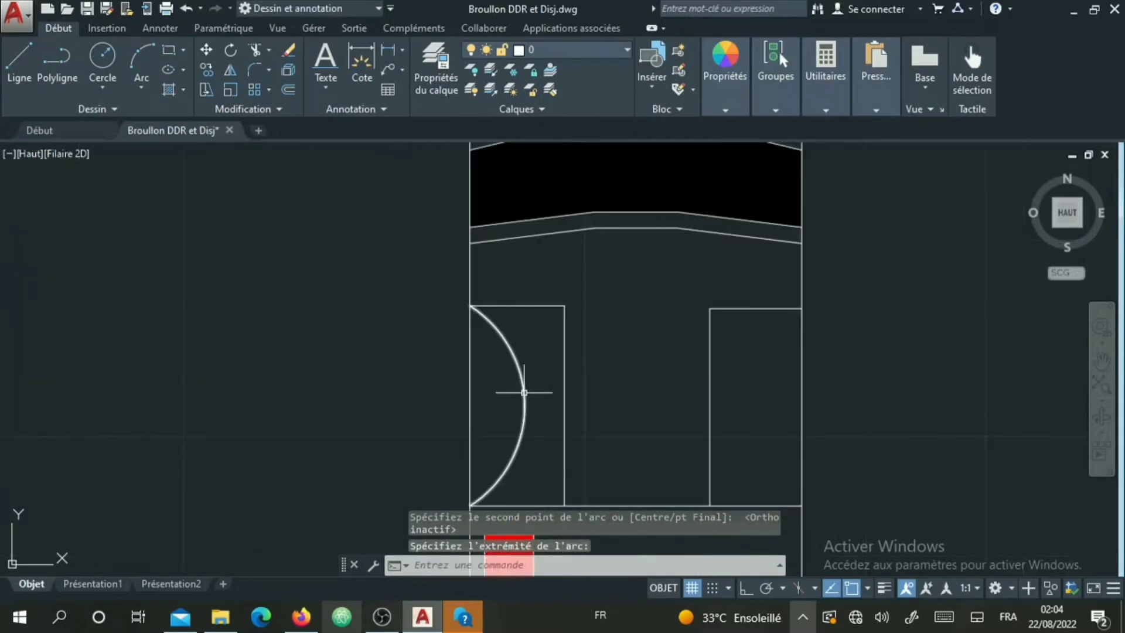
{"action": "left_click", "coordinate": [526, 404]}
{"action": "scroll", "coordinate": [525, 408], "scroll_direction": "up", "scroll_amount": 1}
{"action": "left_click", "coordinate": [525, 408]}
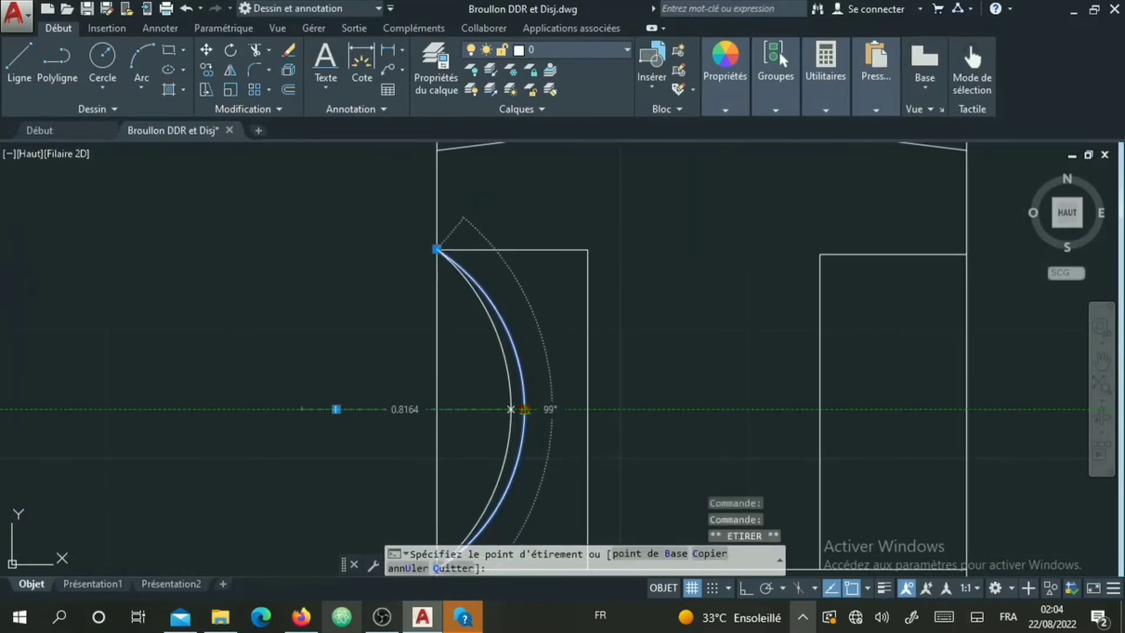
{"action": "scroll", "coordinate": [525, 409], "scroll_direction": "down", "scroll_amount": 1}
{"action": "key", "text": "Escape"}
{"action": "scroll", "coordinate": [596, 358], "scroll_direction": "down", "scroll_amount": 3}
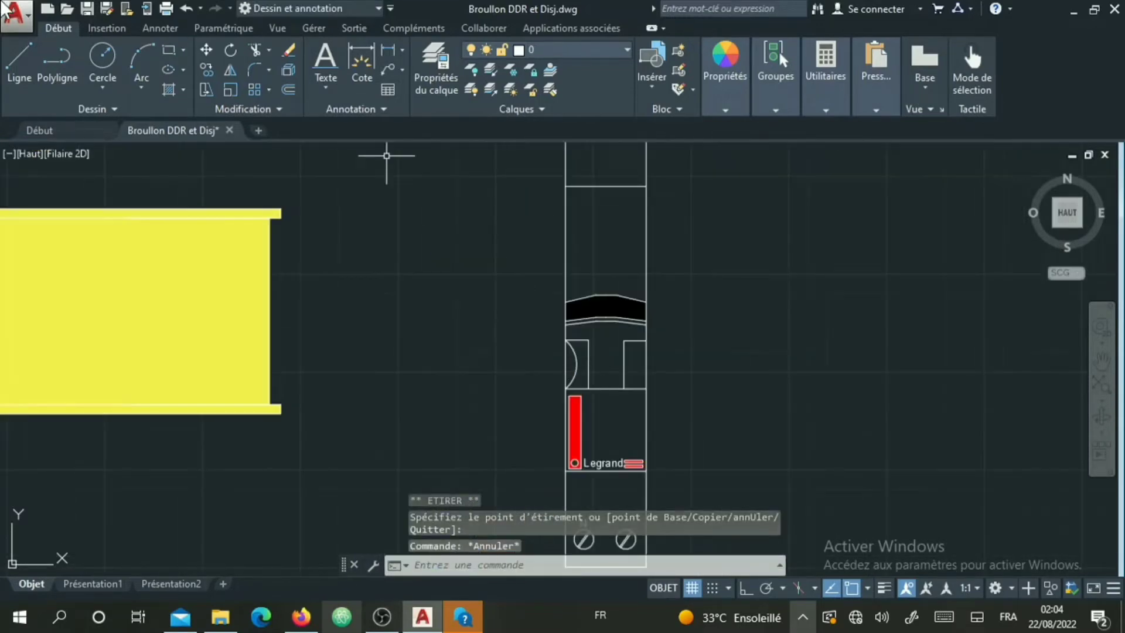
{"action": "scroll", "coordinate": [566, 367], "scroll_direction": "up", "scroll_amount": 1}
Step: Mirror the arc about the module's vertical centreline with Ortho on, keeping the original
{"action": "left_click", "coordinate": [580, 375]}
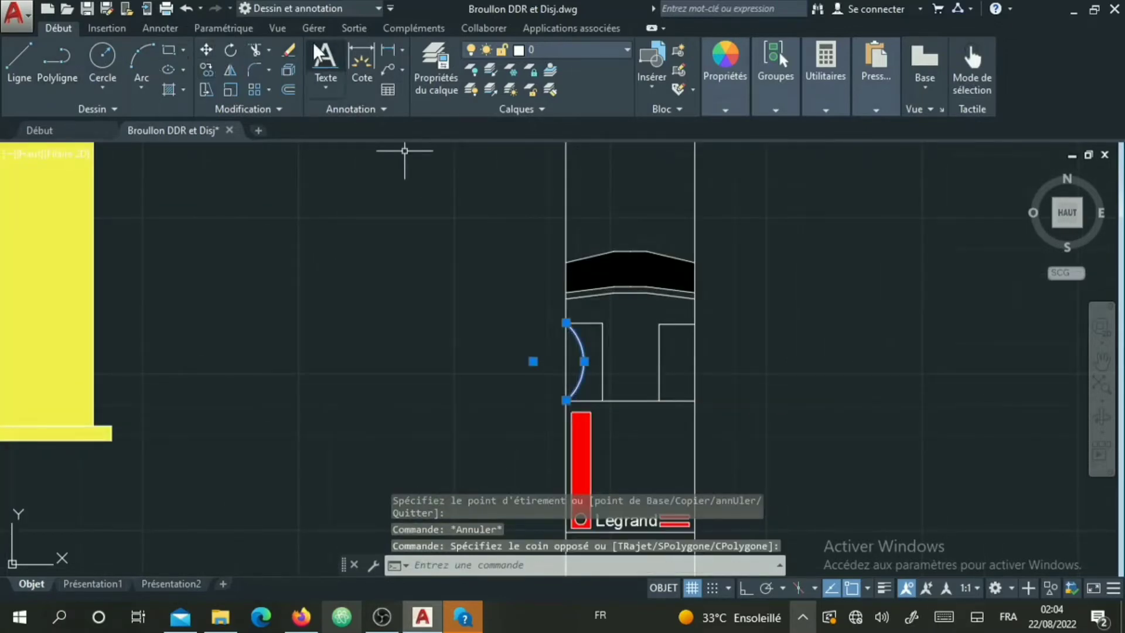
{"action": "left_click", "coordinate": [231, 74]}
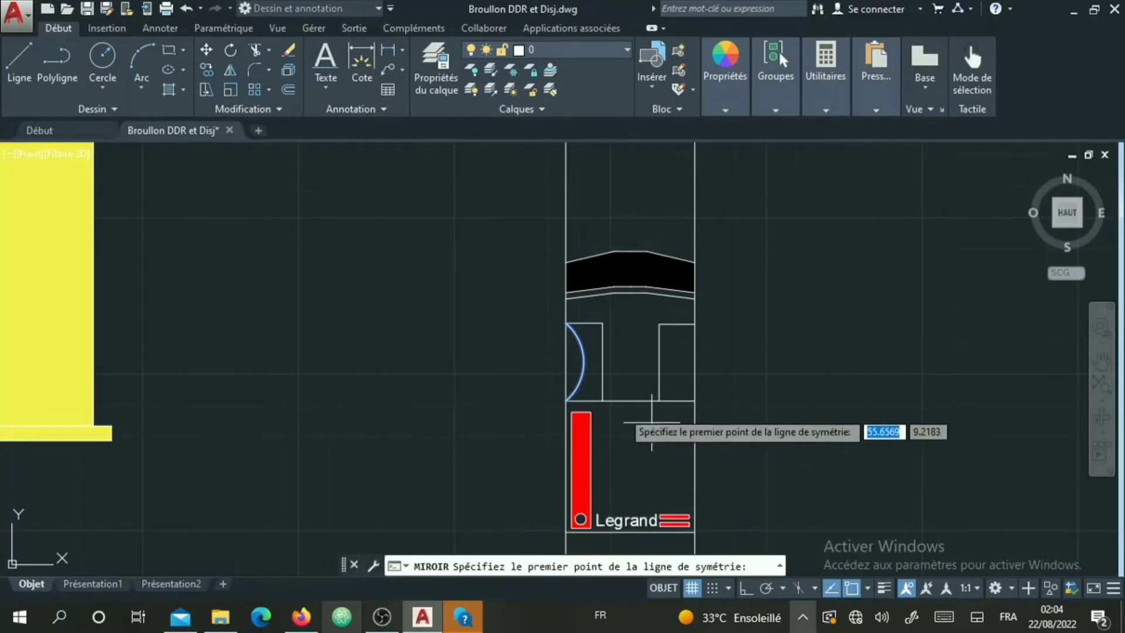
{"action": "left_click", "coordinate": [631, 400]}
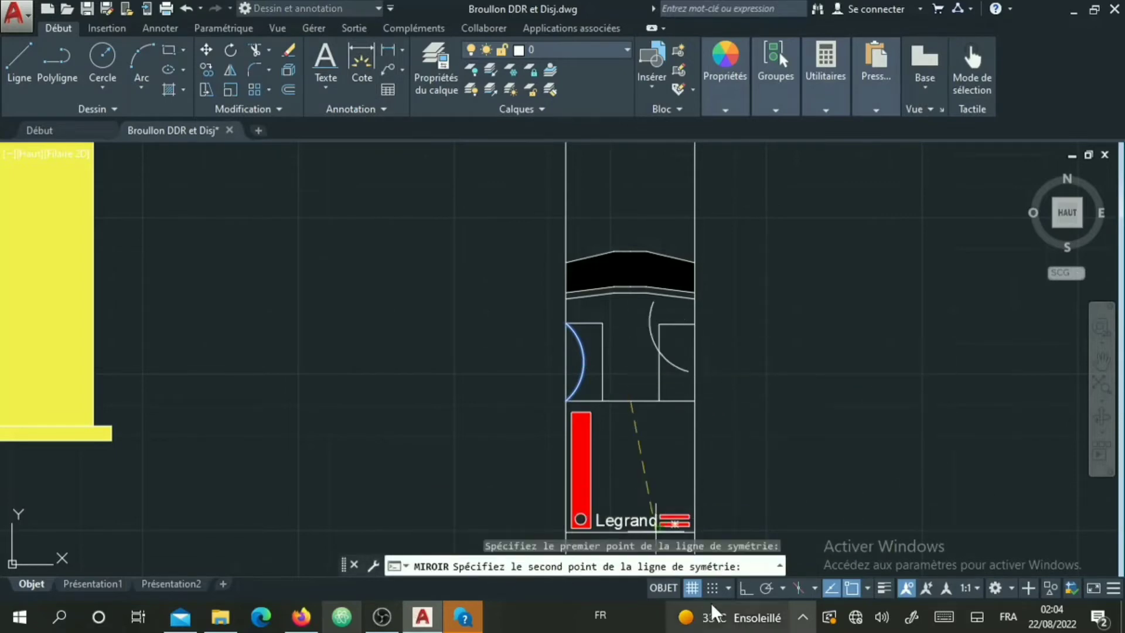
{"action": "left_click", "coordinate": [745, 588]}
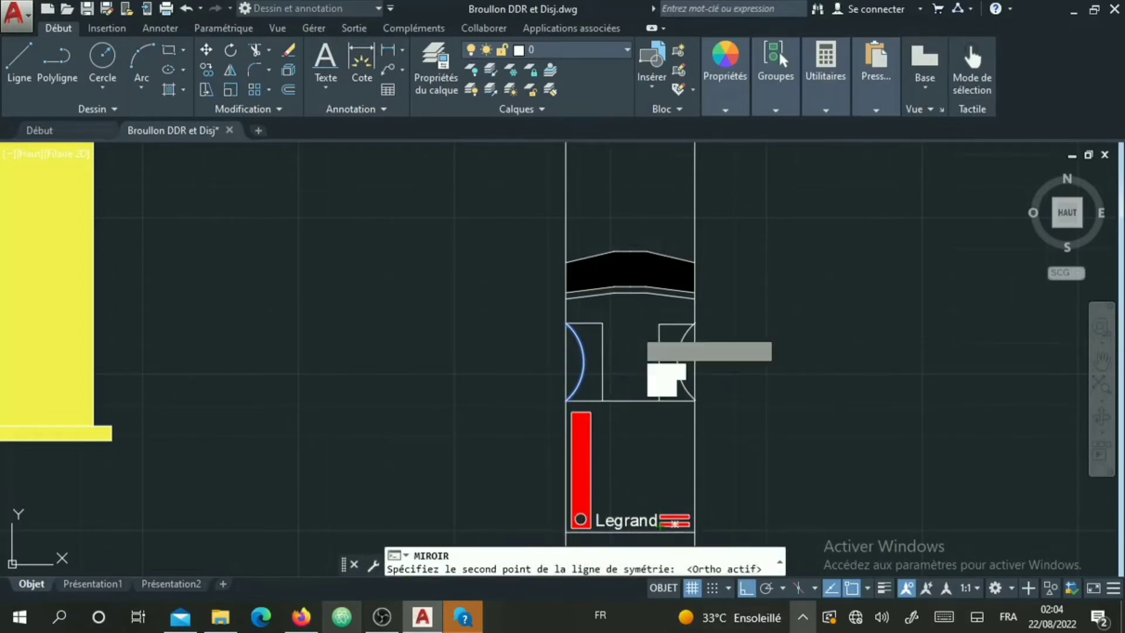
{"action": "left_click", "coordinate": [633, 329]}
{"action": "left_click", "coordinate": [656, 385]}
{"action": "scroll", "coordinate": [668, 351], "scroll_direction": "up", "scroll_amount": 2}
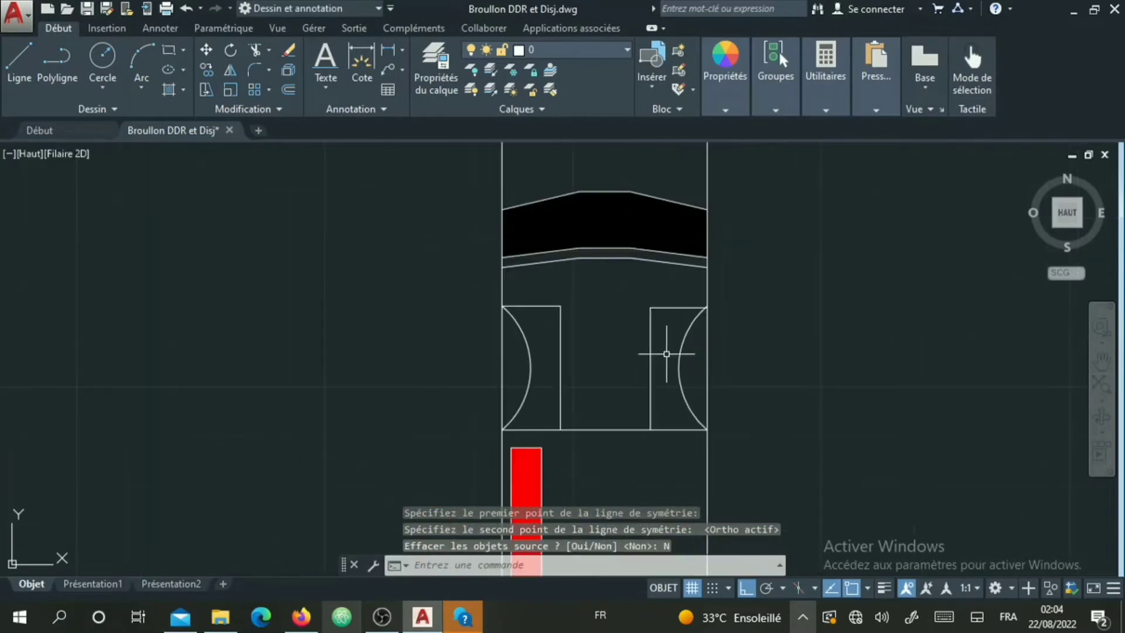
{"action": "scroll", "coordinate": [549, 351], "scroll_direction": "down", "scroll_amount": 2}
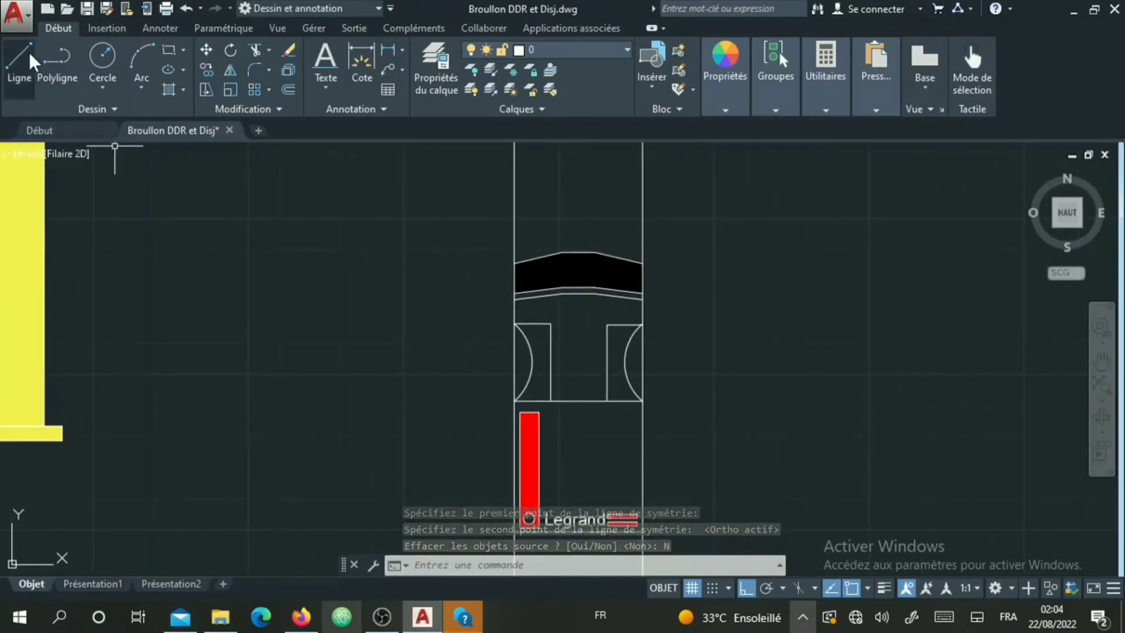
Step: Draw a horizontal polyline between the two windows, then try a second lower line
{"action": "left_click", "coordinate": [57, 62]}
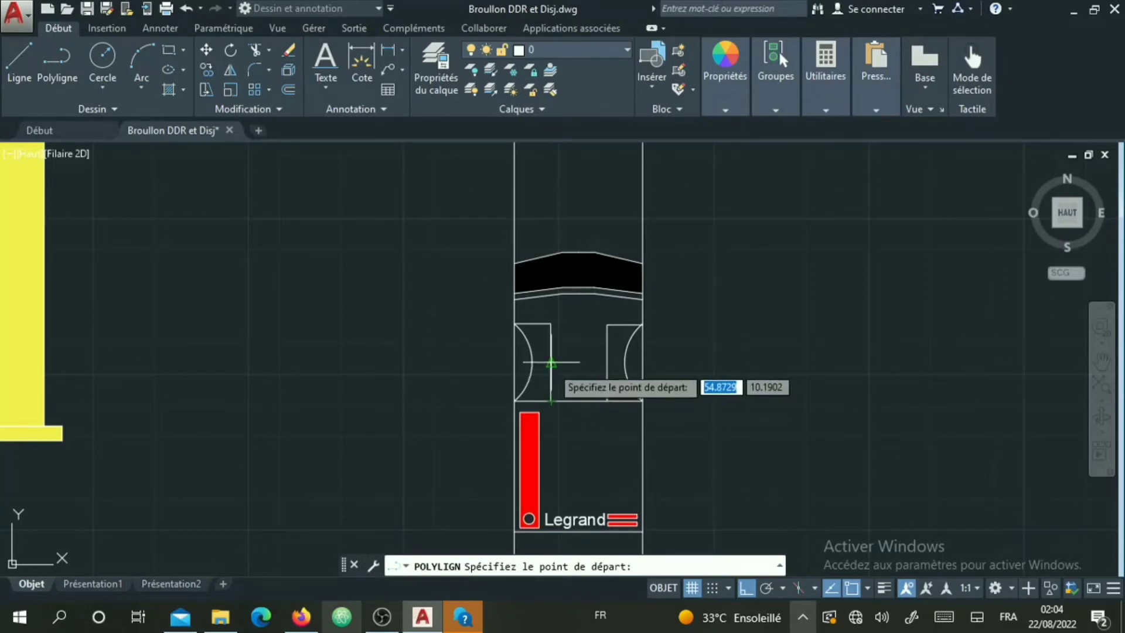
{"action": "left_click", "coordinate": [551, 364]}
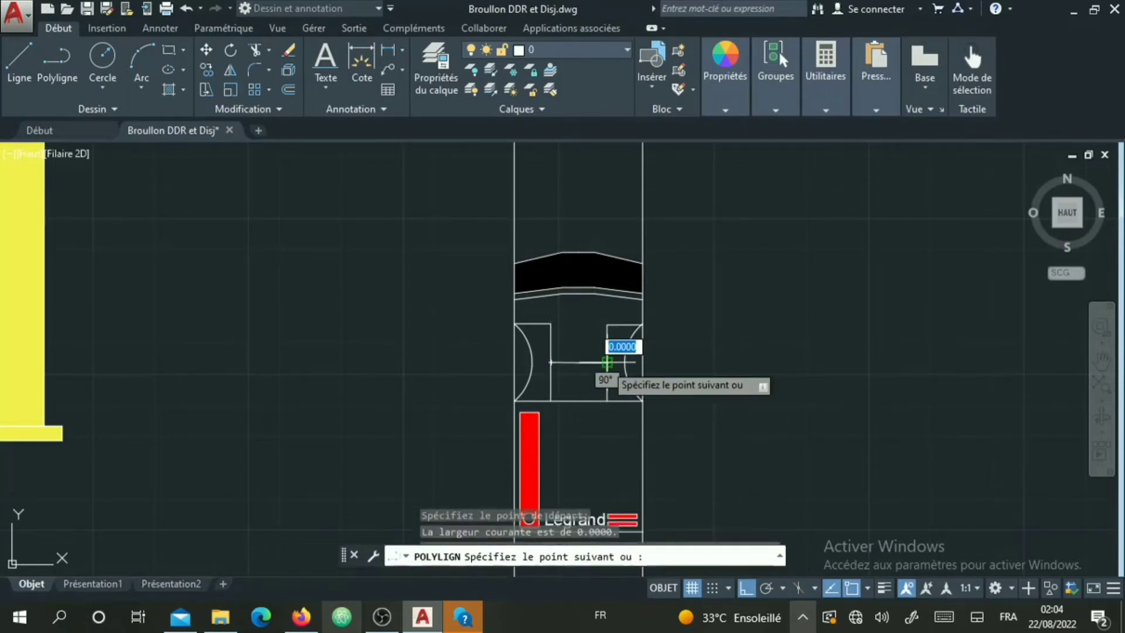
{"action": "left_click", "coordinate": [607, 363]}
{"action": "key", "text": "Escape"}
{"action": "scroll", "coordinate": [603, 363], "scroll_direction": "up", "scroll_amount": 6}
{"action": "scroll", "coordinate": [584, 391], "scroll_direction": "down", "scroll_amount": 4}
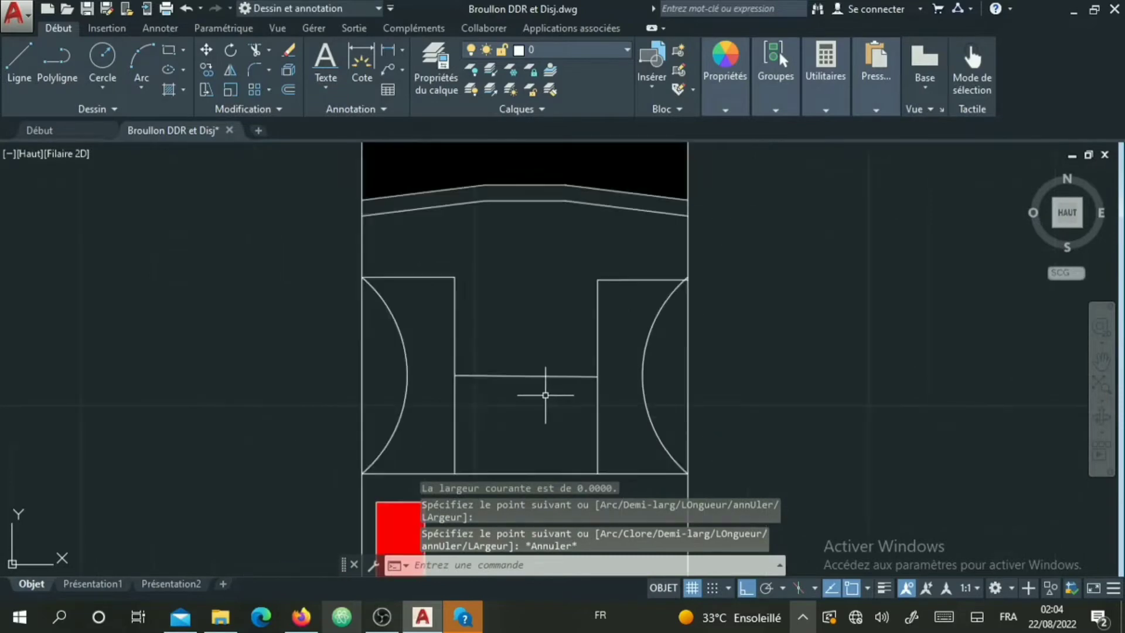
{"action": "left_click", "coordinate": [58, 57]}
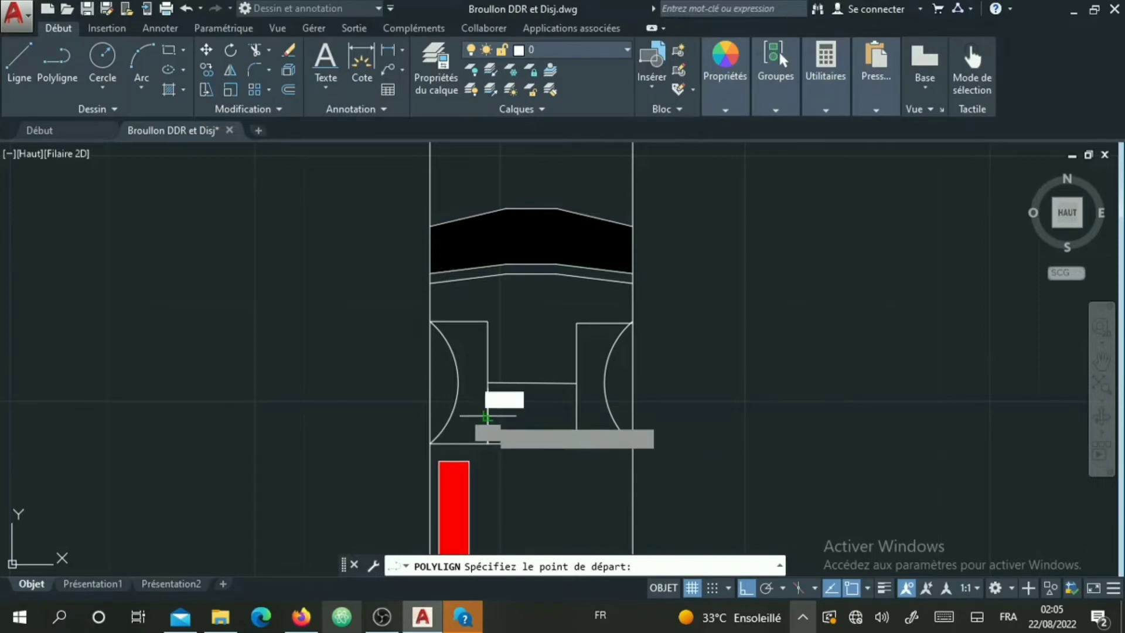
{"action": "left_click", "coordinate": [487, 417]}
{"action": "left_click", "coordinate": [574, 417]}
{"action": "key", "text": "Escape"}
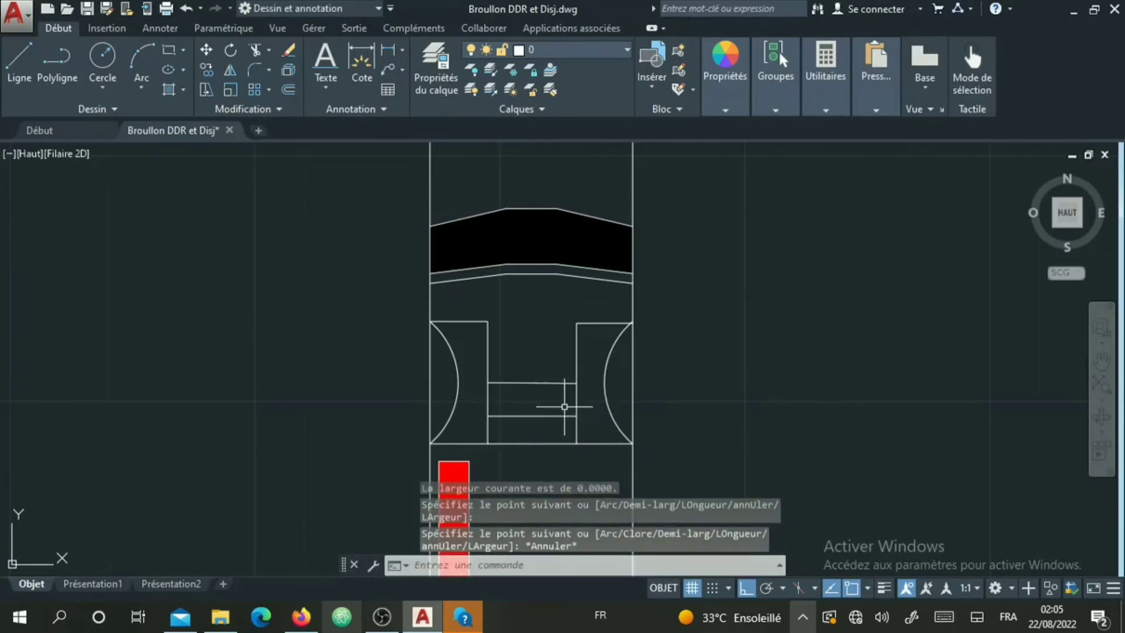
{"action": "scroll", "coordinate": [518, 387], "scroll_direction": "down", "scroll_amount": 4}
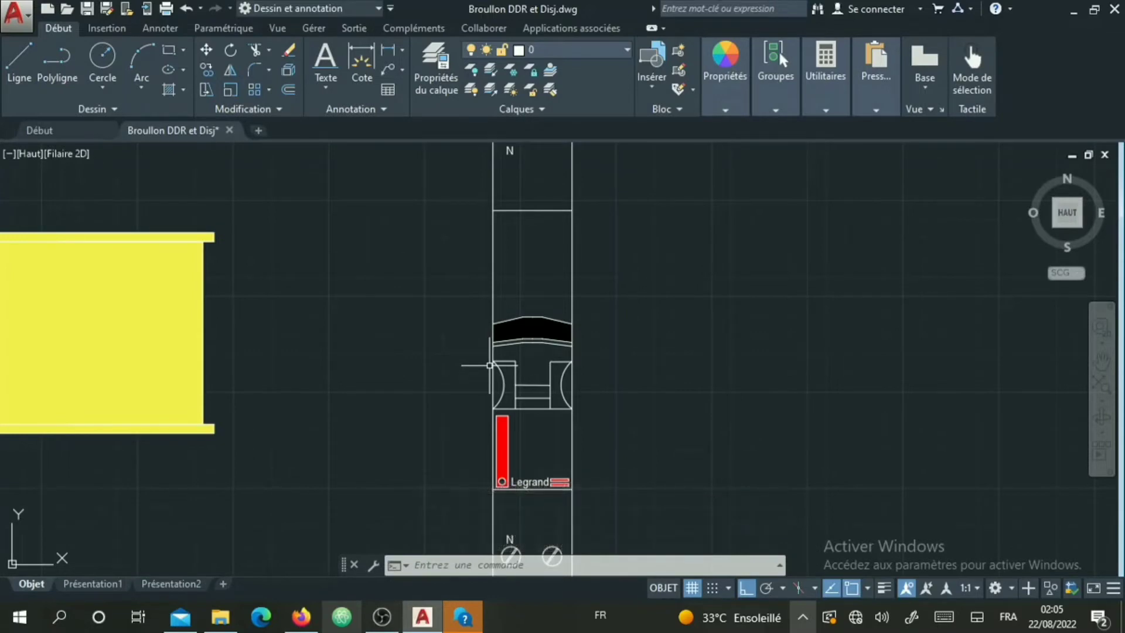
Step: Fill the T-shaped area under the top cover with a solid hatch
{"action": "left_click", "coordinate": [164, 88]}
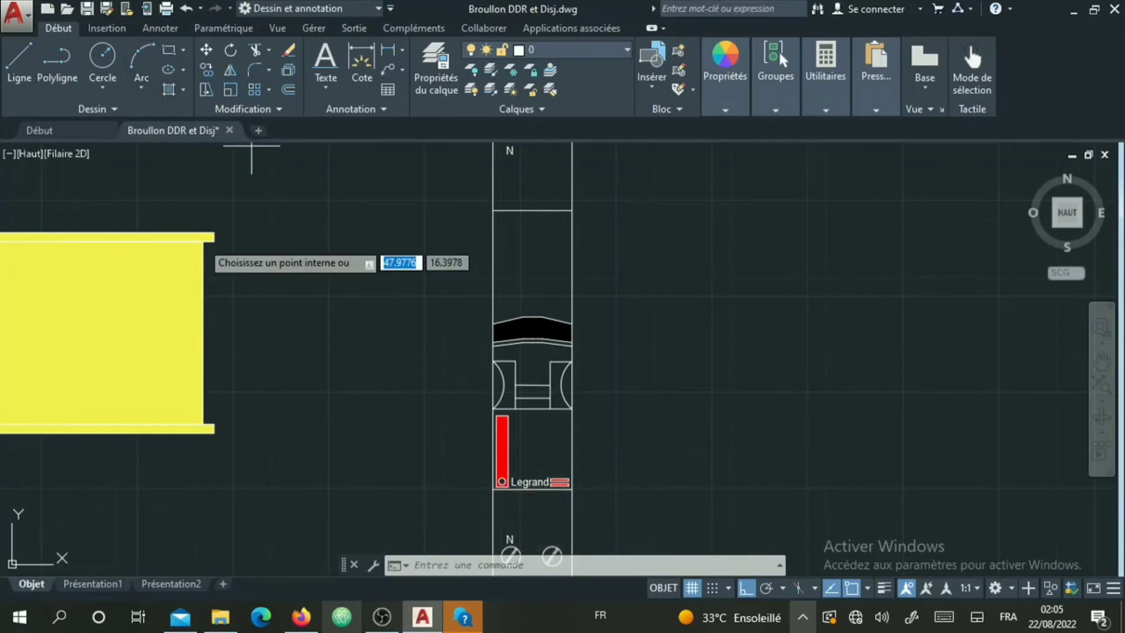
{"action": "left_click", "coordinate": [534, 375]}
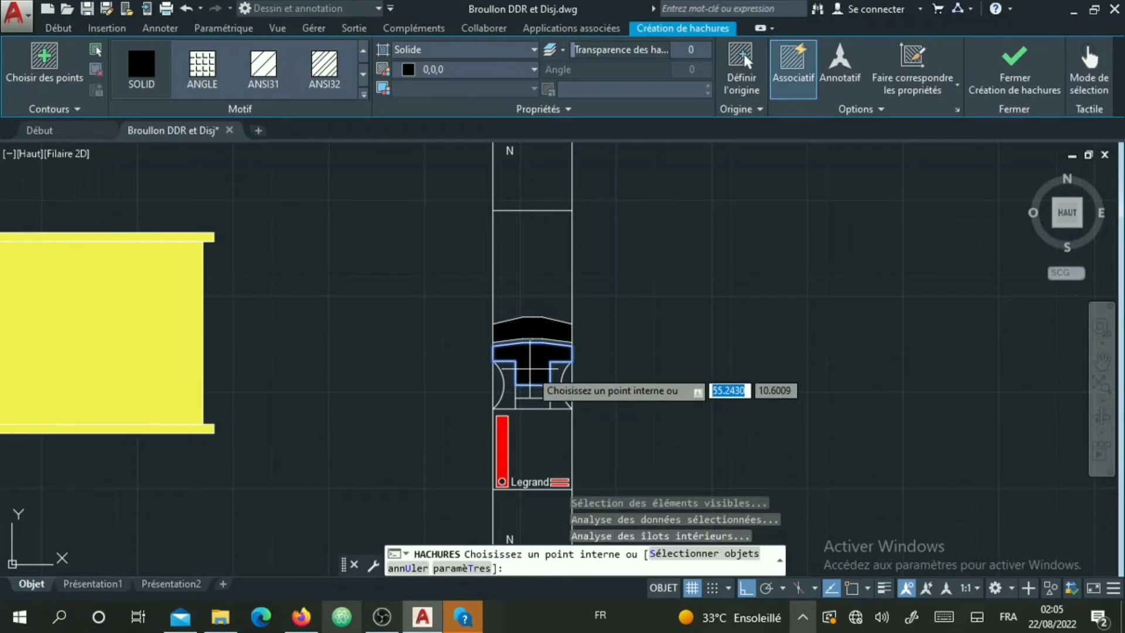
{"action": "key", "text": "Return"}
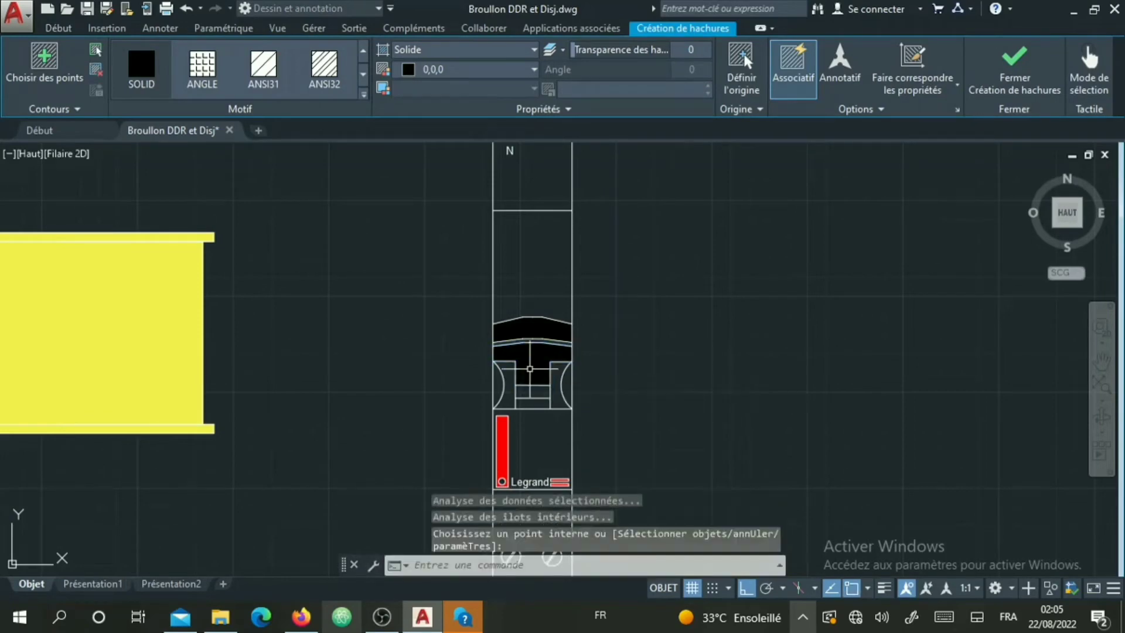
{"action": "scroll", "coordinate": [548, 375], "scroll_direction": "down", "scroll_amount": 4}
{"action": "middle_click_drag", "start_coordinate": [575, 377], "coordinate": [587, 376]}
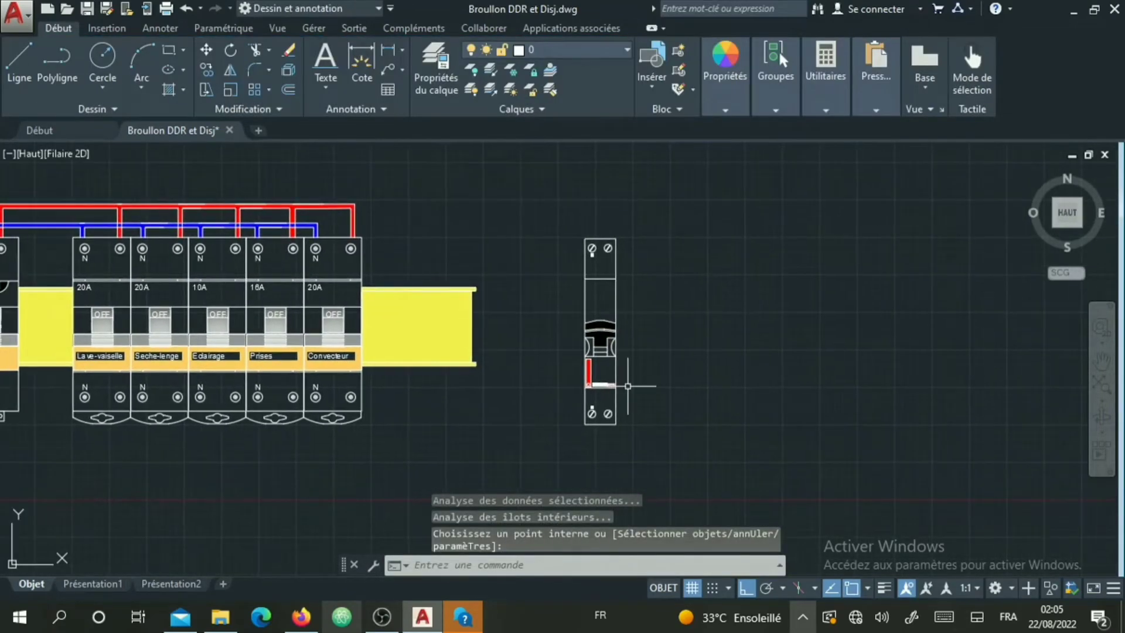
Step: Copy the new breaker so the duplicate sits flush beside the original
{"action": "scroll", "coordinate": [623, 381], "scroll_direction": "up", "scroll_amount": 3}
{"action": "left_click", "coordinate": [651, 481]}
{"action": "middle_click_drag", "start_coordinate": [553, 173], "coordinate": [545, 246]}
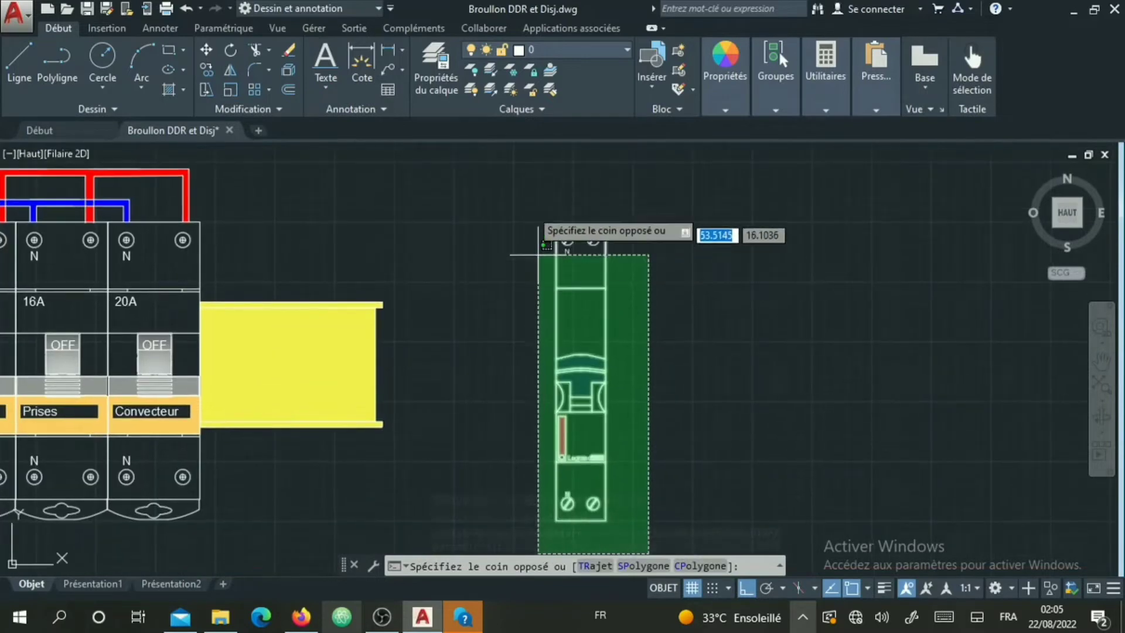
{"action": "left_click", "coordinate": [537, 205]}
{"action": "right_click", "coordinate": [525, 221]}
{"action": "left_click", "coordinate": [560, 359]}
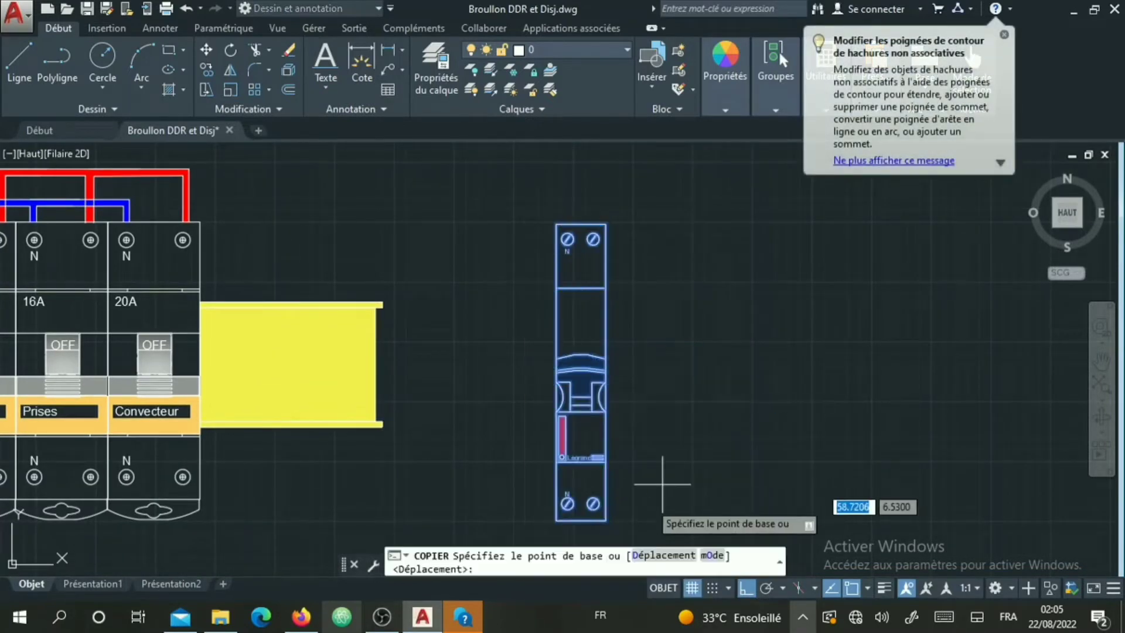
{"action": "scroll", "coordinate": [658, 469], "scroll_direction": "up", "scroll_amount": 3}
{"action": "left_click", "coordinate": [596, 500]}
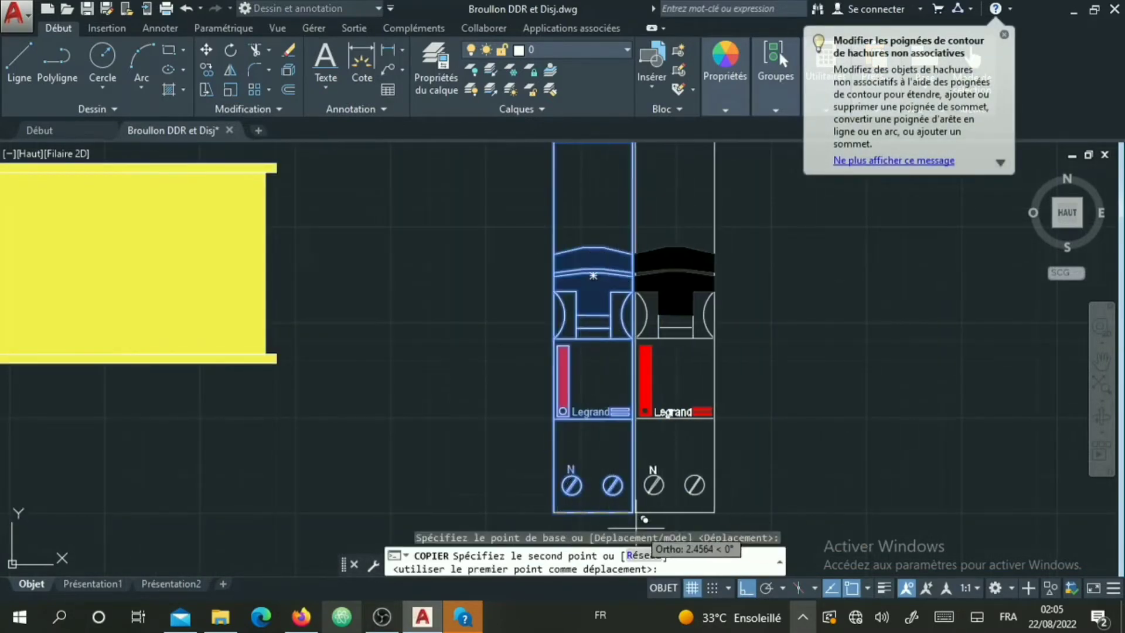
{"action": "scroll", "coordinate": [641, 463], "scroll_direction": "up", "scroll_amount": 4}
{"action": "scroll", "coordinate": [644, 485], "scroll_direction": "down", "scroll_amount": 6}
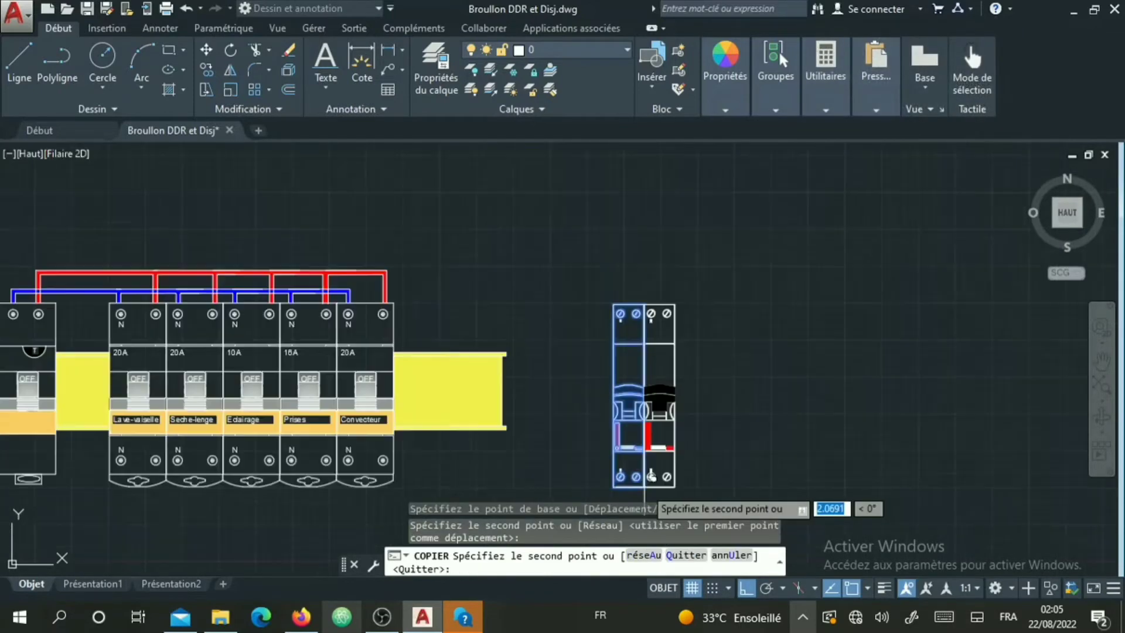
{"action": "left_click", "coordinate": [743, 487]}
{"action": "key", "text": "Return"}
{"action": "key", "text": "Escape"}
Step: Window-select the resulting two-module breaker pair
{"action": "scroll", "coordinate": [743, 487], "scroll_direction": "down", "scroll_amount": 3}
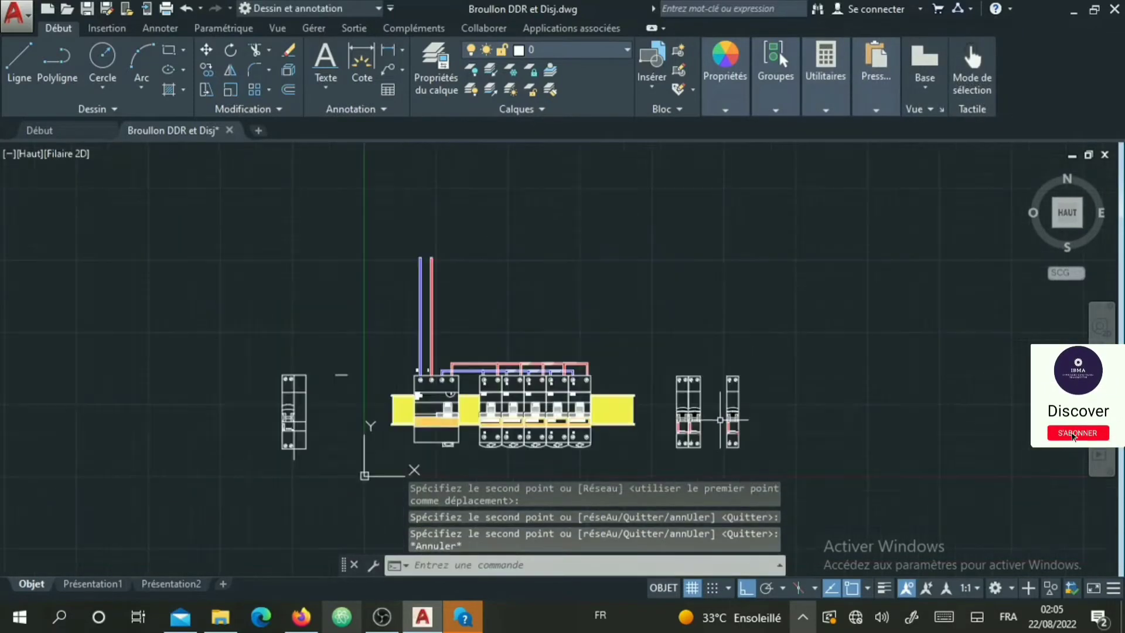
{"action": "scroll", "coordinate": [710, 372], "scroll_direction": "up", "scroll_amount": 3}
{"action": "middle_click_drag", "start_coordinate": [718, 346], "coordinate": [704, 362]}
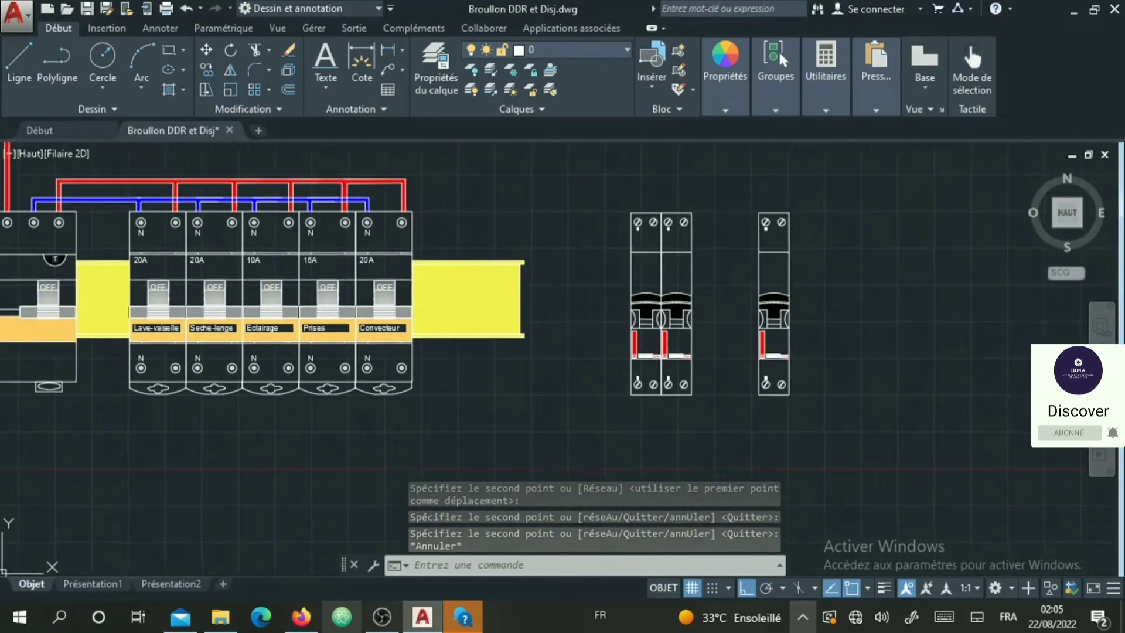
{"action": "left_click", "coordinate": [707, 439]}
{"action": "left_click", "coordinate": [624, 219]}
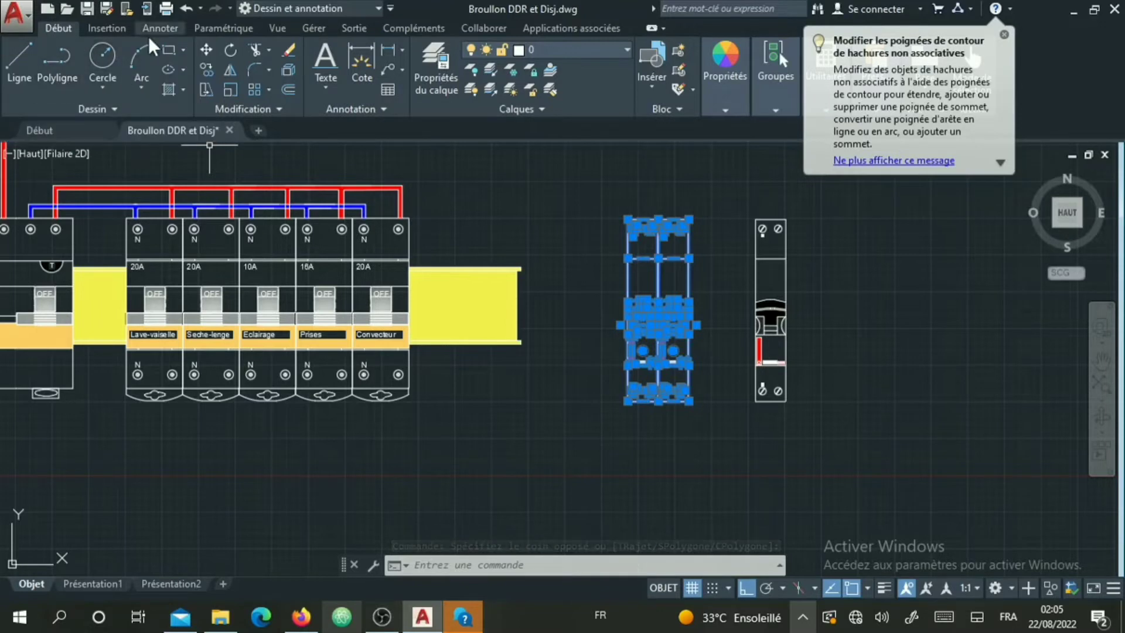
Step: Trim the top lines crossed by a window across the duplicated pair
{"action": "left_click", "coordinate": [255, 50]}
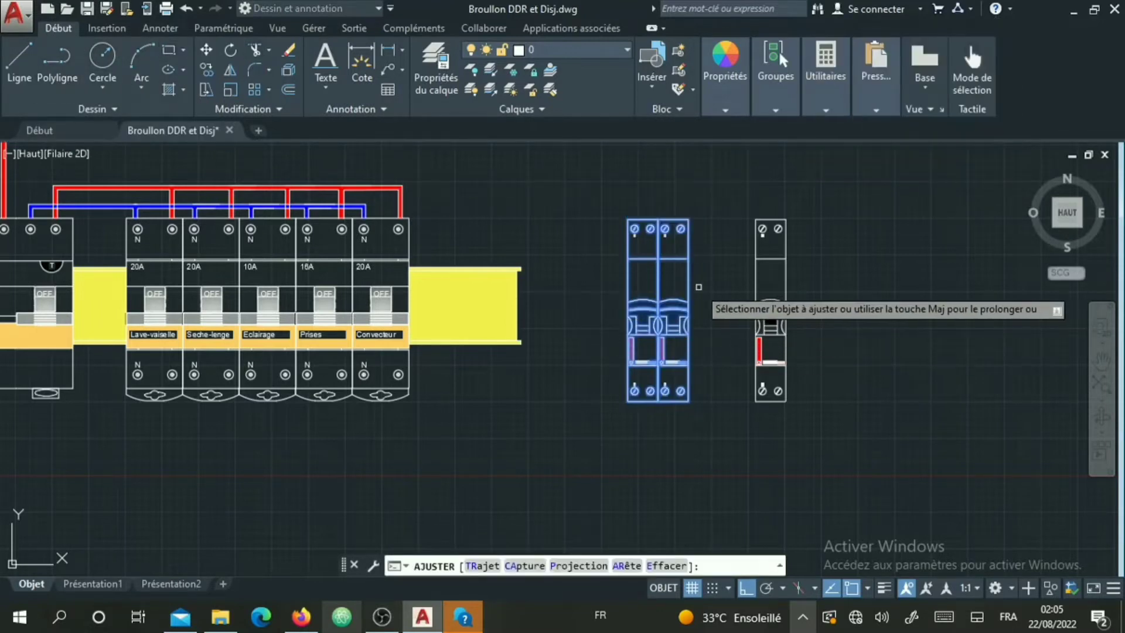
{"action": "scroll", "coordinate": [672, 276], "scroll_direction": "up", "scroll_amount": 4}
{"action": "scroll", "coordinate": [656, 274], "scroll_direction": "up", "scroll_amount": 2}
{"action": "left_click", "coordinate": [649, 266]}
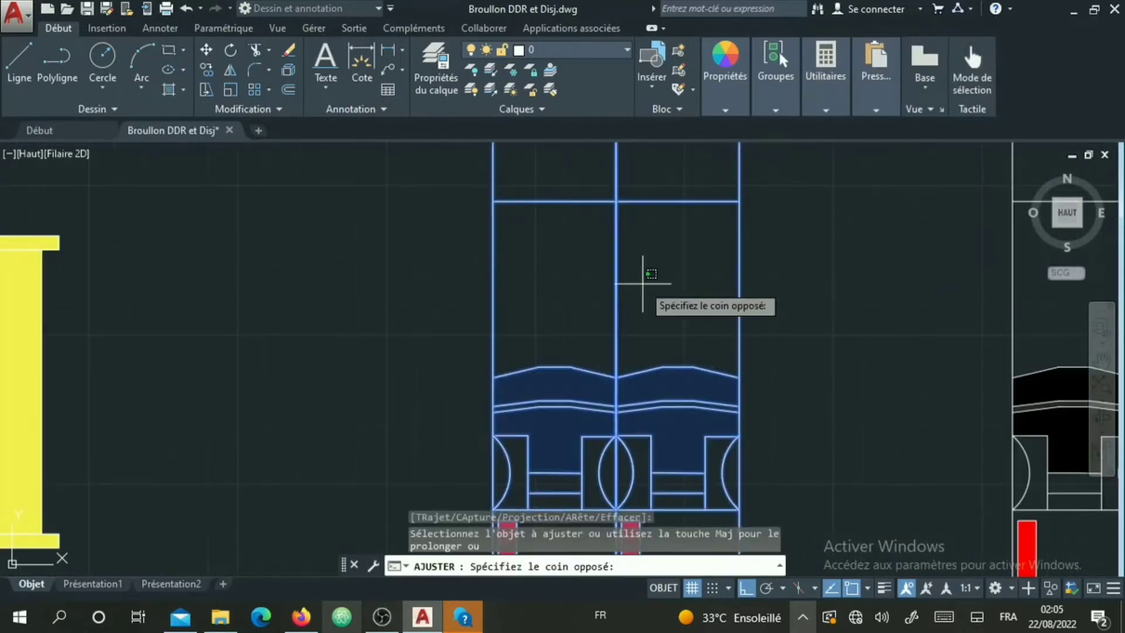
{"action": "left_click", "coordinate": [578, 246]}
{"action": "scroll", "coordinate": [586, 257], "scroll_direction": "down", "scroll_amount": 3}
{"action": "scroll", "coordinate": [647, 276], "scroll_direction": "up", "scroll_amount": 4}
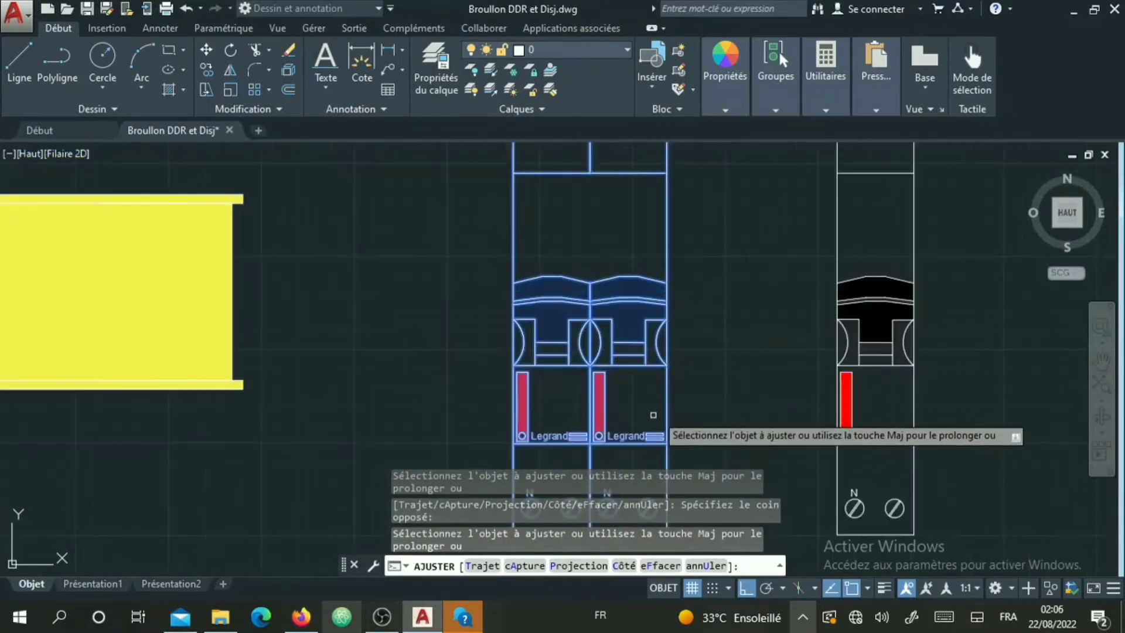
{"action": "scroll", "coordinate": [657, 399], "scroll_direction": "up", "scroll_amount": 1}
{"action": "scroll", "coordinate": [679, 363], "scroll_direction": "down", "scroll_amount": 4}
Step: Trim away the left part of the second module's curved top-cover line
{"action": "left_click", "coordinate": [671, 348]}
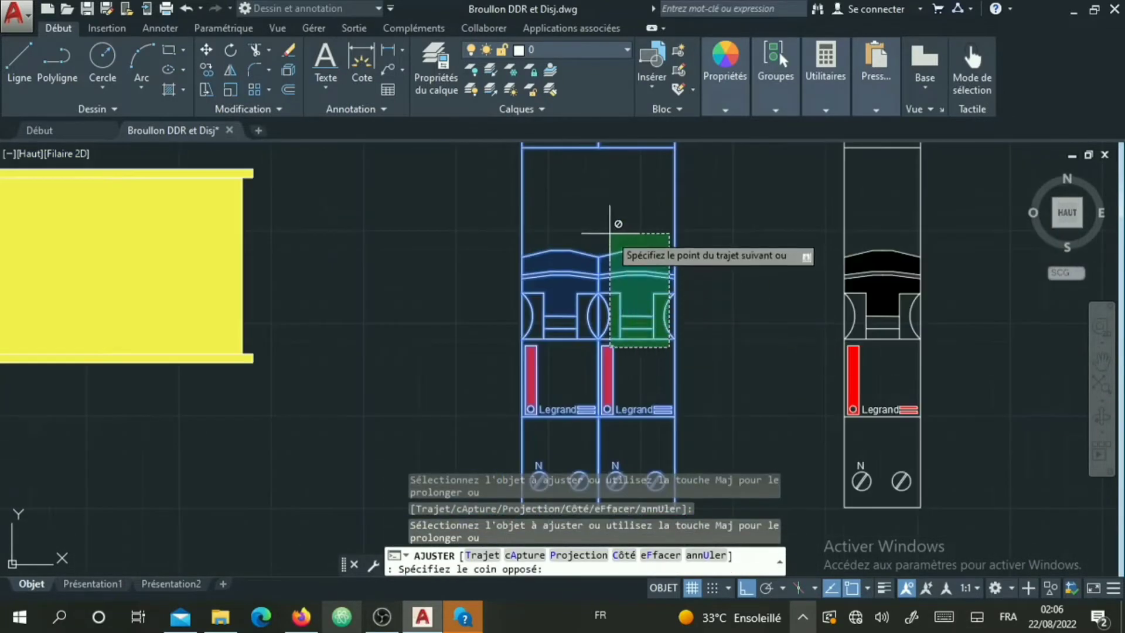
{"action": "left_click", "coordinate": [609, 231]}
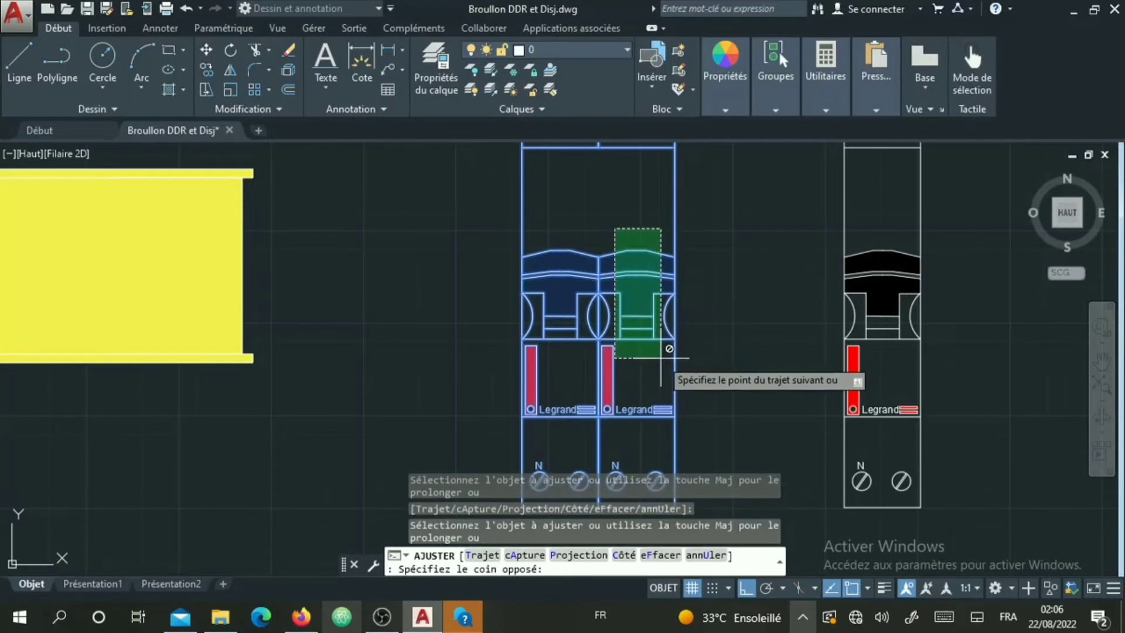
{"action": "left_click", "coordinate": [662, 346]}
{"action": "left_click", "coordinate": [621, 254]}
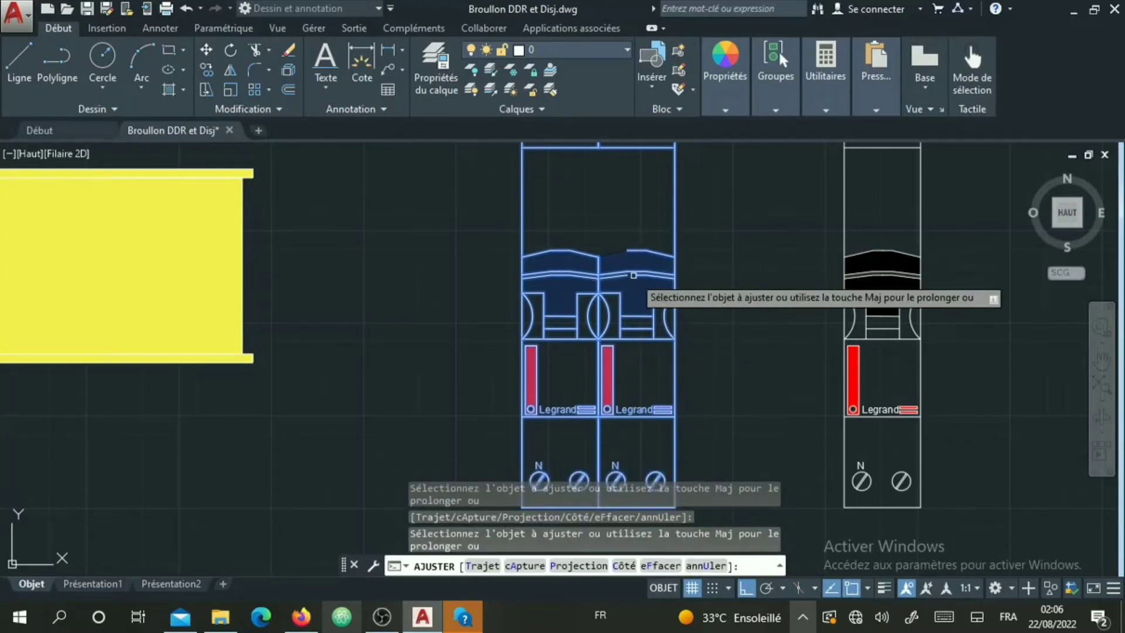
{"action": "left_click", "coordinate": [631, 251]}
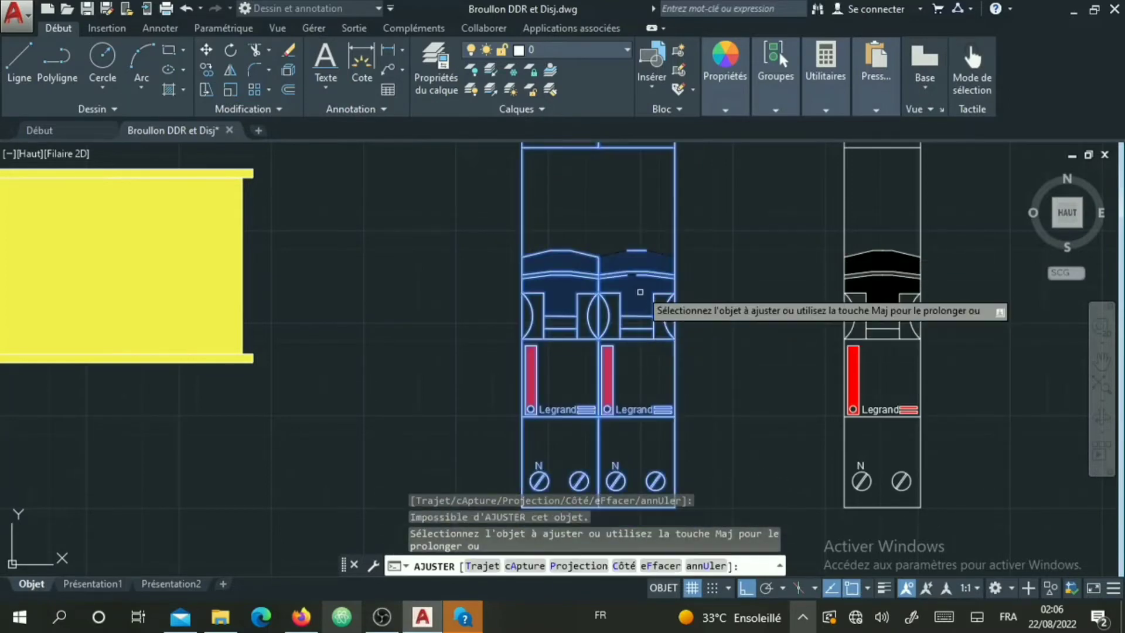
{"action": "left_click", "coordinate": [635, 247]}
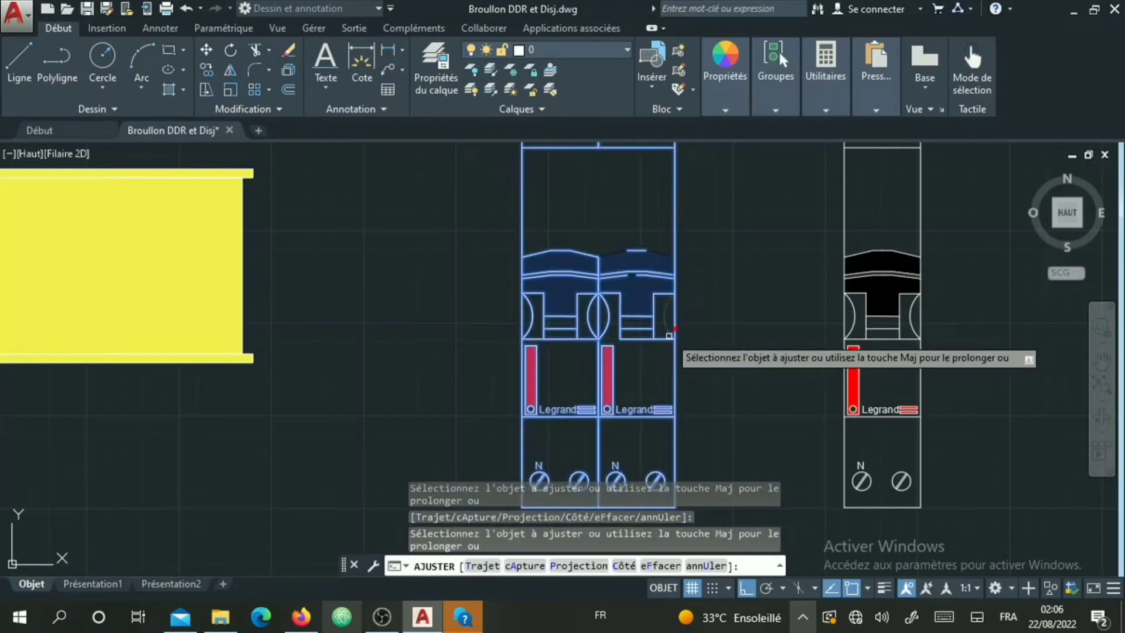
{"action": "scroll", "coordinate": [636, 361], "scroll_direction": "down", "scroll_amount": 2}
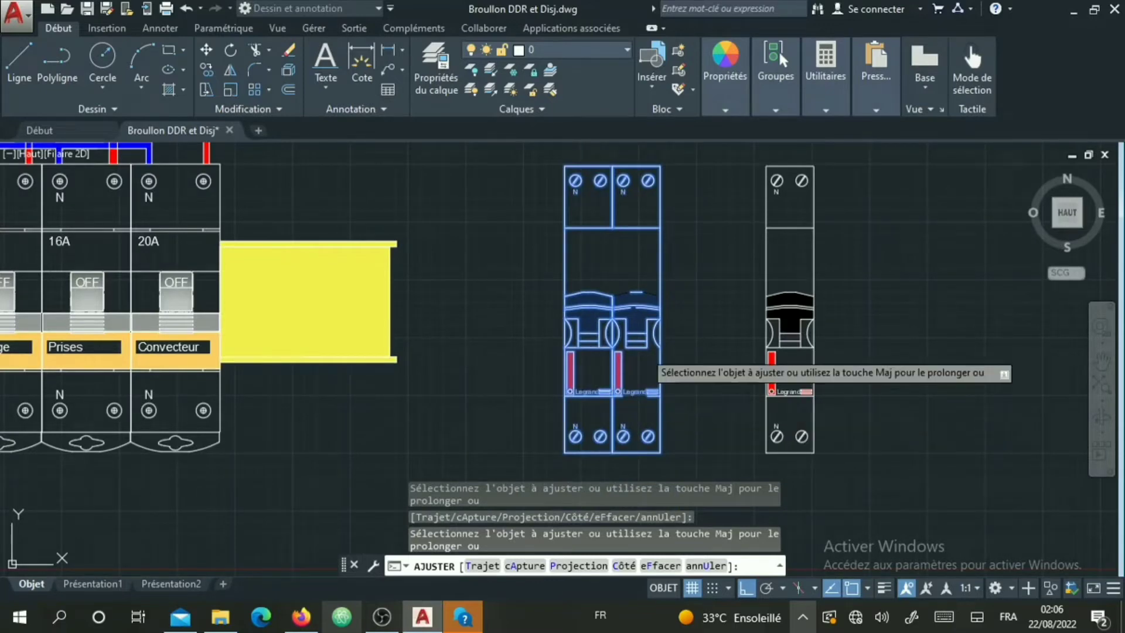
{"action": "key", "text": "Escape"}
{"action": "scroll", "coordinate": [644, 351], "scroll_direction": "up", "scroll_amount": 2}
{"action": "left_click", "coordinate": [654, 359]}
Step: Delete the second module's top mechanism and the stray arc between the modules
{"action": "left_click", "coordinate": [616, 256]}
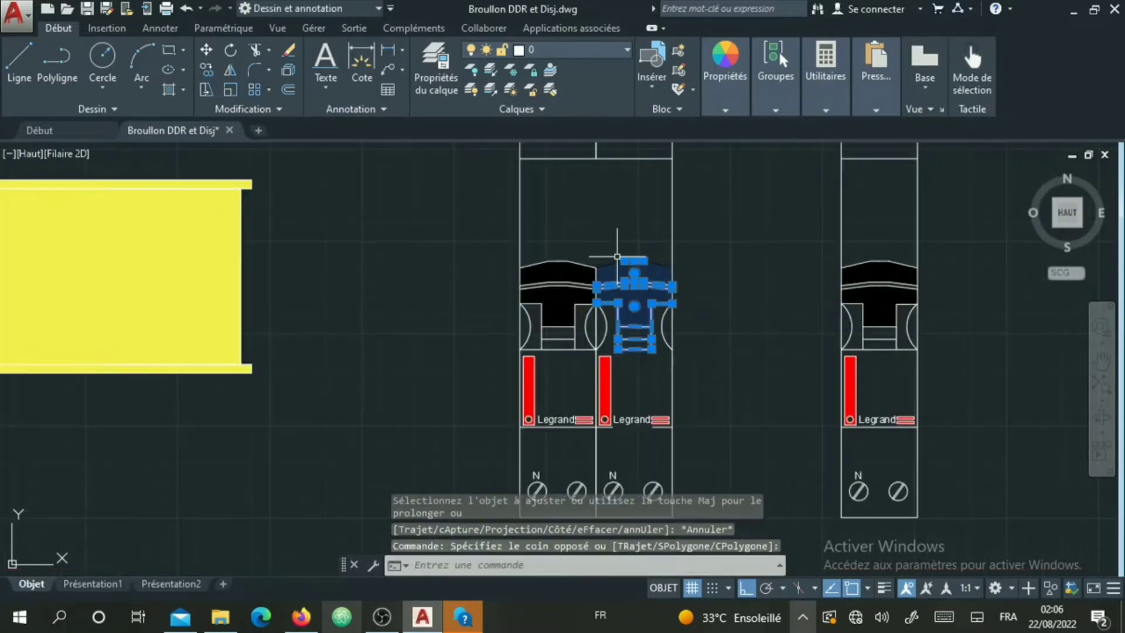
{"action": "key", "text": "Delete"}
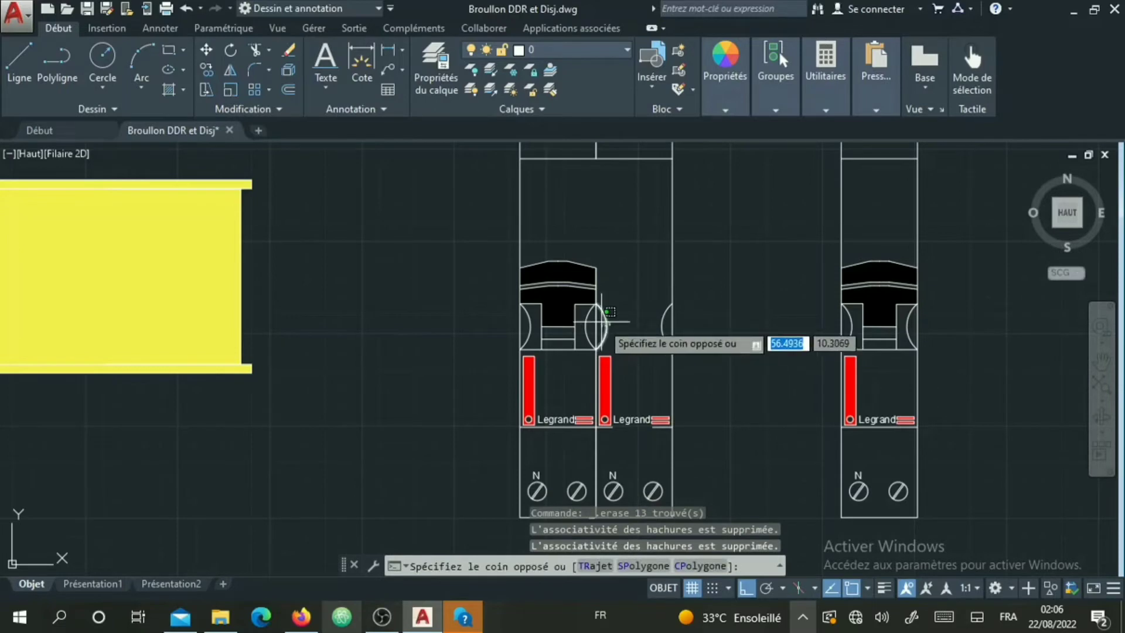
{"action": "left_click", "coordinate": [602, 321]}
{"action": "key", "text": "Delete"}
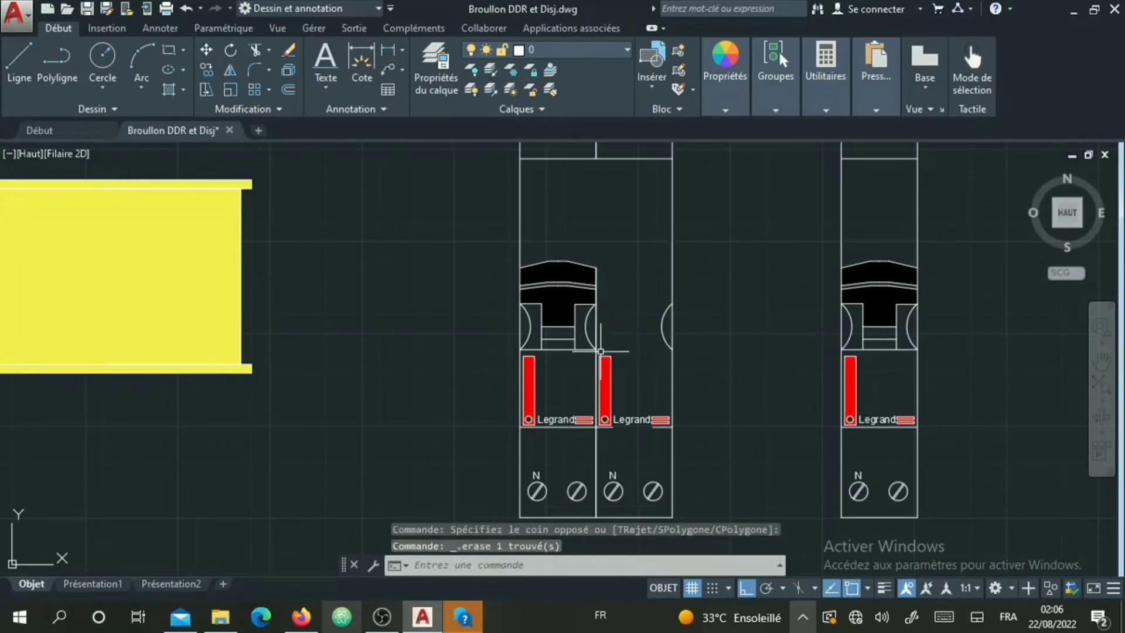
{"action": "scroll", "coordinate": [545, 328], "scroll_direction": "up", "scroll_amount": 2}
{"action": "scroll", "coordinate": [545, 328], "scroll_direction": "down", "scroll_amount": 2}
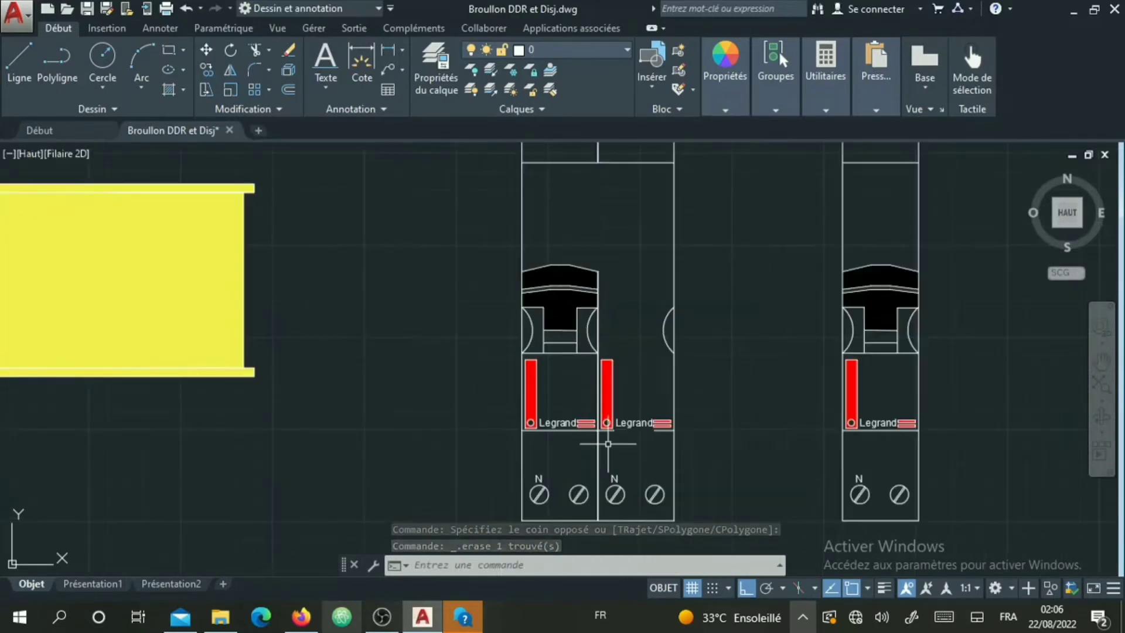
Step: Delete the second module's red bar, its Legrand label and the remaining side arc
{"action": "left_click", "coordinate": [612, 443]}
{"action": "left_click", "coordinate": [607, 362]}
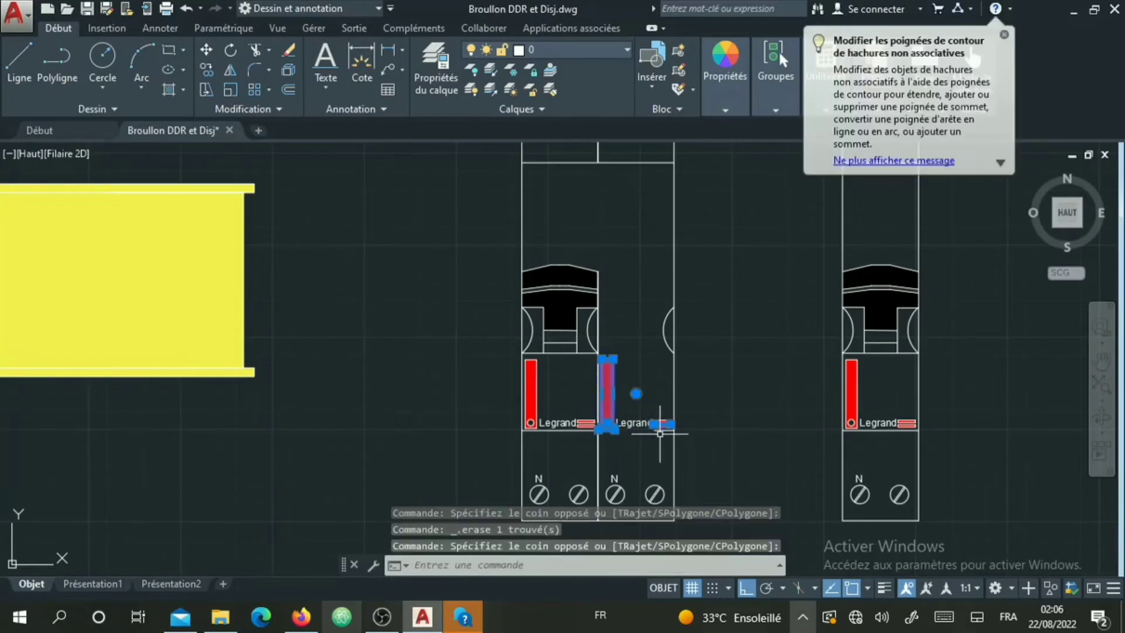
{"action": "left_click", "coordinate": [664, 357]}
{"action": "left_click", "coordinate": [651, 316]}
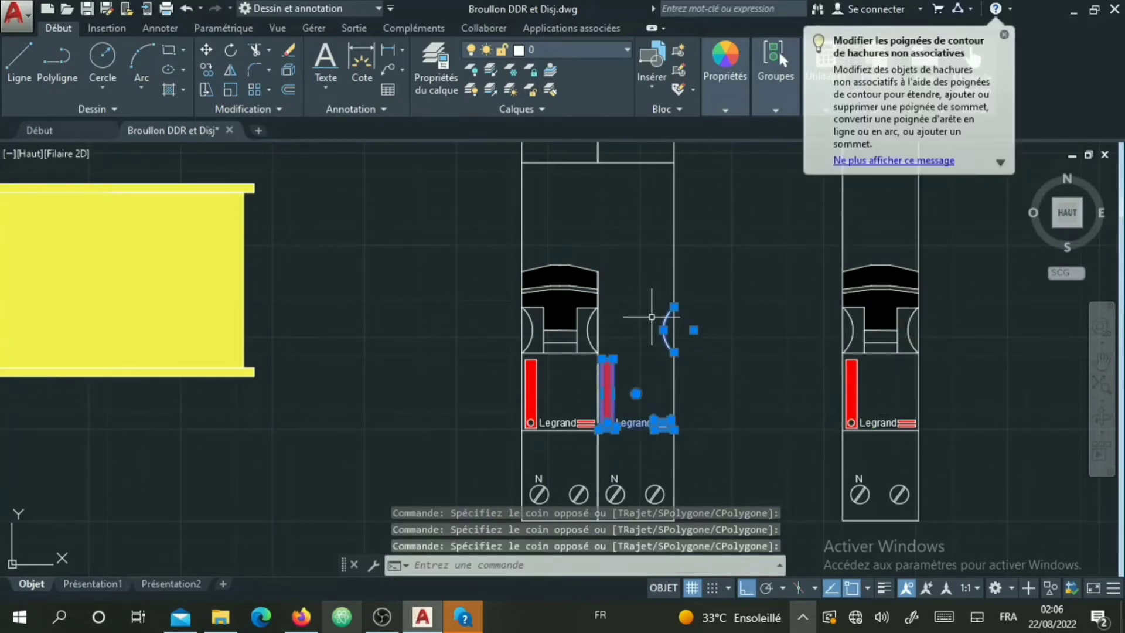
{"action": "key", "text": "Delete"}
{"action": "scroll", "coordinate": [651, 328], "scroll_direction": "down", "scroll_amount": 3}
{"action": "scroll", "coordinate": [651, 415], "scroll_direction": "up", "scroll_amount": 3}
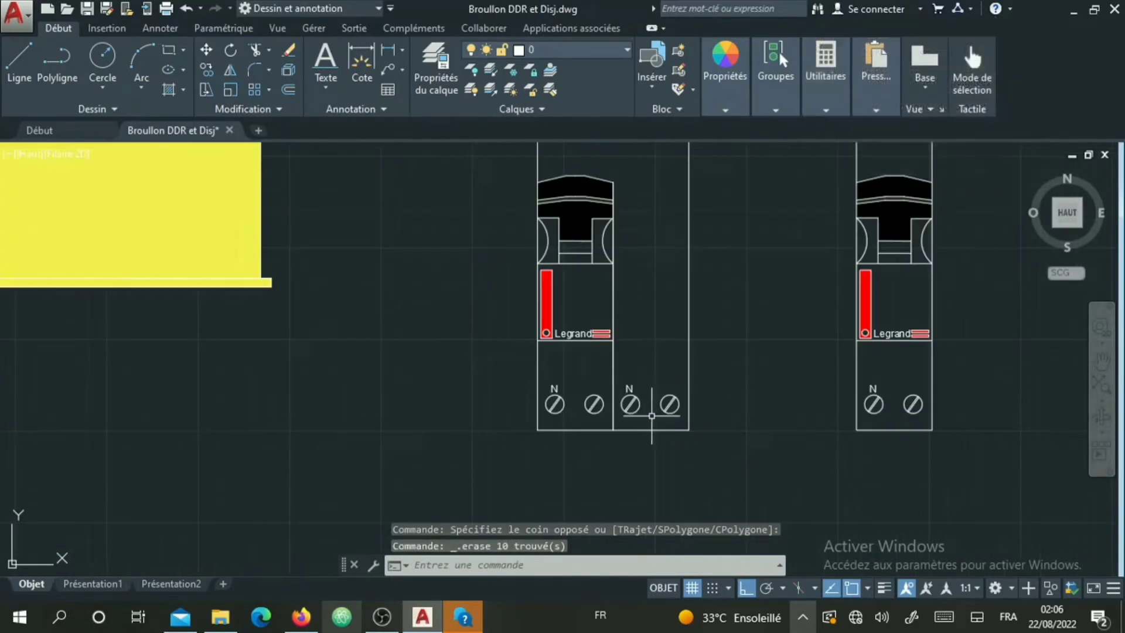
Step: Trim the second module's edge lines below the Legrand label
{"action": "left_click", "coordinate": [676, 415]}
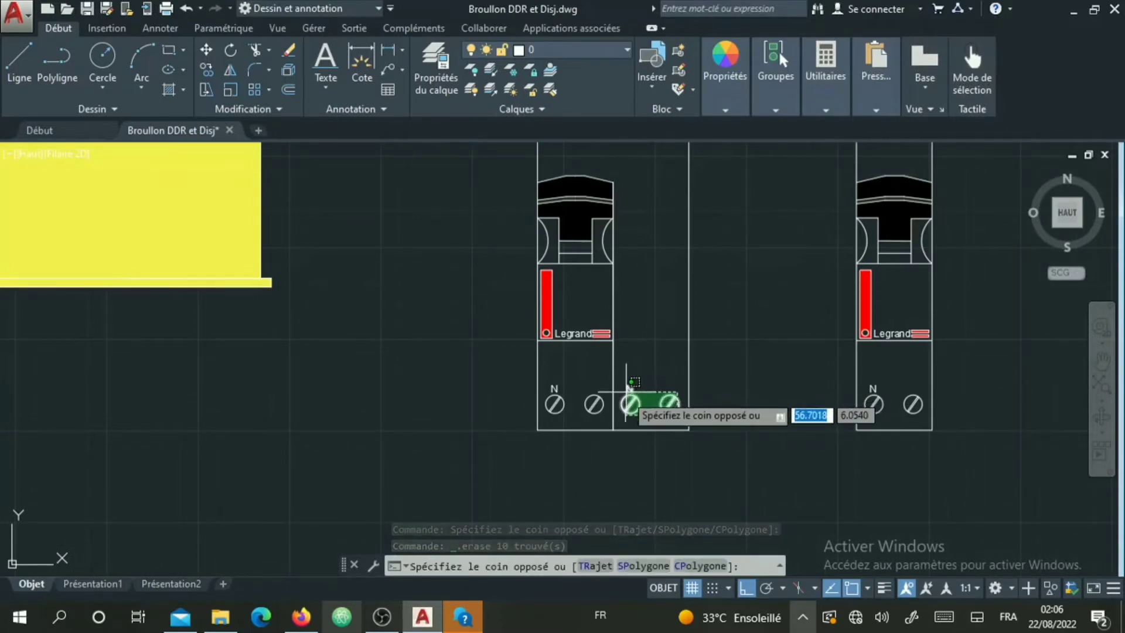
{"action": "left_click", "coordinate": [540, 307]}
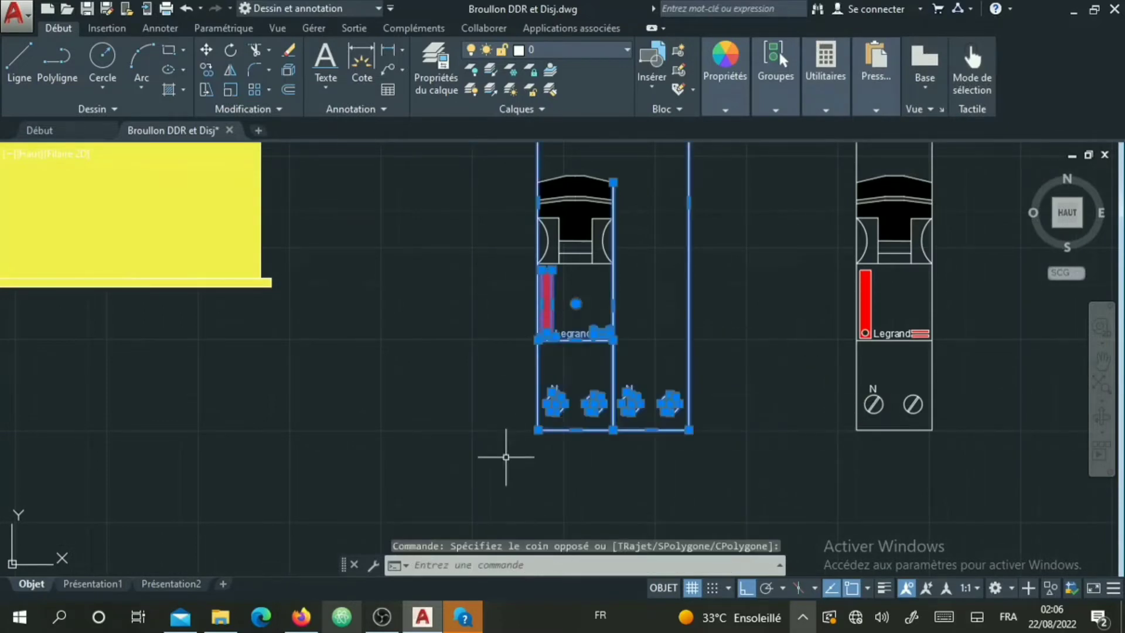
{"action": "left_click", "coordinate": [256, 52]}
{"action": "scroll", "coordinate": [674, 372], "scroll_direction": "up", "scroll_amount": 4}
{"action": "left_click", "coordinate": [621, 371]}
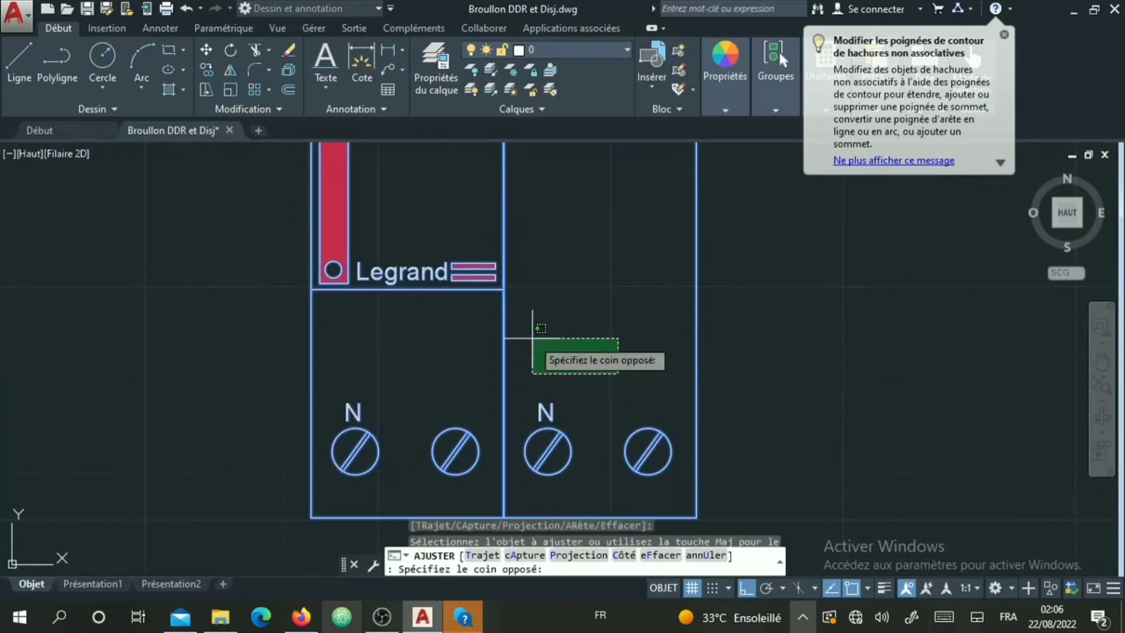
{"action": "left_click", "coordinate": [454, 324]}
{"action": "scroll", "coordinate": [463, 355], "scroll_direction": "down", "scroll_amount": 4}
{"action": "key", "text": "Escape"}
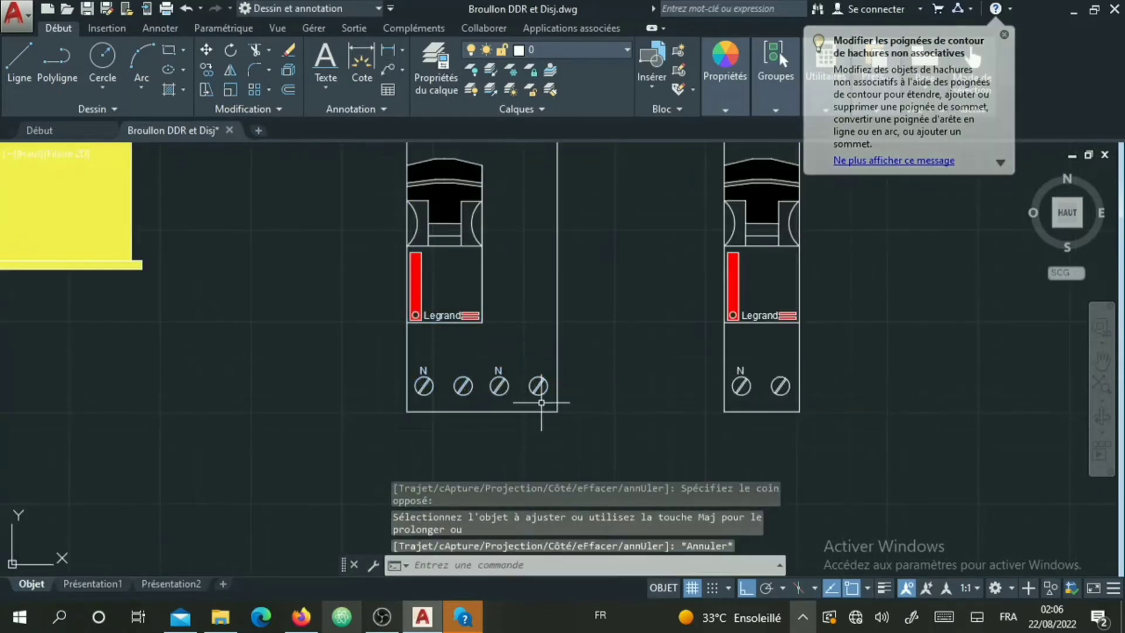
Step: Erase the left breaker's terminal screws and N labels, then select its cover, windows and red bar
{"action": "left_click", "coordinate": [544, 402]}
{"action": "left_click", "coordinate": [426, 361]}
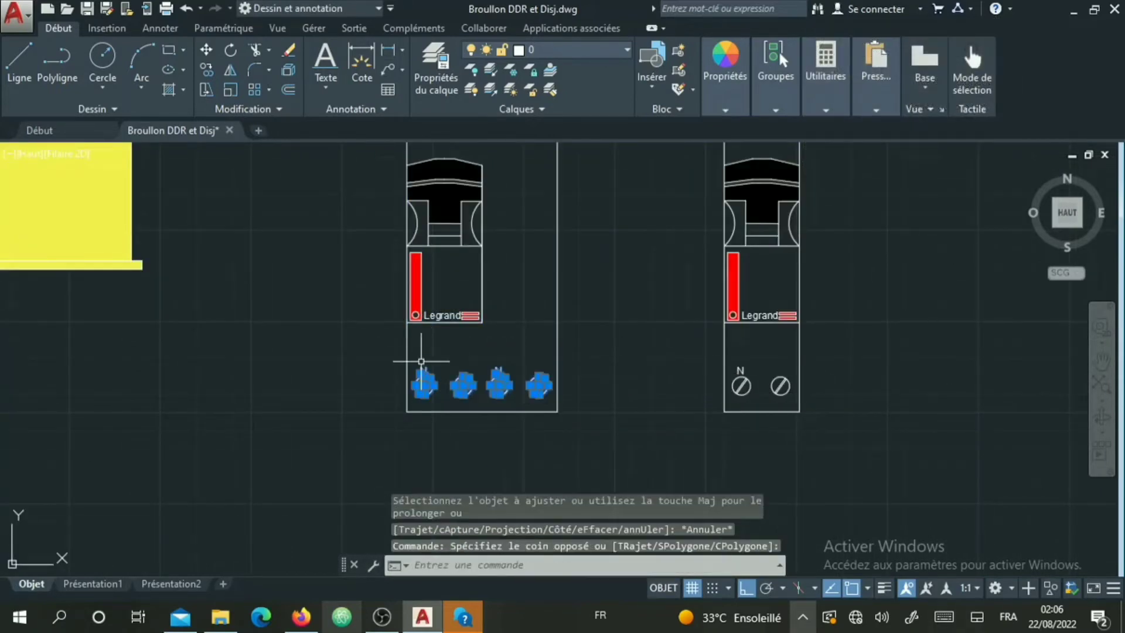
{"action": "key", "text": "Delete"}
{"action": "middle_click_drag", "start_coordinate": [491, 294], "coordinate": [522, 372]}
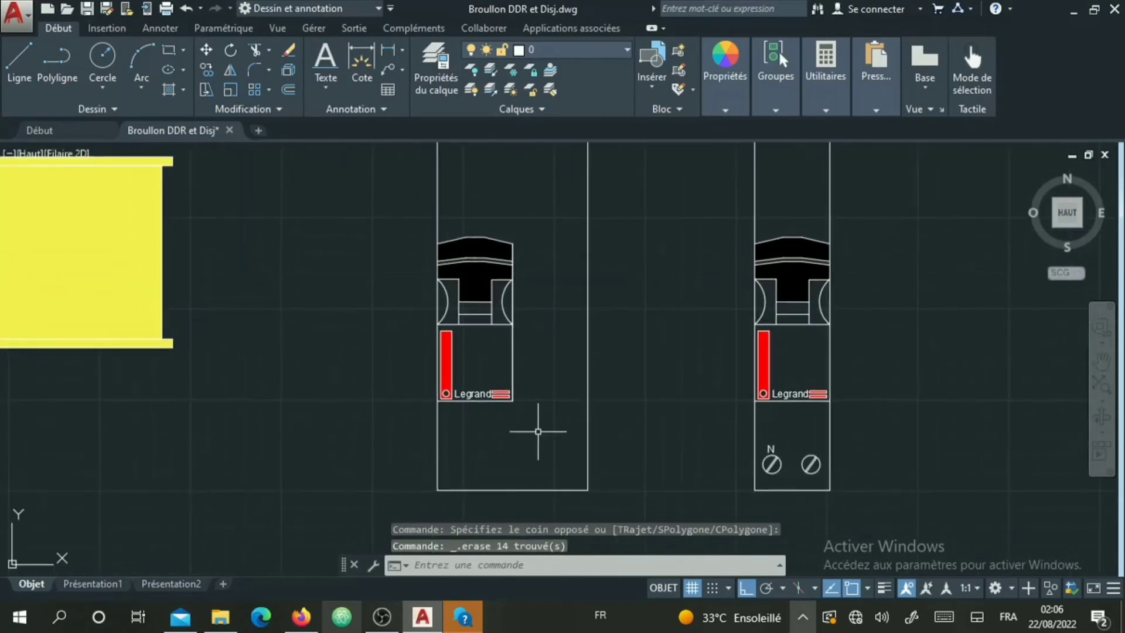
{"action": "left_click", "coordinate": [537, 432]}
{"action": "left_click", "coordinate": [477, 207]}
Step: Move the selected cover parts slightly to the right
{"action": "scroll", "coordinate": [462, 232], "scroll_direction": "up", "scroll_amount": 2}
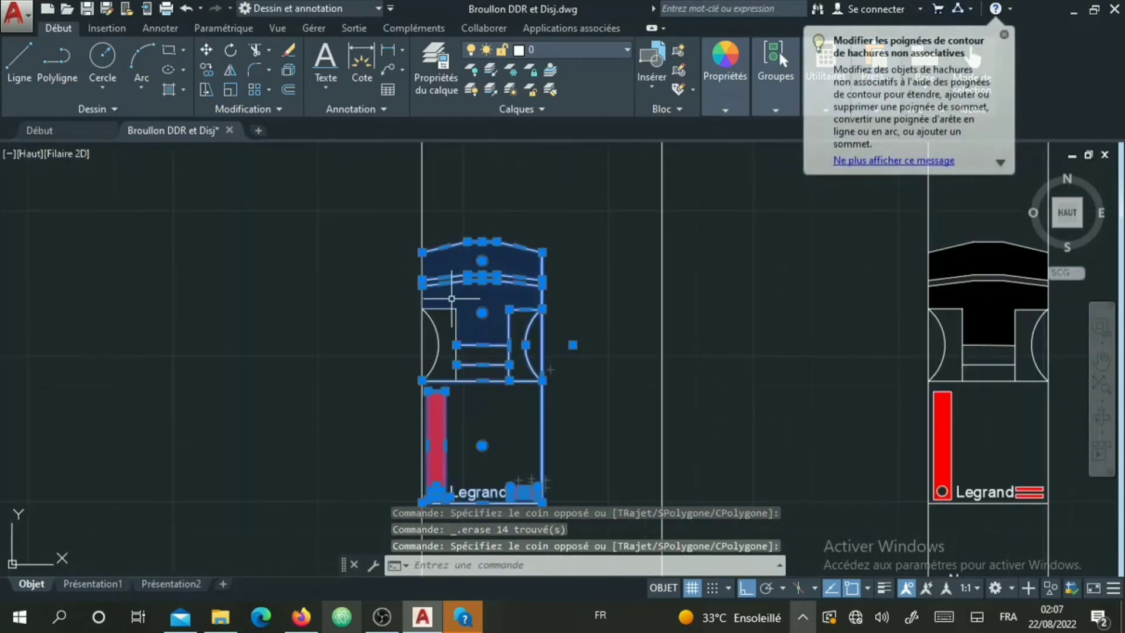
{"action": "right_click", "coordinate": [453, 224]}
{"action": "left_click", "coordinate": [485, 342]}
{"action": "scroll", "coordinate": [463, 369], "scroll_direction": "up", "scroll_amount": 2}
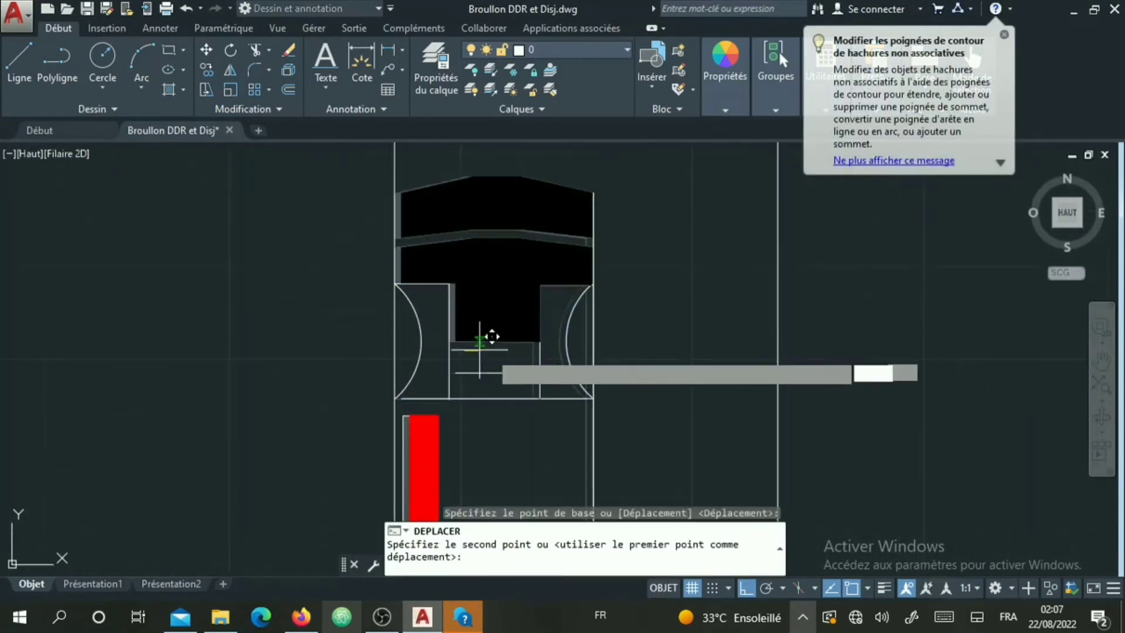
{"action": "left_click", "coordinate": [501, 346]}
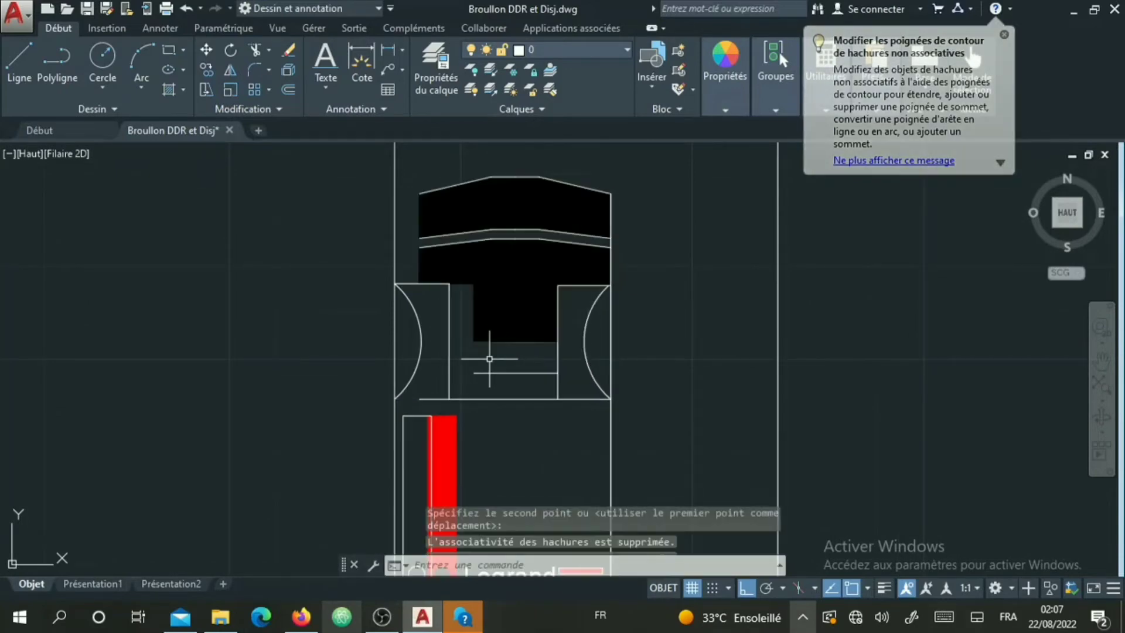
{"action": "scroll", "coordinate": [543, 324], "scroll_direction": "down", "scroll_amount": 4}
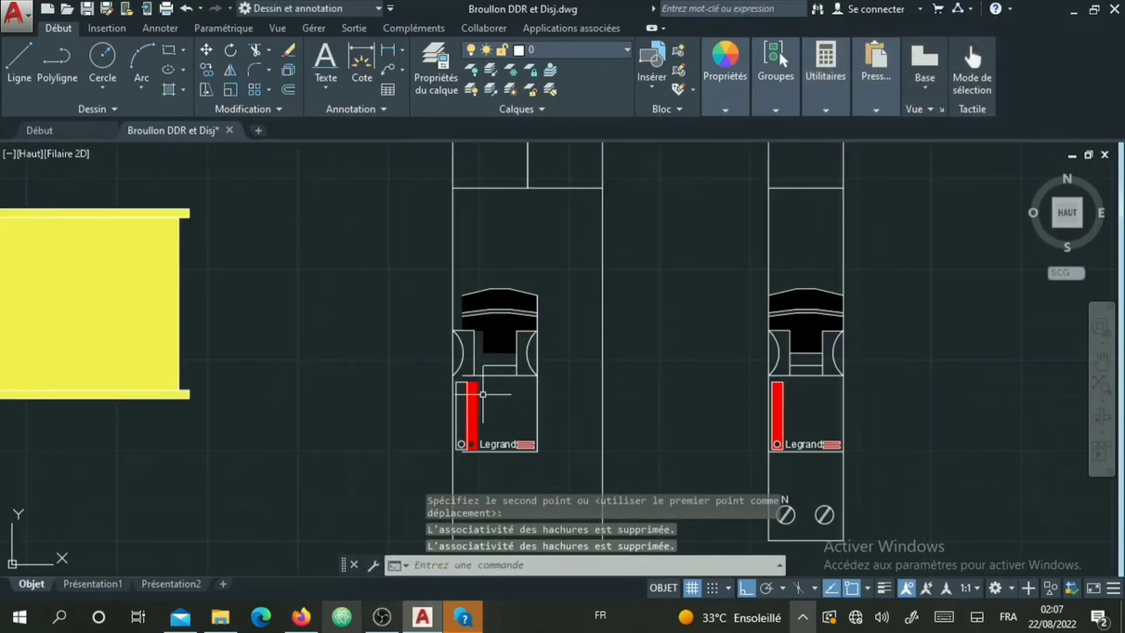
Step: Cancel a stray polyline and undo the last three actions, including the cover move
{"action": "left_click", "coordinate": [62, 80]}
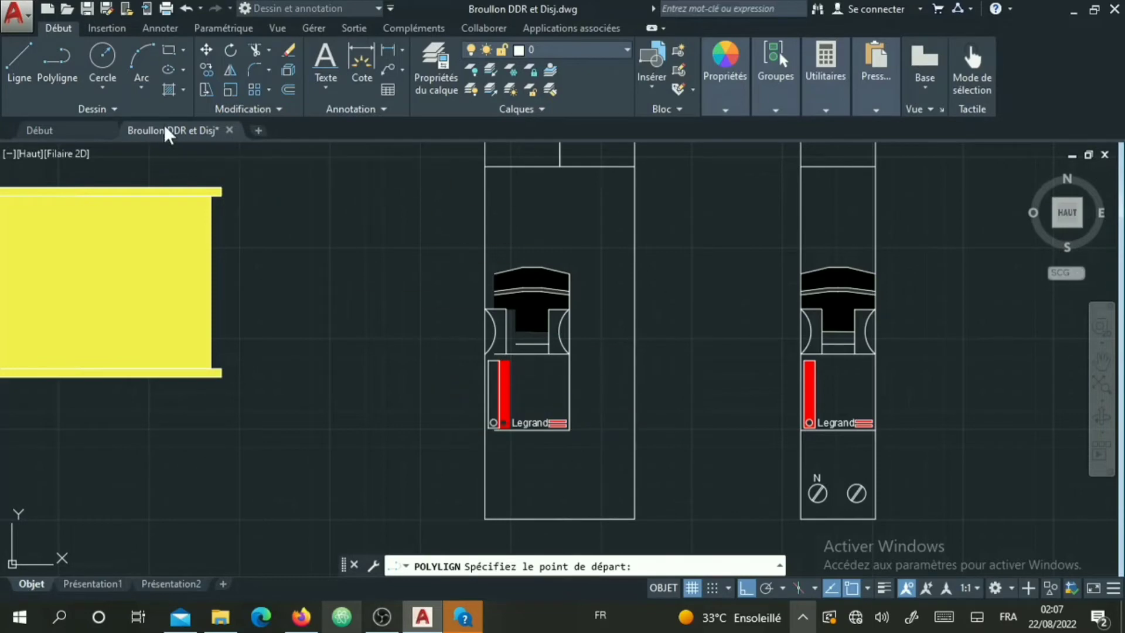
{"action": "key", "text": "Escape"}
{"action": "left_click", "coordinate": [183, 9]}
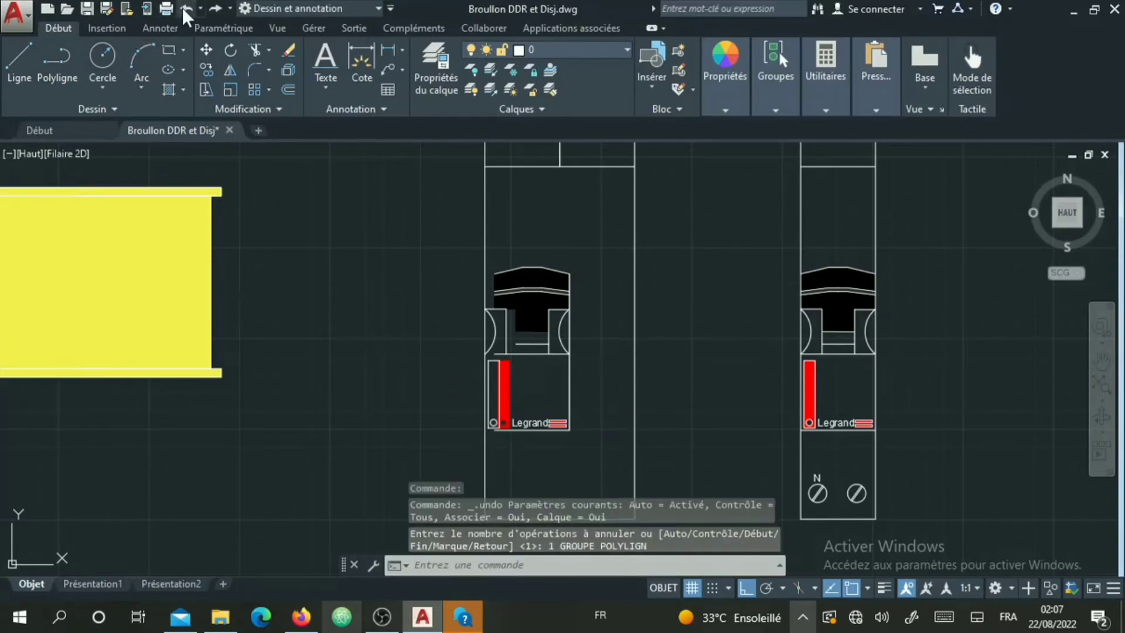
{"action": "left_click", "coordinate": [182, 7]}
{"action": "left_click", "coordinate": [178, 7]}
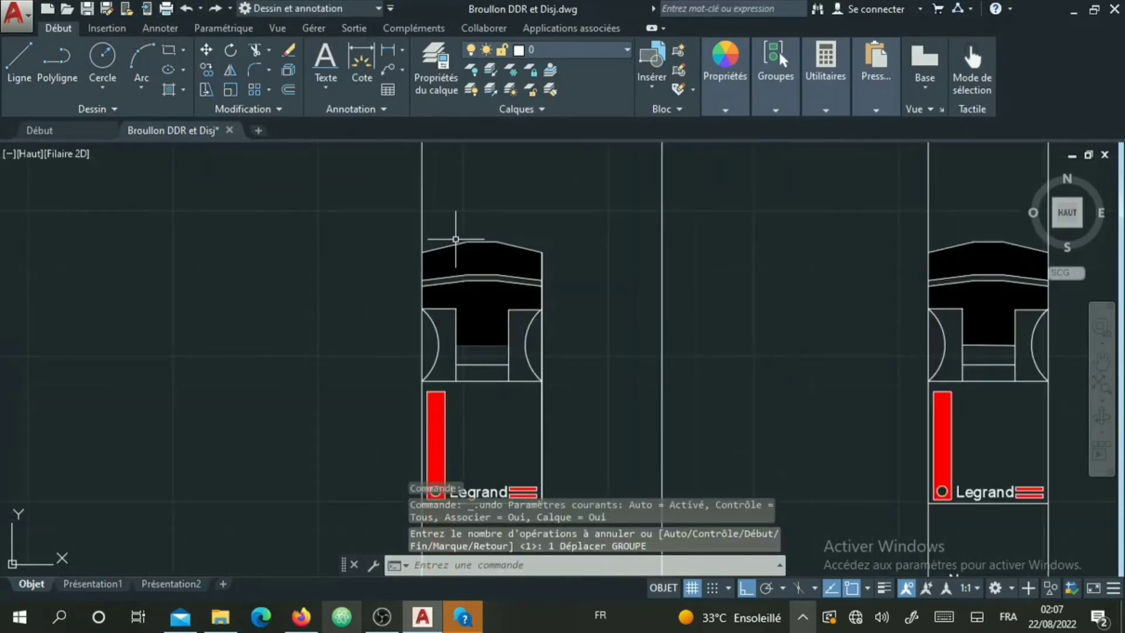
Step: Reselect the left breaker's cover, arc windows and red bar and shift them slightly right
{"action": "left_click", "coordinate": [555, 410]}
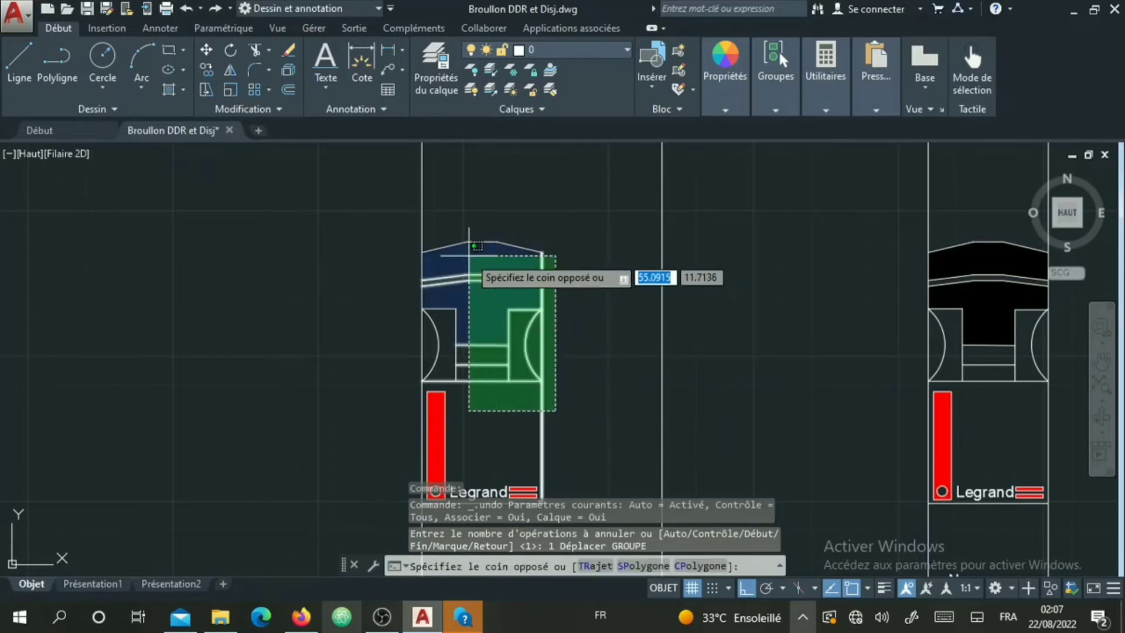
{"action": "left_click", "coordinate": [426, 237]}
{"action": "right_click", "coordinate": [442, 223]}
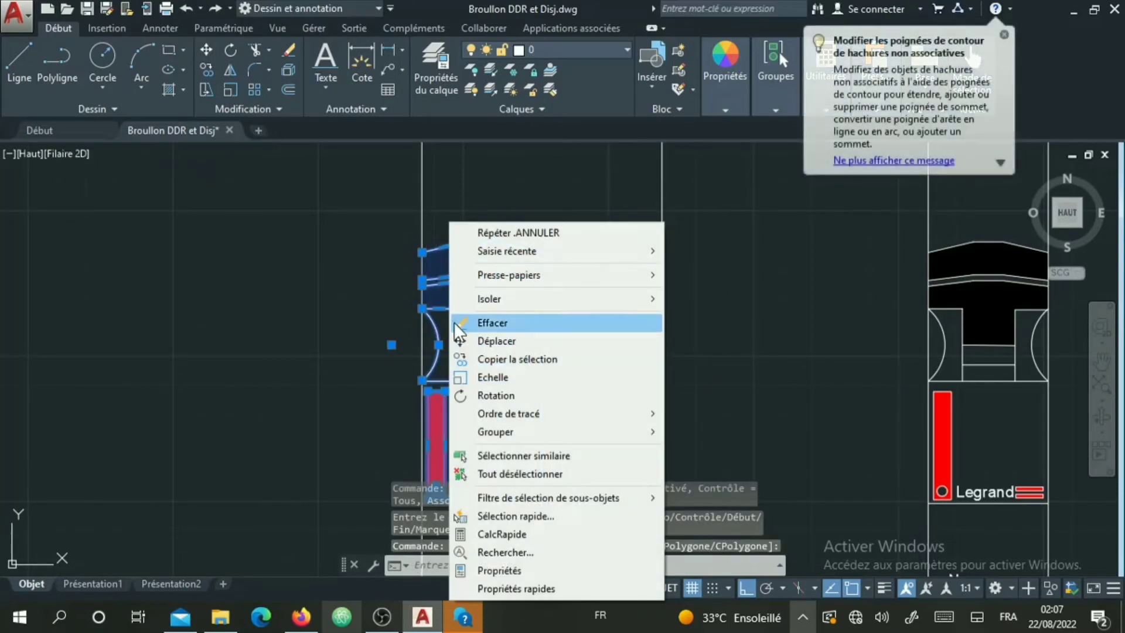
{"action": "left_click", "coordinate": [478, 349]}
{"action": "left_click", "coordinate": [479, 407]}
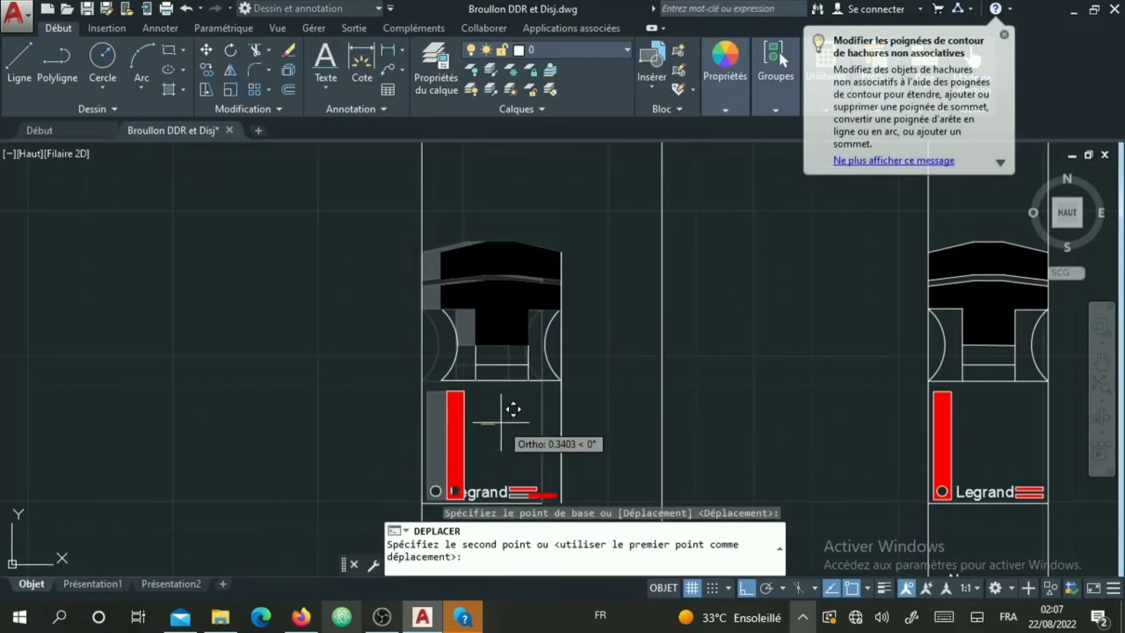
{"action": "left_click", "coordinate": [502, 423]}
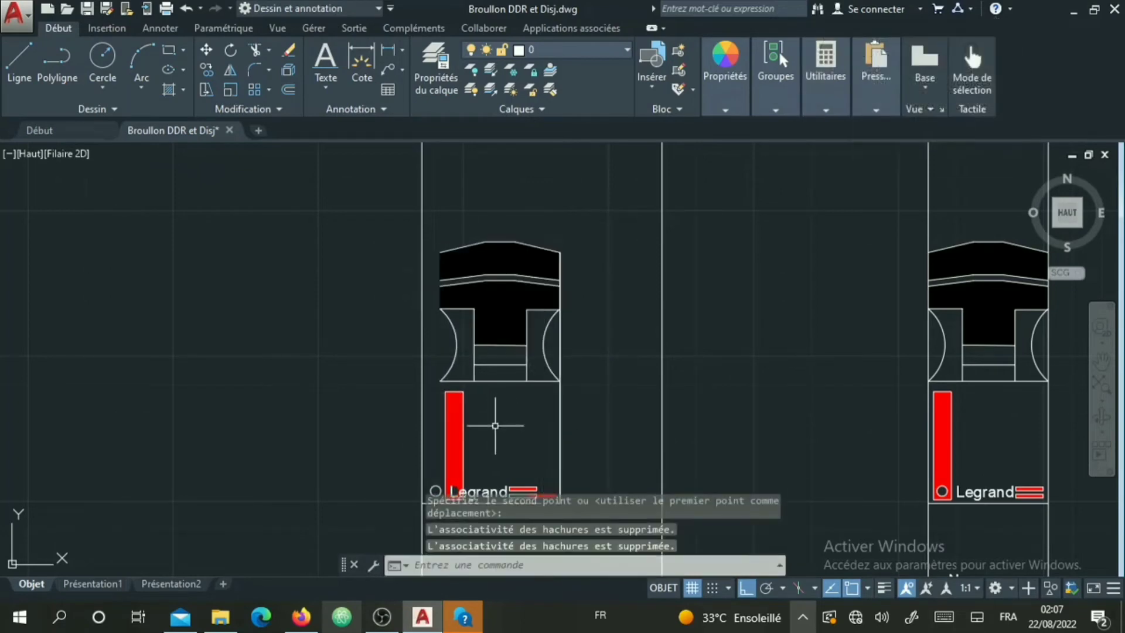
{"action": "scroll", "coordinate": [498, 431], "scroll_direction": "down", "scroll_amount": 2}
{"action": "left_click", "coordinate": [51, 77]}
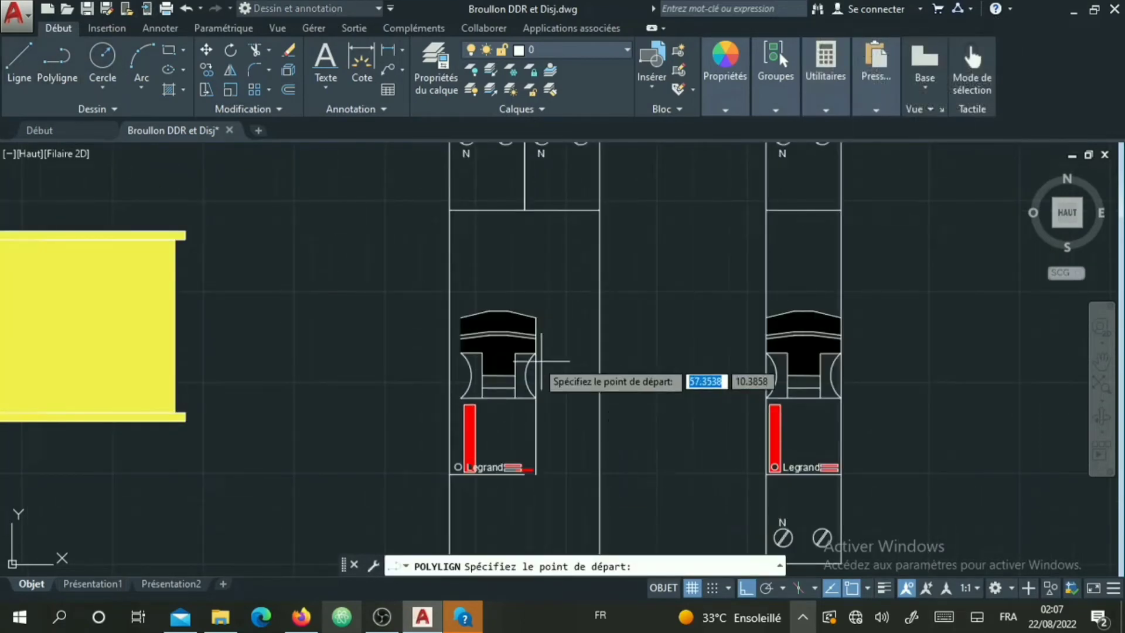
Step: Draw a short vertical polyline down from the cover's top-left corner
{"action": "scroll", "coordinate": [445, 363], "scroll_direction": "up", "scroll_amount": 2}
{"action": "left_click", "coordinate": [471, 290]}
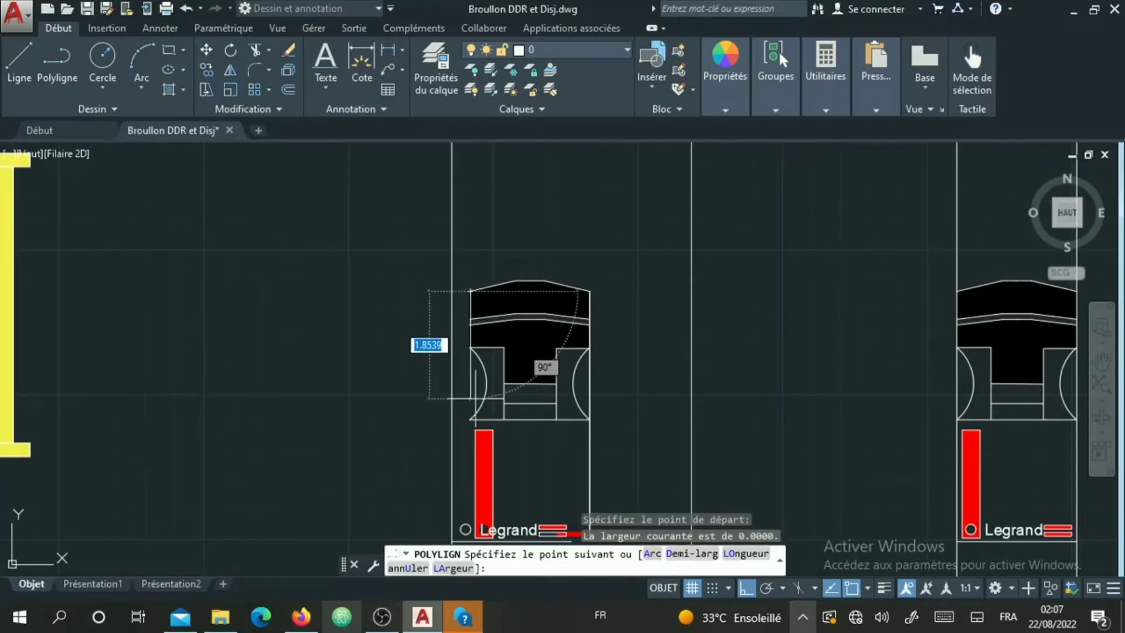
{"action": "left_click", "coordinate": [470, 418]}
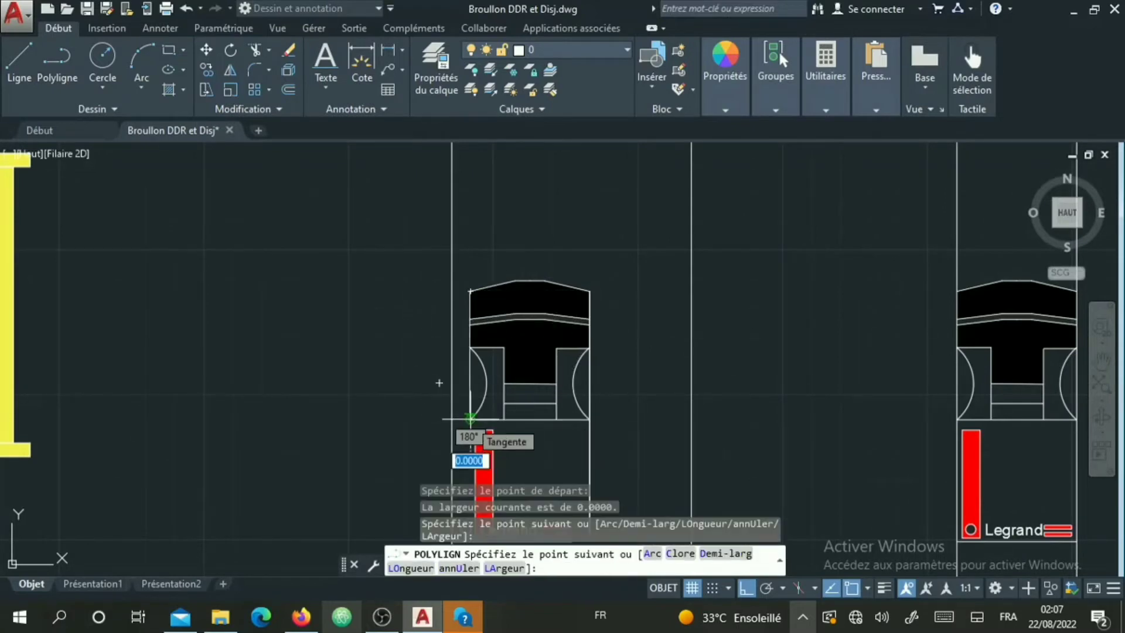
{"action": "key", "text": "Escape"}
{"action": "scroll", "coordinate": [527, 387], "scroll_direction": "down", "scroll_amount": 2}
{"action": "scroll", "coordinate": [538, 378], "scroll_direction": "down", "scroll_amount": 1}
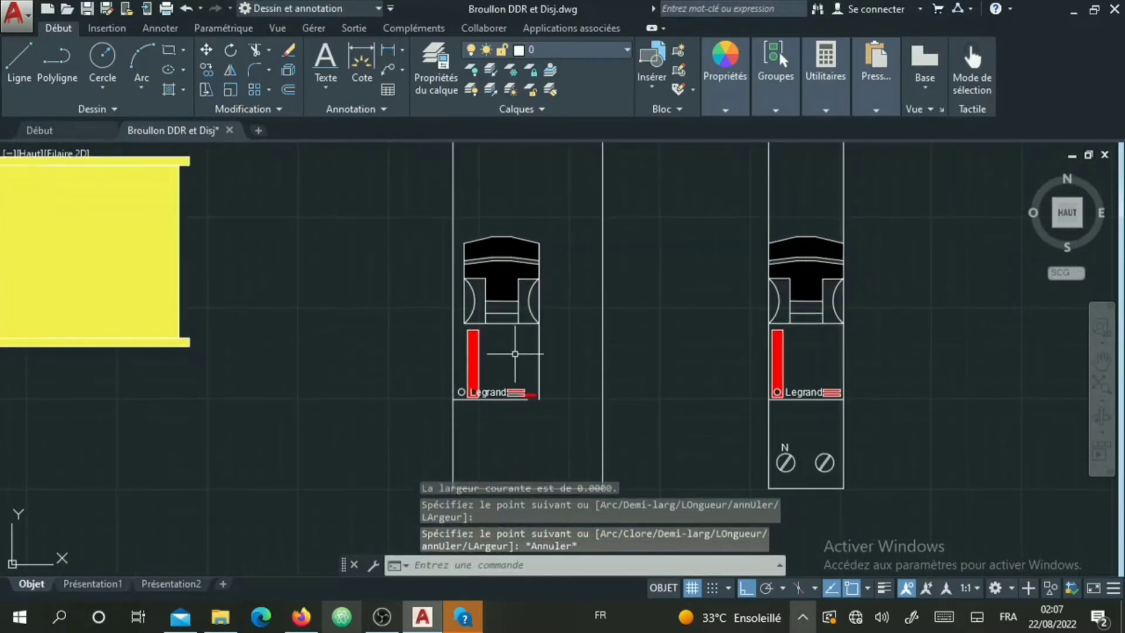
{"action": "scroll", "coordinate": [555, 369], "scroll_direction": "down", "scroll_amount": 1}
Step: Trim the excess lines on the left breaker
{"action": "left_click", "coordinate": [555, 368]}
{"action": "left_click", "coordinate": [490, 269]}
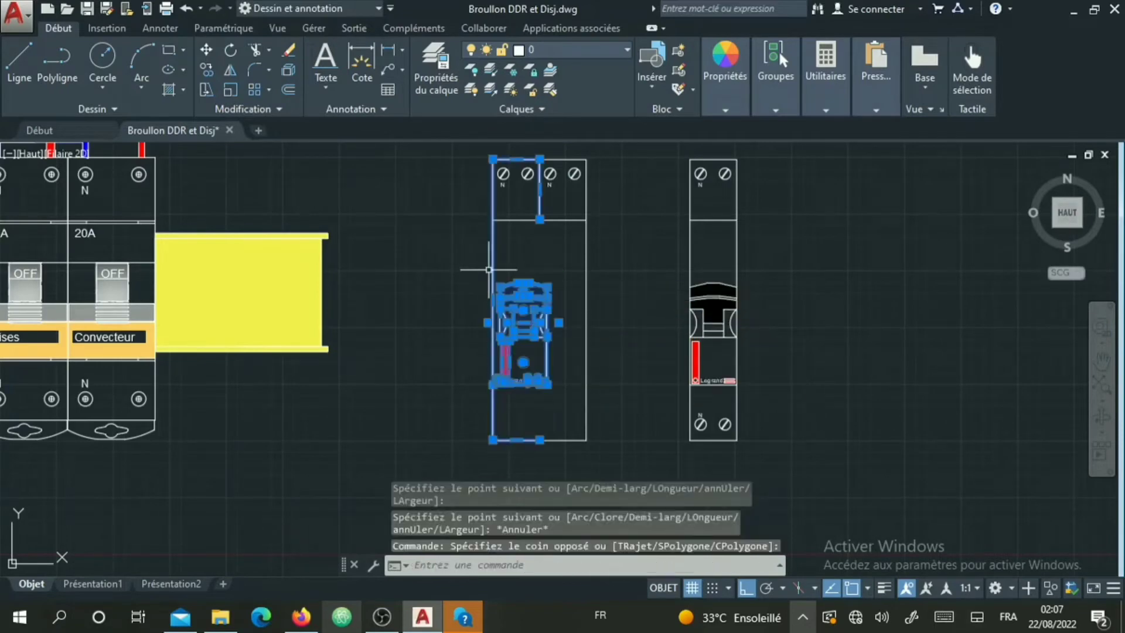
{"action": "left_click", "coordinate": [256, 50]}
{"action": "scroll", "coordinate": [536, 343], "scroll_direction": "up", "scroll_amount": 2}
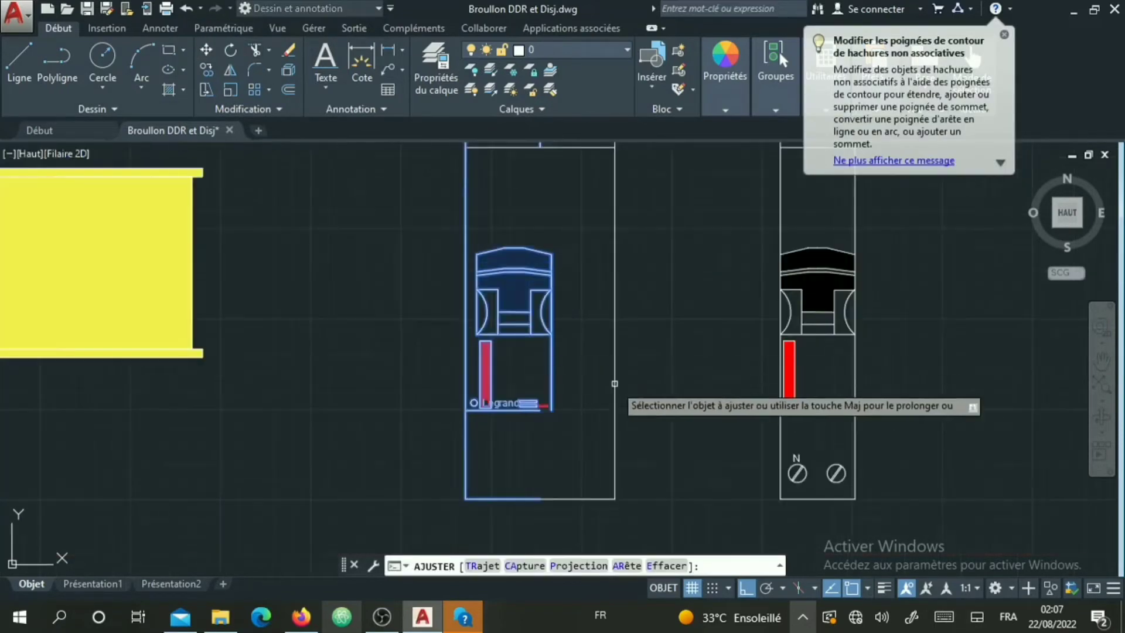
{"action": "left_click", "coordinate": [567, 388]}
{"action": "left_click", "coordinate": [528, 359]}
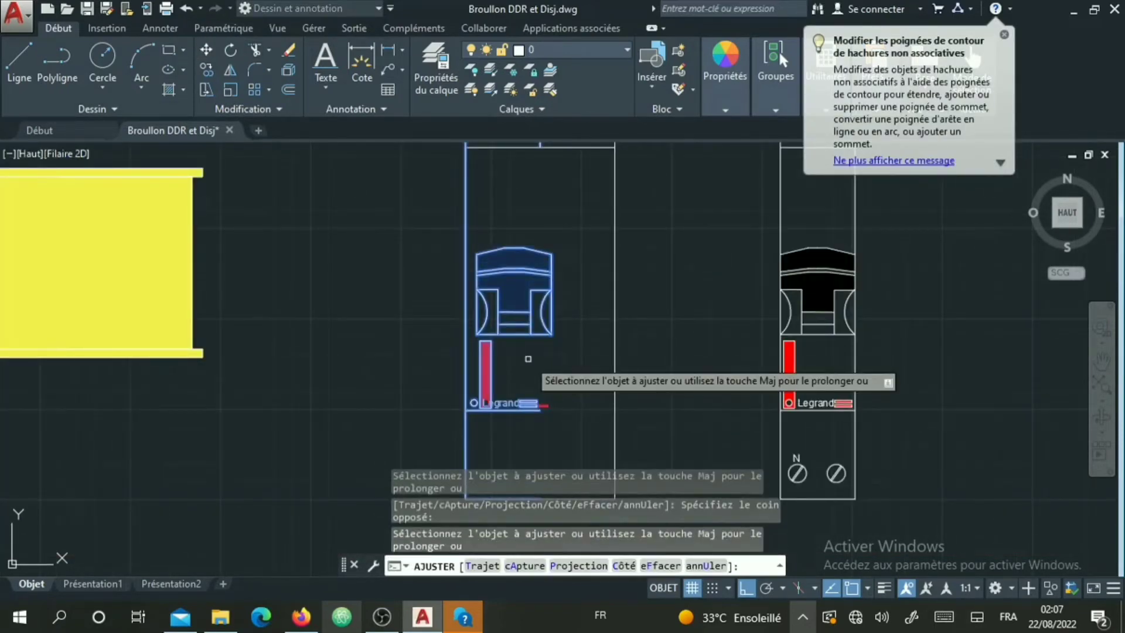
{"action": "key", "text": "Return"}
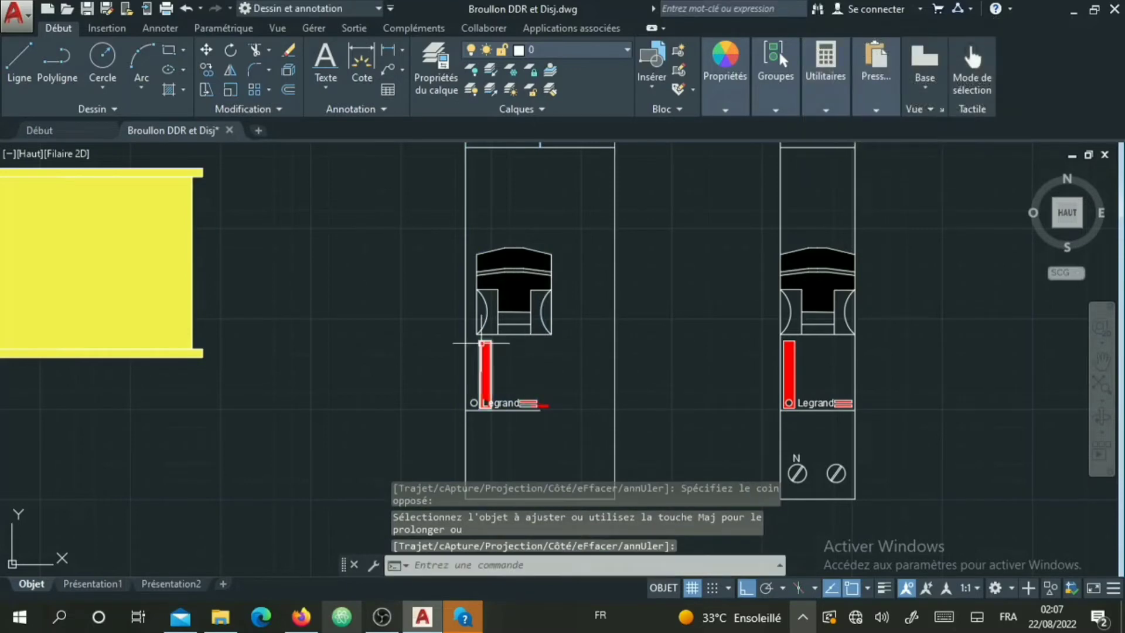
Step: Draw a short polyline from the cover's top-right corner to the module's side edge
{"action": "type", "text": "pl"}
{"action": "key", "text": "Return"}
{"action": "scroll", "coordinate": [557, 231], "scroll_direction": "up", "scroll_amount": 5}
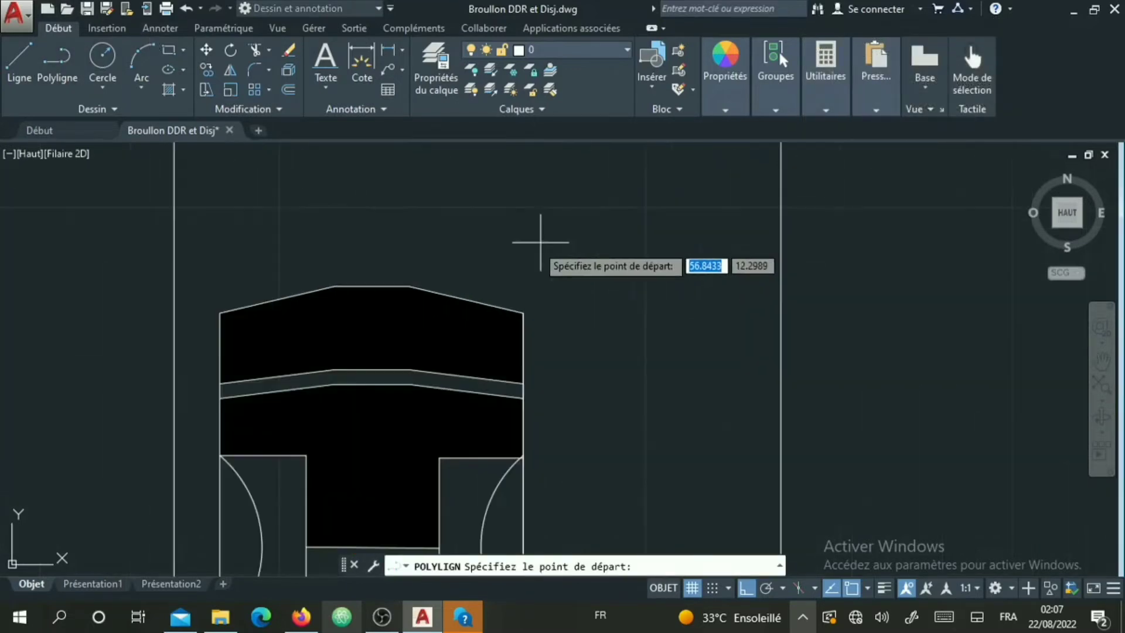
{"action": "left_click", "coordinate": [523, 312]}
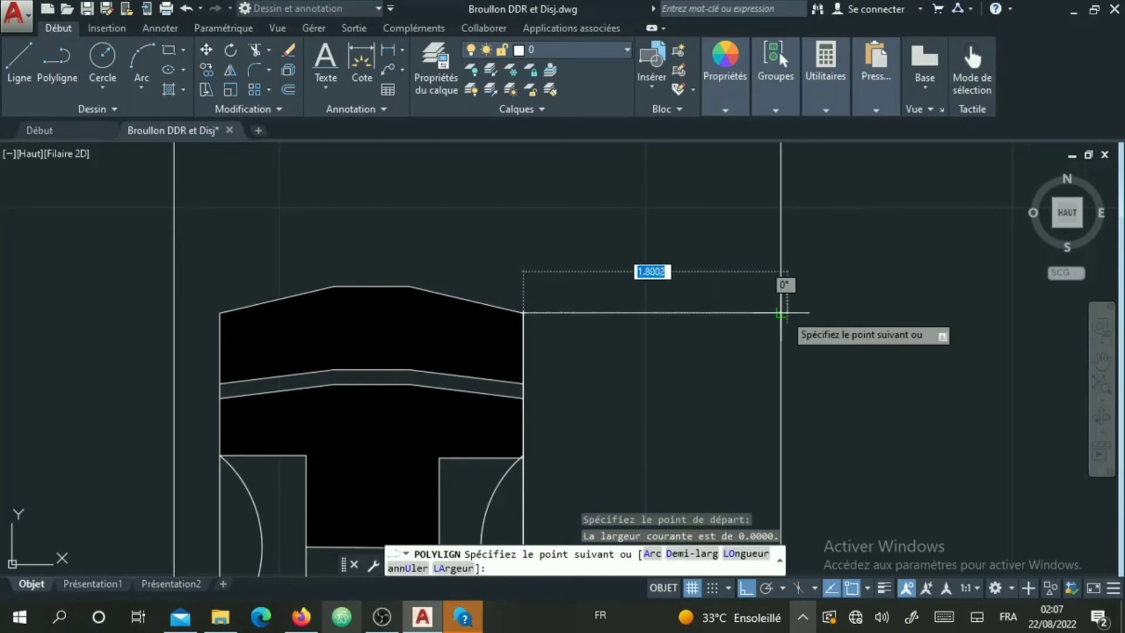
{"action": "key", "text": "Escape"}
{"action": "scroll", "coordinate": [662, 326], "scroll_direction": "down", "scroll_amount": 5}
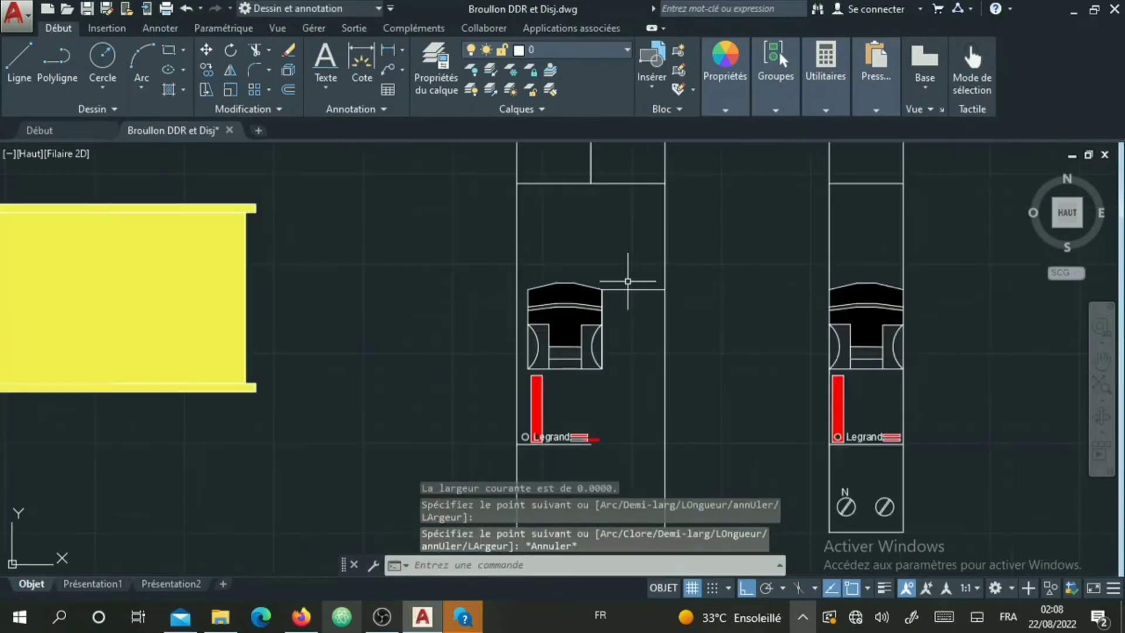
Step: Zoom in on the Legrand label and begin selecting the lines beside the Legrand bars
{"action": "middle_click_drag", "start_coordinate": [635, 357], "coordinate": [621, 313]}
{"action": "middle_click_drag", "start_coordinate": [574, 401], "coordinate": [567, 388]}
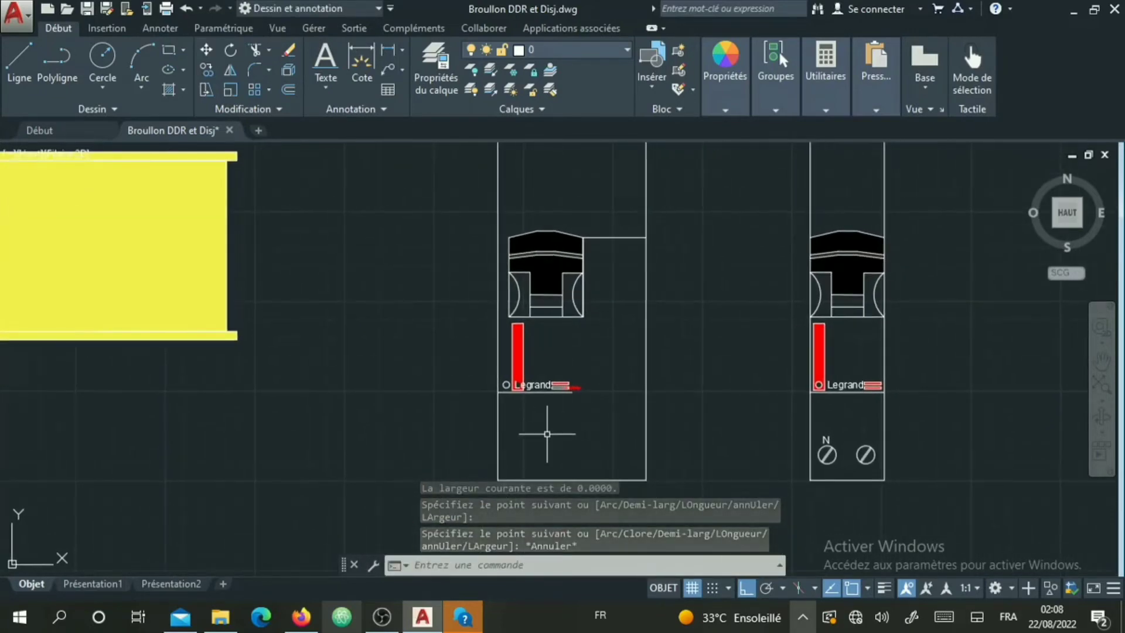
{"action": "scroll", "coordinate": [547, 419], "scroll_direction": "up", "scroll_amount": 4}
{"action": "left_click", "coordinate": [590, 372]}
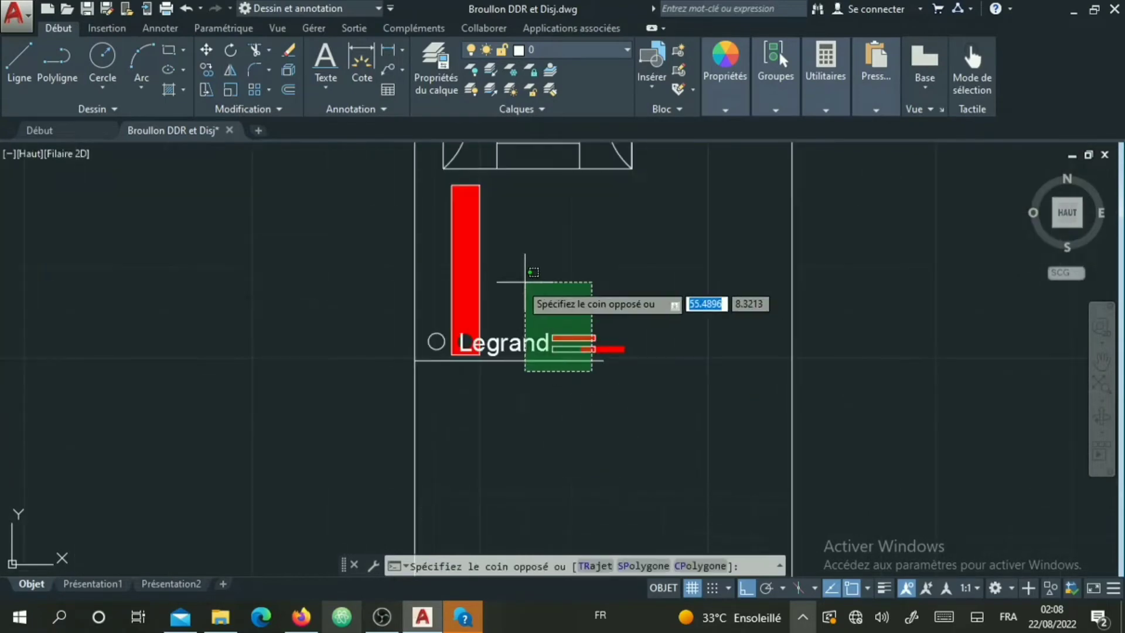
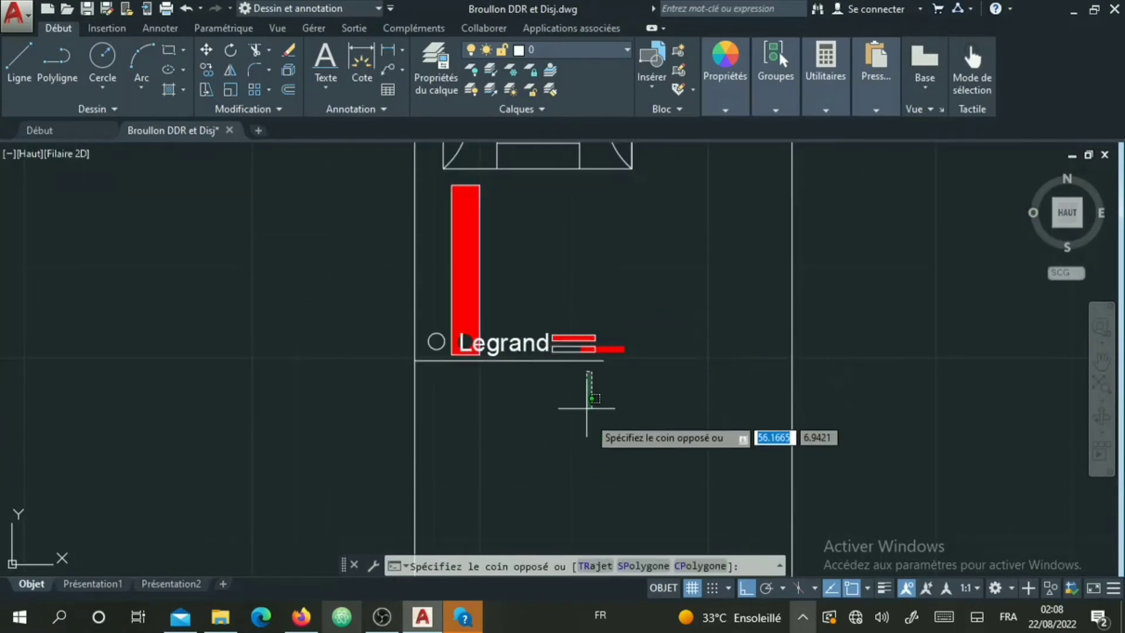
Step: Erase the two red solid hatch fills from the Legrand module's bars, keeping the outlines
{"action": "left_click", "coordinate": [587, 389]}
{"action": "left_click", "coordinate": [615, 360]}
{"action": "left_click", "coordinate": [560, 320]}
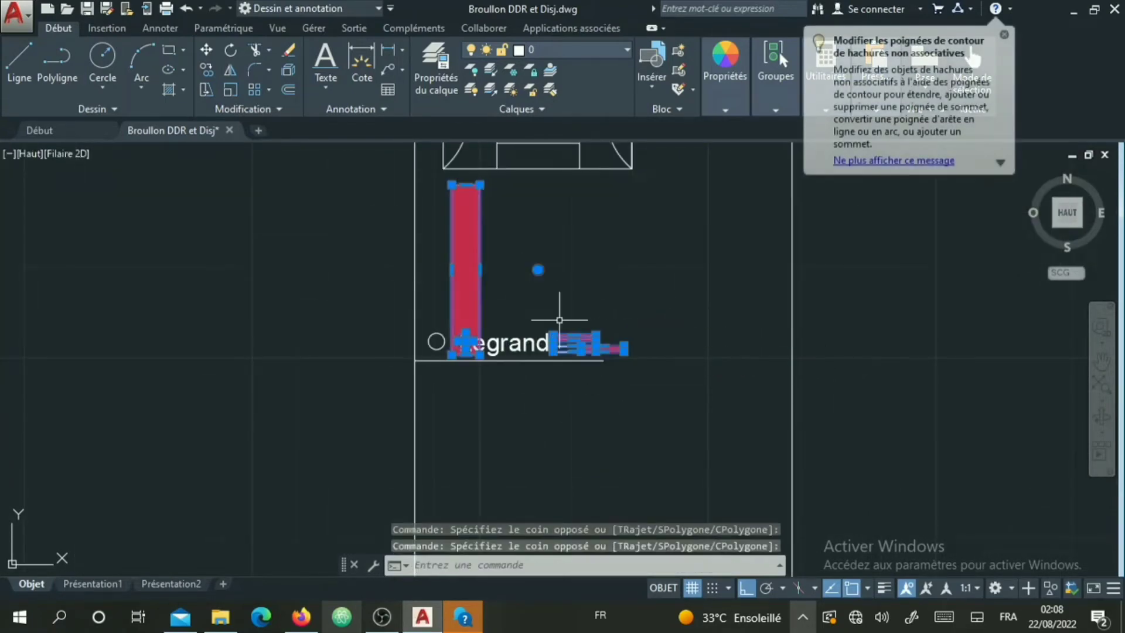
{"action": "key", "text": "Escape"}
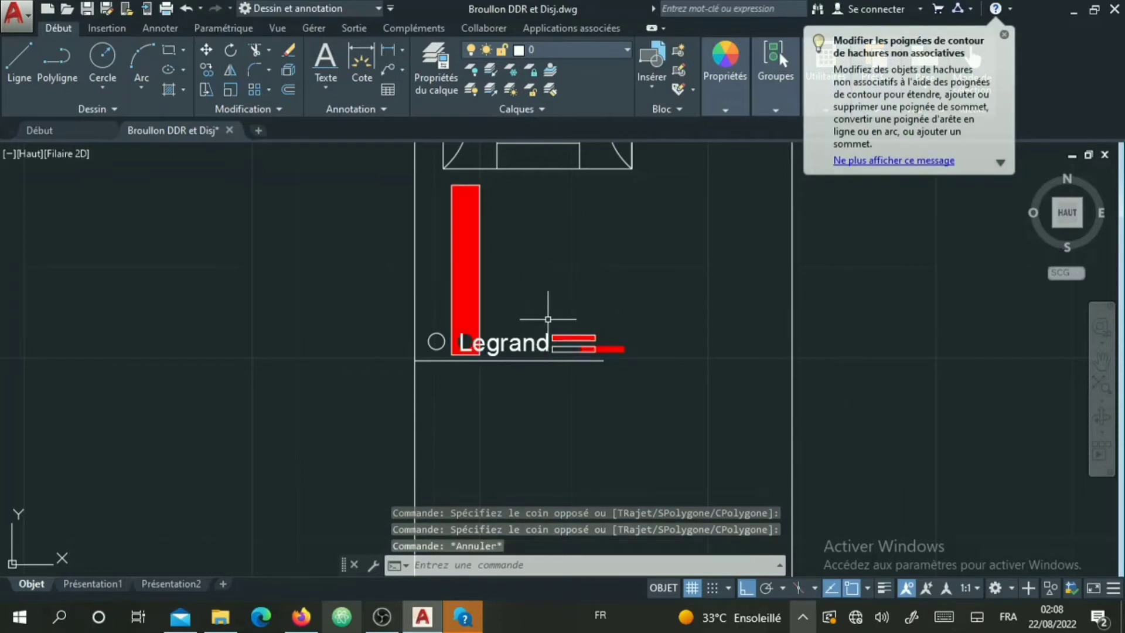
{"action": "scroll", "coordinate": [551, 322], "scroll_direction": "up", "scroll_amount": 3}
{"action": "left_click", "coordinate": [550, 294]}
{"action": "left_click", "coordinate": [729, 371]}
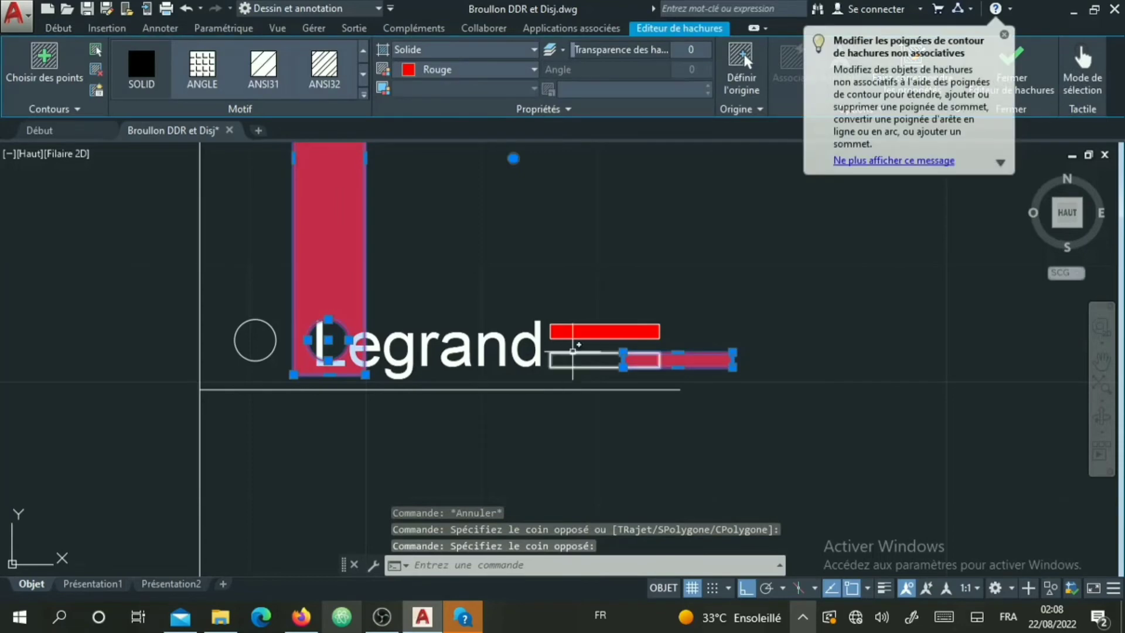
{"action": "scroll", "coordinate": [573, 348], "scroll_direction": "down", "scroll_amount": 2}
{"action": "scroll", "coordinate": [607, 372], "scroll_direction": "down", "scroll_amount": 2}
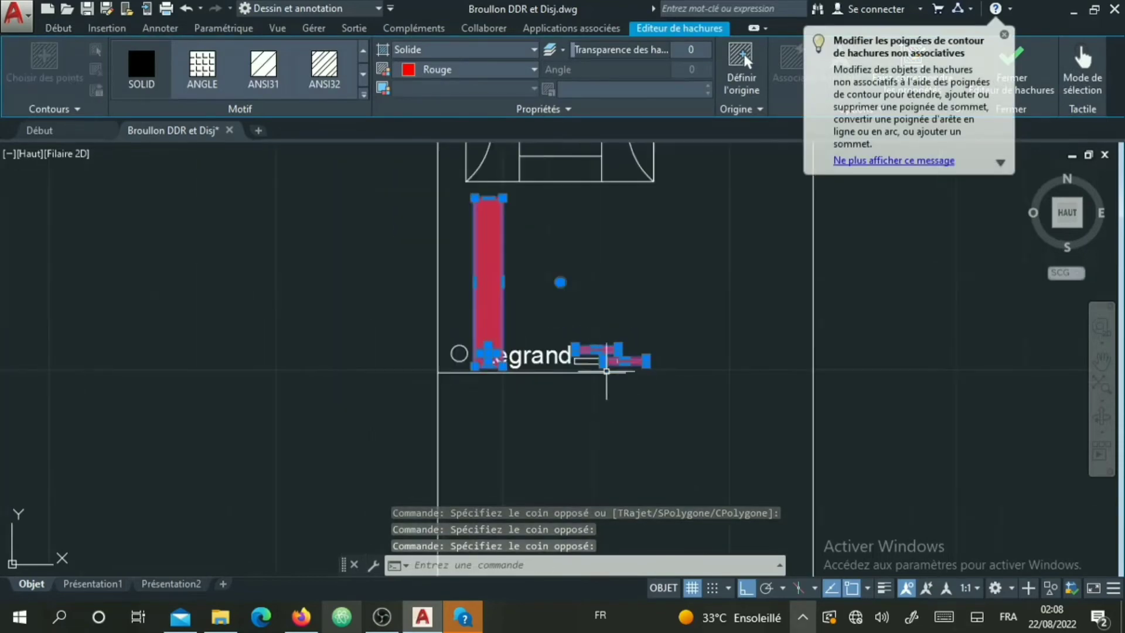
{"action": "key", "text": "Delete"}
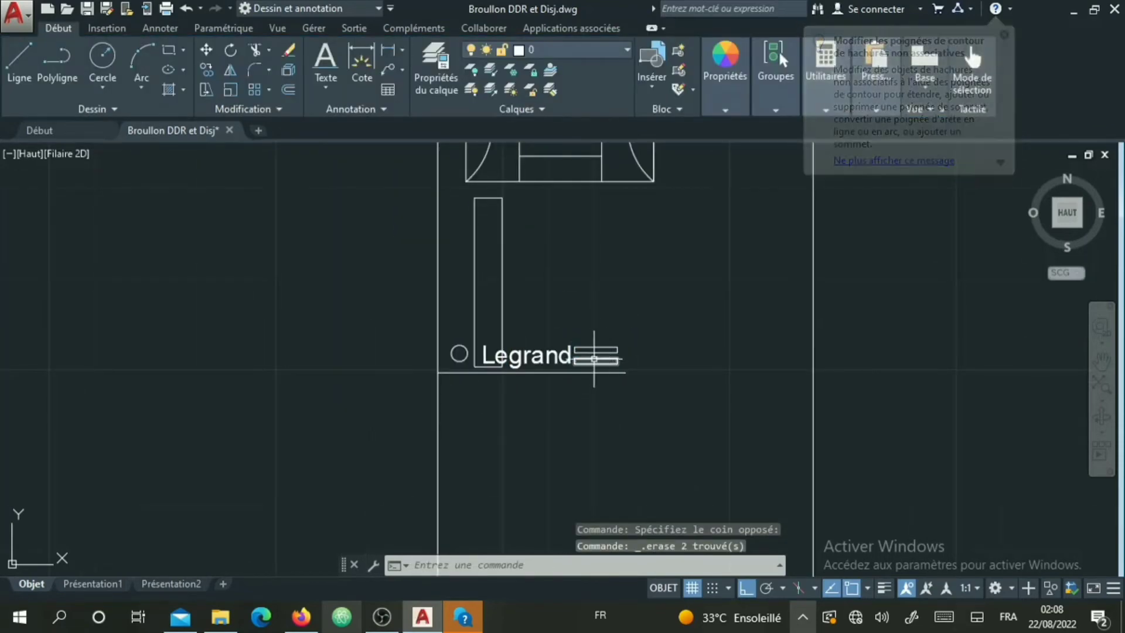
Step: Move the tall bar outline slightly to the left with Déplacer
{"action": "left_click", "coordinate": [472, 305]}
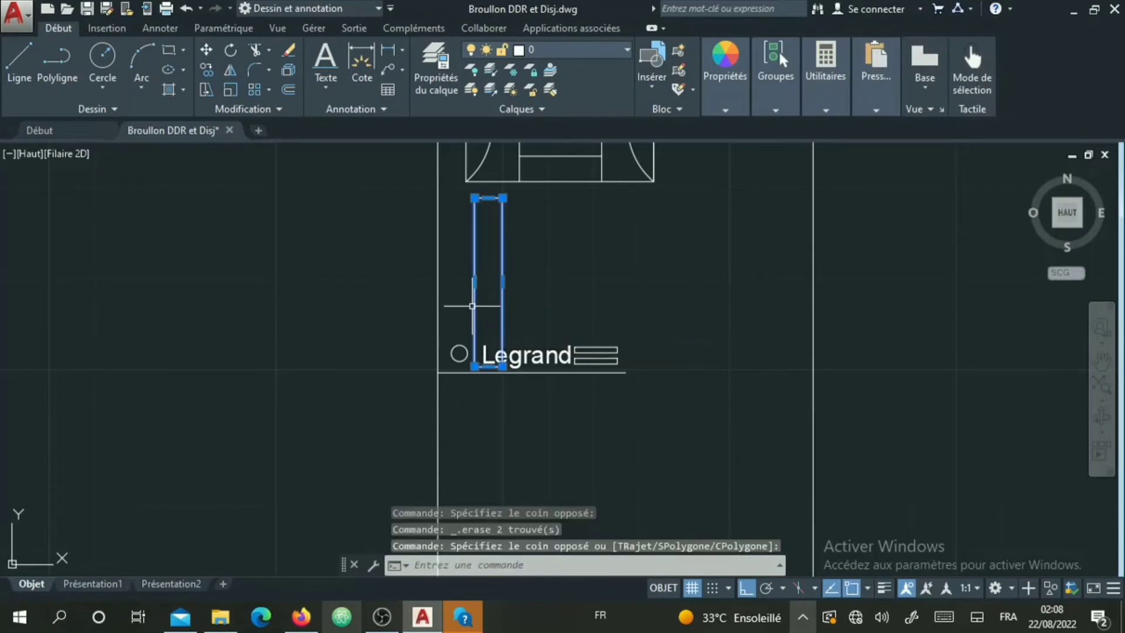
{"action": "right_click", "coordinate": [483, 314]}
{"action": "left_click", "coordinate": [527, 317]}
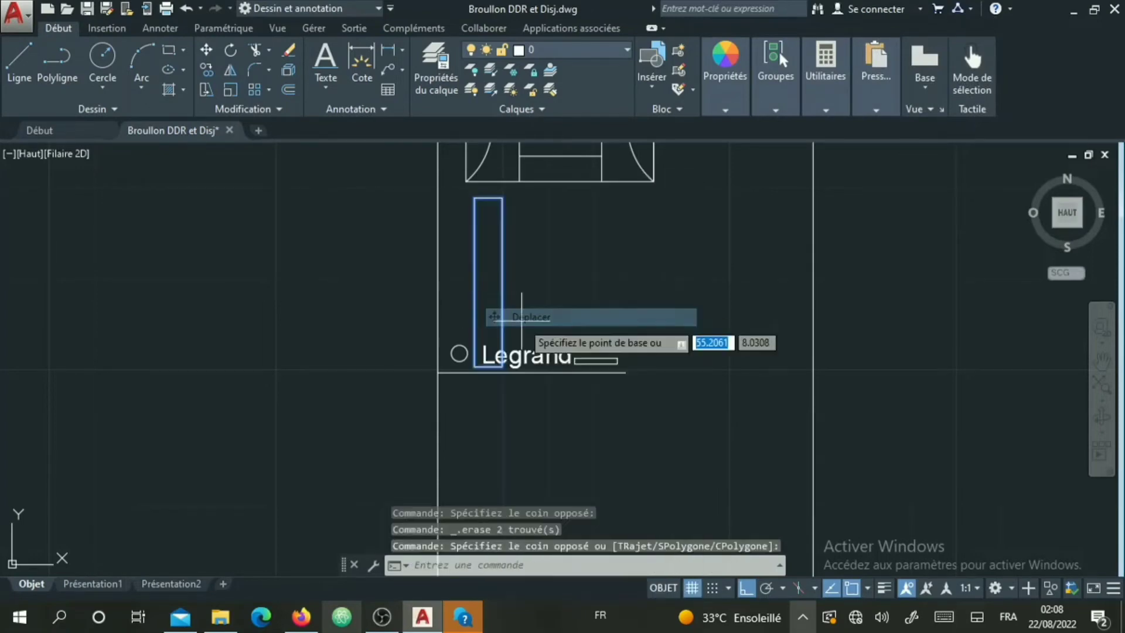
{"action": "left_click", "coordinate": [492, 303]}
{"action": "scroll", "coordinate": [483, 295], "scroll_direction": "up", "scroll_amount": 2}
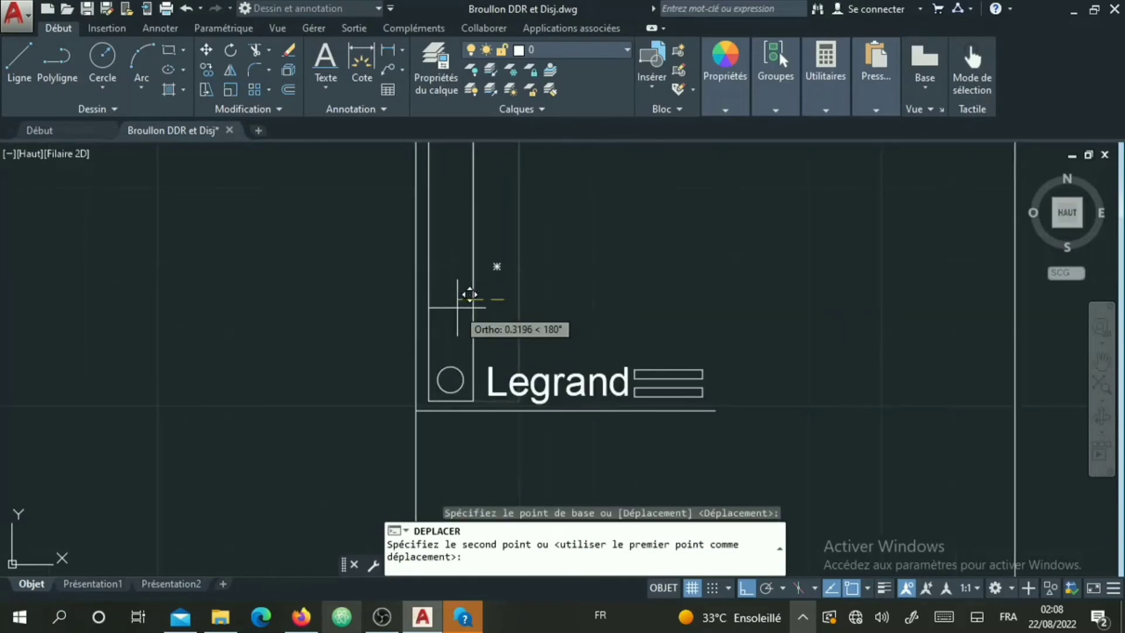
{"action": "left_click", "coordinate": [463, 301]}
Step: Grip-stretch the upper thin bar beside Legrand to the right
{"action": "left_click", "coordinate": [696, 399]}
{"action": "left_click", "coordinate": [659, 336]}
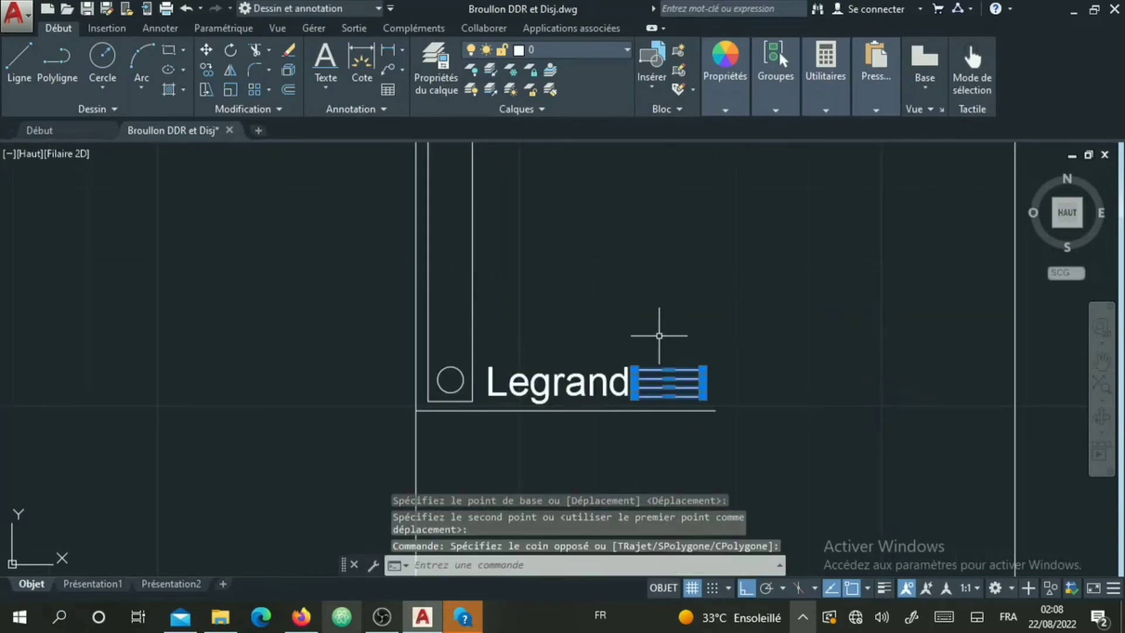
{"action": "scroll", "coordinate": [713, 373], "scroll_direction": "up", "scroll_amount": 4}
{"action": "scroll", "coordinate": [686, 372], "scroll_direction": "up", "scroll_amount": 2}
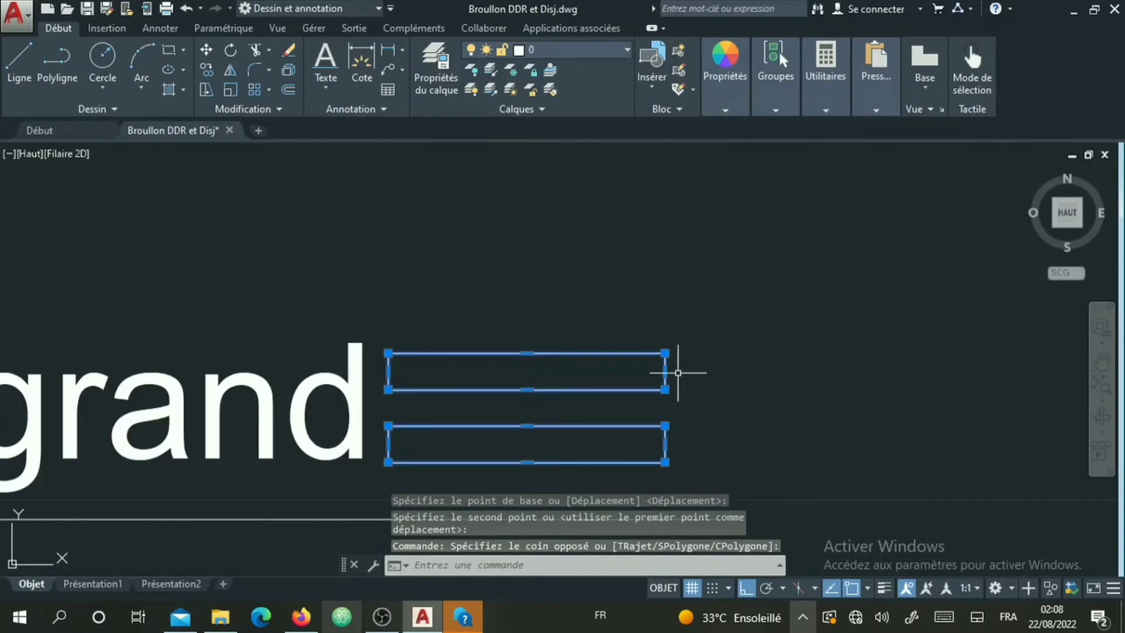
{"action": "left_click", "coordinate": [673, 371]}
{"action": "scroll", "coordinate": [667, 370], "scroll_direction": "down", "scroll_amount": 6}
{"action": "scroll", "coordinate": [668, 370], "scroll_direction": "down", "scroll_amount": 2}
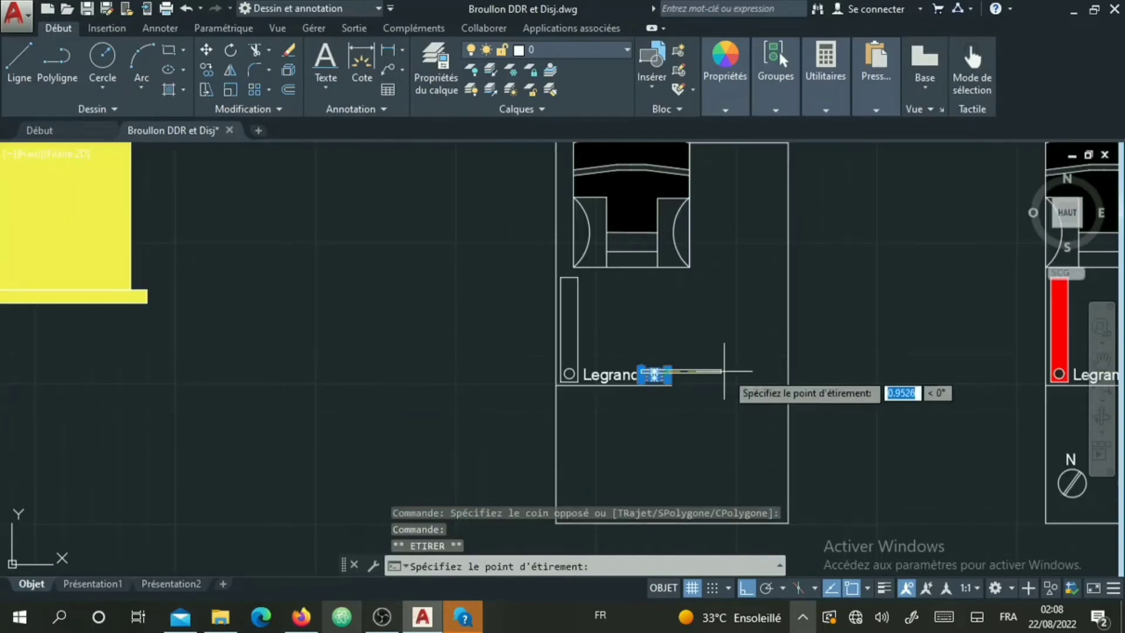
{"action": "scroll", "coordinate": [732, 371], "scroll_direction": "up", "scroll_amount": 1}
{"action": "left_click", "coordinate": [698, 375]}
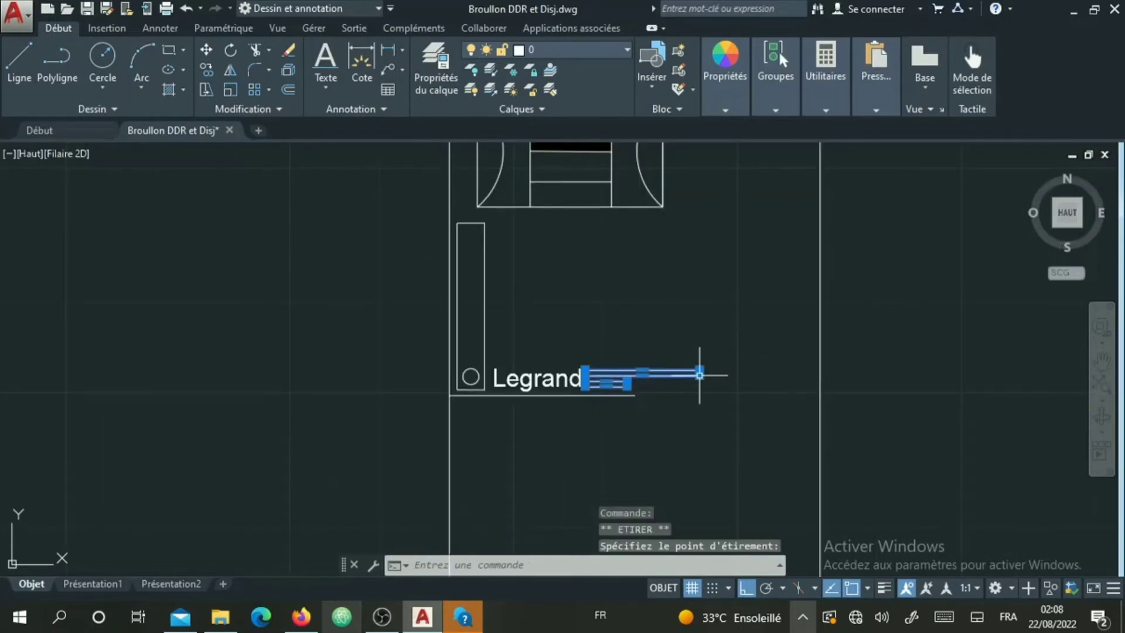
{"action": "scroll", "coordinate": [654, 391], "scroll_direction": "up", "scroll_amount": 5}
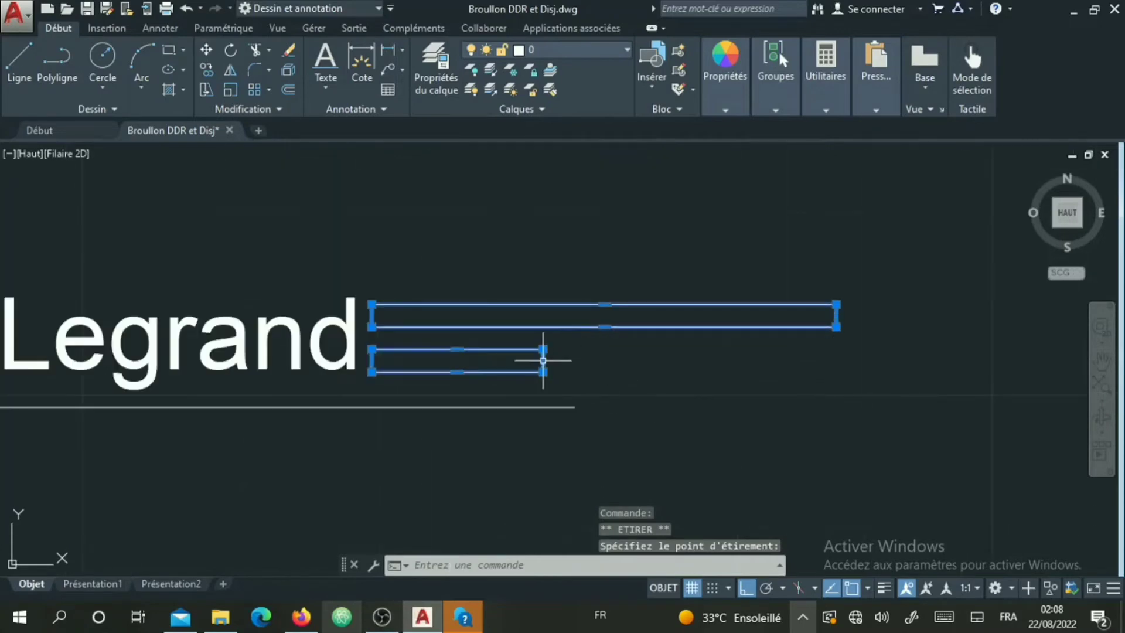
{"action": "left_click", "coordinate": [543, 360]}
{"action": "scroll", "coordinate": [735, 363], "scroll_direction": "down", "scroll_amount": 4}
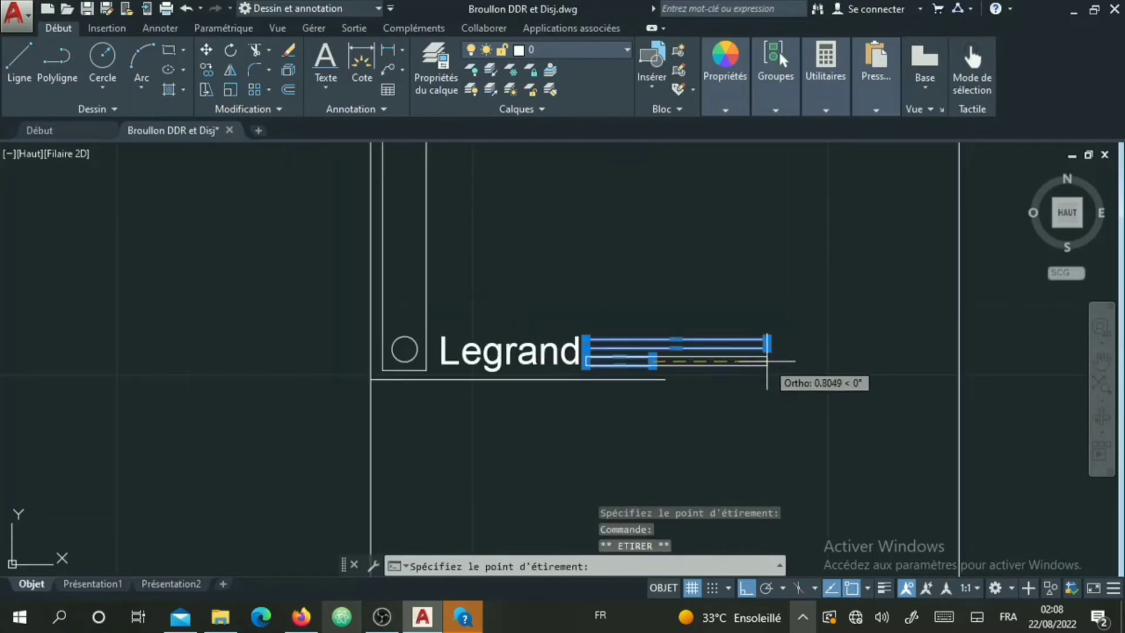
{"action": "scroll", "coordinate": [767, 361], "scroll_direction": "up", "scroll_amount": 4}
{"action": "key", "text": "Escape"}
{"action": "scroll", "coordinate": [640, 337], "scroll_direction": "down", "scroll_amount": 4}
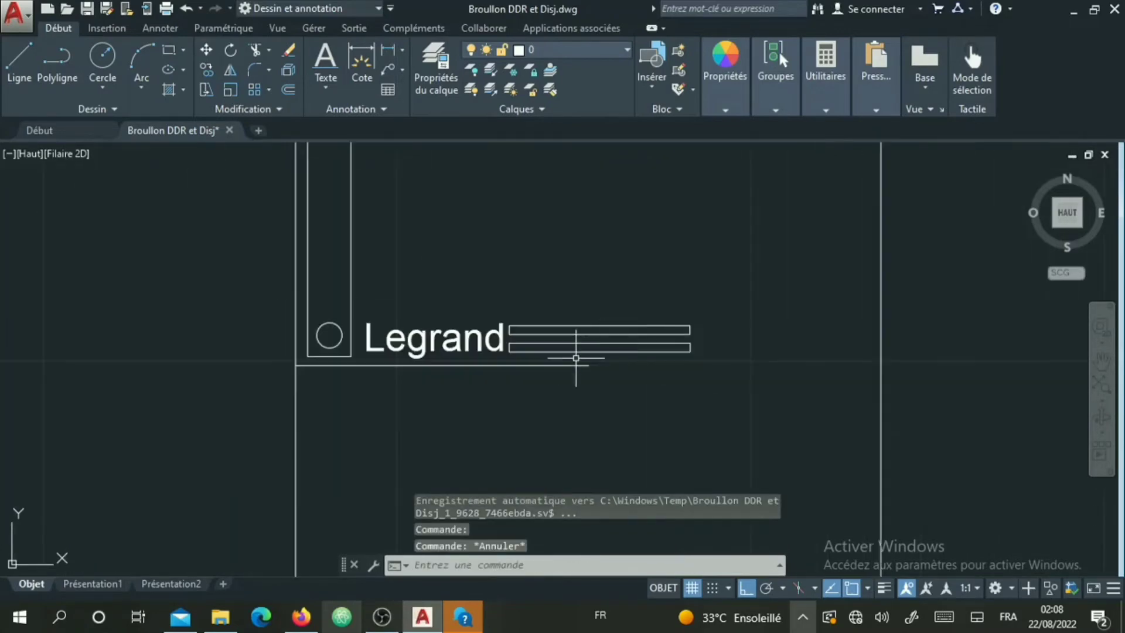
Step: Raise the horizontal line under the thin bars up to meet them
{"action": "left_click", "coordinate": [840, 434]}
{"action": "left_click", "coordinate": [486, 286]}
{"action": "left_click", "coordinate": [950, 421]}
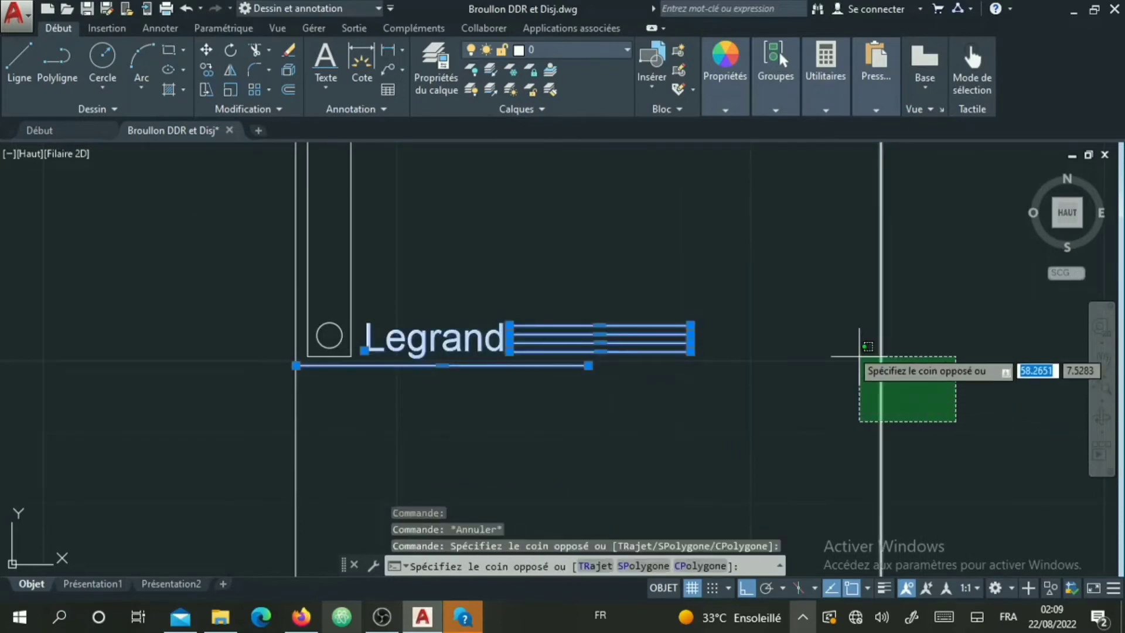
{"action": "left_click", "coordinate": [813, 320]}
{"action": "scroll", "coordinate": [410, 366], "scroll_direction": "up", "scroll_amount": 2}
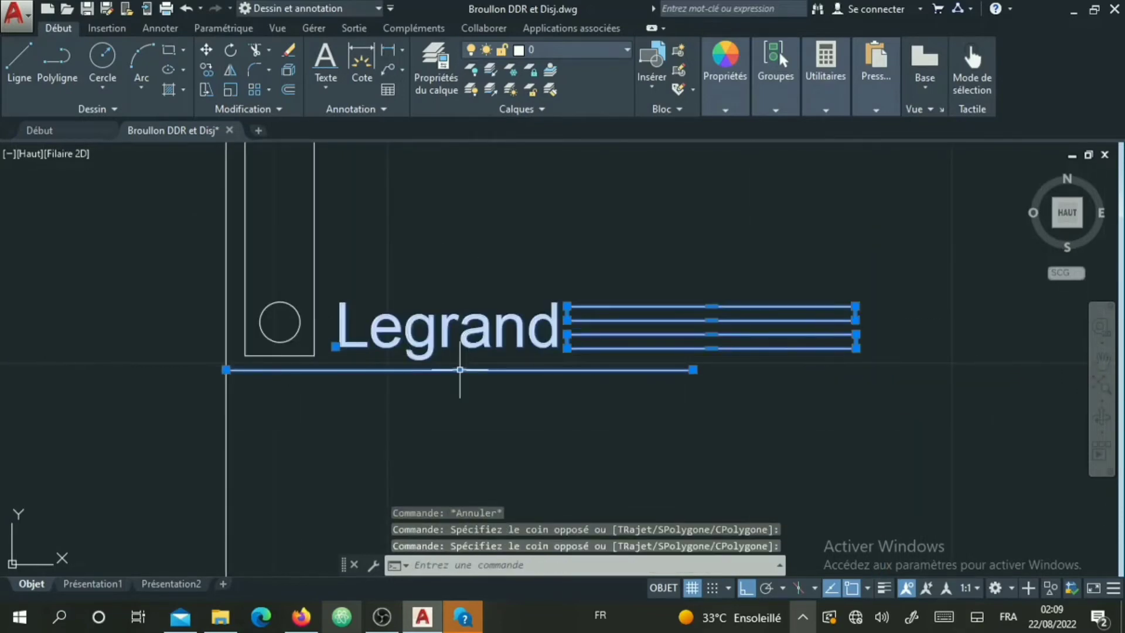
{"action": "left_click", "coordinate": [460, 370]}
{"action": "left_click", "coordinate": [460, 361]}
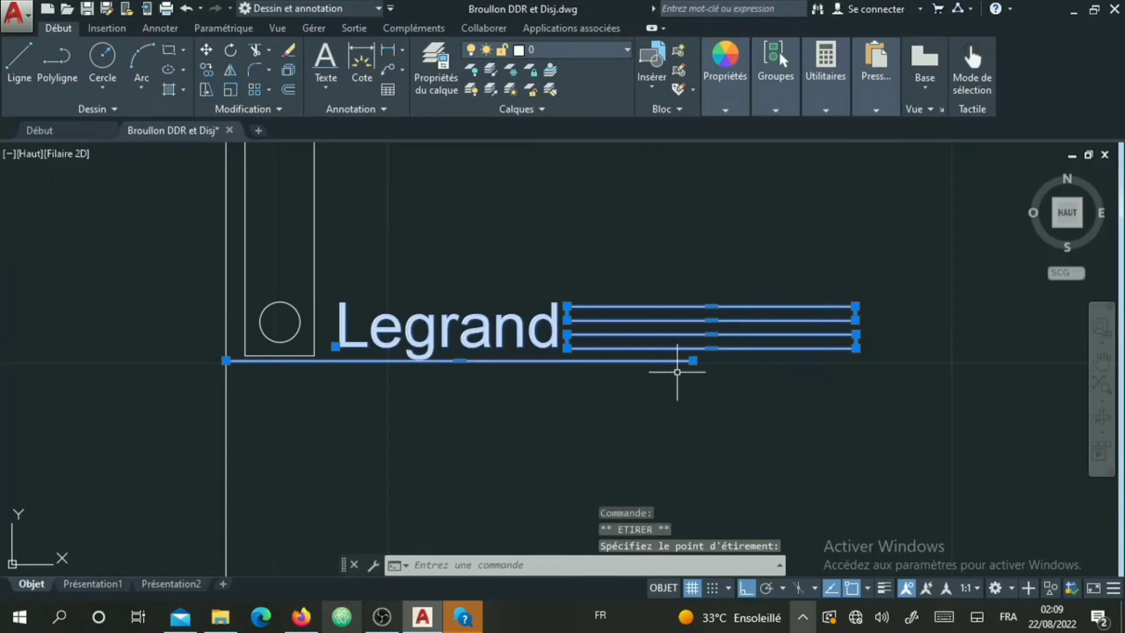
{"action": "left_click", "coordinate": [693, 360]}
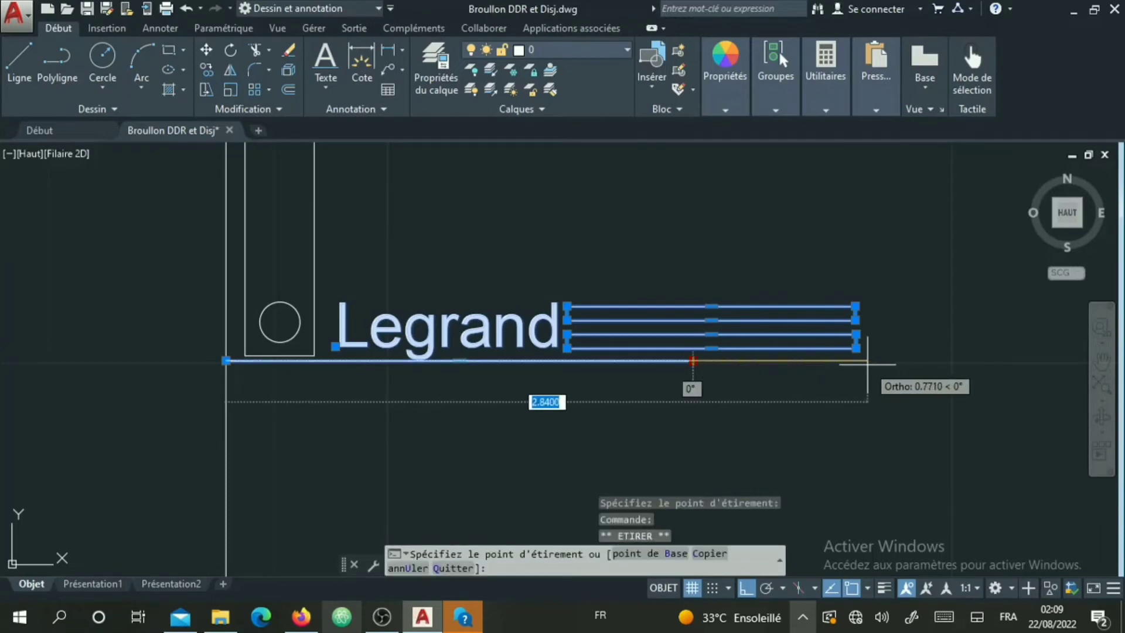
{"action": "scroll", "coordinate": [867, 364], "scroll_direction": "down", "scroll_amount": 4}
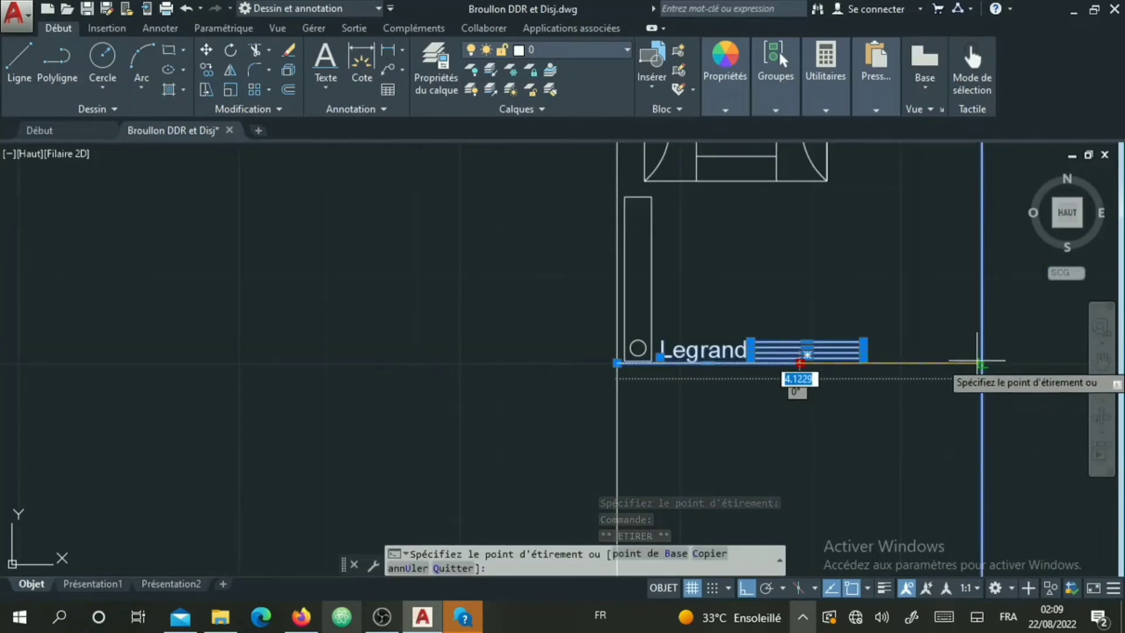
{"action": "key", "text": "Escape"}
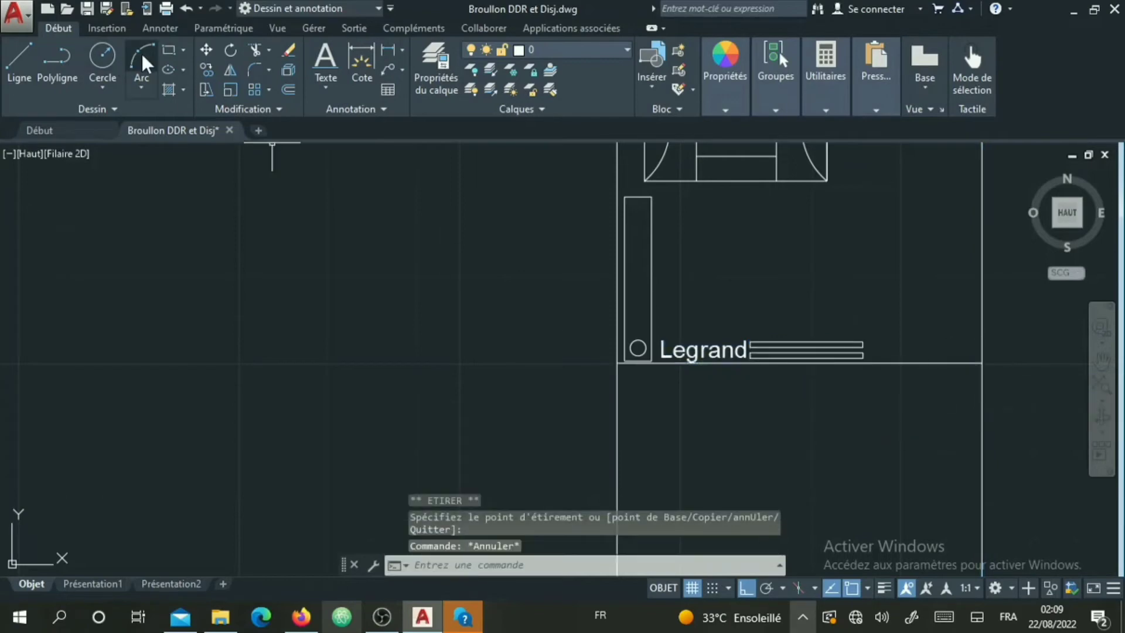
Step: Draw a rectangle right of the Legrand thin bars, resting on the horizontal line
{"action": "left_click", "coordinate": [170, 50]}
{"action": "scroll", "coordinate": [552, 219], "scroll_direction": "down", "scroll_amount": 2}
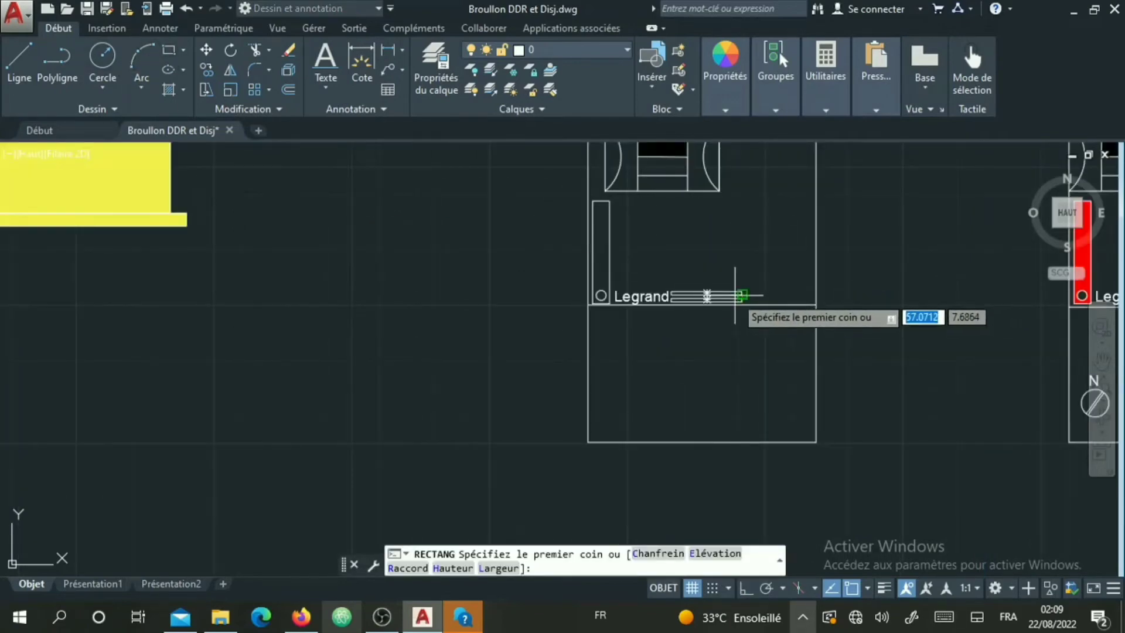
{"action": "scroll", "coordinate": [735, 295], "scroll_direction": "up", "scroll_amount": 2}
{"action": "scroll", "coordinate": [735, 295], "scroll_direction": "down", "scroll_amount": 2}
{"action": "middle_click_drag", "start_coordinate": [744, 287], "coordinate": [709, 353]}
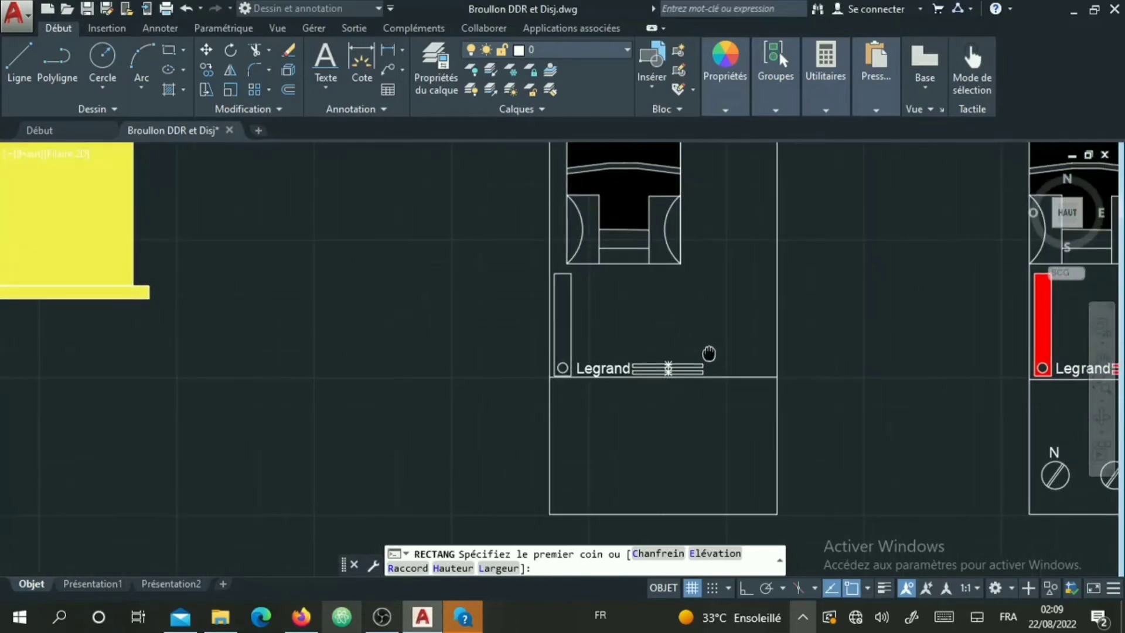
{"action": "scroll", "coordinate": [720, 364], "scroll_direction": "up", "scroll_amount": 3}
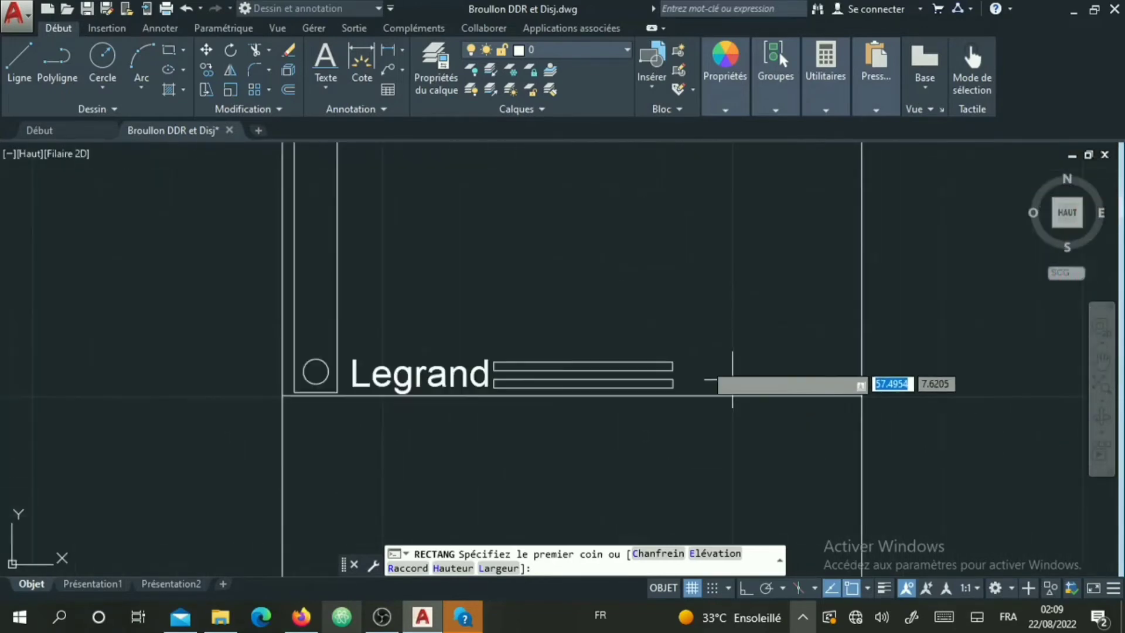
{"action": "left_click", "coordinate": [683, 341]}
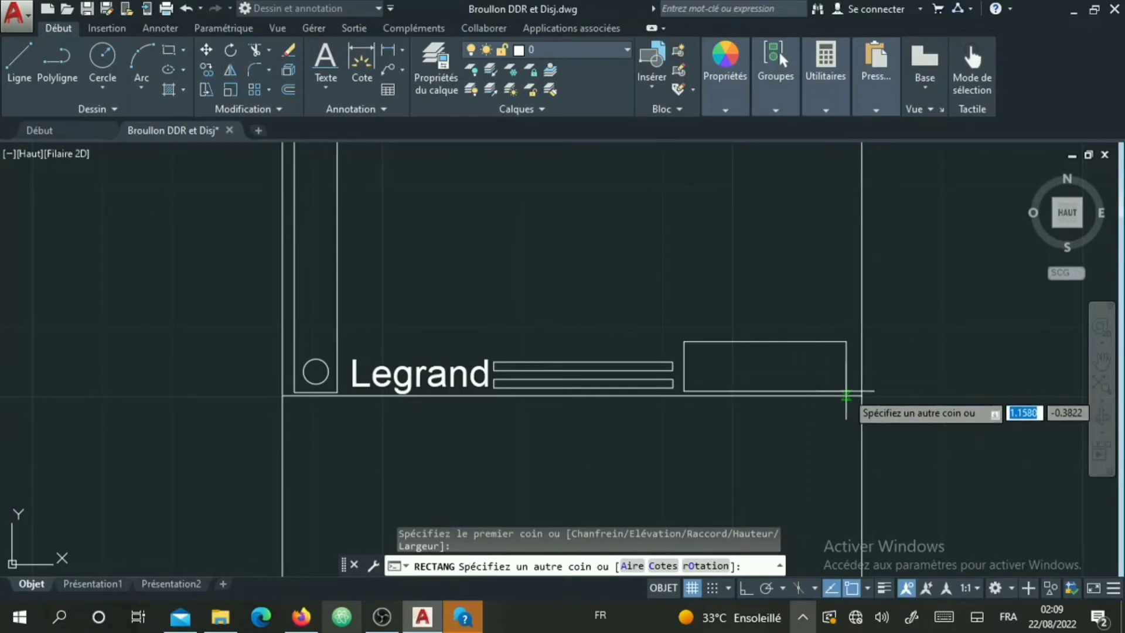
{"action": "scroll", "coordinate": [847, 396], "scroll_direction": "up", "scroll_amount": 2}
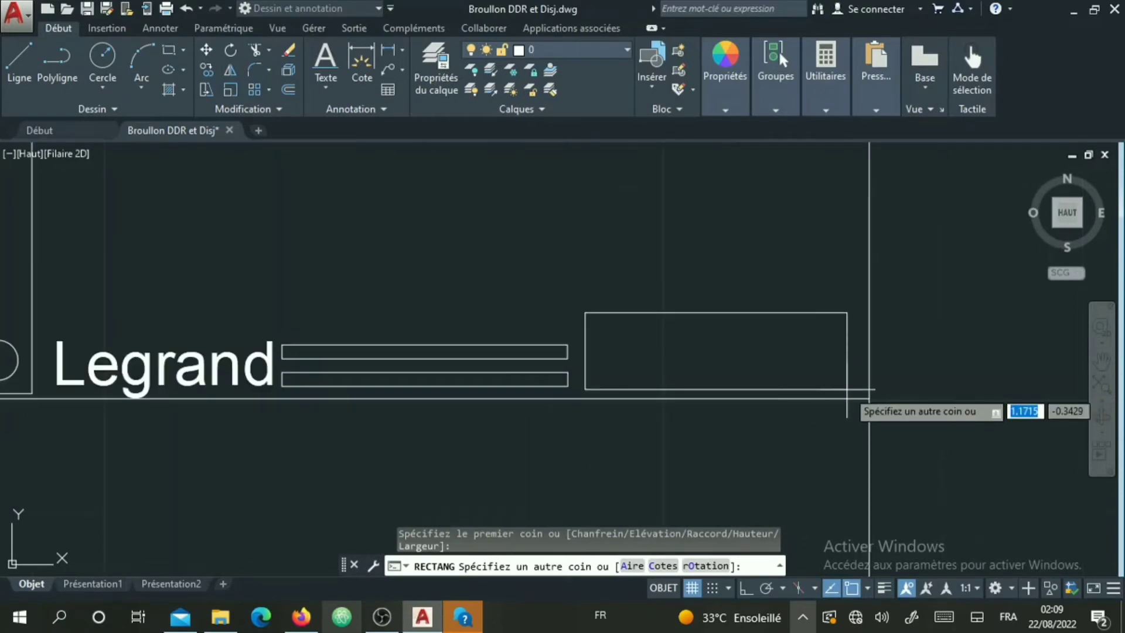
{"action": "left_click", "coordinate": [847, 389]}
{"action": "left_click", "coordinate": [741, 306]}
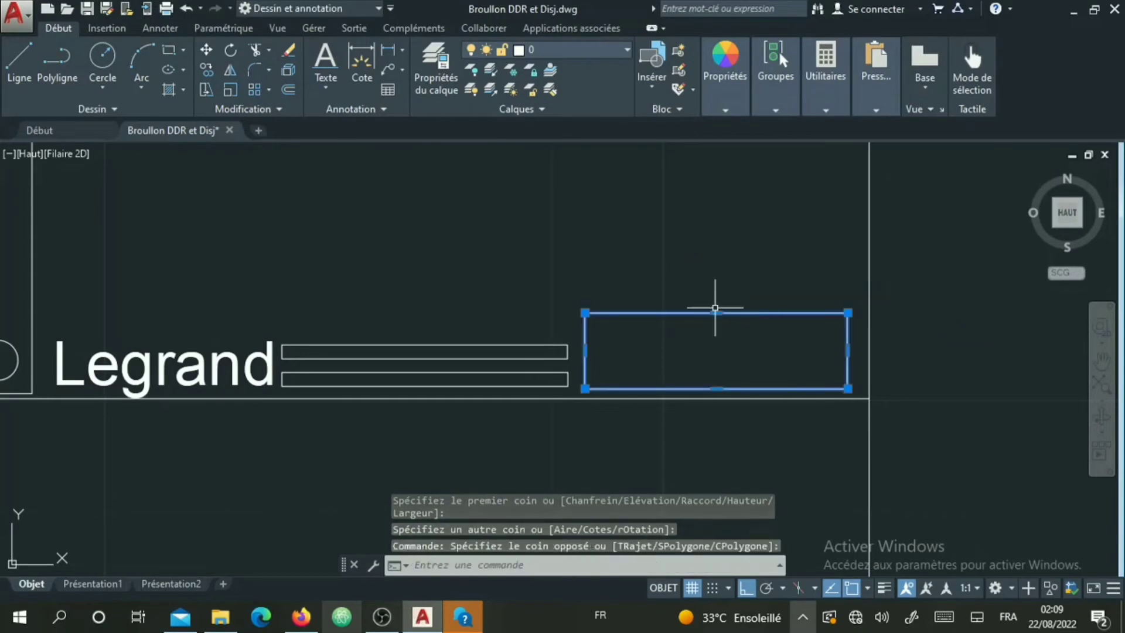
{"action": "left_click", "coordinate": [715, 313]}
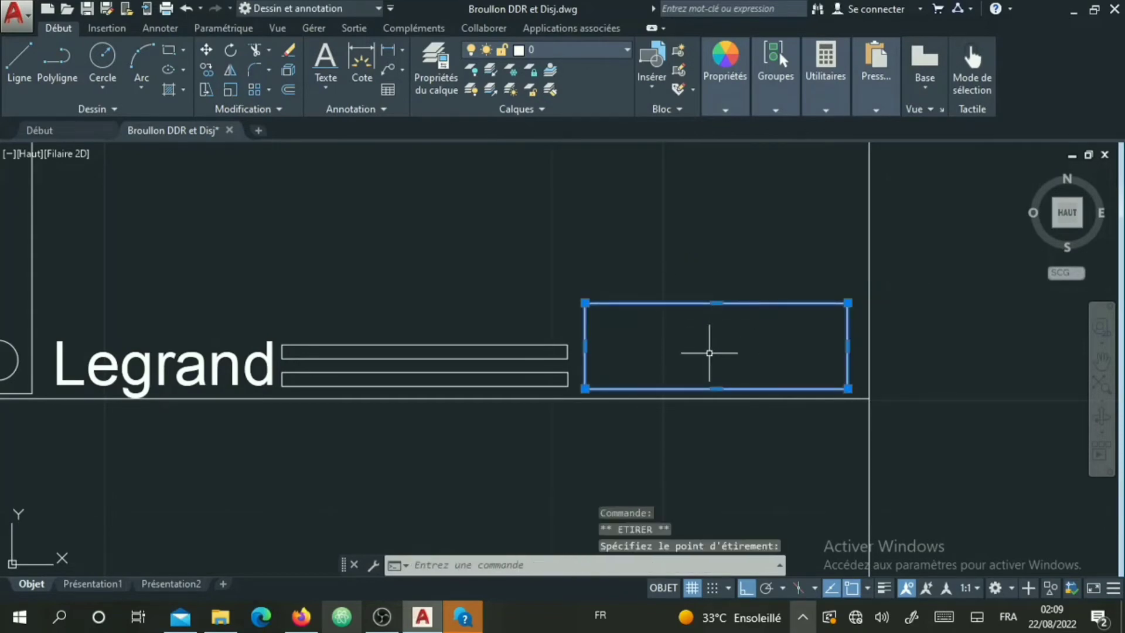
{"action": "key", "text": "Escape"}
{"action": "scroll", "coordinate": [660, 362], "scroll_direction": "down", "scroll_amount": 2}
{"action": "scroll", "coordinate": [659, 375], "scroll_direction": "down", "scroll_amount": 3}
Step: Draw a horizontal polyline from left of the large module to right of the small one
{"action": "middle_click_drag", "start_coordinate": [660, 389], "coordinate": [623, 407]}
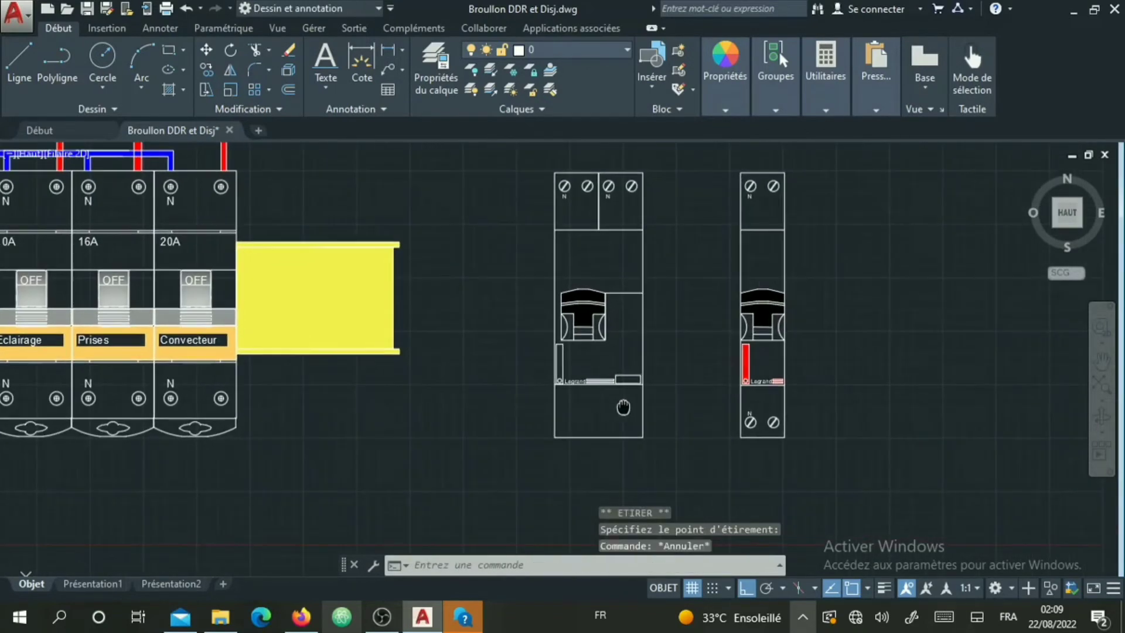
{"action": "scroll", "coordinate": [616, 294], "scroll_direction": "up", "scroll_amount": 2}
{"action": "middle_click_drag", "start_coordinate": [633, 351], "coordinate": [595, 345]}
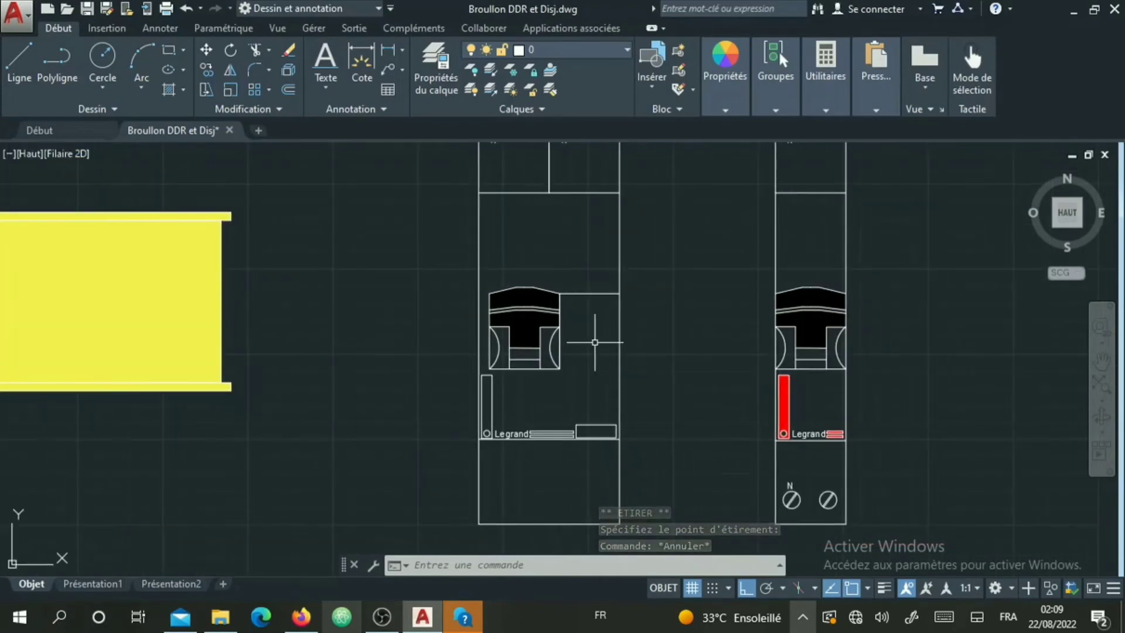
{"action": "scroll", "coordinate": [602, 434], "scroll_direction": "down", "scroll_amount": 2}
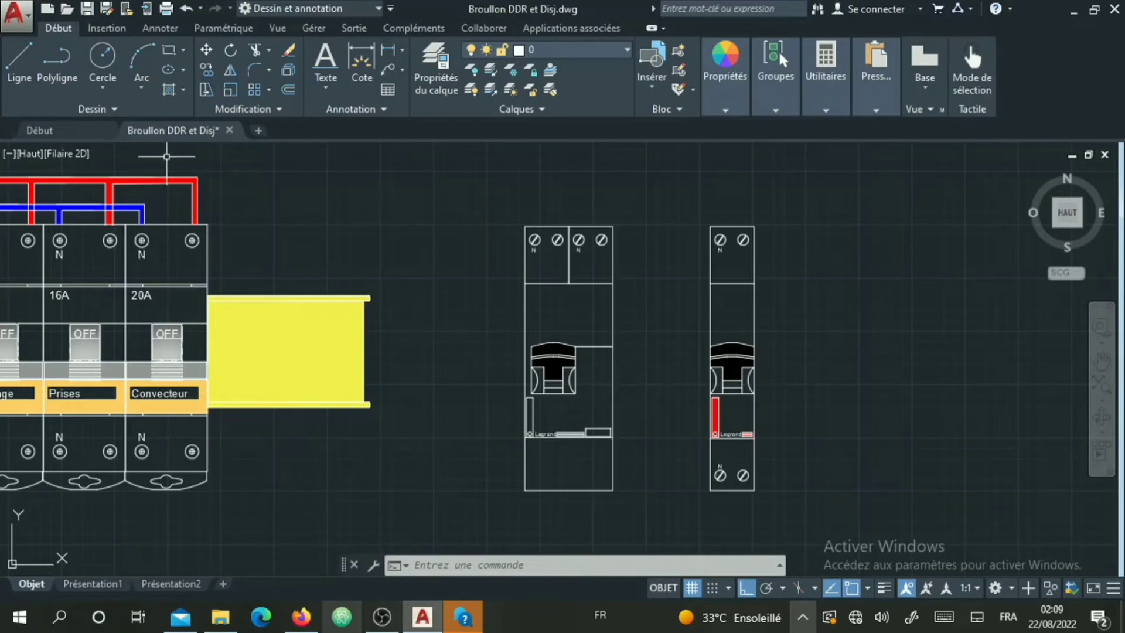
{"action": "left_click", "coordinate": [50, 64]}
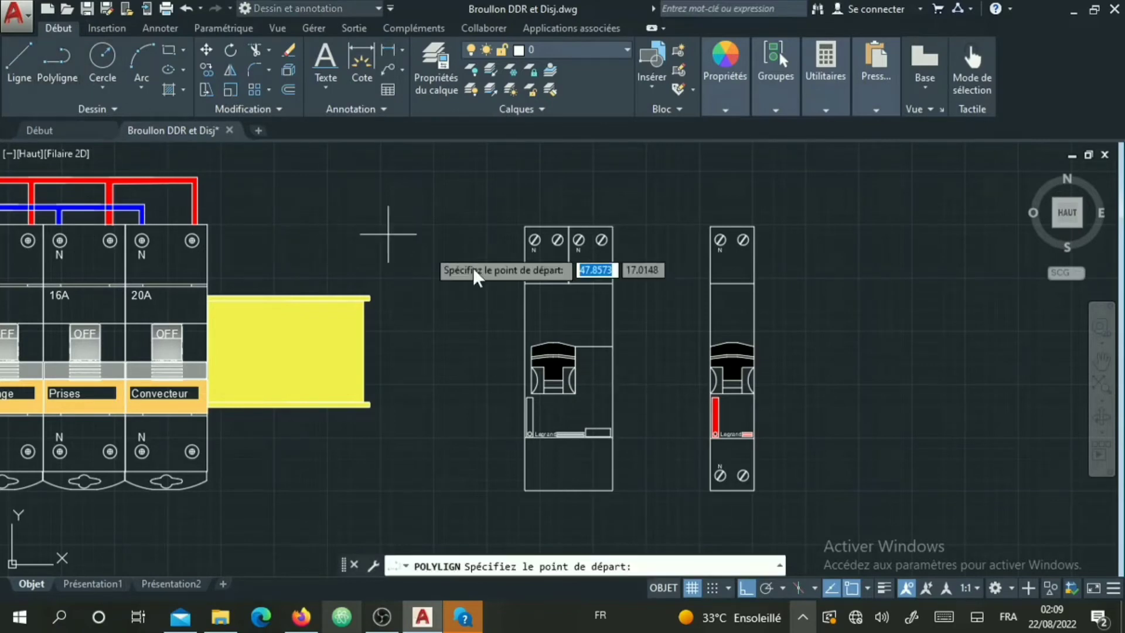
{"action": "scroll", "coordinate": [504, 296], "scroll_direction": "up", "scroll_amount": 4}
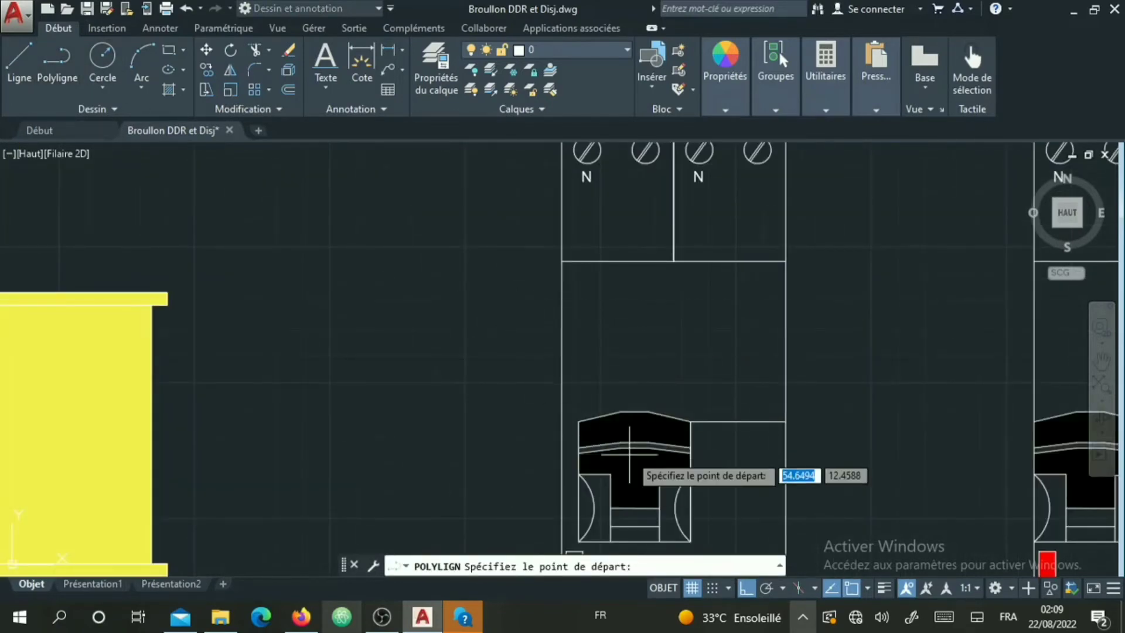
{"action": "left_click", "coordinate": [421, 258]}
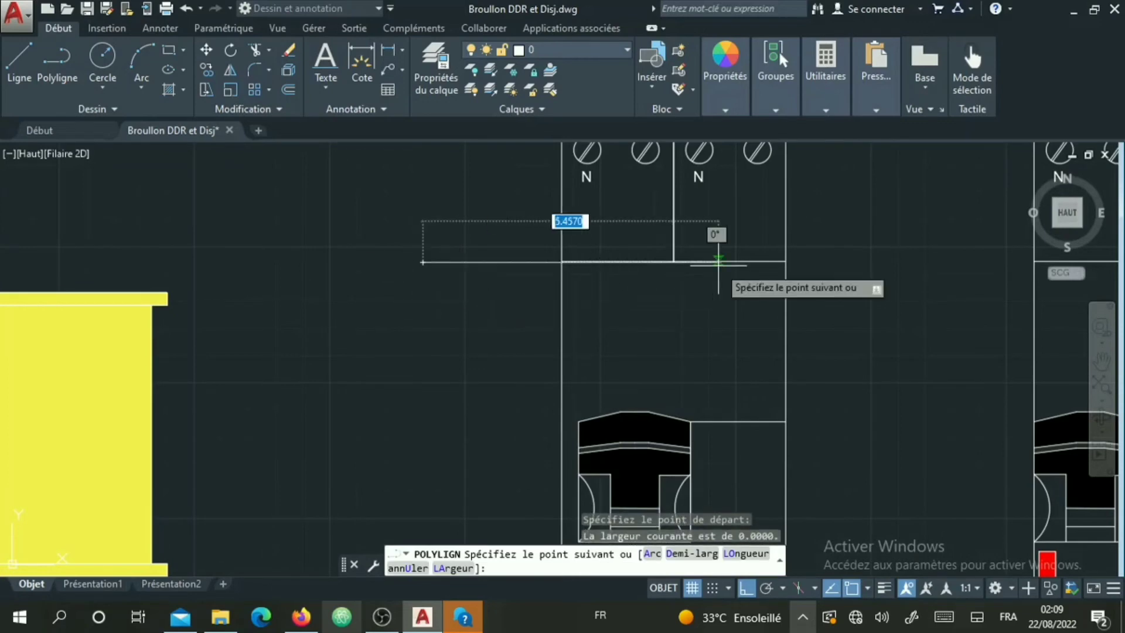
{"action": "key", "text": "Escape"}
{"action": "left_click", "coordinate": [57, 65]}
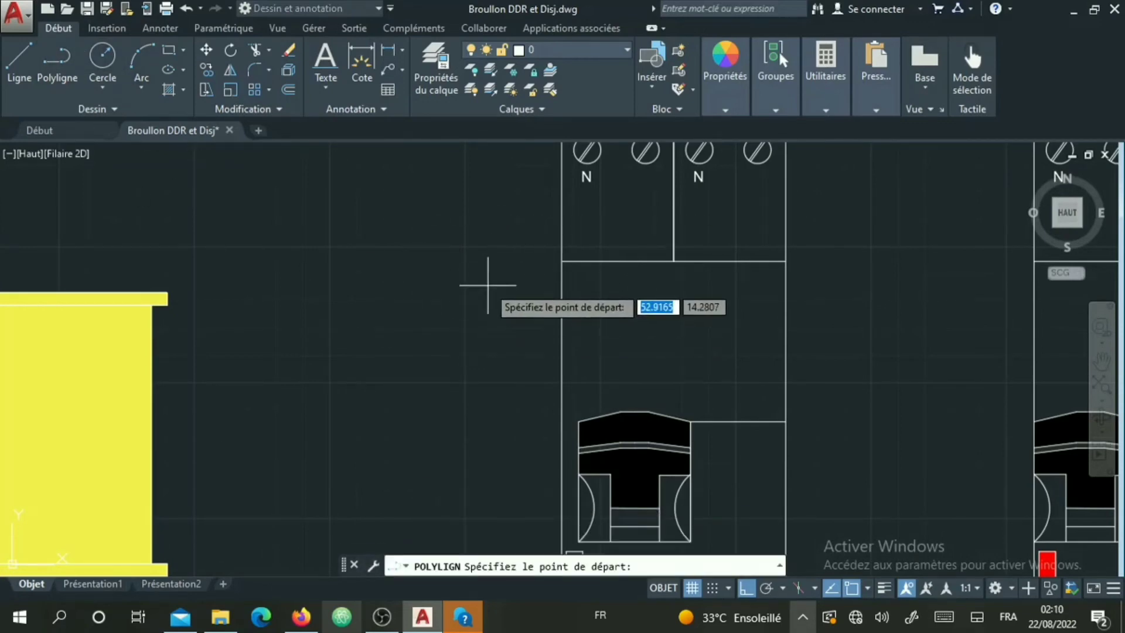
{"action": "scroll", "coordinate": [477, 293], "scroll_direction": "down", "scroll_amount": 3}
{"action": "left_click", "coordinate": [489, 285]}
{"action": "left_click", "coordinate": [745, 286]}
{"action": "key", "text": "Escape"}
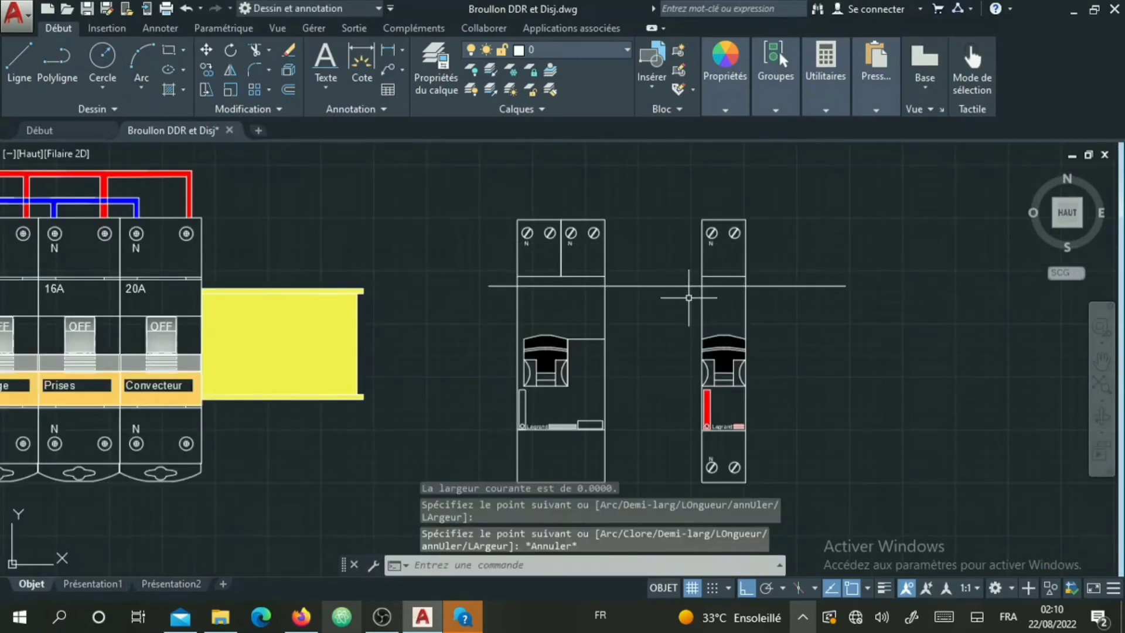
{"action": "left_click_drag", "start_coordinate": [640, 251], "coordinate": [660, 317]}
{"action": "right_click", "coordinate": [659, 317]}
Step: Copy the horizontal line slightly below the original to form a narrow band
{"action": "left_click", "coordinate": [659, 335]}
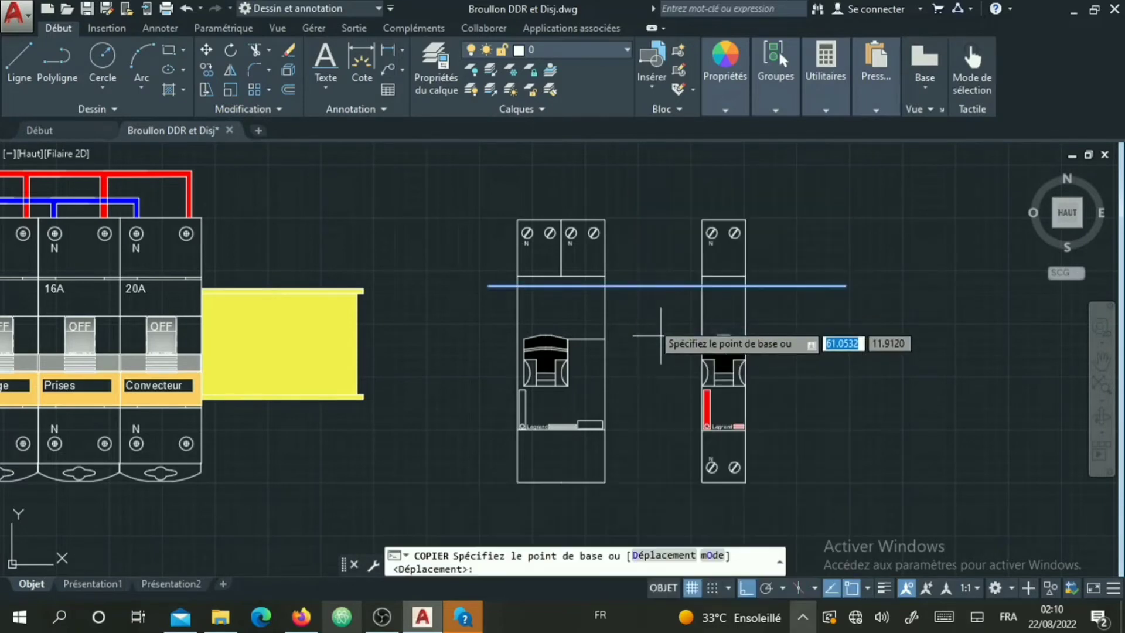
{"action": "left_click", "coordinate": [644, 307]}
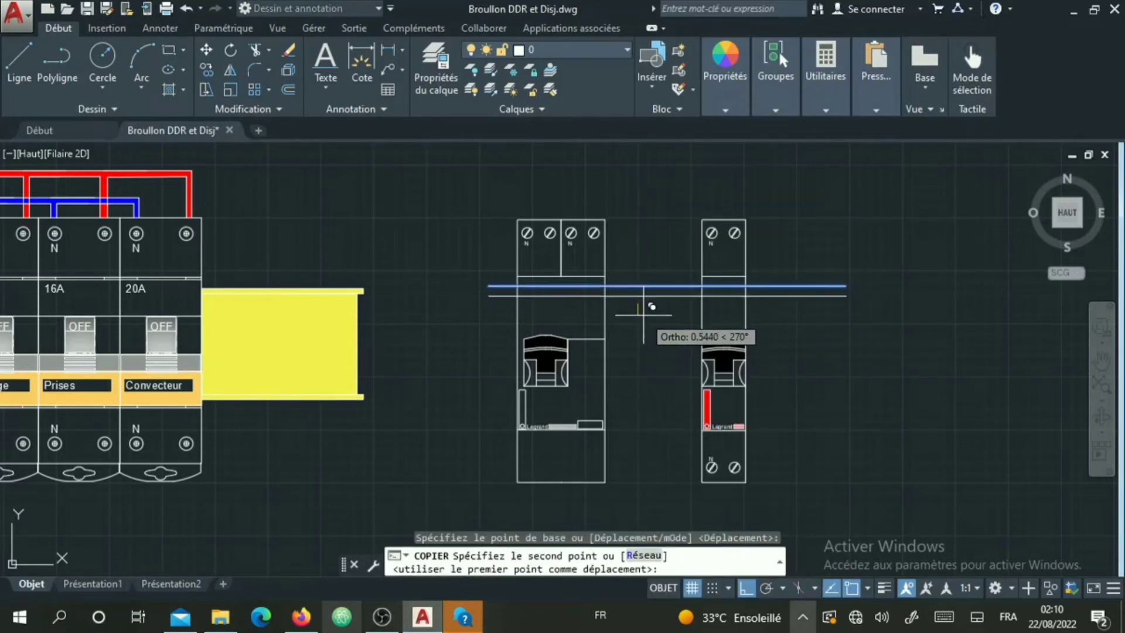
{"action": "left_click", "coordinate": [643, 314]}
{"action": "key", "text": "Escape"}
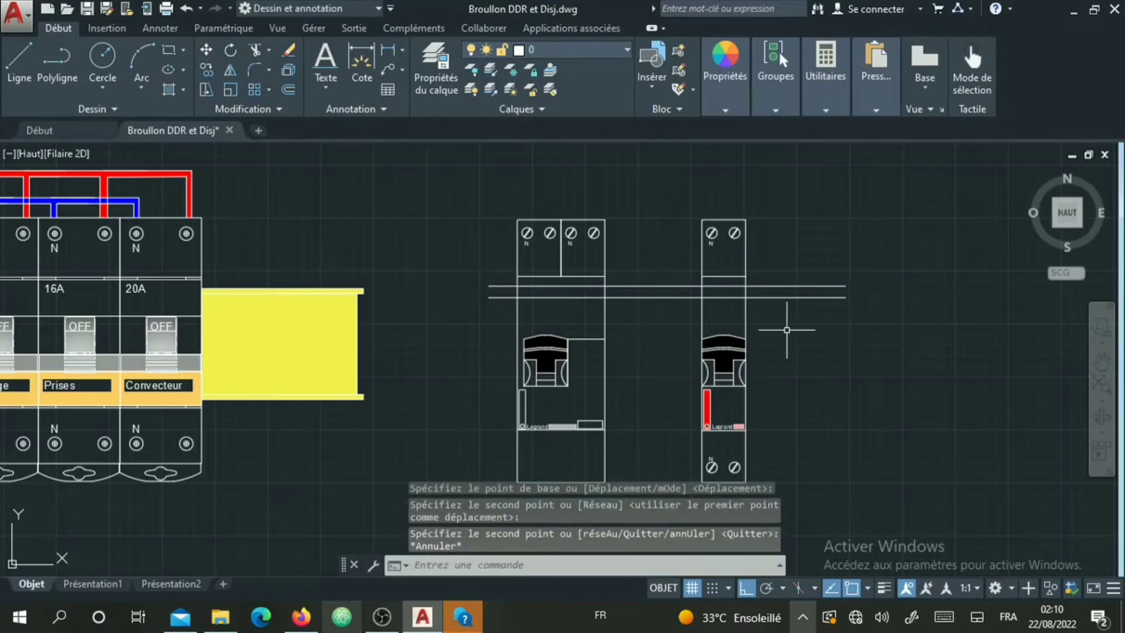
Step: Trim both modules' outlines between the two lines using AJUSTER
{"action": "left_click", "coordinate": [847, 341]}
{"action": "left_click", "coordinate": [436, 205]}
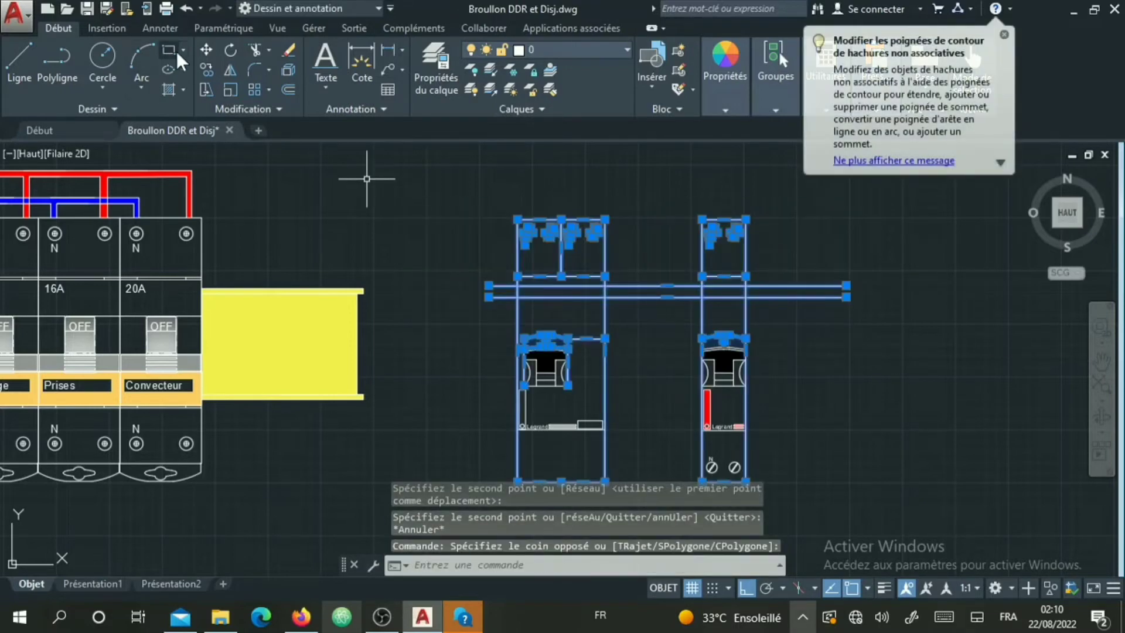
{"action": "left_click", "coordinate": [255, 50]}
{"action": "scroll", "coordinate": [495, 234], "scroll_direction": "up", "scroll_amount": 4}
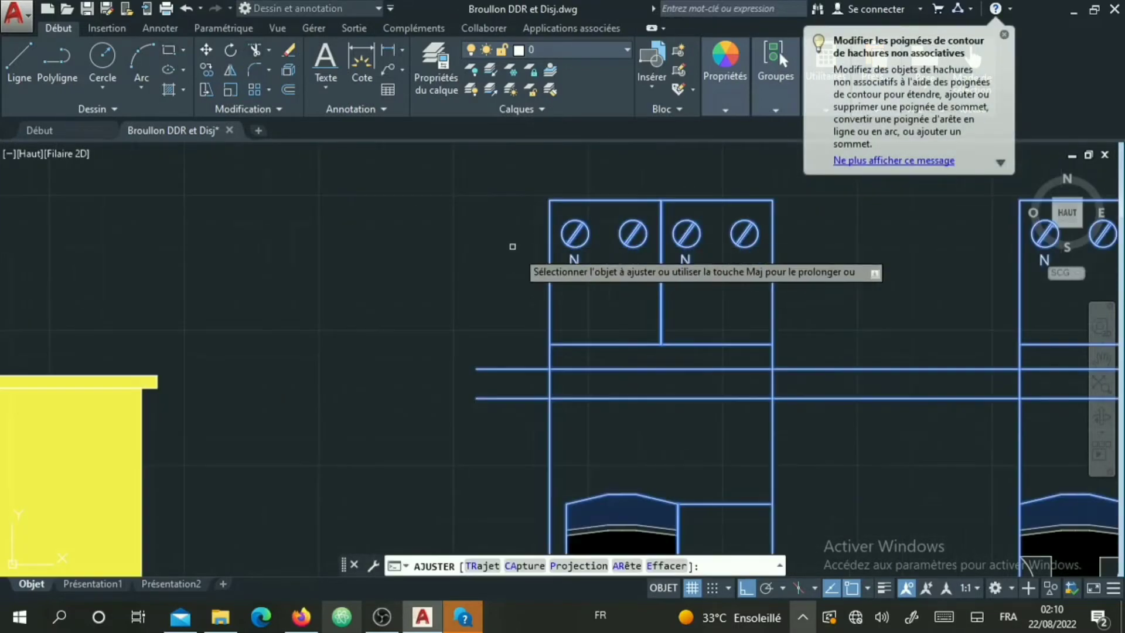
{"action": "left_click", "coordinate": [787, 384]}
{"action": "left_click", "coordinate": [477, 386]}
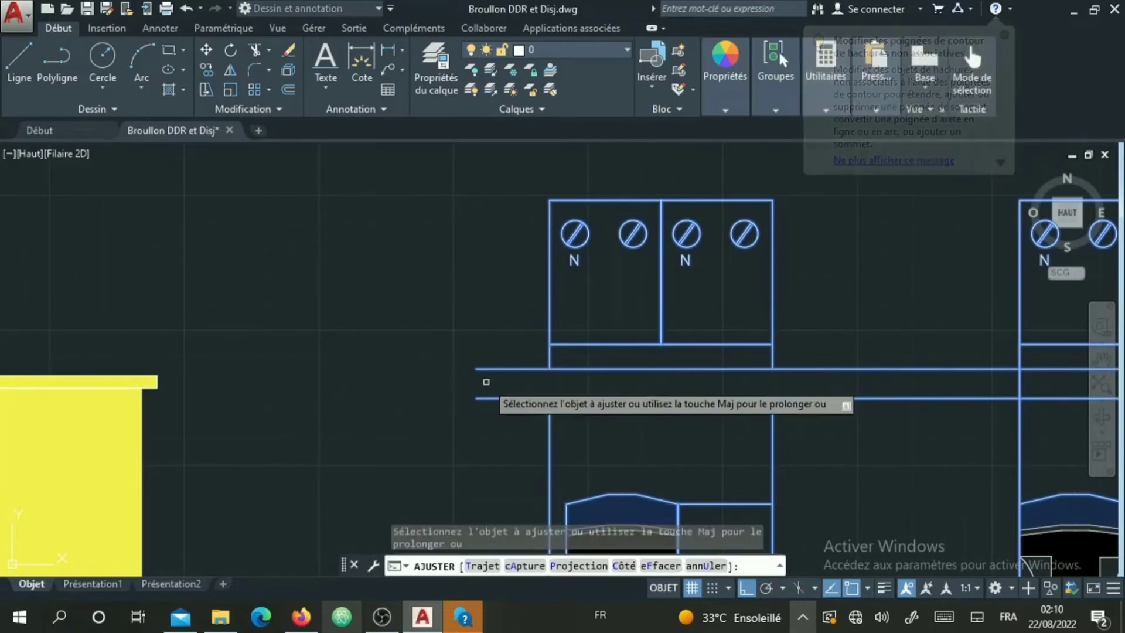
{"action": "scroll", "coordinate": [668, 389], "scroll_direction": "down", "scroll_amount": 5}
{"action": "scroll", "coordinate": [668, 390], "scroll_direction": "up", "scroll_amount": 4}
{"action": "left_click", "coordinate": [570, 375]}
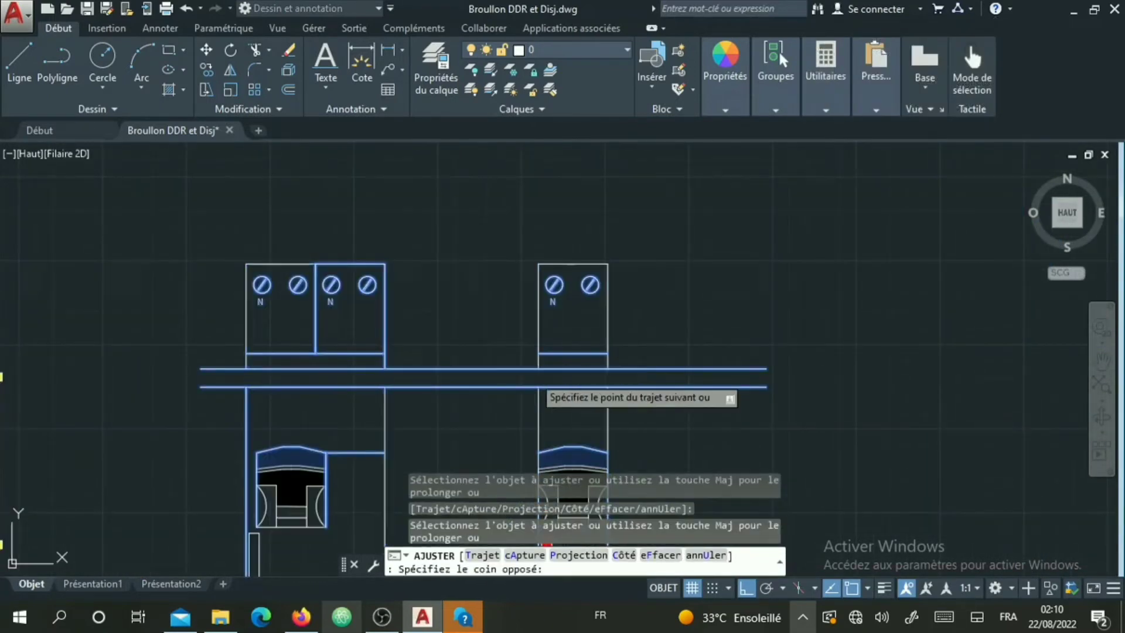
{"action": "left_click", "coordinate": [538, 381]}
{"action": "scroll", "coordinate": [523, 409], "scroll_direction": "down", "scroll_amount": 4}
{"action": "key", "text": "Escape"}
Step: Delete the two horizontal guide lines
{"action": "scroll", "coordinate": [526, 378], "scroll_direction": "up", "scroll_amount": 4}
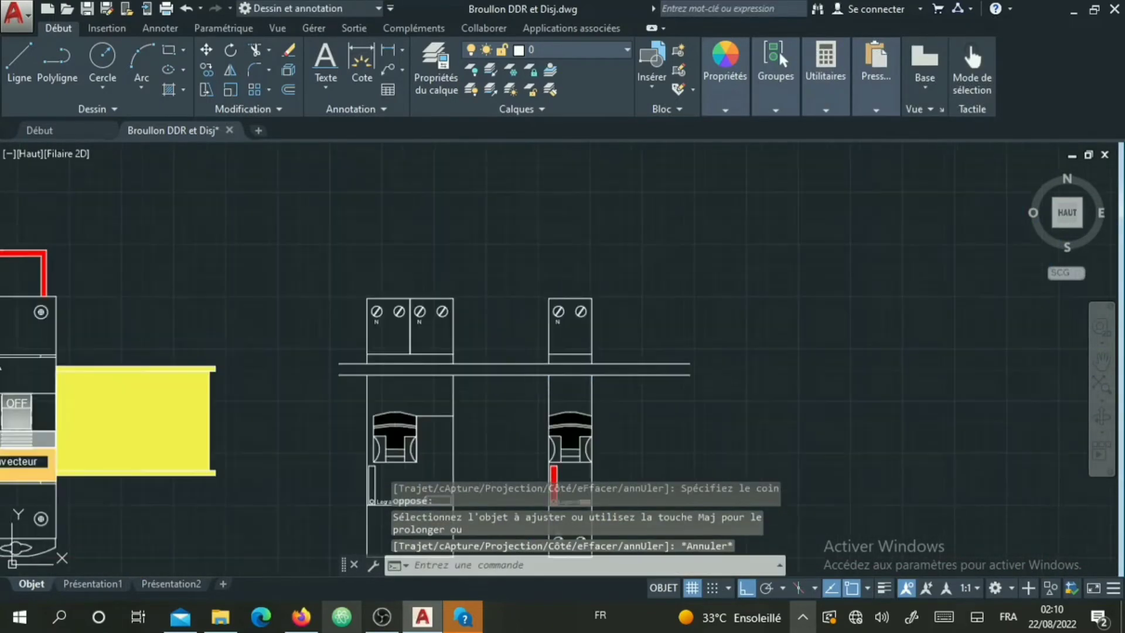
{"action": "left_click", "coordinate": [501, 364]}
{"action": "left_click", "coordinate": [501, 336]}
{"action": "key", "text": "Delete"}
{"action": "scroll", "coordinate": [501, 336], "scroll_direction": "down", "scroll_amount": 2}
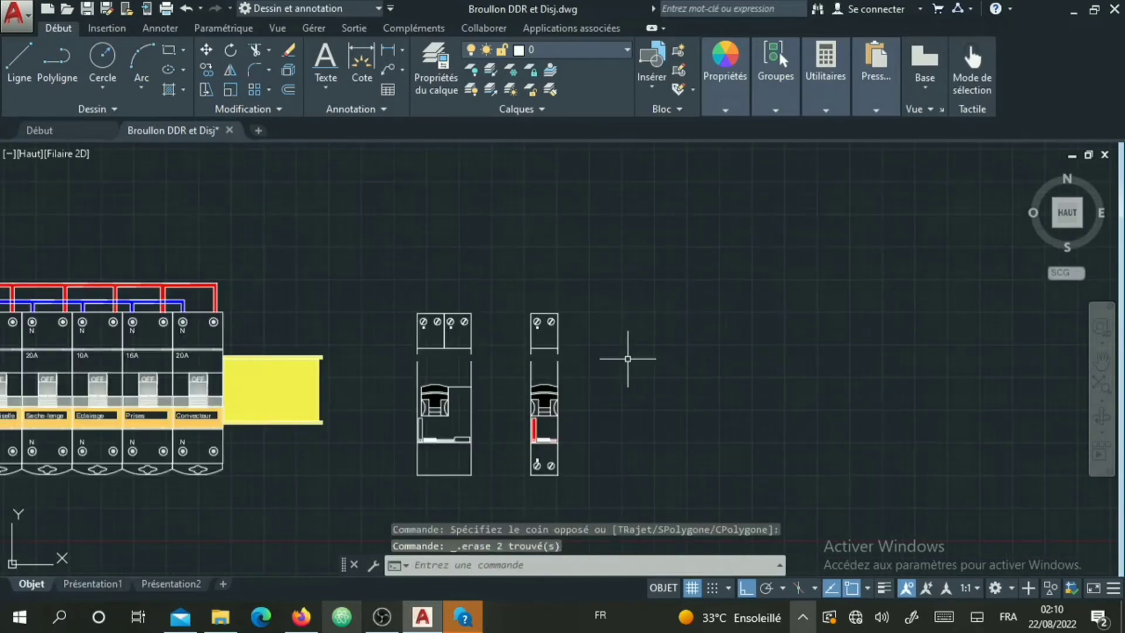
Step: Move both top terminal blocks down onto the module bodies, closing the trimmed gap
{"action": "left_click", "coordinate": [627, 359]}
{"action": "left_click", "coordinate": [339, 261]}
{"action": "right_click", "coordinate": [339, 261]}
{"action": "left_click", "coordinate": [437, 341]}
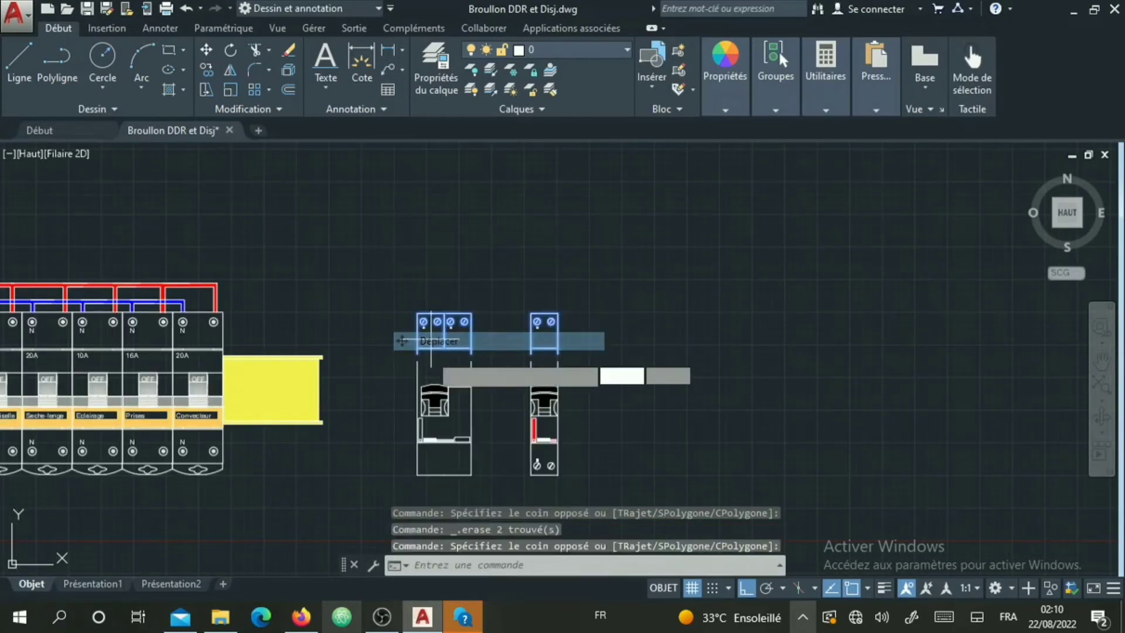
{"action": "left_click", "coordinate": [402, 341]}
{"action": "left_click", "coordinate": [453, 330]}
{"action": "scroll", "coordinate": [451, 363], "scroll_direction": "up", "scroll_amount": 6}
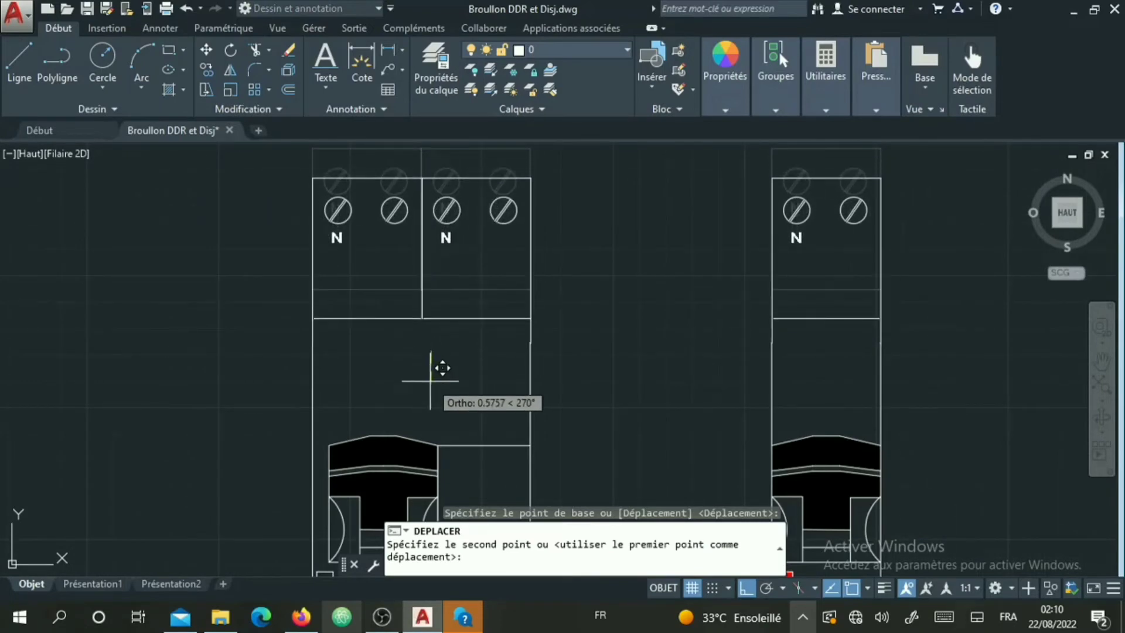
{"action": "left_click", "coordinate": [430, 380]}
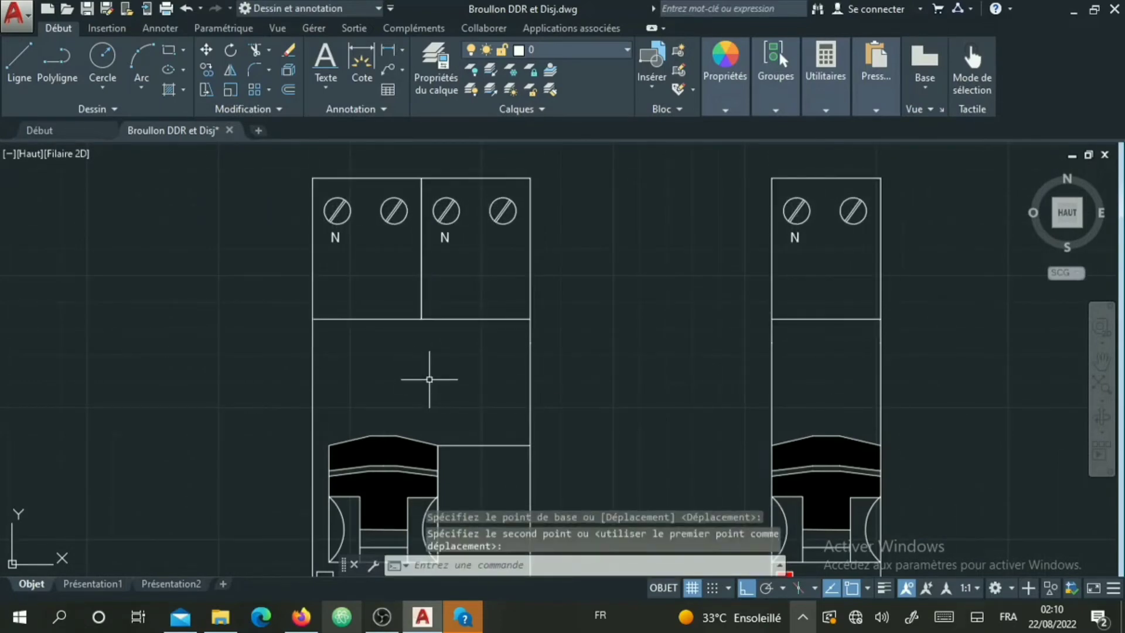
{"action": "scroll", "coordinate": [432, 365], "scroll_direction": "down", "scroll_amount": 4}
{"action": "middle_click_drag", "start_coordinate": [522, 377], "coordinate": [622, 346]}
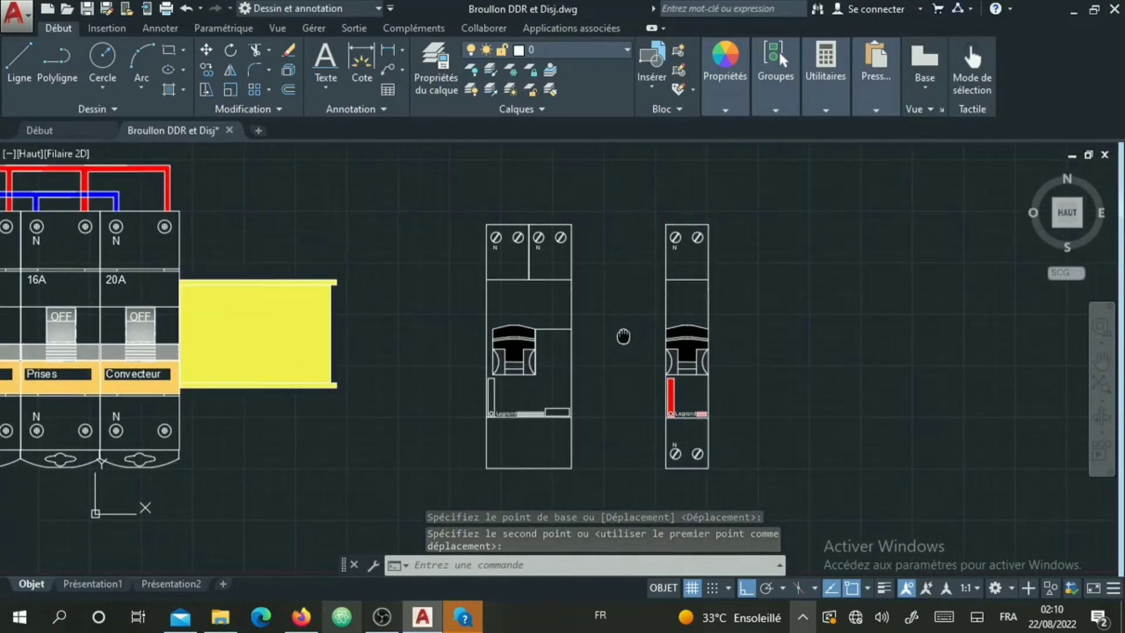
{"action": "middle_click_drag", "start_coordinate": [663, 409], "coordinate": [577, 378]}
{"action": "scroll", "coordinate": [500, 316], "scroll_direction": "up", "scroll_amount": 2}
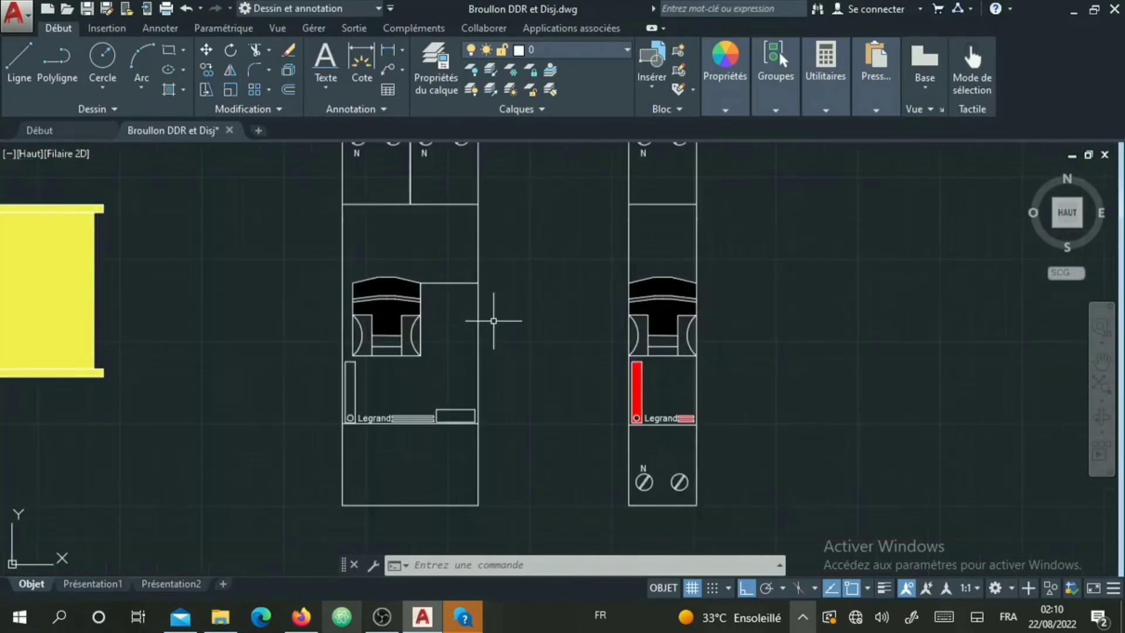
{"action": "scroll", "coordinate": [499, 318], "scroll_direction": "down", "scroll_amount": 2}
{"action": "scroll", "coordinate": [499, 318], "scroll_direction": "up", "scroll_amount": 2}
{"action": "middle_click_drag", "start_coordinate": [500, 319], "coordinate": [598, 341]}
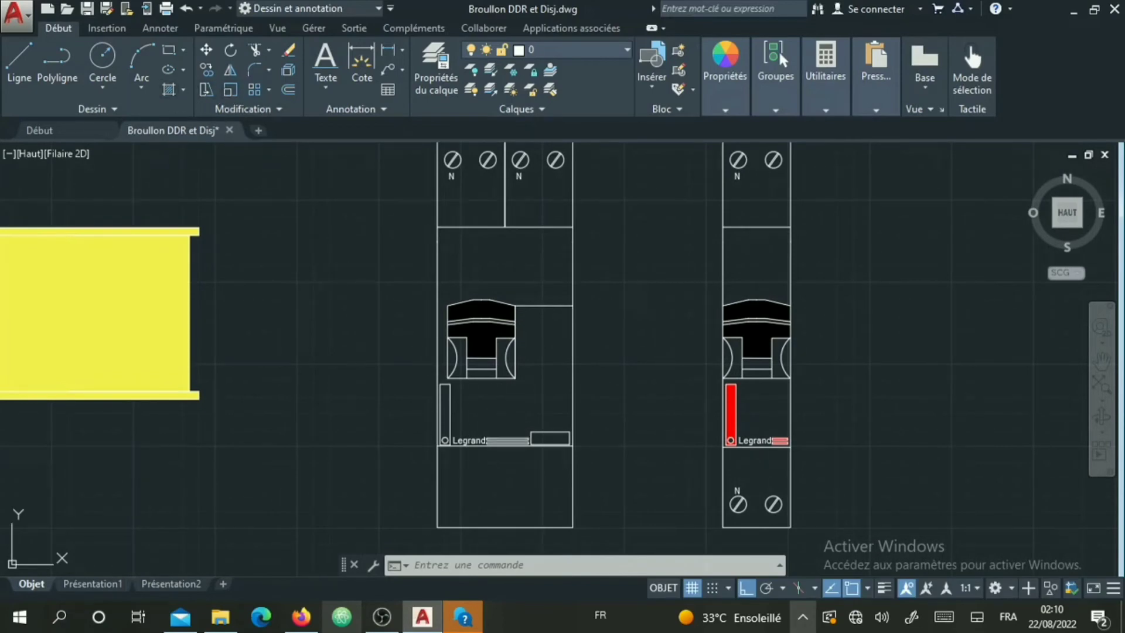
{"action": "type", "text": "h"}
{"action": "key", "text": "Return"}
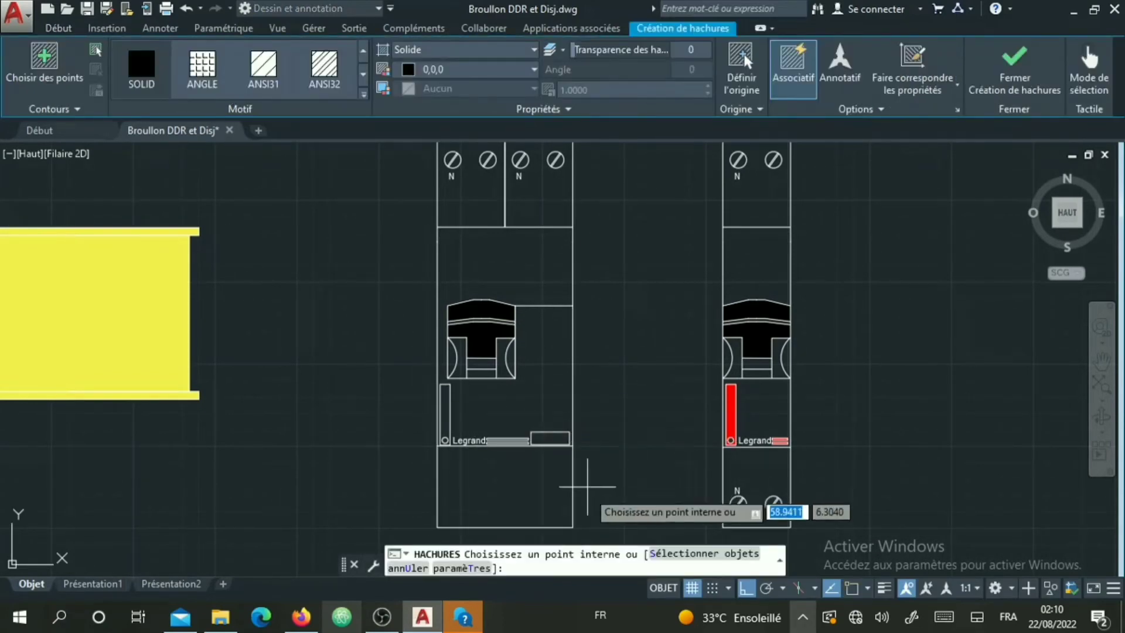
Step: Fill both thin bars beside Legrand and the tall strip around the circle with SOLID Rouge hatch
{"action": "scroll", "coordinate": [527, 443], "scroll_direction": "up", "scroll_amount": 5}
{"action": "scroll", "coordinate": [507, 442], "scroll_direction": "up", "scroll_amount": 3}
{"action": "left_click", "coordinate": [439, 418]}
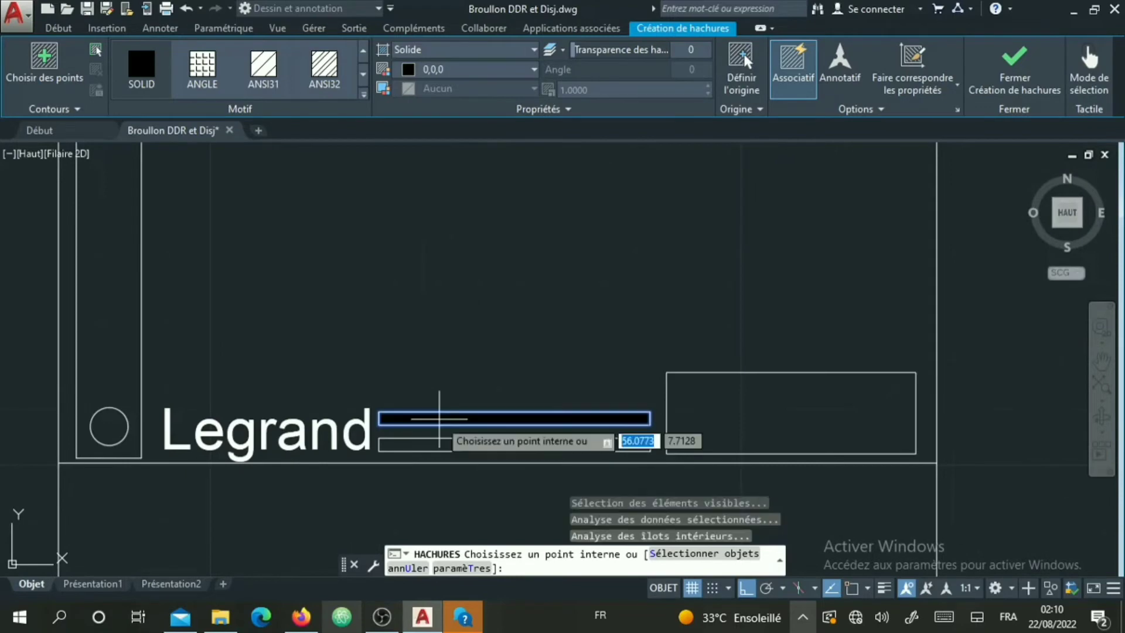
{"action": "left_click", "coordinate": [457, 70]}
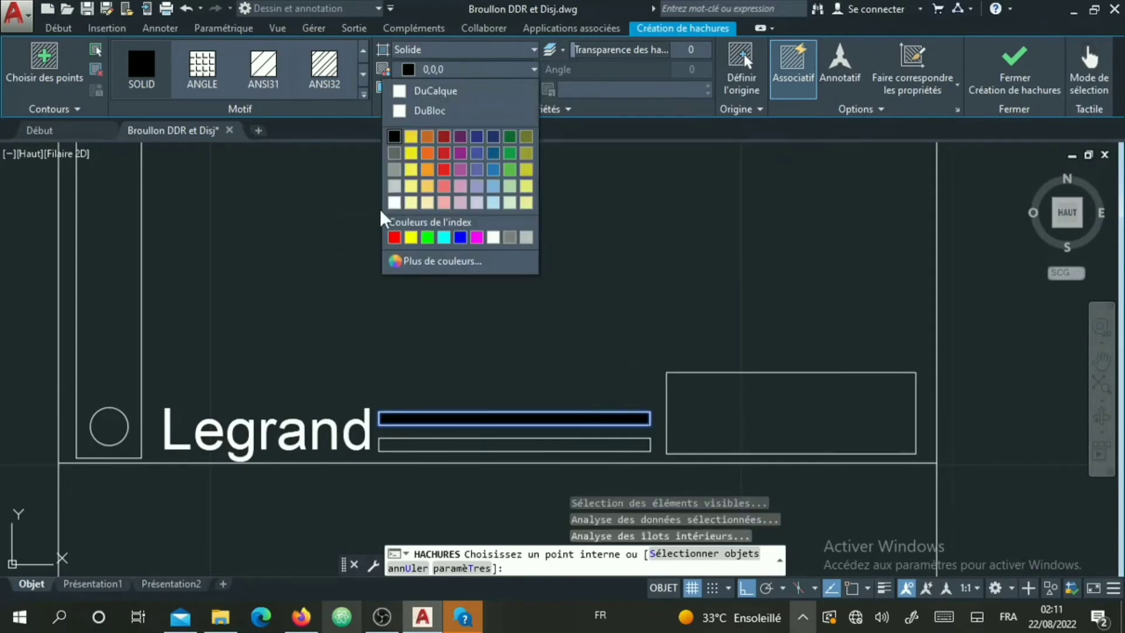
{"action": "left_click", "coordinate": [393, 237]}
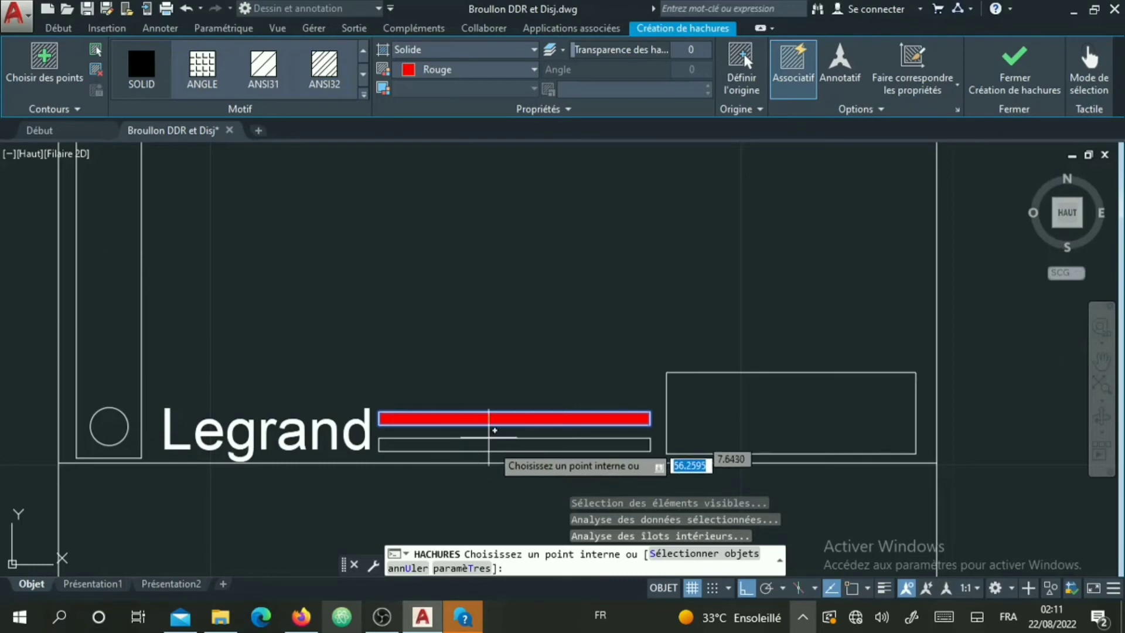
{"action": "left_click", "coordinate": [492, 445]}
{"action": "left_click", "coordinate": [91, 252]}
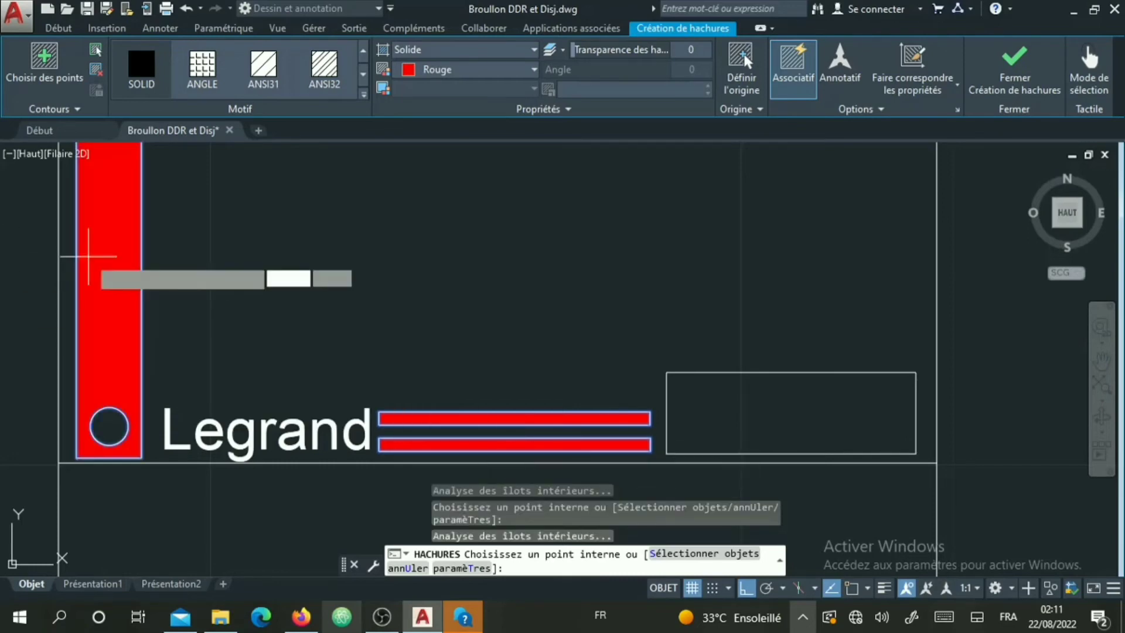
{"action": "scroll", "coordinate": [105, 272], "scroll_direction": "down", "scroll_amount": 4}
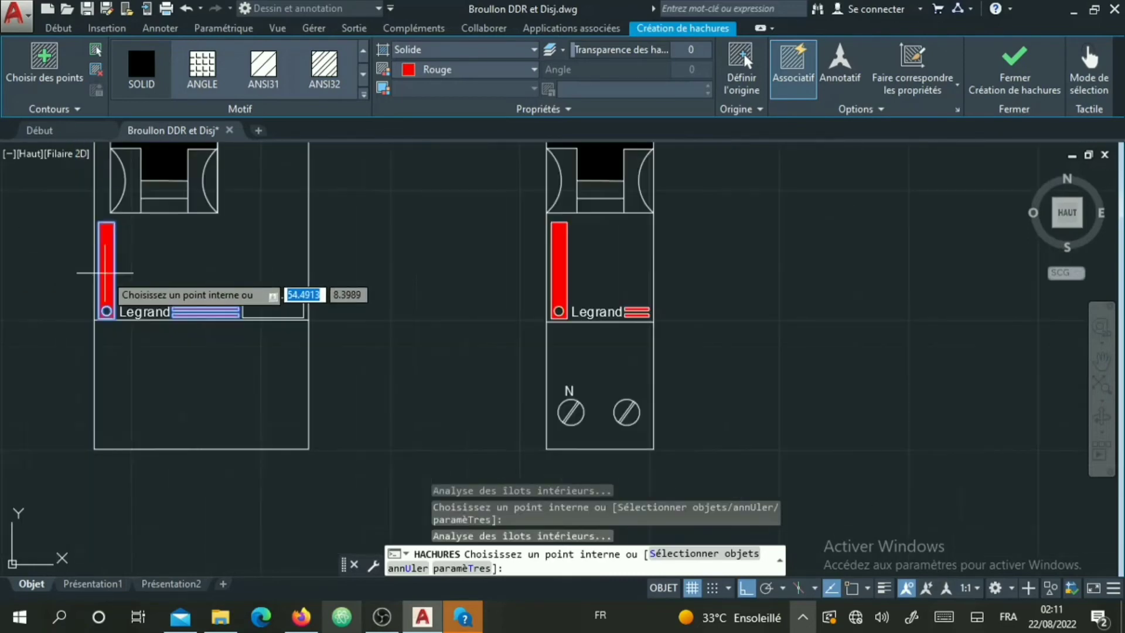
{"action": "middle_click_drag", "start_coordinate": [105, 272], "coordinate": [159, 325]}
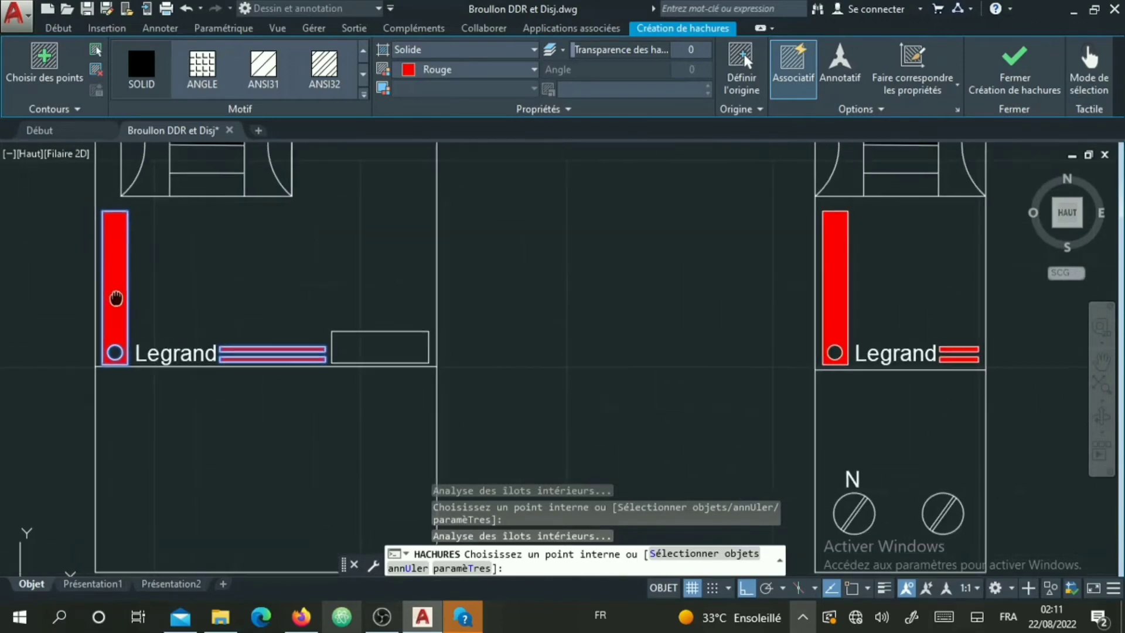
{"action": "key", "text": "Return"}
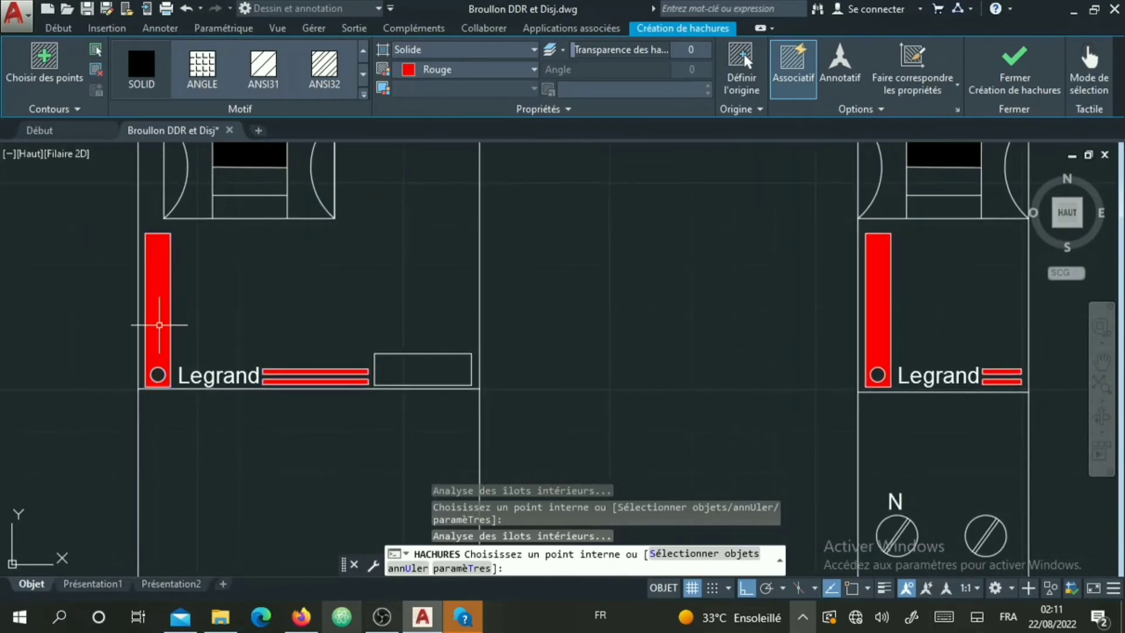
{"action": "scroll", "coordinate": [388, 328], "scroll_direction": "down", "scroll_amount": 5}
Step: Zoom to the differential module's top terminals and select the terminal block
{"action": "middle_click_drag", "start_coordinate": [388, 328], "coordinate": [491, 351]}
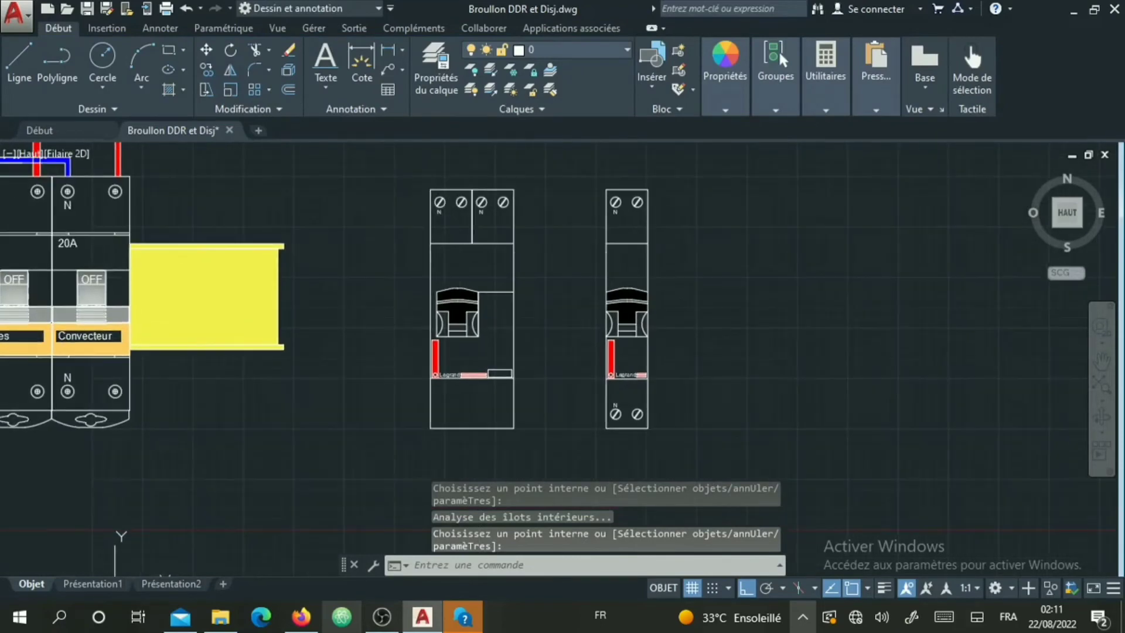
{"action": "scroll", "coordinate": [493, 210], "scroll_direction": "up", "scroll_amount": 4}
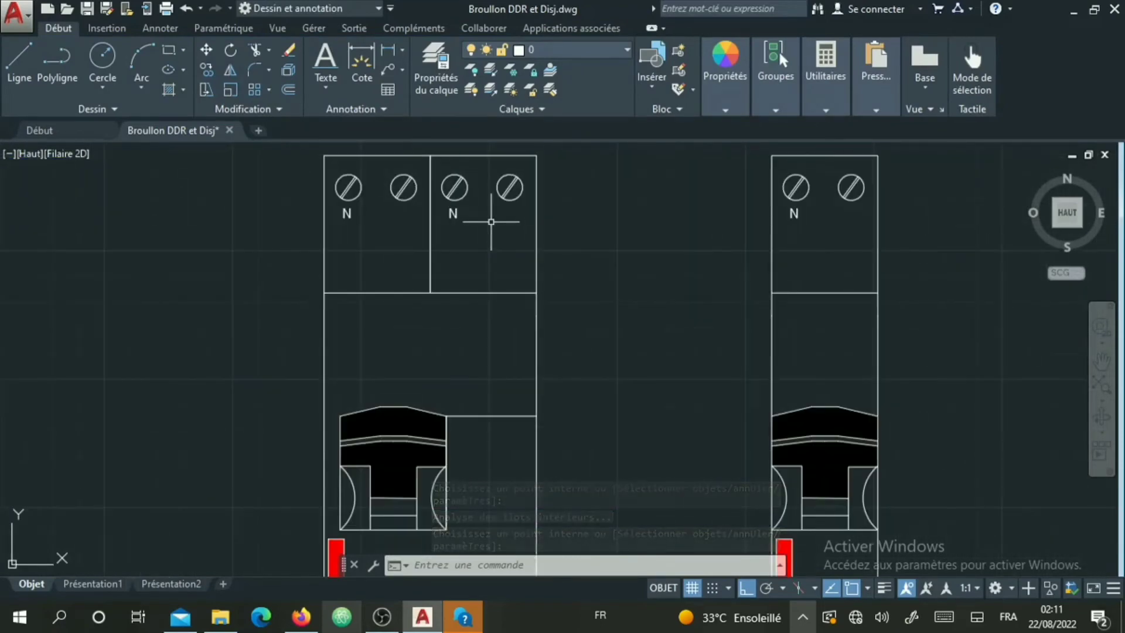
{"action": "middle_click_drag", "start_coordinate": [491, 221], "coordinate": [534, 304]}
{"action": "left_click", "coordinate": [471, 316]}
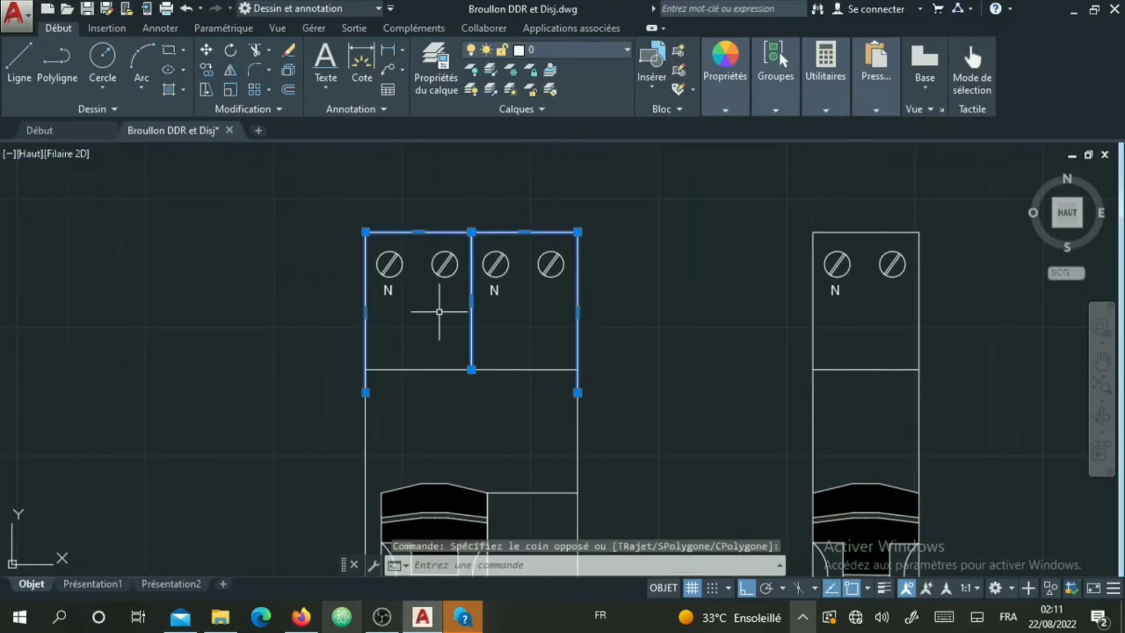
{"action": "key", "text": "Escape"}
{"action": "left_click", "coordinate": [468, 315]}
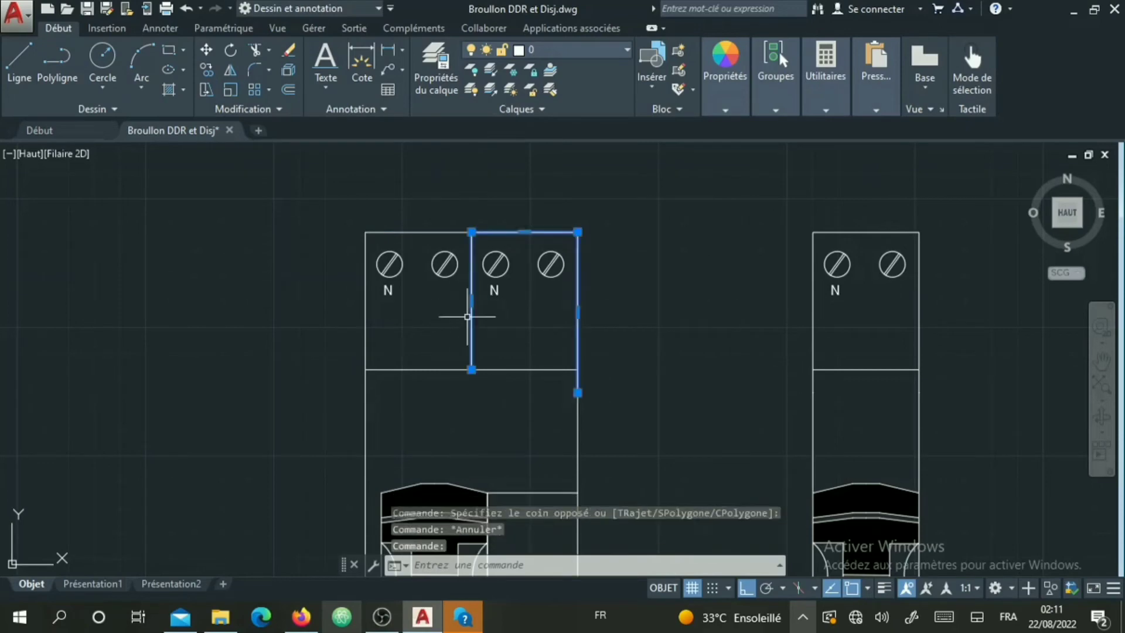
{"action": "left_click", "coordinate": [378, 202]}
Step: Trim away the middle divider and erase the two middle screws and their N label
{"action": "left_click", "coordinate": [254, 59]}
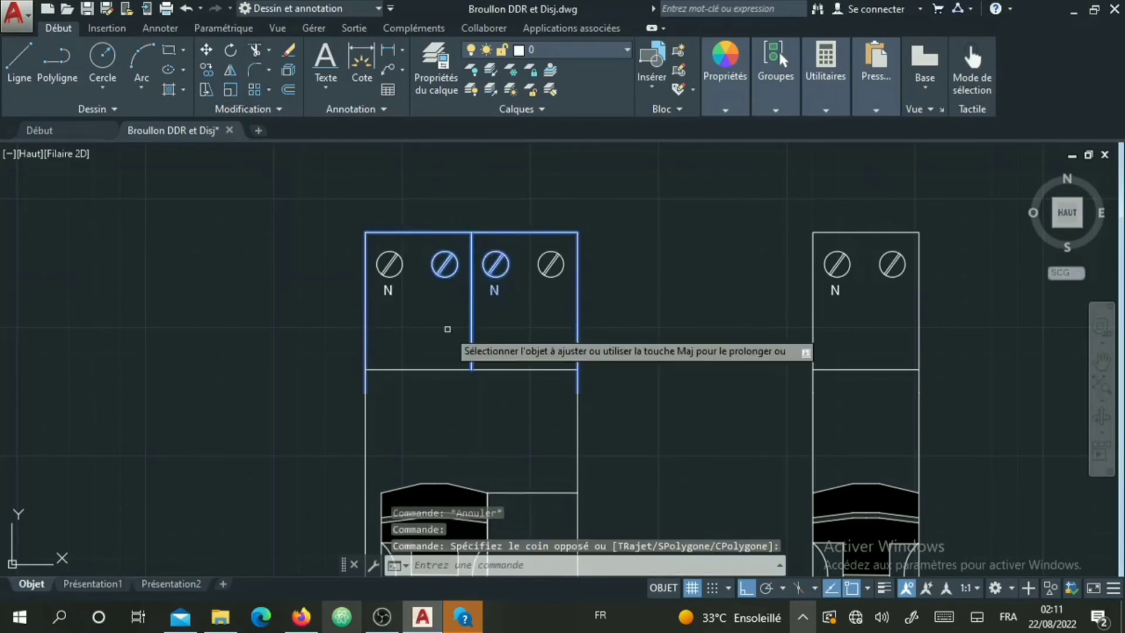
{"action": "scroll", "coordinate": [455, 330], "scroll_direction": "up", "scroll_amount": 2}
{"action": "left_click", "coordinate": [486, 305]}
{"action": "left_click", "coordinate": [446, 365]}
{"action": "scroll", "coordinate": [446, 365], "scroll_direction": "down", "scroll_amount": 2}
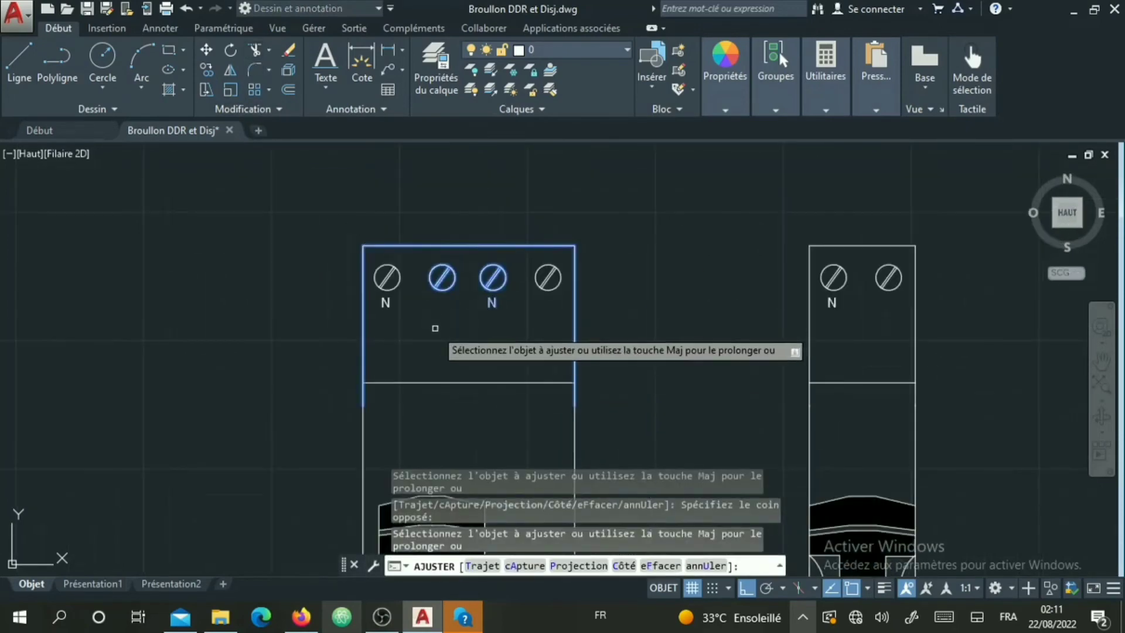
{"action": "key", "text": "Escape"}
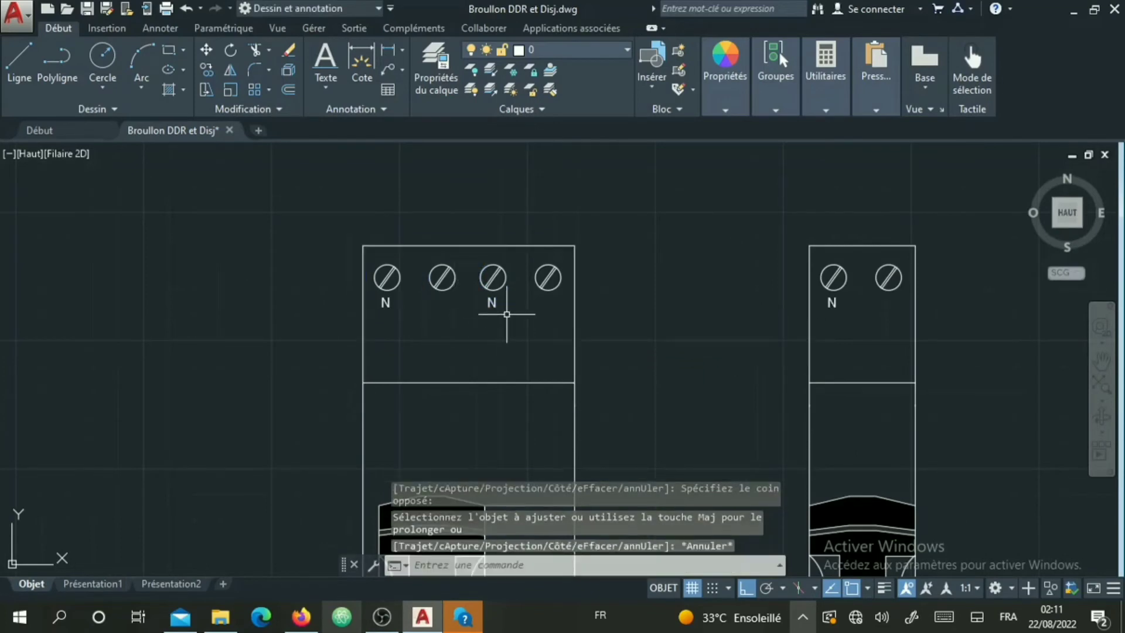
{"action": "left_click", "coordinate": [506, 314]}
{"action": "left_click", "coordinate": [431, 263]}
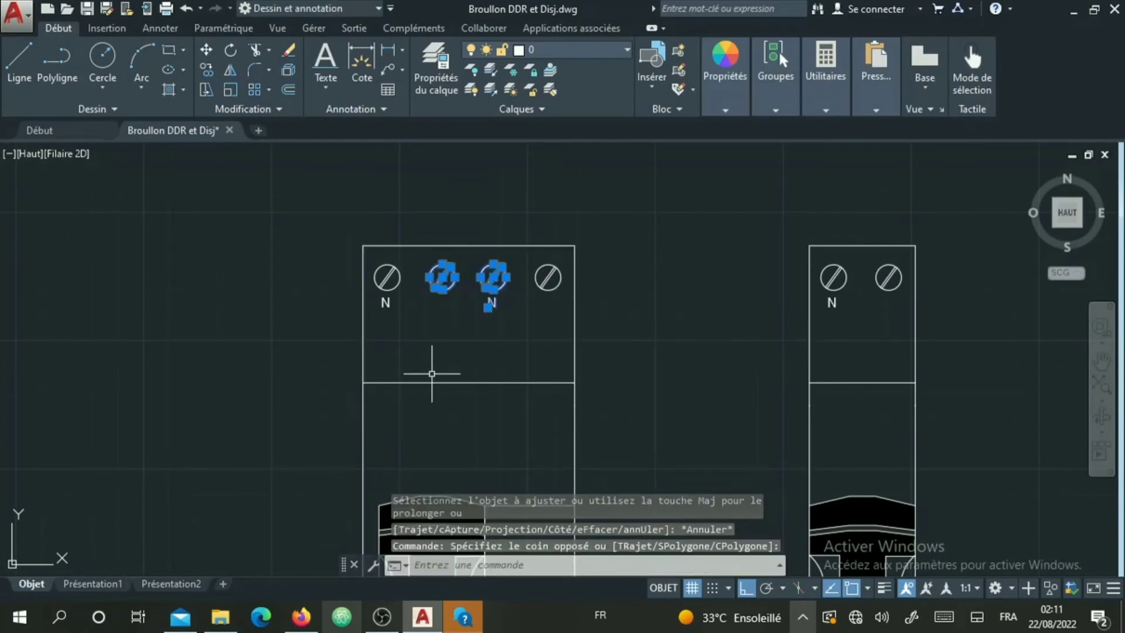
{"action": "key", "text": "Delete"}
Step: Move the left screw with its N label rightward and the right screw slightly leftward
{"action": "left_click", "coordinate": [404, 303]}
{"action": "left_click", "coordinate": [362, 251]}
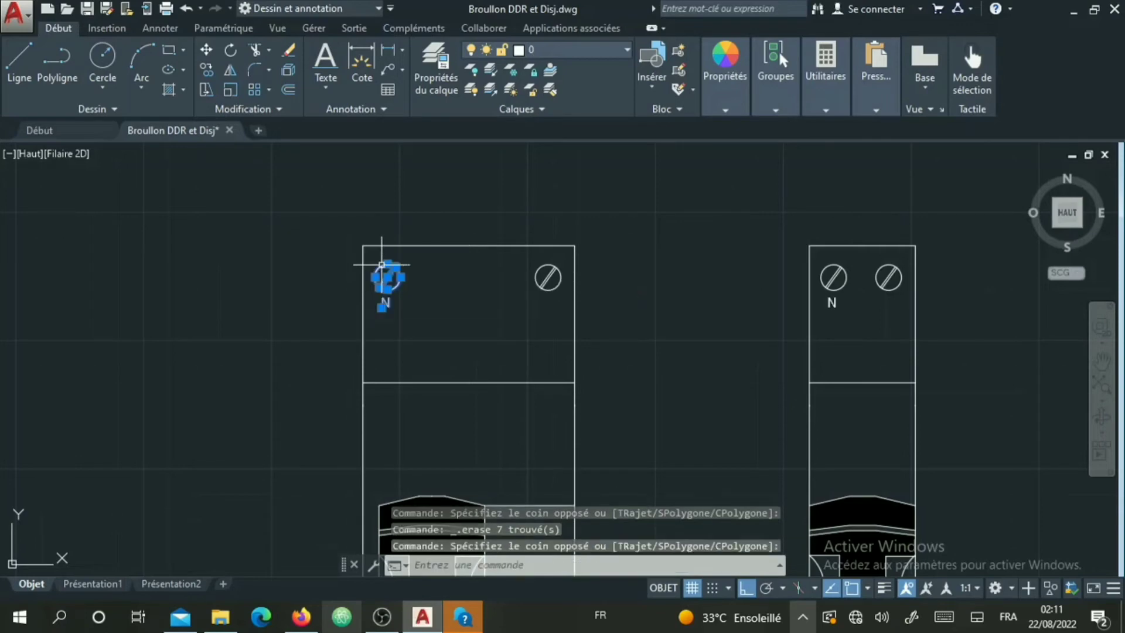
{"action": "right_click", "coordinate": [362, 252]}
{"action": "left_click", "coordinate": [410, 341]}
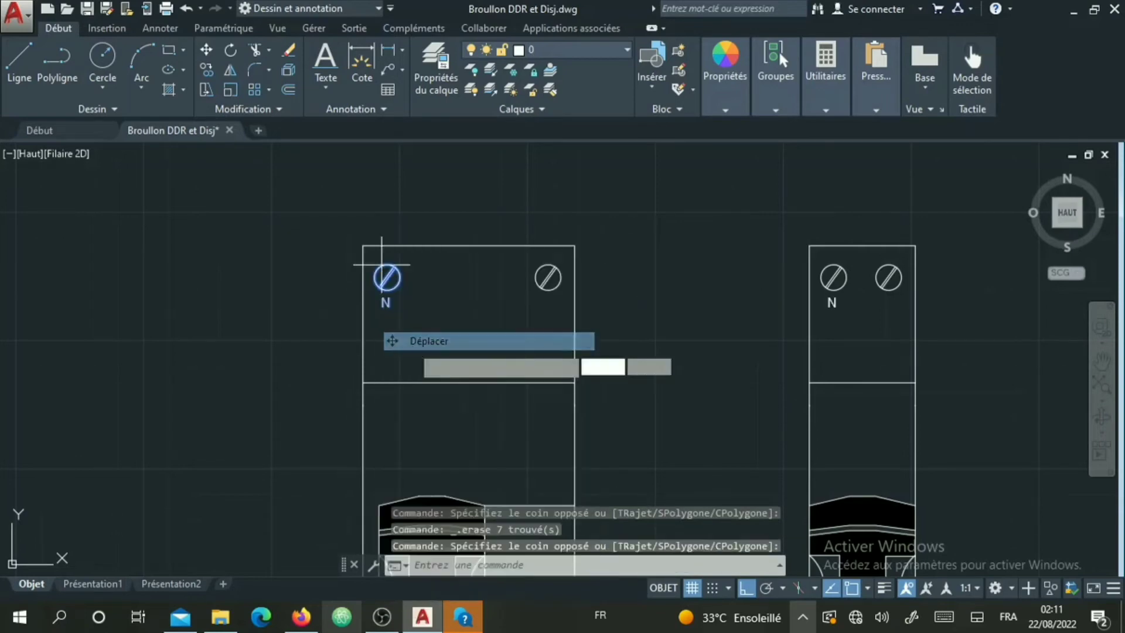
{"action": "left_click", "coordinate": [406, 300]}
{"action": "left_click", "coordinate": [434, 301]}
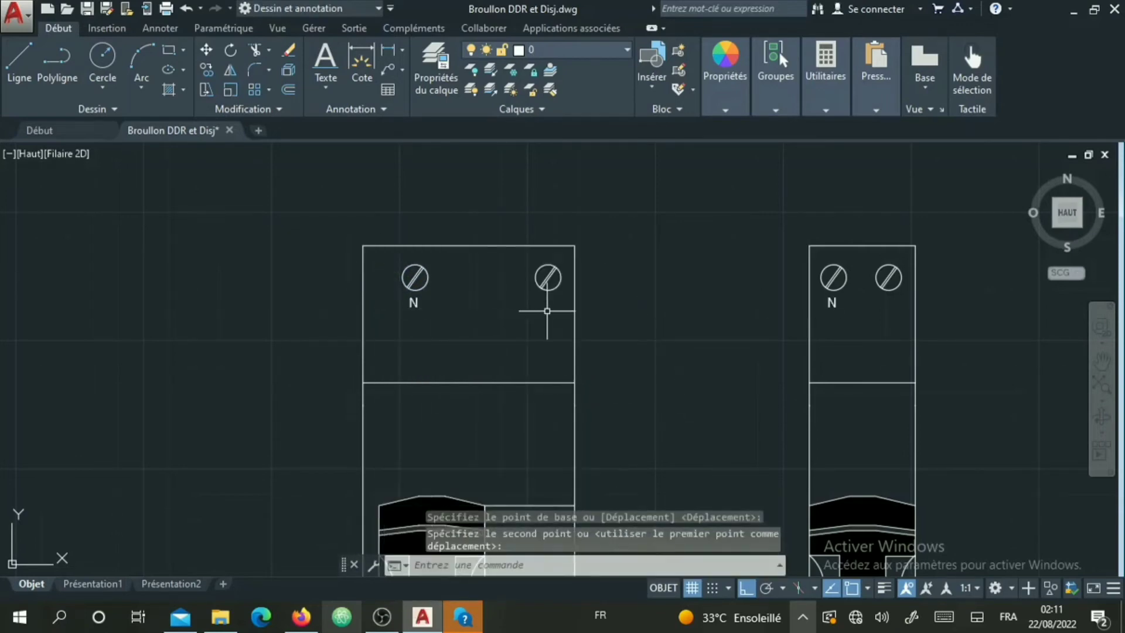
{"action": "left_click", "coordinate": [539, 308]}
{"action": "left_click", "coordinate": [523, 228]}
{"action": "right_click", "coordinate": [523, 223]}
{"action": "left_click", "coordinate": [542, 341]}
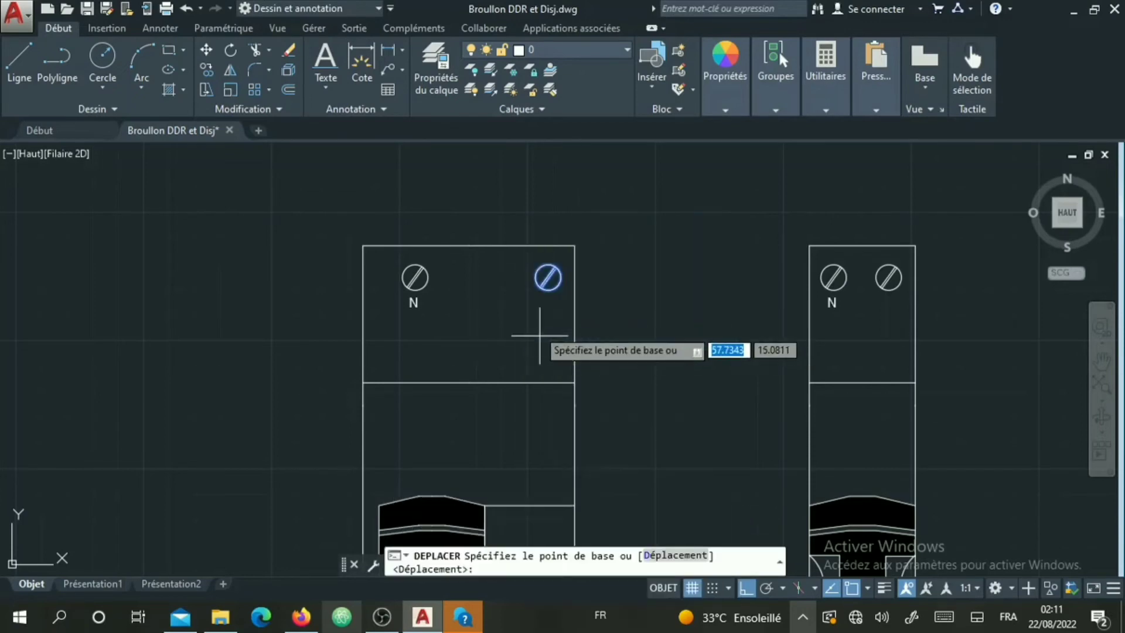
{"action": "left_click", "coordinate": [532, 323]}
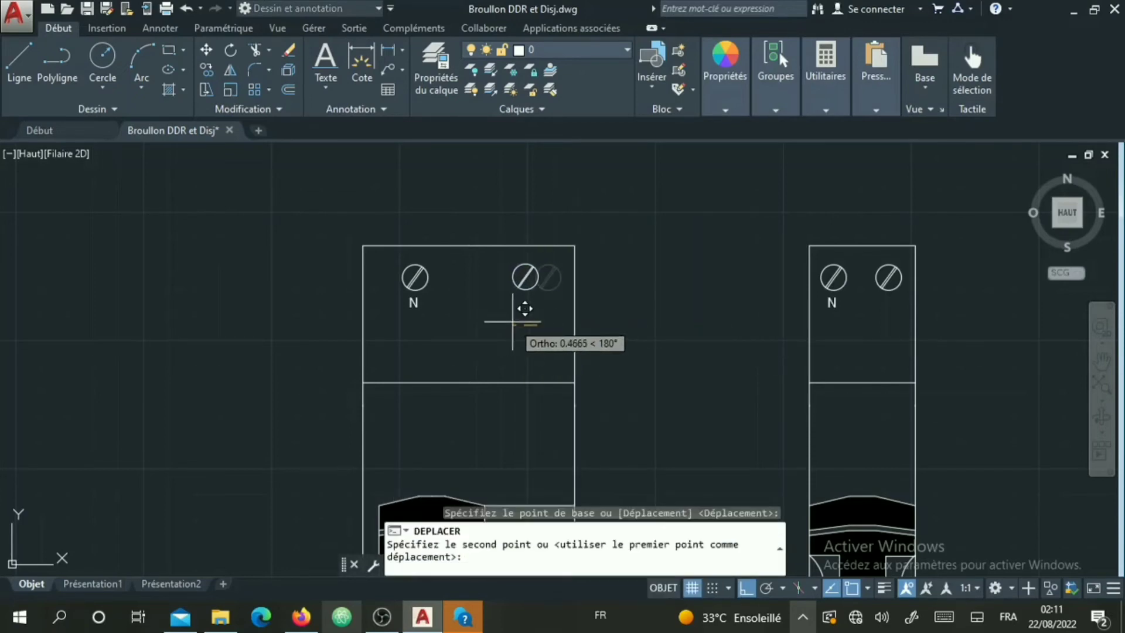
{"action": "left_click", "coordinate": [516, 321]}
Step: Select the re-spaced top screws and N label
{"action": "scroll", "coordinate": [503, 338], "scroll_direction": "down", "scroll_amount": 2}
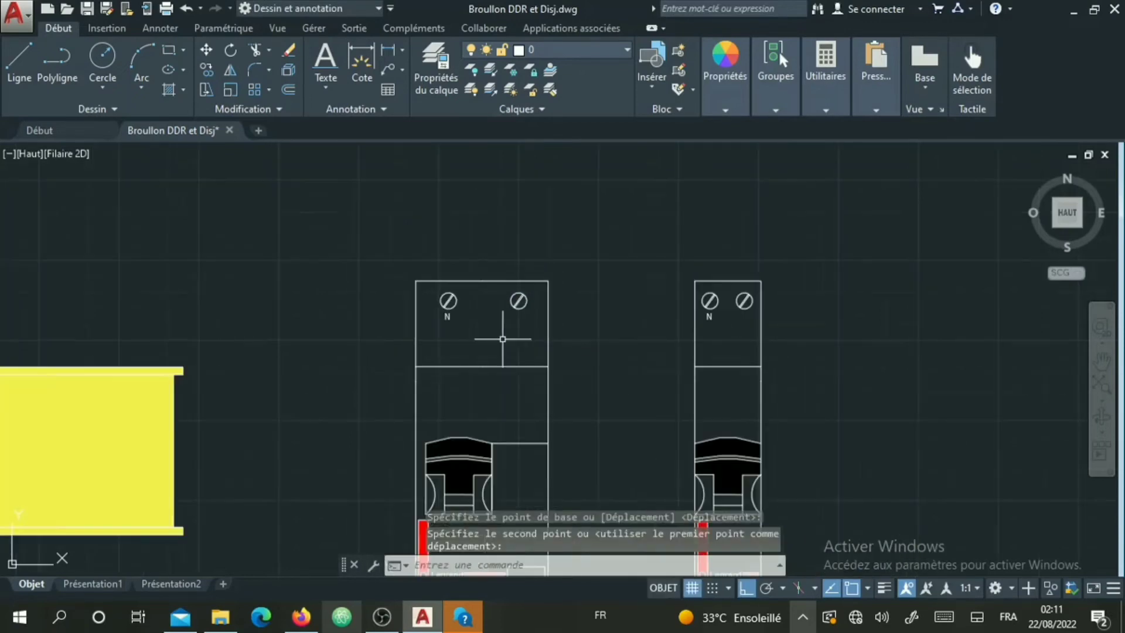
{"action": "scroll", "coordinate": [490, 345], "scroll_direction": "down", "scroll_amount": 5}
{"action": "scroll", "coordinate": [495, 287], "scroll_direction": "up", "scroll_amount": 3}
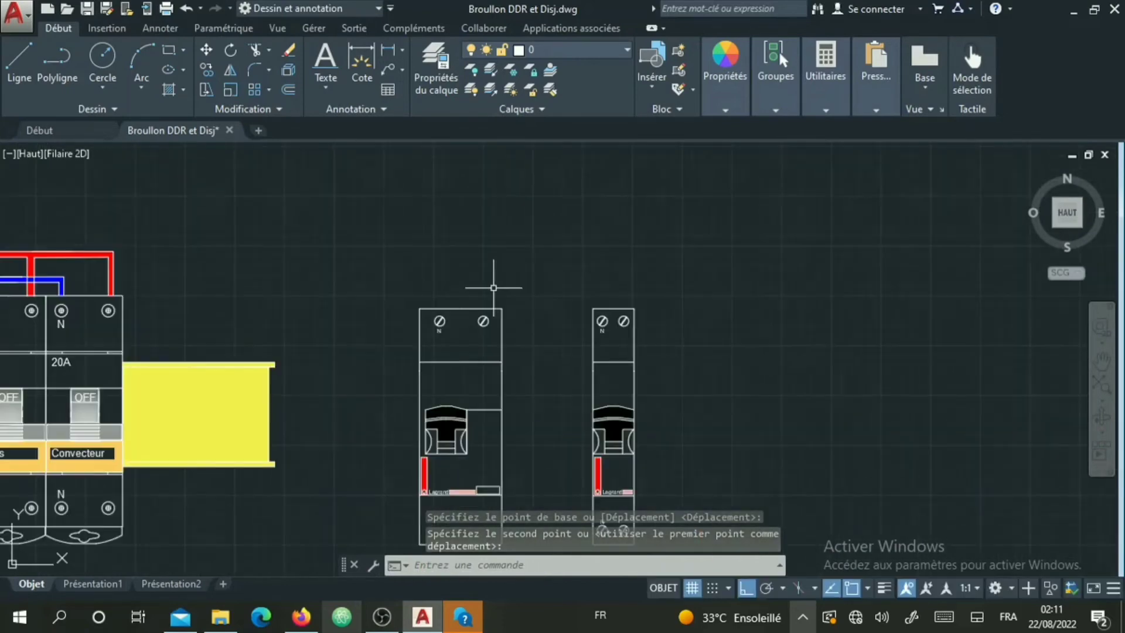
{"action": "scroll", "coordinate": [491, 361], "scroll_direction": "up", "scroll_amount": 2}
{"action": "left_click", "coordinate": [479, 326]}
Step: Copy the top screws and N label into the module's bottom section
{"action": "right_click", "coordinate": [397, 343]}
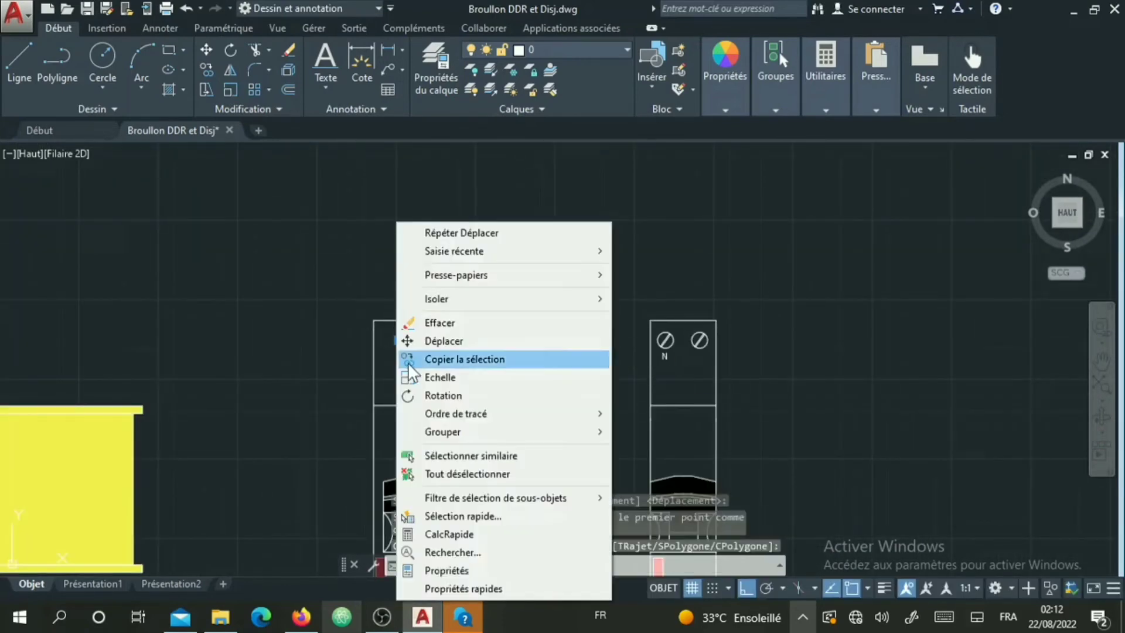
{"action": "left_click", "coordinate": [421, 360]}
{"action": "scroll", "coordinate": [447, 452], "scroll_direction": "down", "scroll_amount": 3}
{"action": "scroll", "coordinate": [452, 498], "scroll_direction": "up", "scroll_amount": 3}
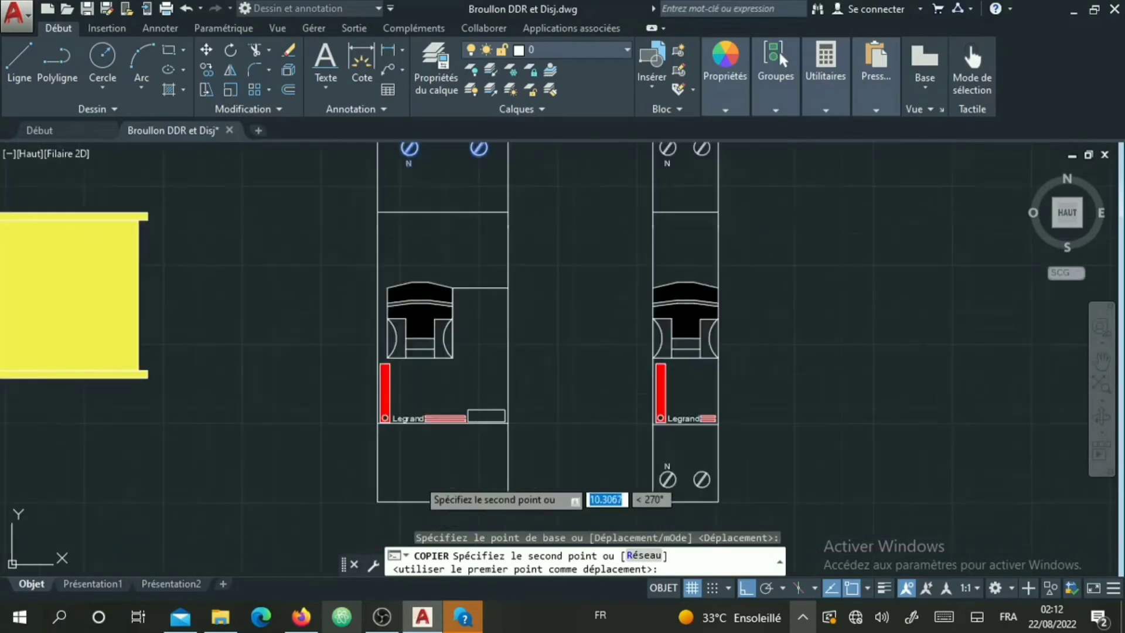
{"action": "mouse_move", "coordinate": [451, 498]}
{"action": "middle_mouse_down"}
{"action": "mouse_move", "coordinate": [412, 473]}
{"action": "mouse_move", "coordinate": [411, 437]}
{"action": "middle_mouse_up"}
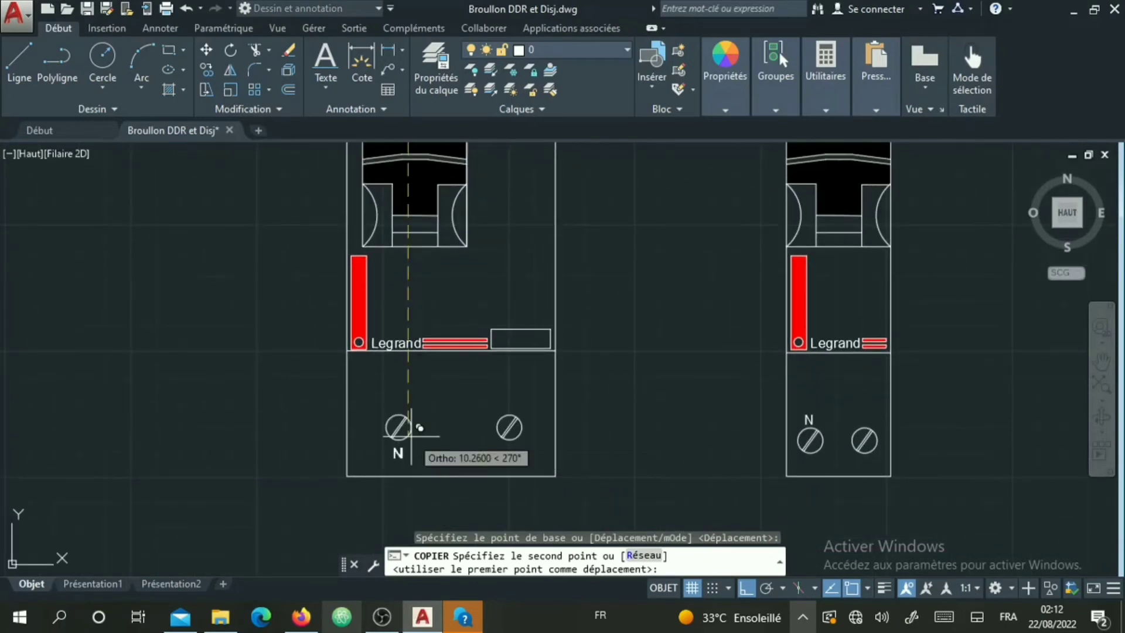
{"action": "left_click", "coordinate": [420, 429]}
{"action": "key", "text": "Escape"}
{"action": "scroll", "coordinate": [420, 429], "scroll_direction": "down", "scroll_amount": 3}
{"action": "scroll", "coordinate": [443, 275], "scroll_direction": "up", "scroll_amount": 2}
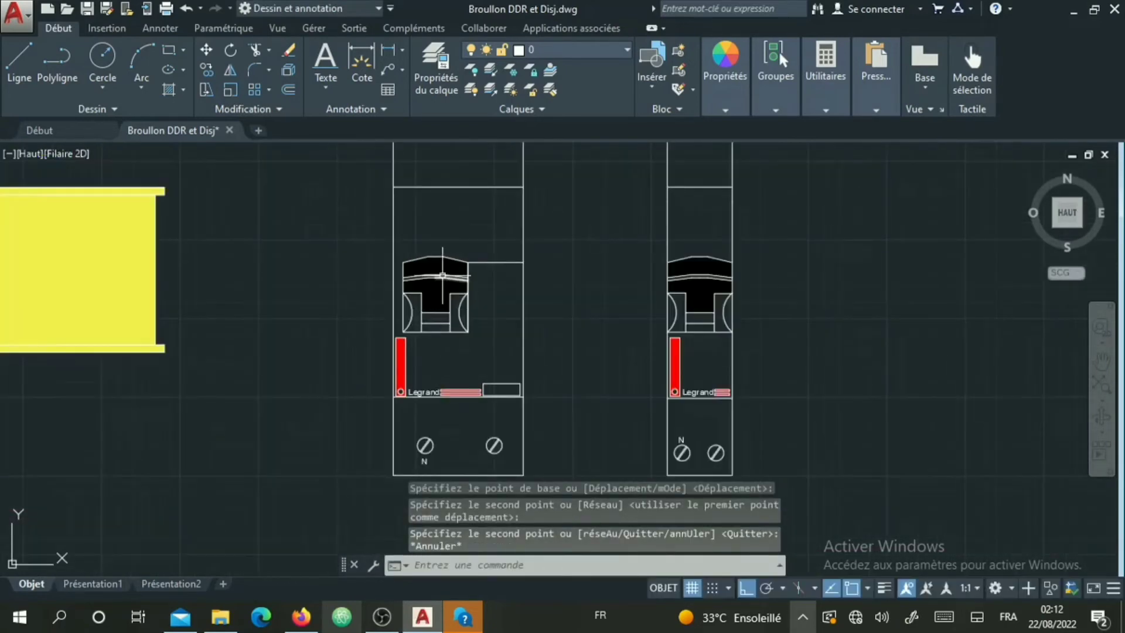
{"action": "scroll", "coordinate": [442, 275], "scroll_direction": "up", "scroll_amount": 1}
{"action": "scroll", "coordinate": [417, 243], "scroll_direction": "up", "scroll_amount": 2}
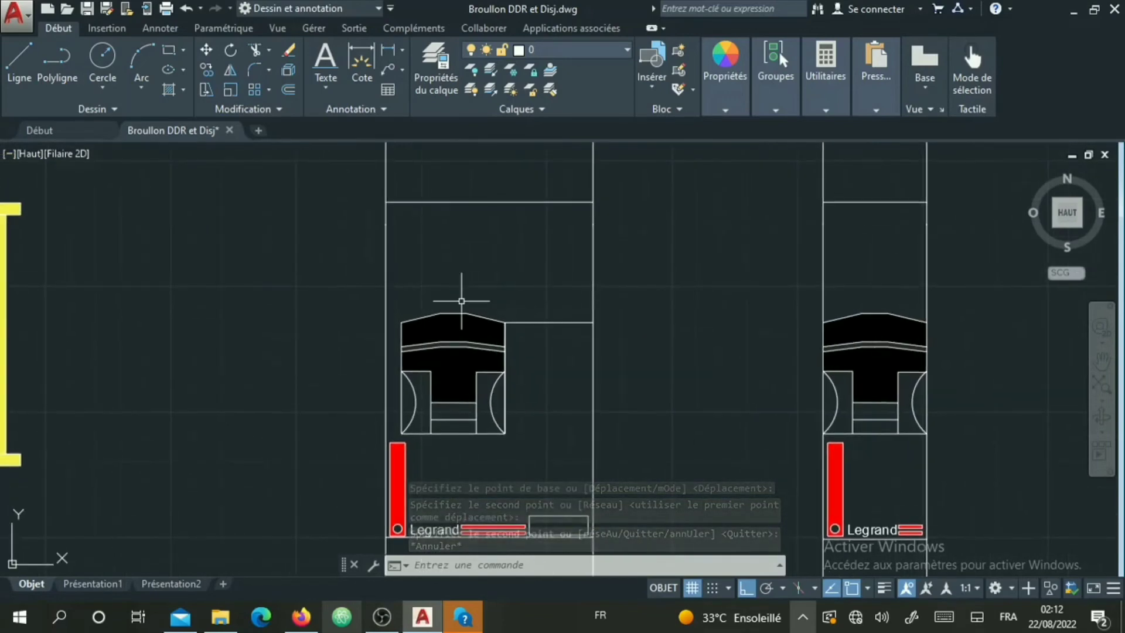
{"action": "scroll", "coordinate": [471, 387], "scroll_direction": "down", "scroll_amount": 2}
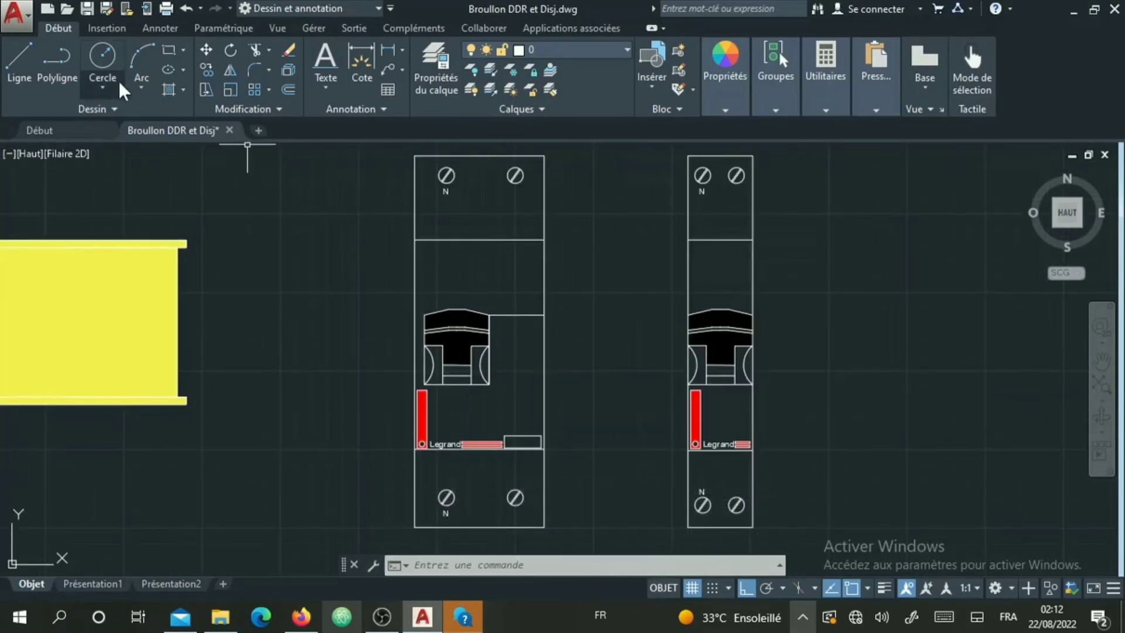
Step: Start a polyline at the module's corner, cancel it, and pan slightly right
{"action": "left_click", "coordinate": [57, 65]}
{"action": "scroll", "coordinate": [466, 347], "scroll_direction": "up", "scroll_amount": 3}
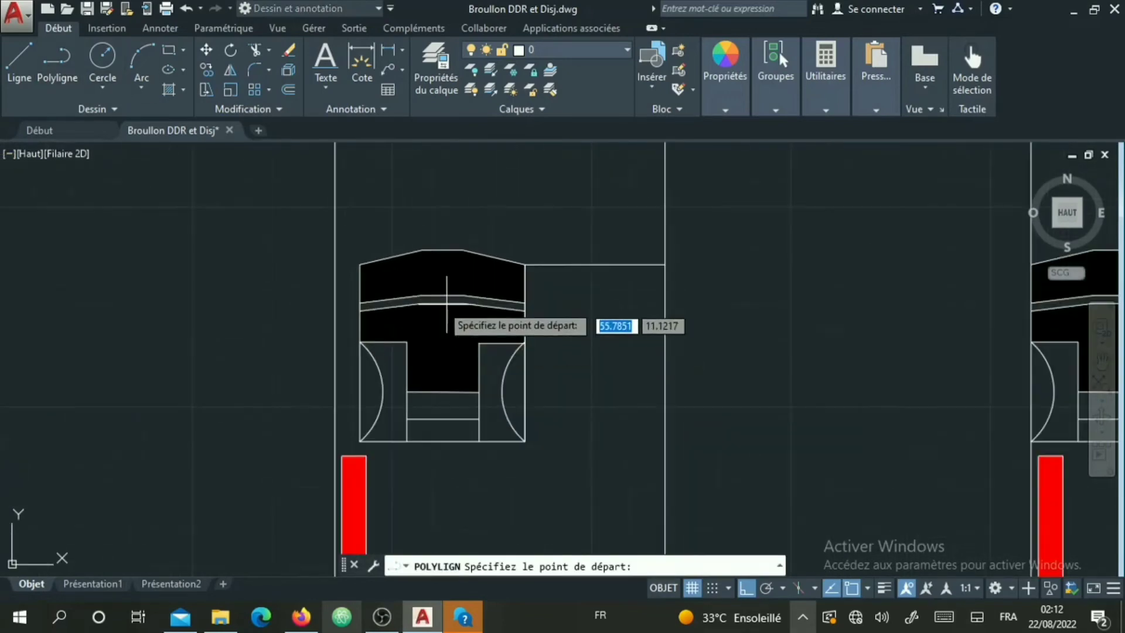
{"action": "left_click", "coordinate": [360, 264]}
{"action": "left_click", "coordinate": [334, 263]}
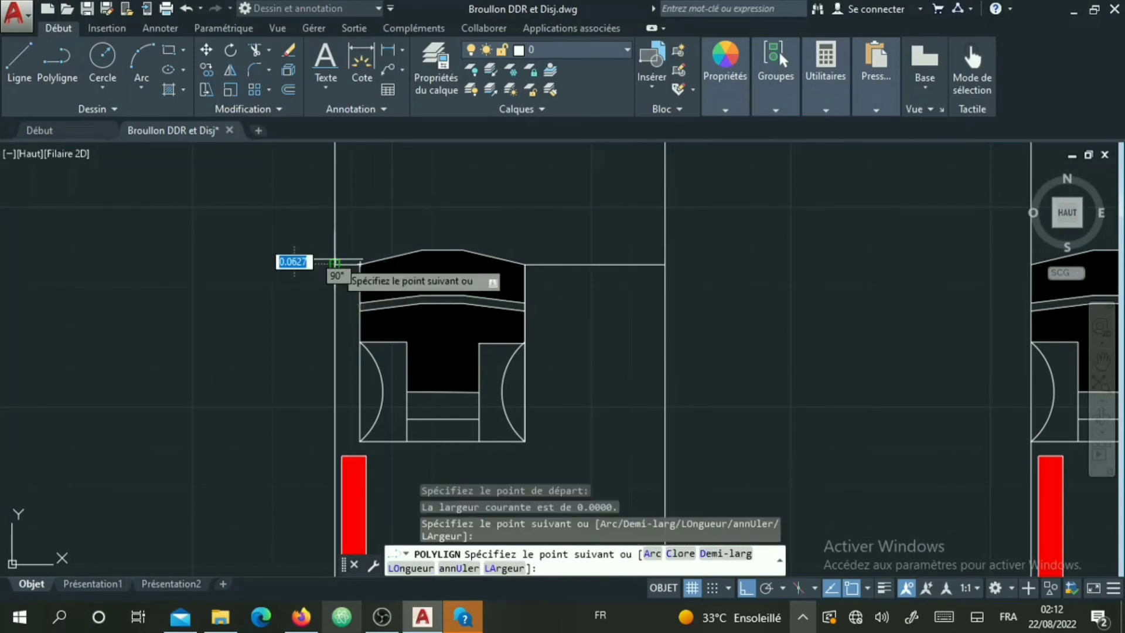
{"action": "key", "text": "Escape"}
{"action": "scroll", "coordinate": [410, 264], "scroll_direction": "down", "scroll_amount": 4}
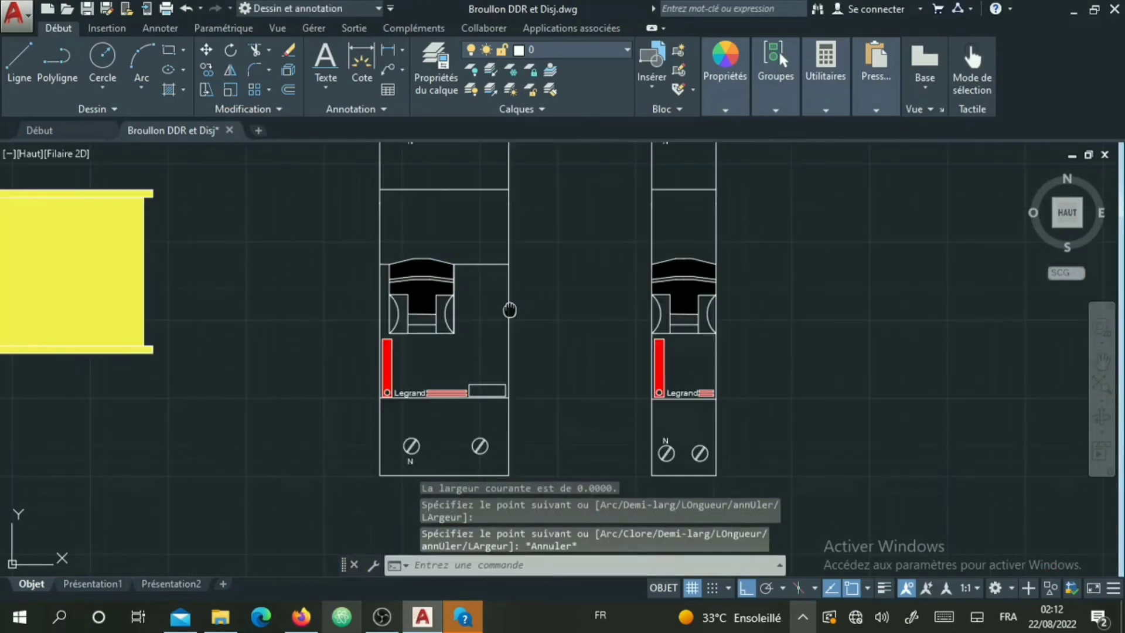
{"action": "middle_click_drag", "start_coordinate": [509, 310], "coordinate": [528, 309]}
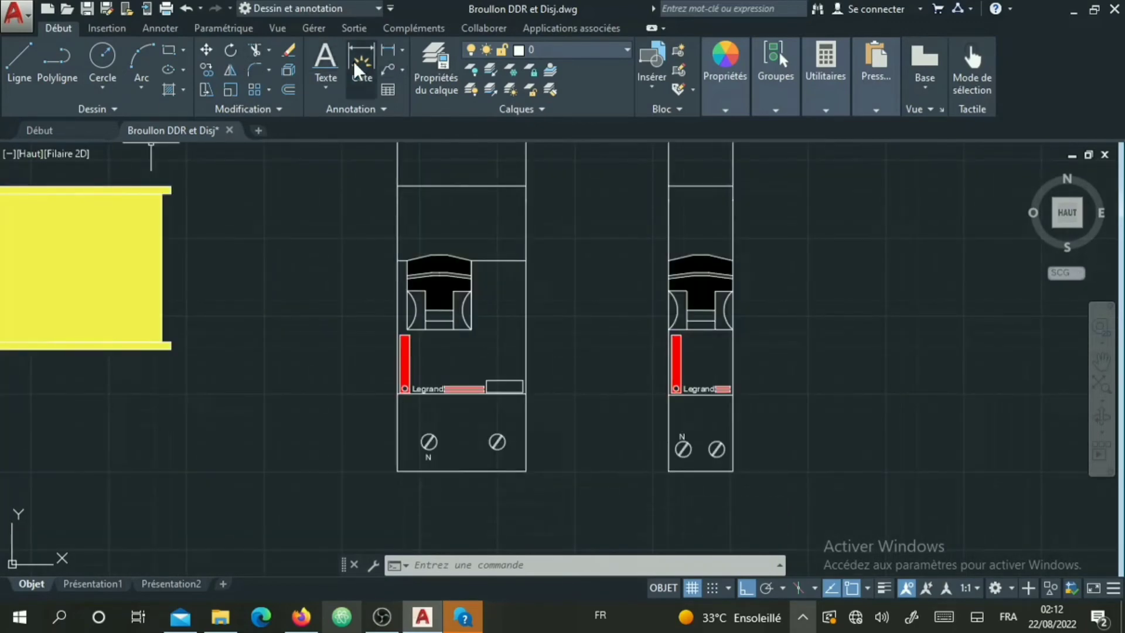
Step: Write a single-line '40A' text on the module with default height and angle
{"action": "left_click", "coordinate": [326, 58]}
{"action": "scroll", "coordinate": [448, 413], "scroll_direction": "up", "scroll_amount": 2}
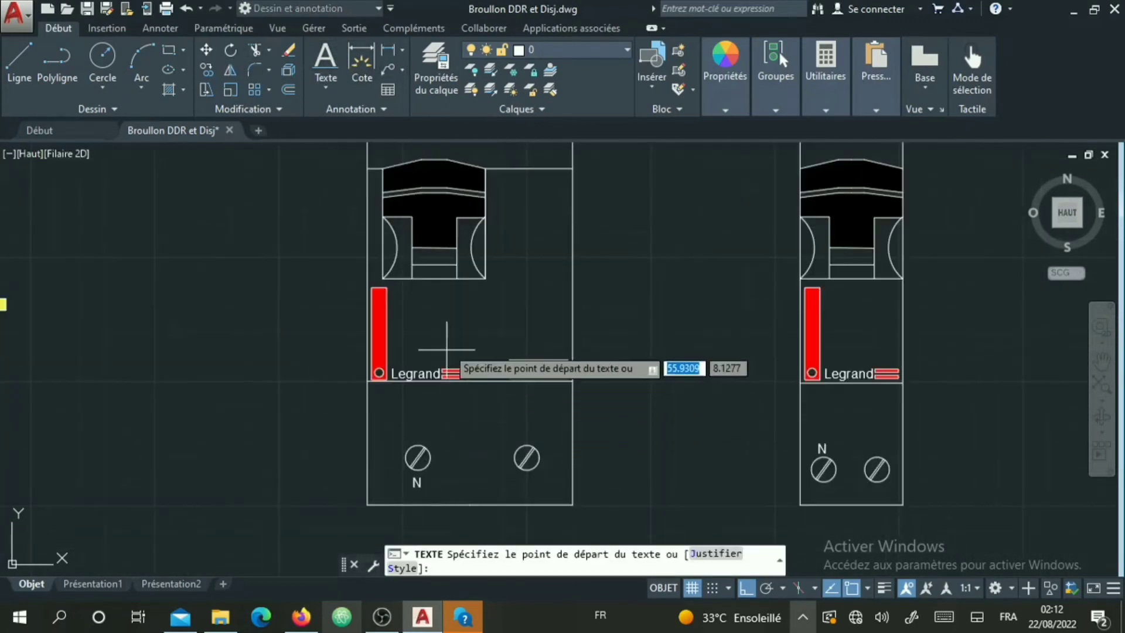
{"action": "left_click", "coordinate": [448, 314]}
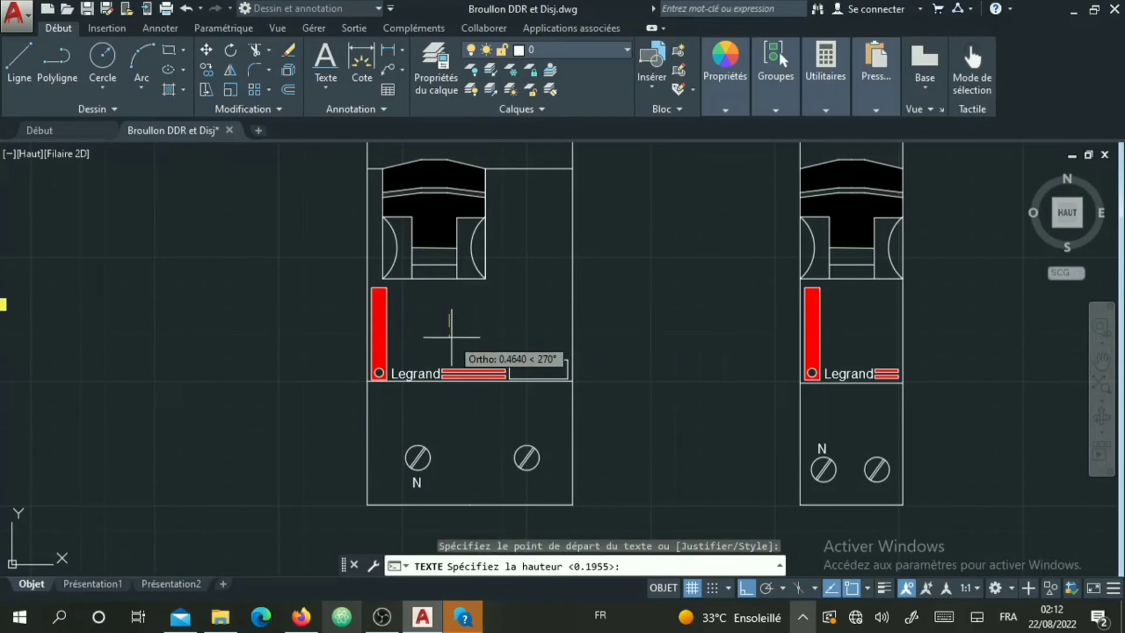
{"action": "key", "text": "Return"}
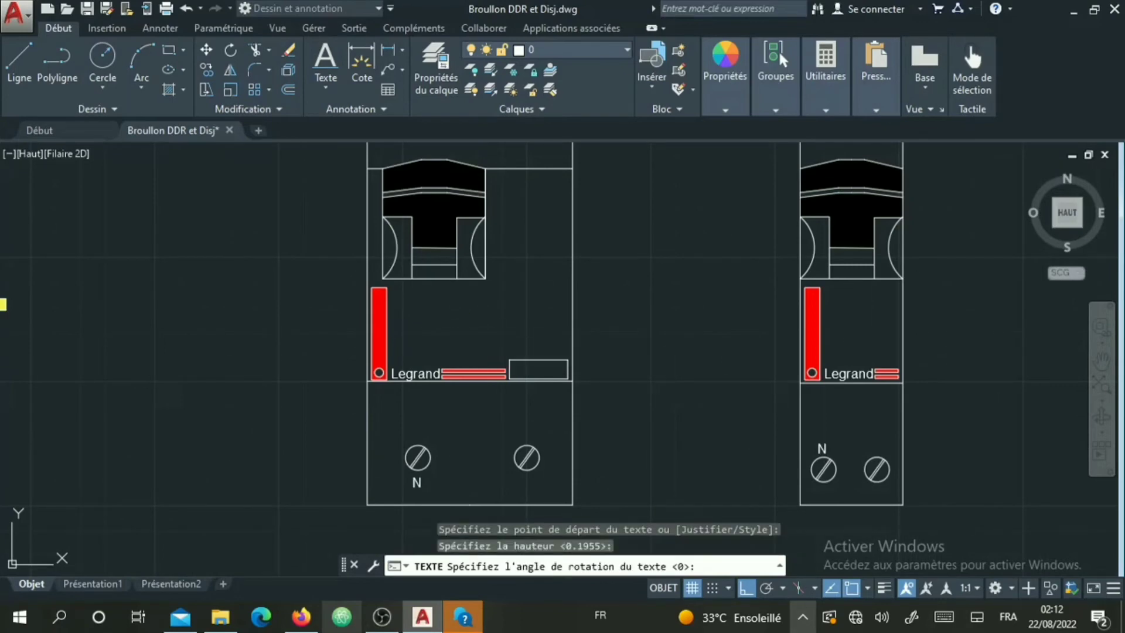
{"action": "key", "text": "Return"}
{"action": "type", "text": "402"}
{"action": "key", "text": "BackSpace"}
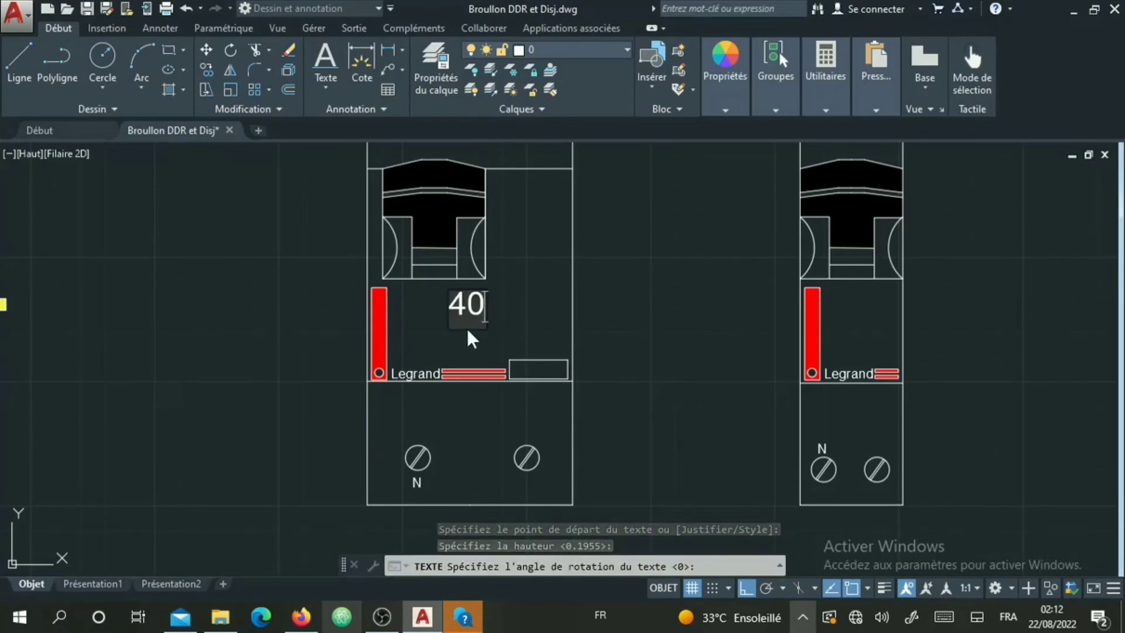
{"action": "type", "text": "A"}
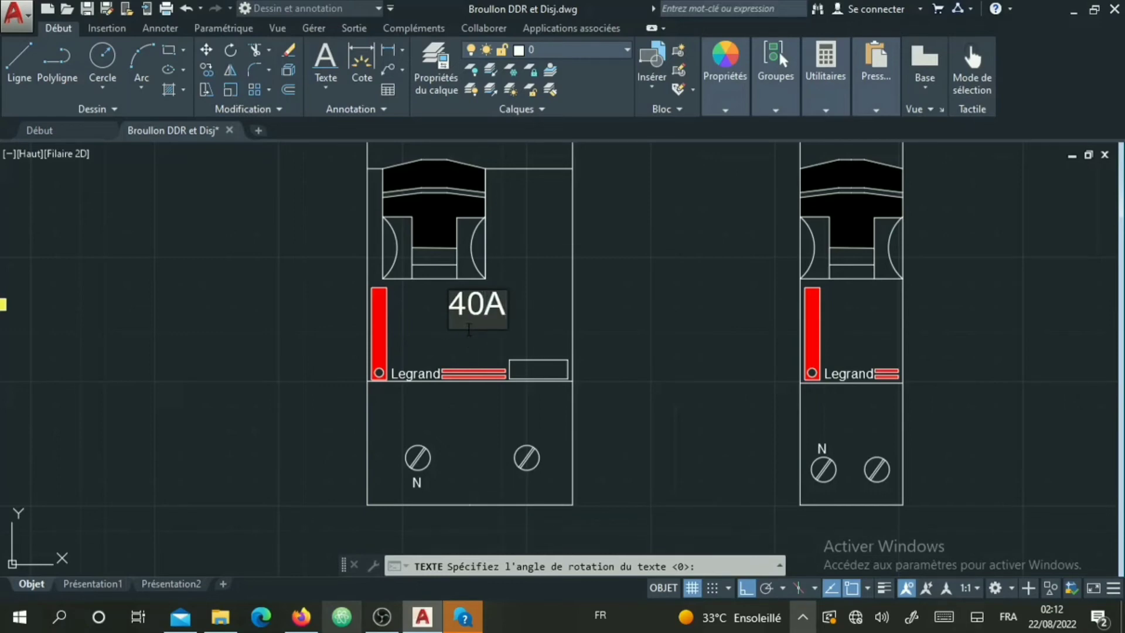
{"action": "key", "text": "Escape"}
Step: Rescale the 40A label and, with Ortho off, move it just above the Legrand marking
{"action": "left_click", "coordinate": [511, 335]}
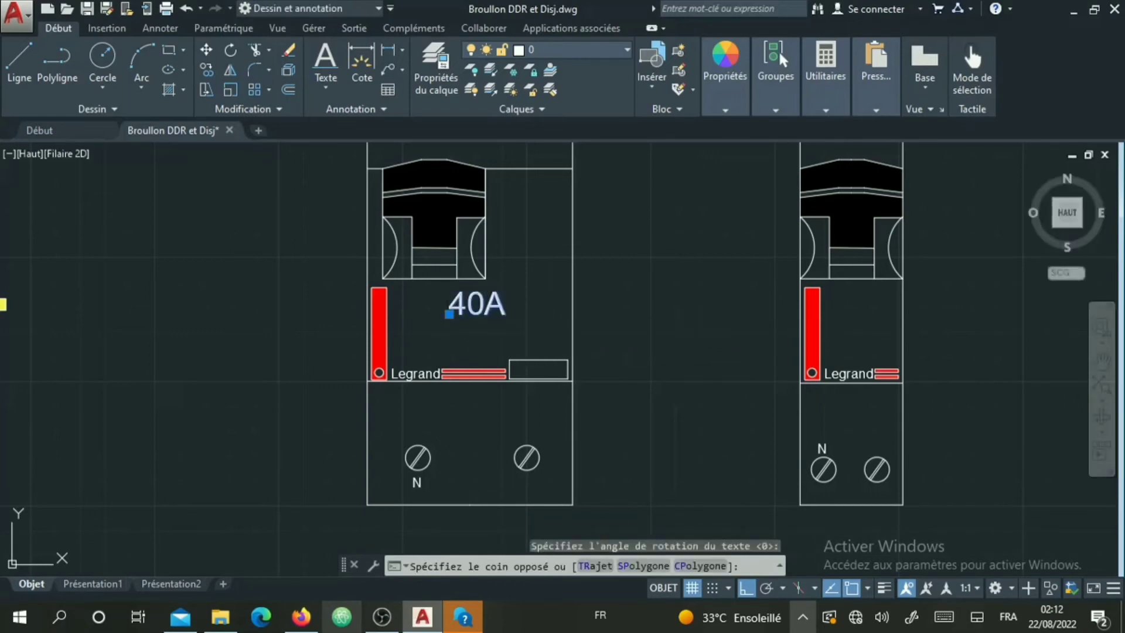
{"action": "left_click", "coordinate": [494, 307]}
{"action": "right_click", "coordinate": [495, 307]}
{"action": "left_click", "coordinate": [527, 353]}
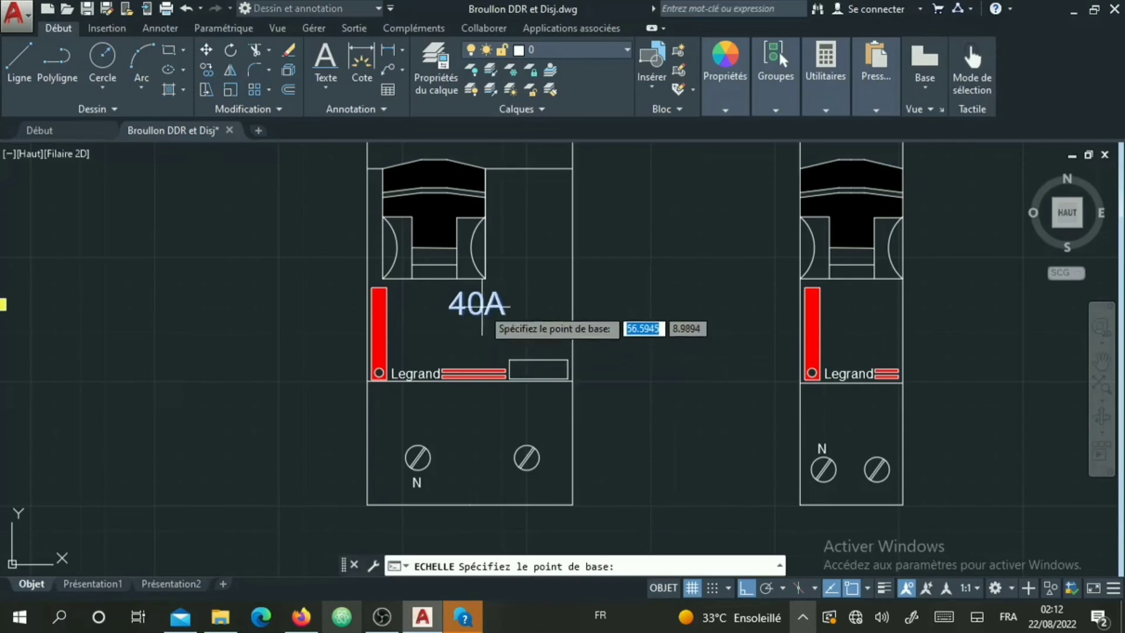
{"action": "left_click", "coordinate": [490, 310]}
{"action": "left_click", "coordinate": [507, 332]}
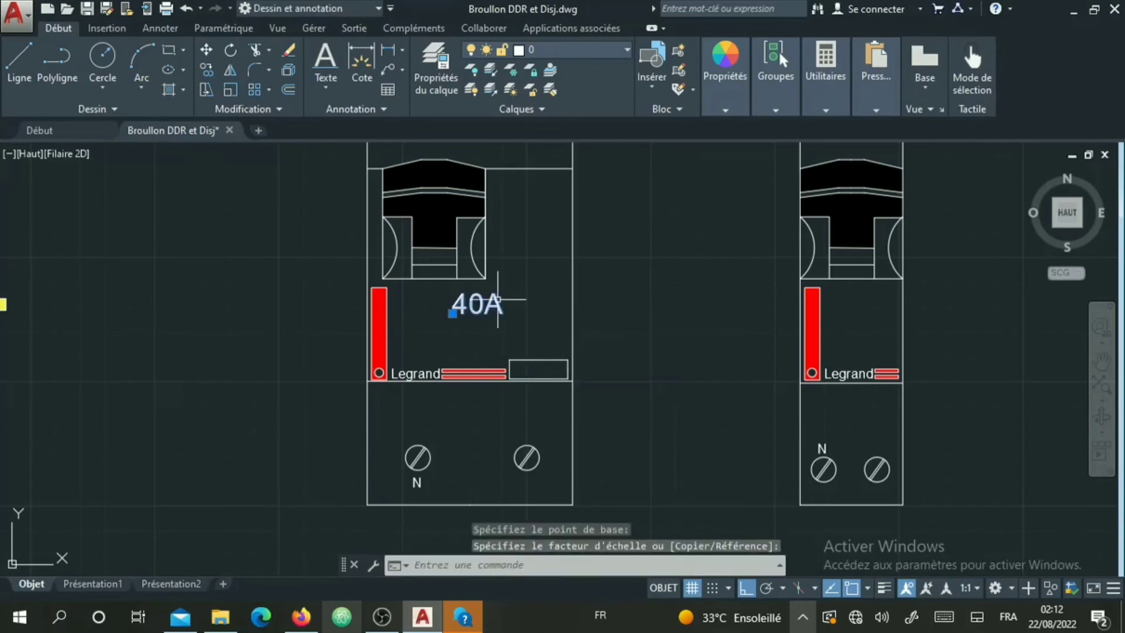
{"action": "left_click", "coordinate": [746, 587]}
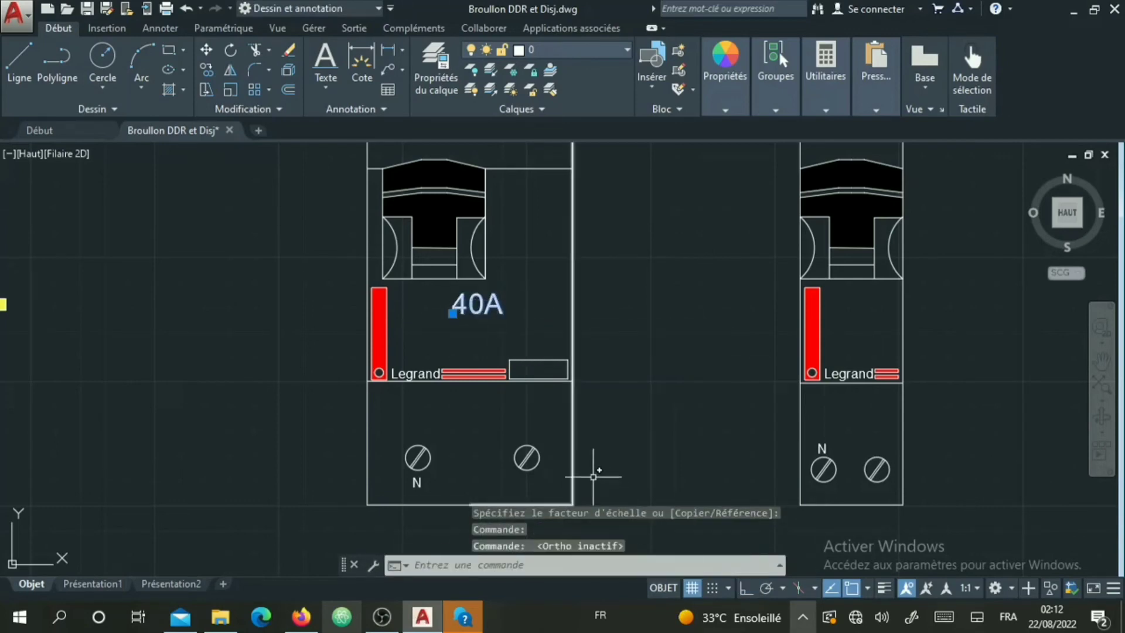
{"action": "left_click", "coordinate": [453, 314]}
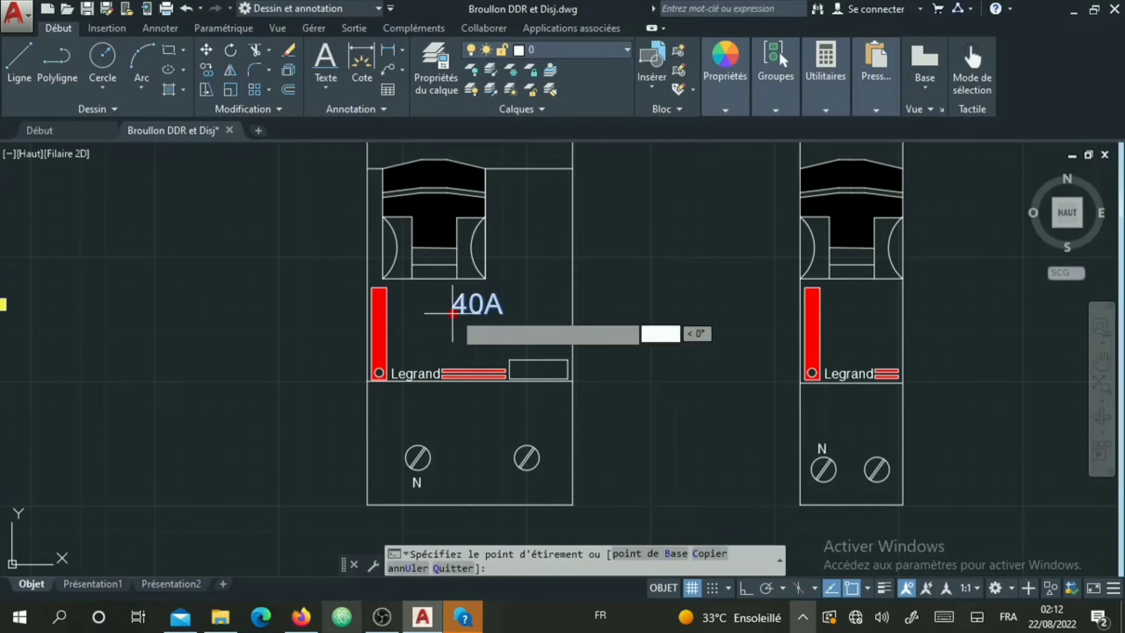
{"action": "left_click", "coordinate": [440, 346]}
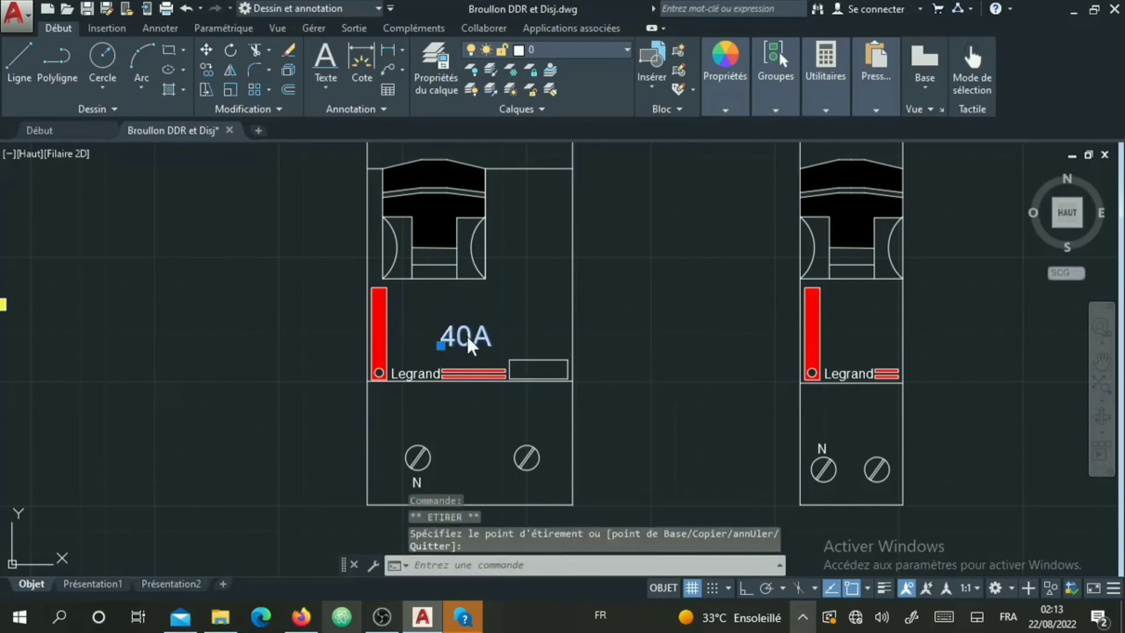
{"action": "right_click", "coordinate": [467, 335]}
Step: Copy 40A to its right with Ortho on and edit the copy to read '30mA'
{"action": "left_click", "coordinate": [501, 336]}
{"action": "left_click", "coordinate": [746, 587]}
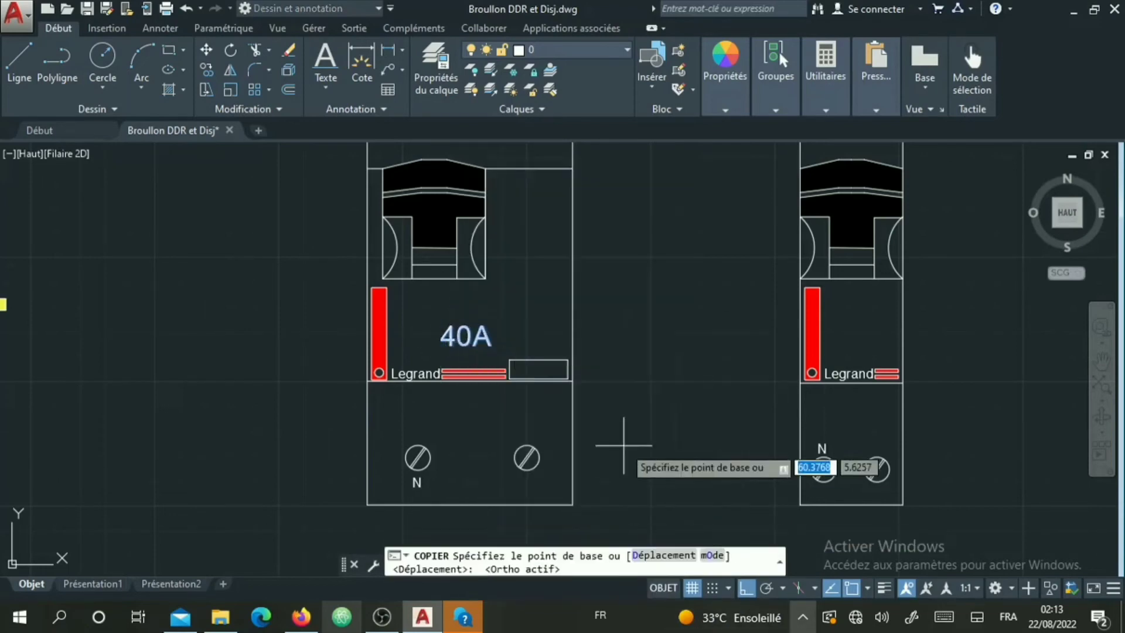
{"action": "left_click", "coordinate": [478, 370]}
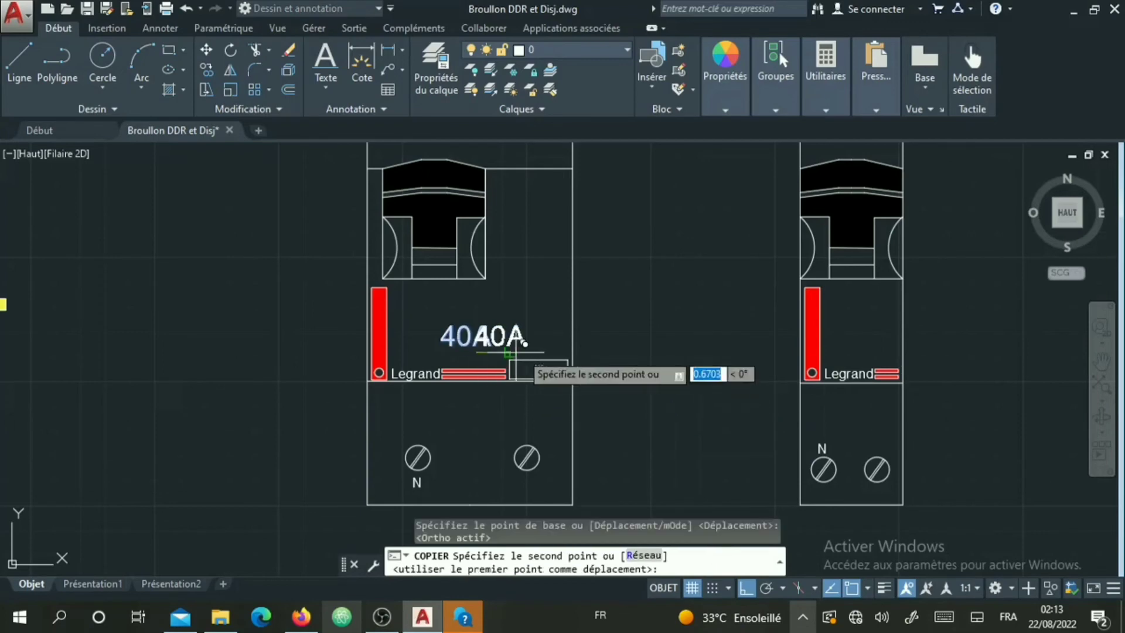
{"action": "left_click", "coordinate": [538, 369]}
{"action": "key", "text": "Escape"}
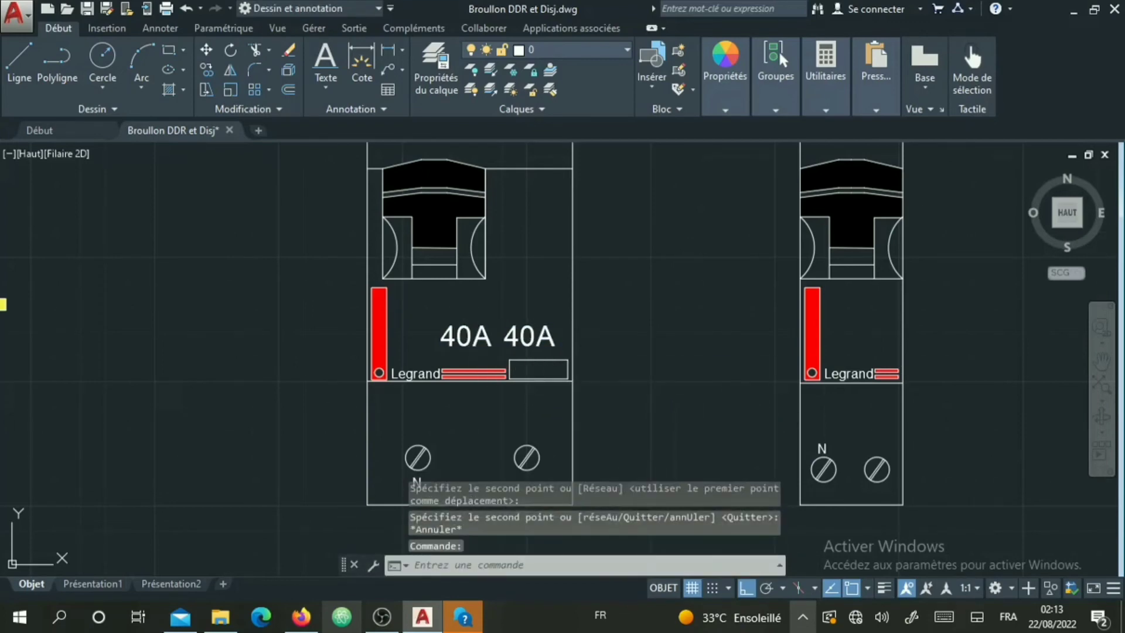
{"action": "double_click", "coordinate": [540, 338]}
{"action": "type", "text": "30"}
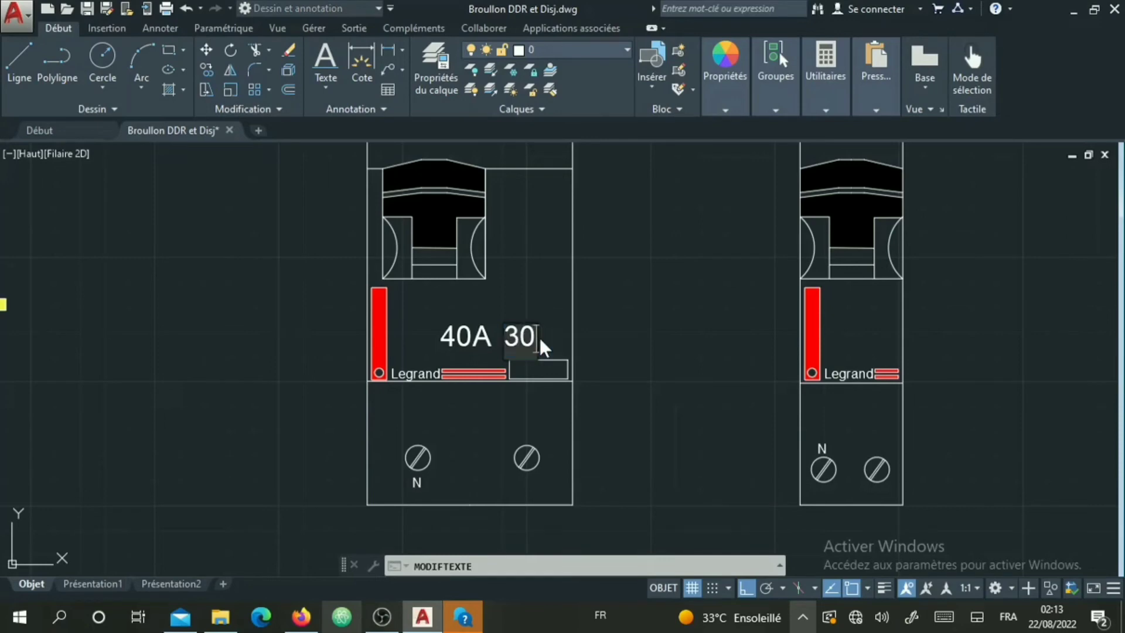
{"action": "type", "text": "mA"}
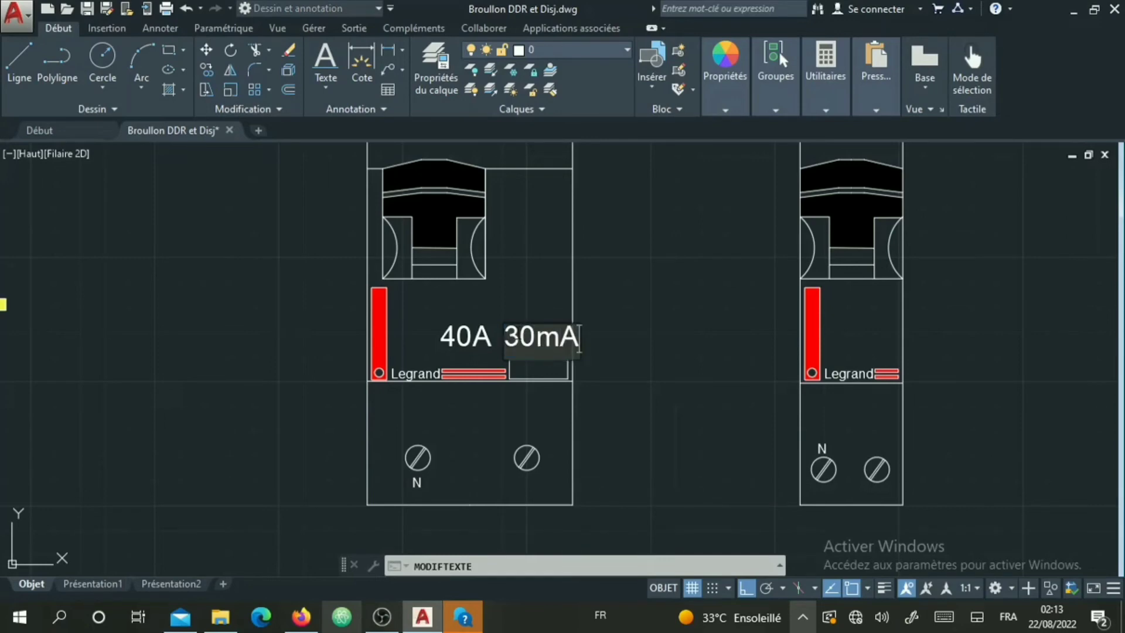
{"action": "key", "text": "Return"}
{"action": "key", "text": "Escape"}
Step: Shrink the 30mA label with Echelle, object snap off, to fit beside 40A
{"action": "left_click", "coordinate": [518, 331]}
{"action": "right_click", "coordinate": [518, 330]}
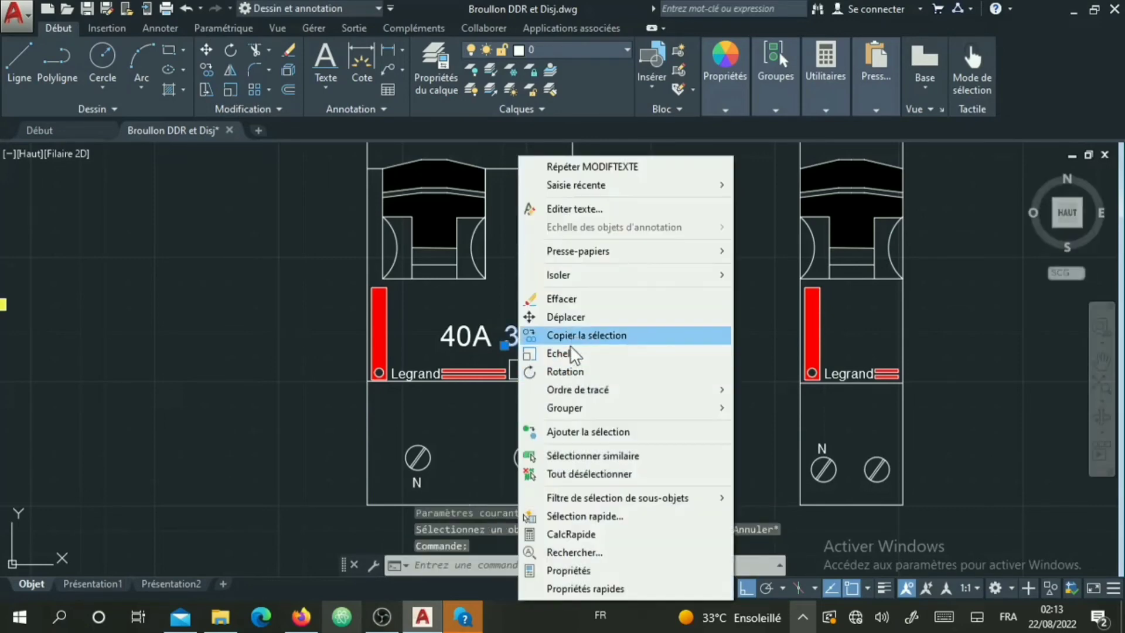
{"action": "left_click", "coordinate": [567, 353]}
{"action": "scroll", "coordinate": [568, 344], "scroll_direction": "up", "scroll_amount": 3}
{"action": "left_click", "coordinate": [521, 331]}
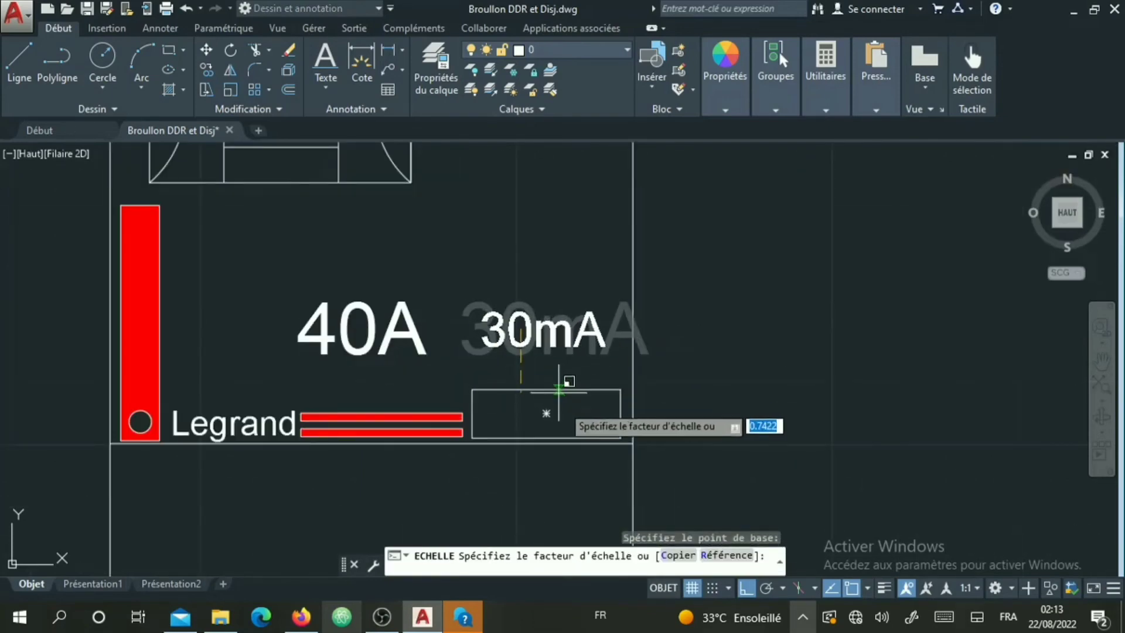
{"action": "left_click", "coordinate": [852, 587]}
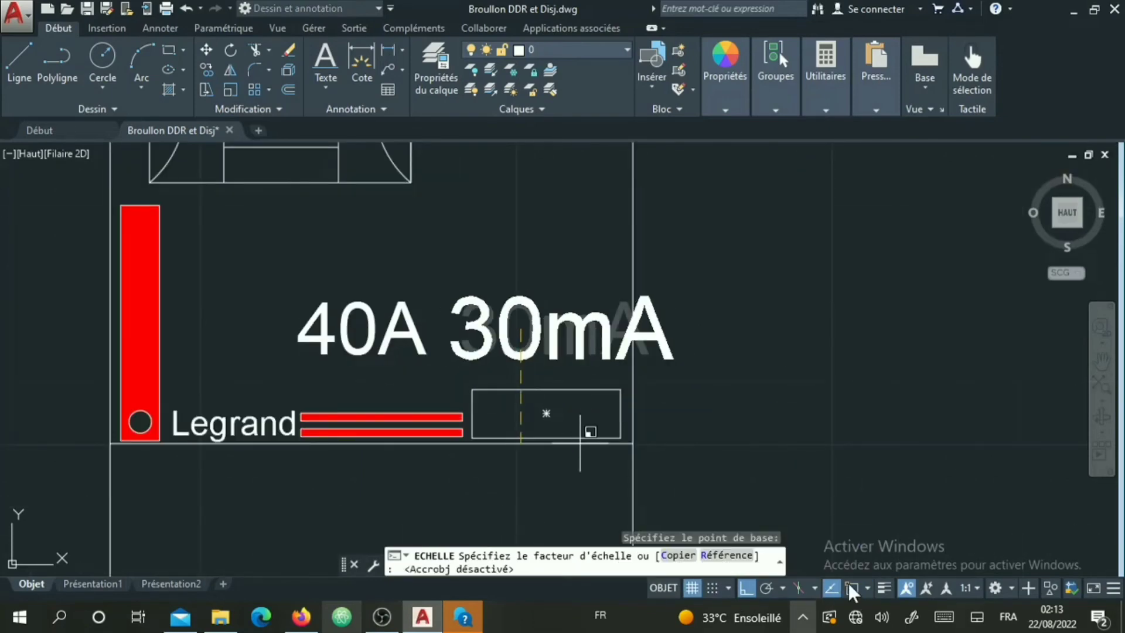
{"action": "left_click", "coordinate": [590, 390]}
{"action": "scroll", "coordinate": [591, 389], "scroll_direction": "down", "scroll_amount": 3}
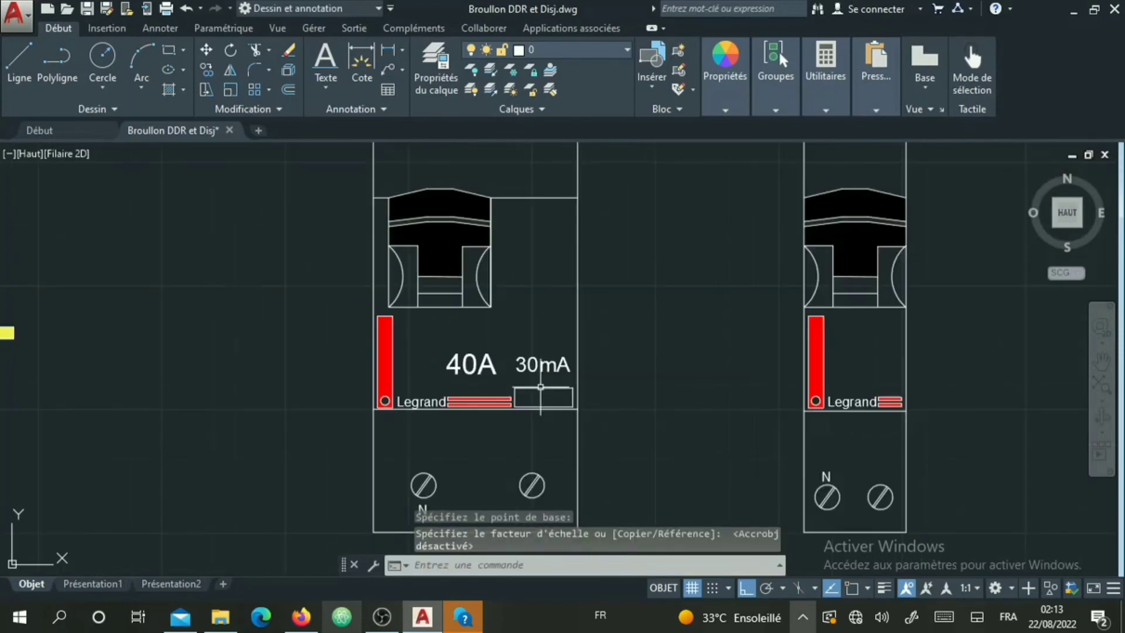
{"action": "scroll", "coordinate": [579, 422], "scroll_direction": "down", "scroll_amount": 2}
{"action": "middle_click_drag", "start_coordinate": [583, 428], "coordinate": [576, 439]}
{"action": "scroll", "coordinate": [575, 439], "scroll_direction": "down", "scroll_amount": 1}
{"action": "scroll", "coordinate": [540, 422], "scroll_direction": "down", "scroll_amount": 1}
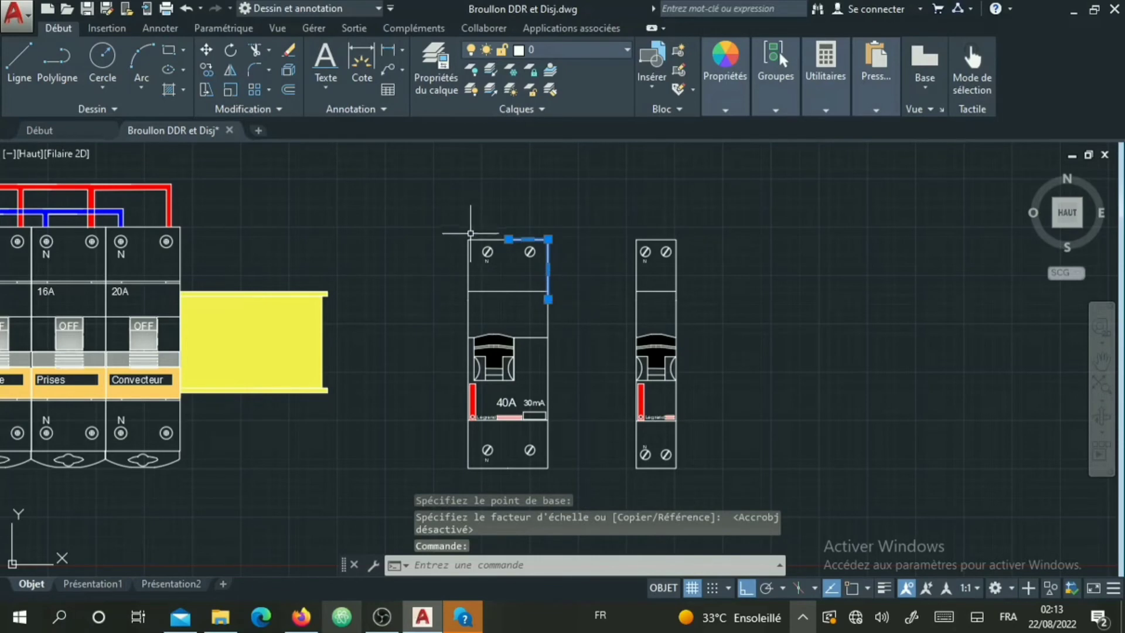
Step: Select the top and outer outline polylines of the modules and bring up their context menu
{"action": "left_click", "coordinate": [475, 238]}
{"action": "scroll", "coordinate": [478, 375], "scroll_direction": "down", "scroll_amount": 2}
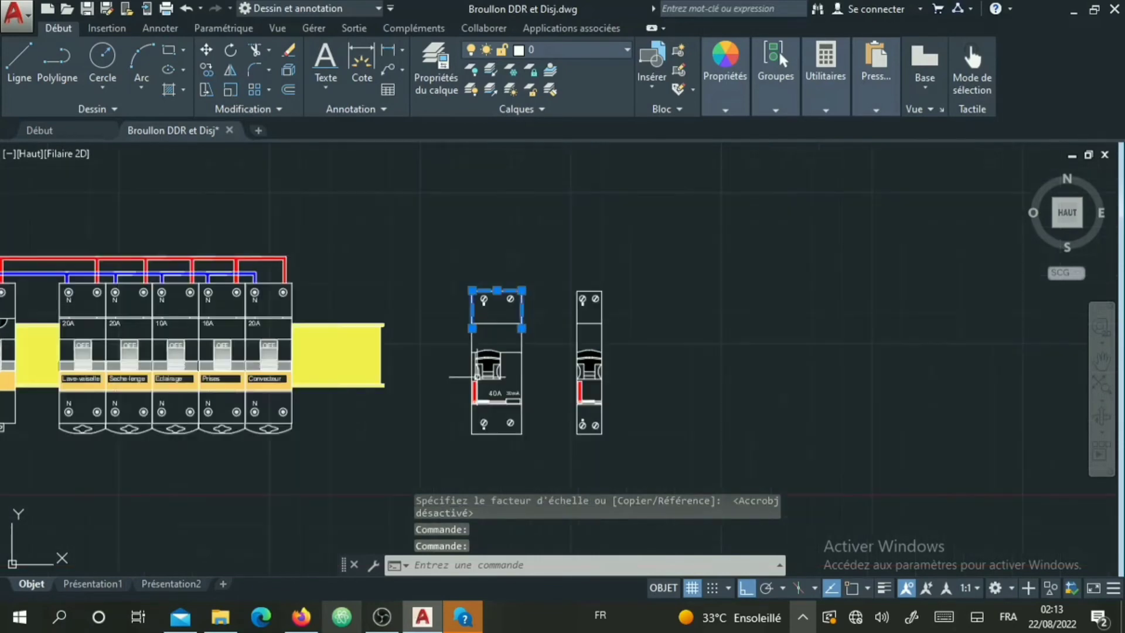
{"action": "left_click", "coordinate": [496, 434]}
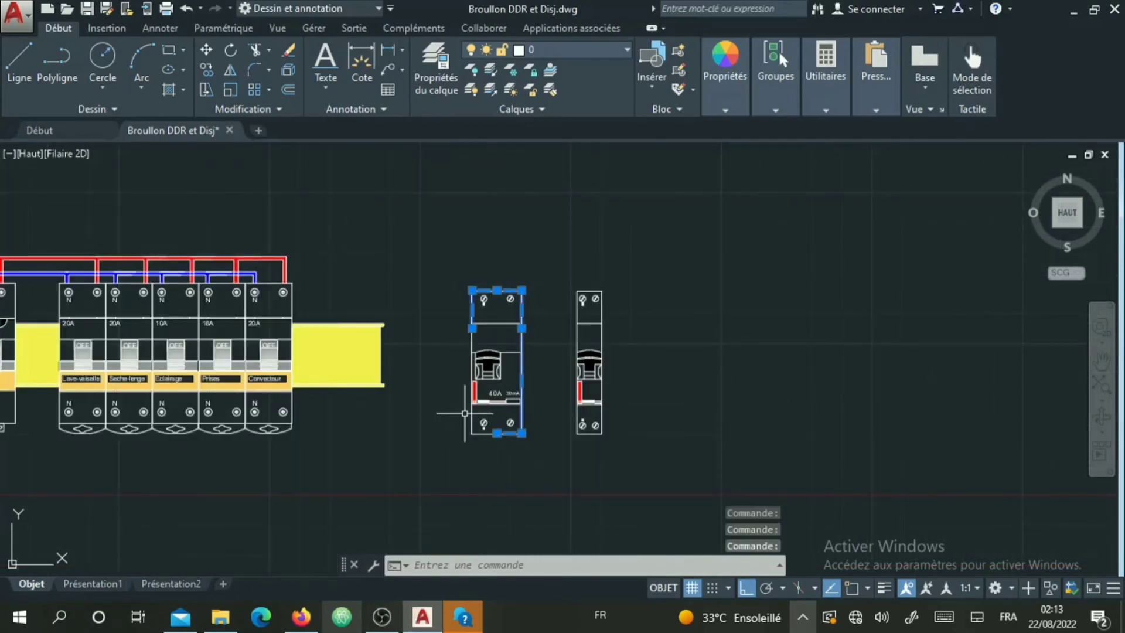
{"action": "scroll", "coordinate": [581, 363], "scroll_direction": "down", "scroll_amount": 3}
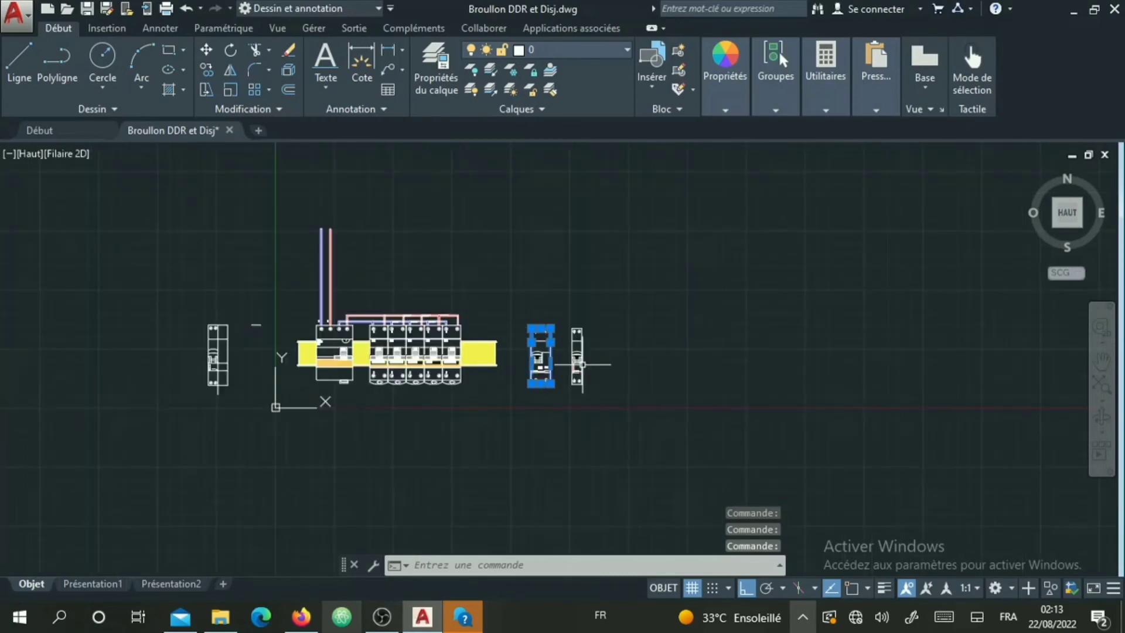
{"action": "scroll", "coordinate": [533, 352], "scroll_direction": "up", "scroll_amount": 5}
{"action": "scroll", "coordinate": [527, 352], "scroll_direction": "up", "scroll_amount": 1}
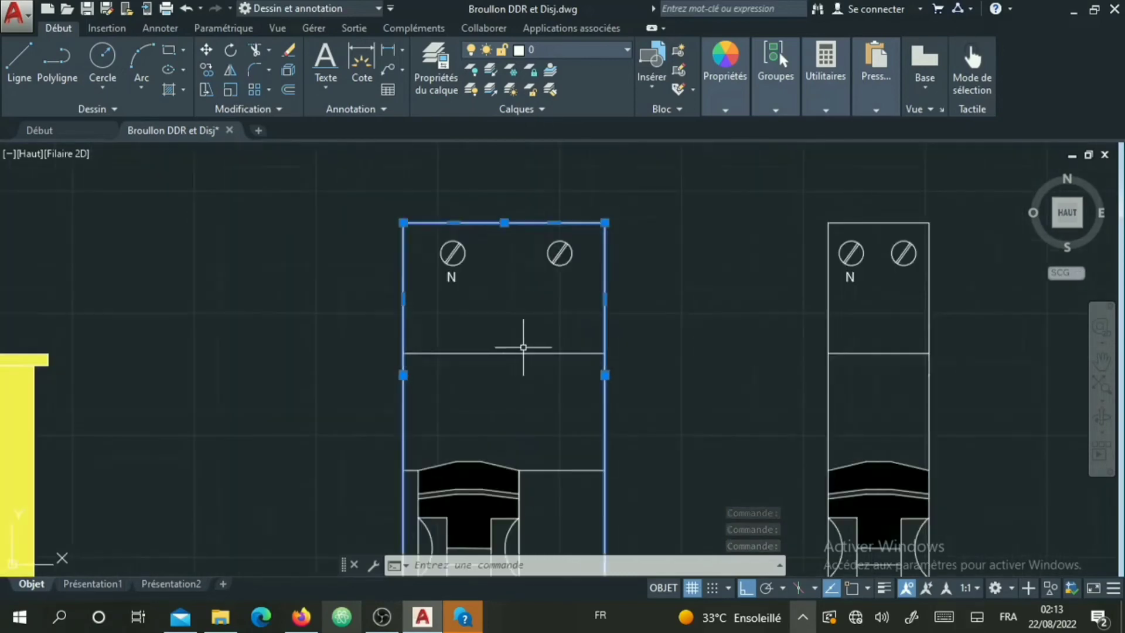
{"action": "scroll", "coordinate": [528, 352], "scroll_direction": "up", "scroll_amount": 3}
{"action": "scroll", "coordinate": [532, 358], "scroll_direction": "down", "scroll_amount": 3}
{"action": "scroll", "coordinate": [528, 330], "scroll_direction": "down", "scroll_amount": 6}
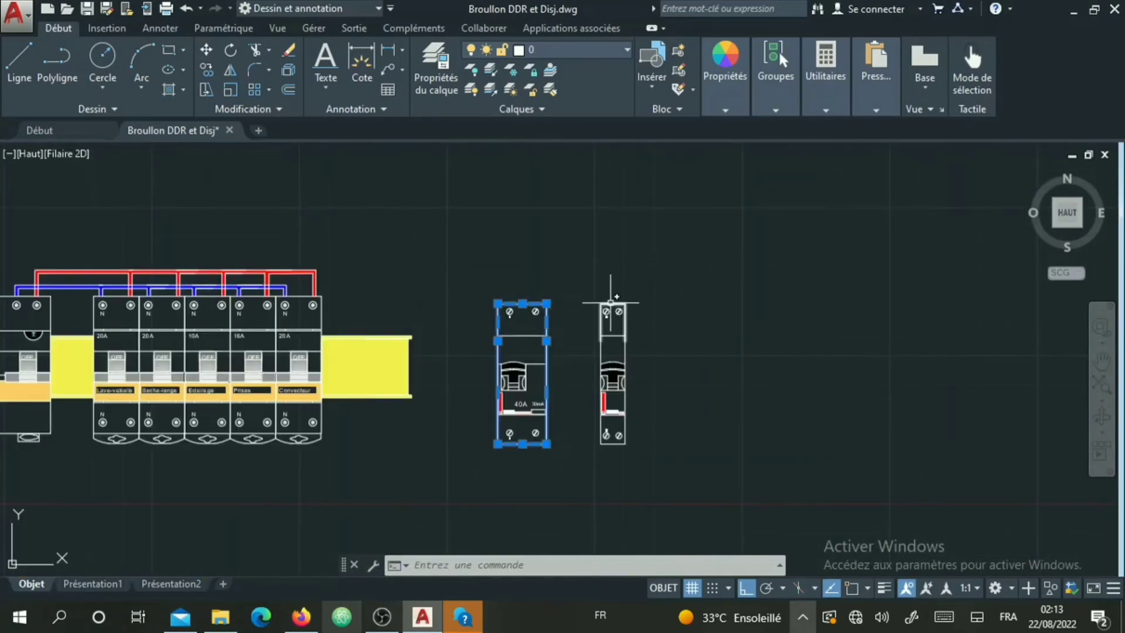
{"action": "scroll", "coordinate": [629, 439], "scroll_direction": "up", "scroll_amount": 4}
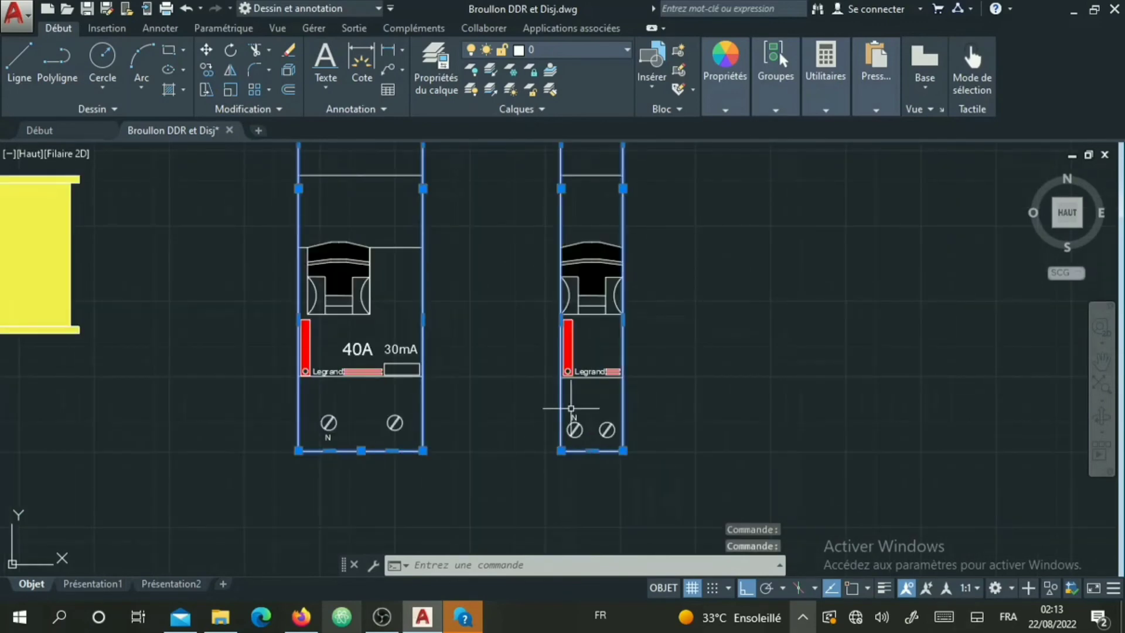
{"action": "scroll", "coordinate": [597, 360], "scroll_direction": "down", "scroll_amount": 2}
{"action": "right_click", "coordinate": [592, 282]}
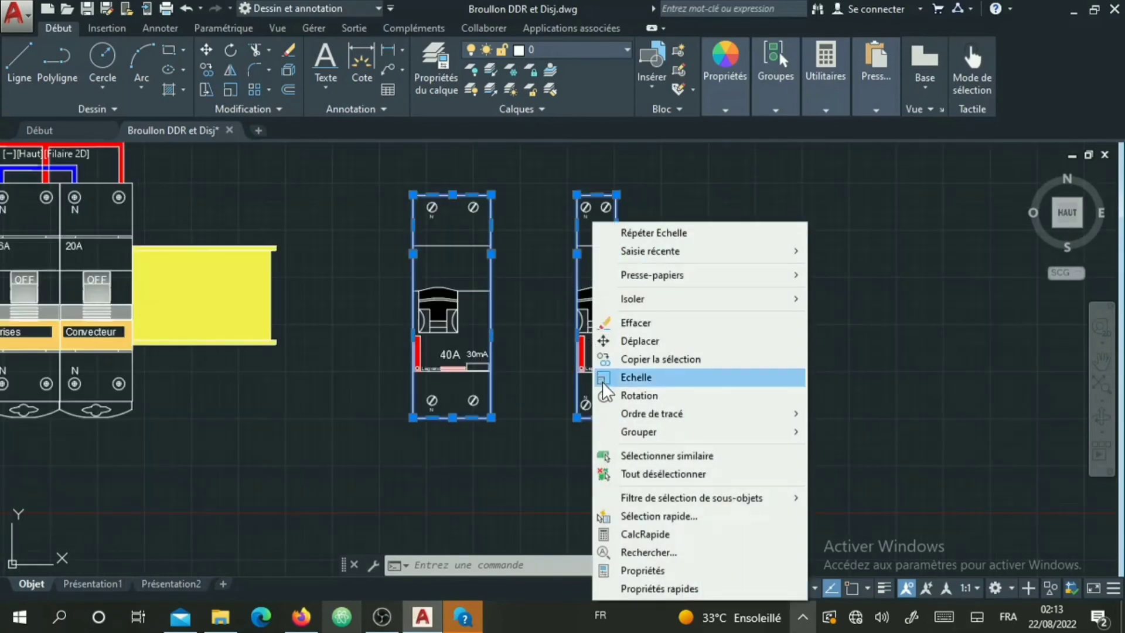
Step: Set the selected outlines' Epaisseur to 0.30 mm in Properties, then deselect them
{"action": "left_click", "coordinate": [632, 568]}
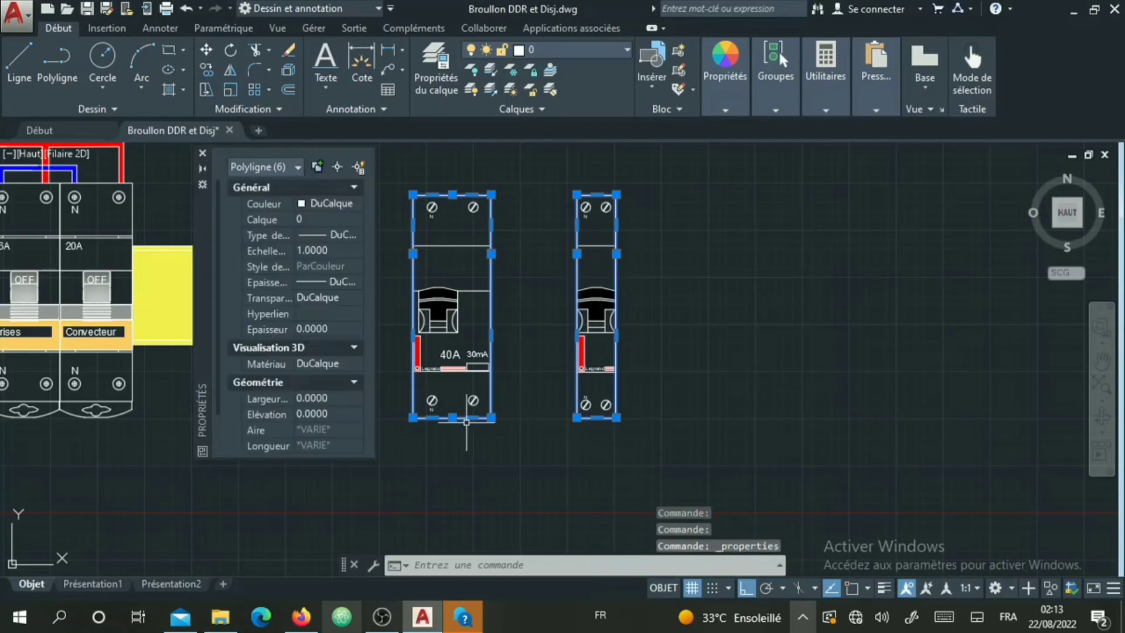
{"action": "left_click", "coordinate": [316, 277]}
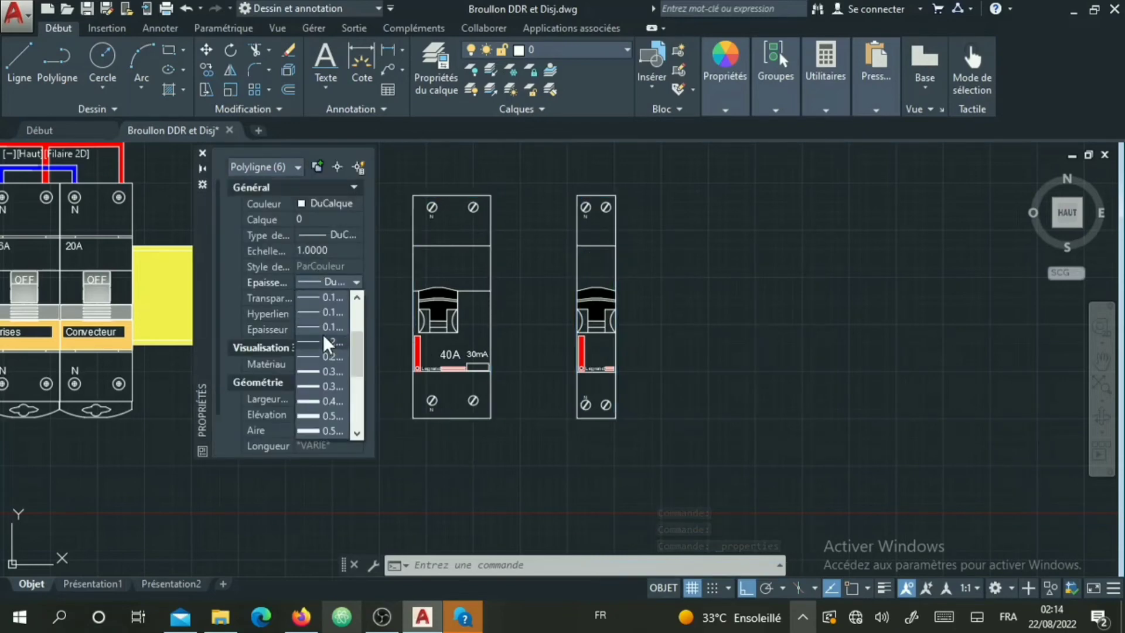
{"action": "left_click", "coordinate": [327, 371]}
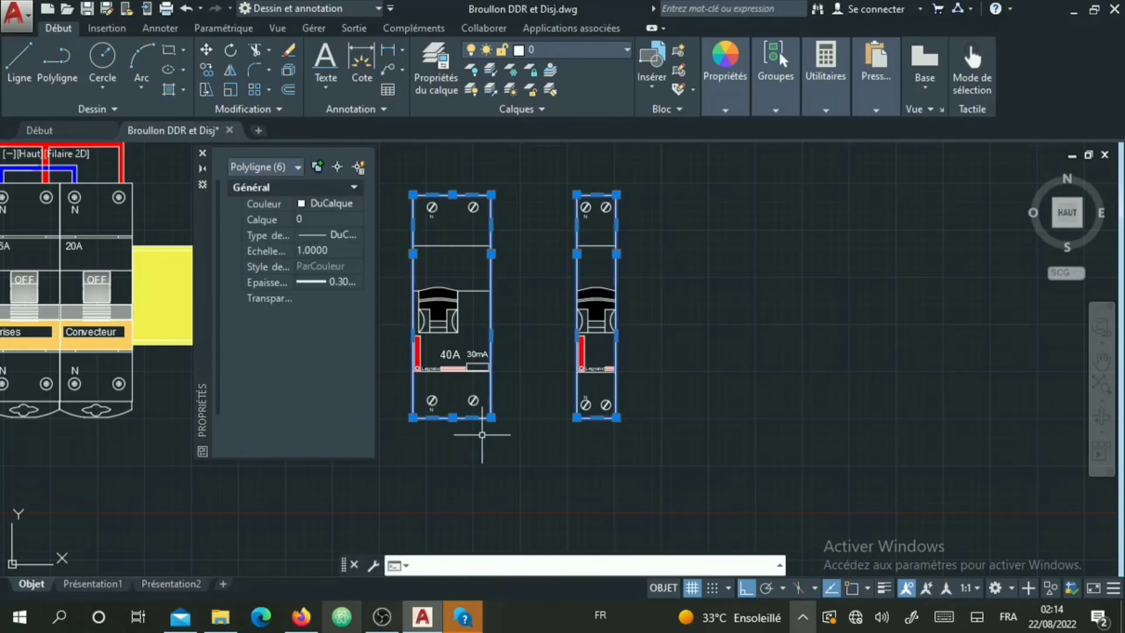
{"action": "left_click", "coordinate": [787, 420]}
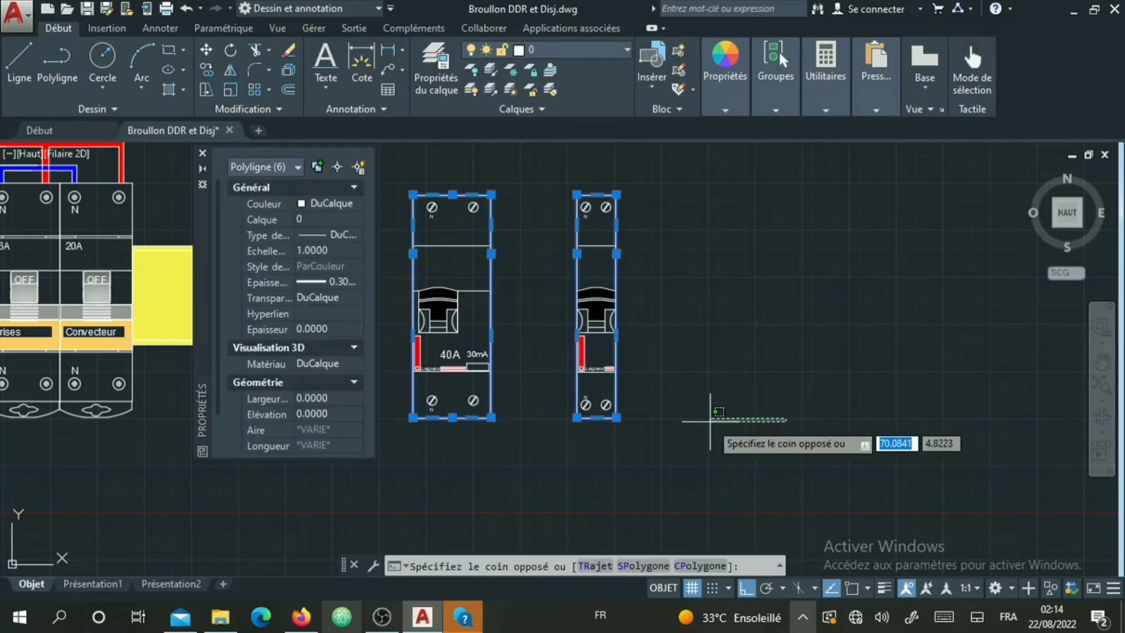
{"action": "left_click", "coordinate": [571, 495]}
{"action": "key", "text": "Escape"}
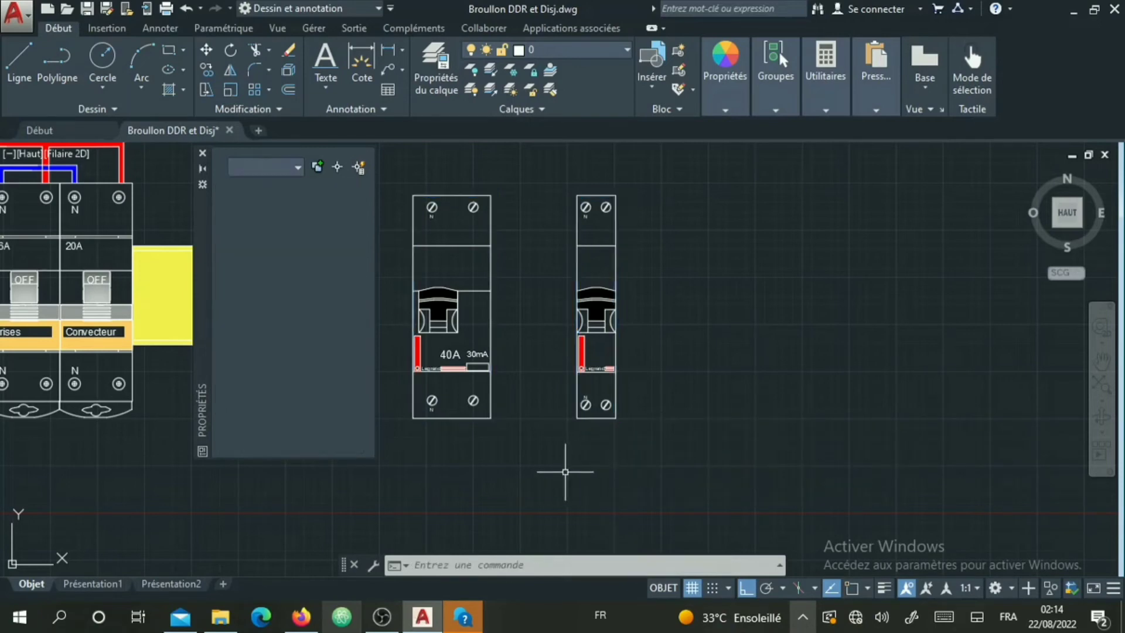
Step: Start scaling the N label, then cancel to keep its original size
{"action": "scroll", "coordinate": [445, 217], "scroll_direction": "up", "scroll_amount": 2}
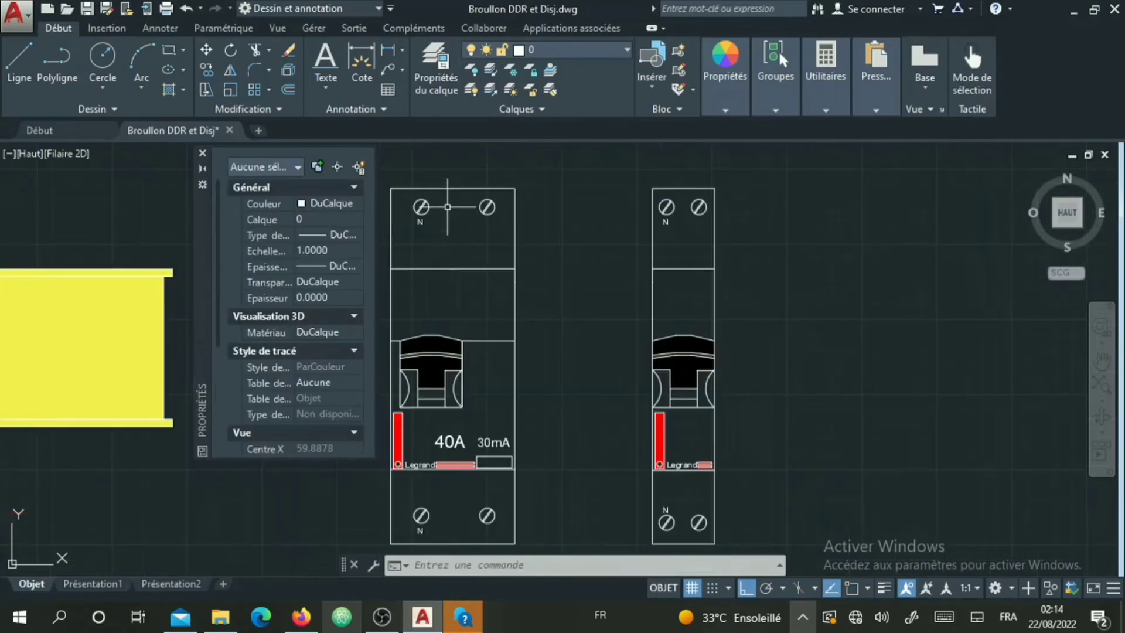
{"action": "left_click", "coordinate": [421, 221]}
{"action": "scroll", "coordinate": [422, 221], "scroll_direction": "up", "scroll_amount": 4}
{"action": "right_click", "coordinate": [414, 222]}
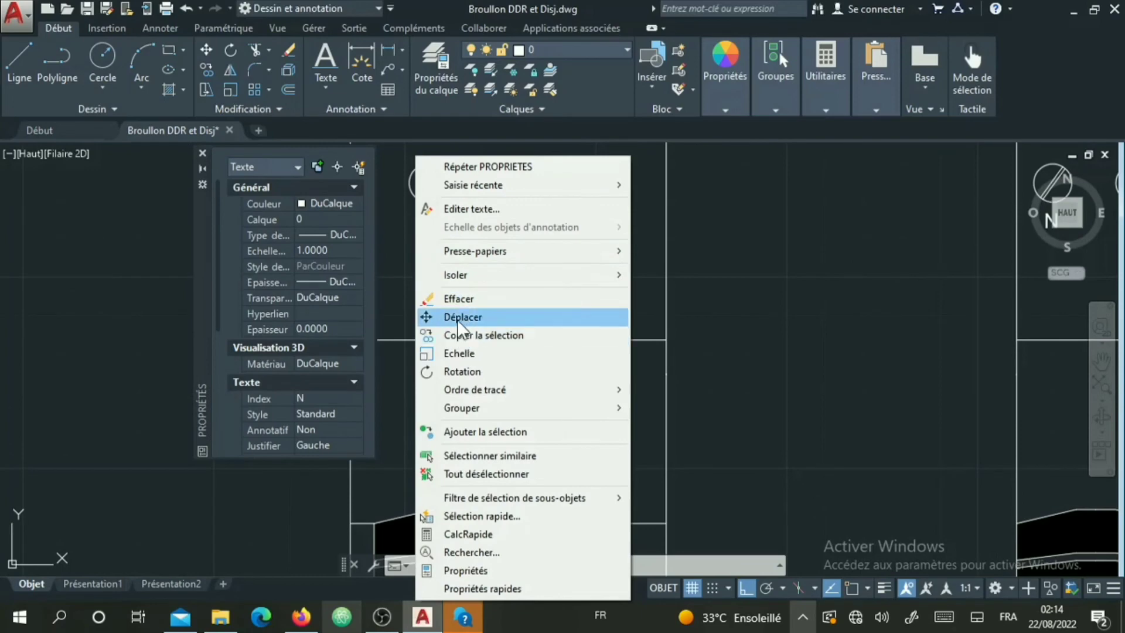
{"action": "left_click", "coordinate": [451, 353]}
{"action": "left_click", "coordinate": [448, 228]}
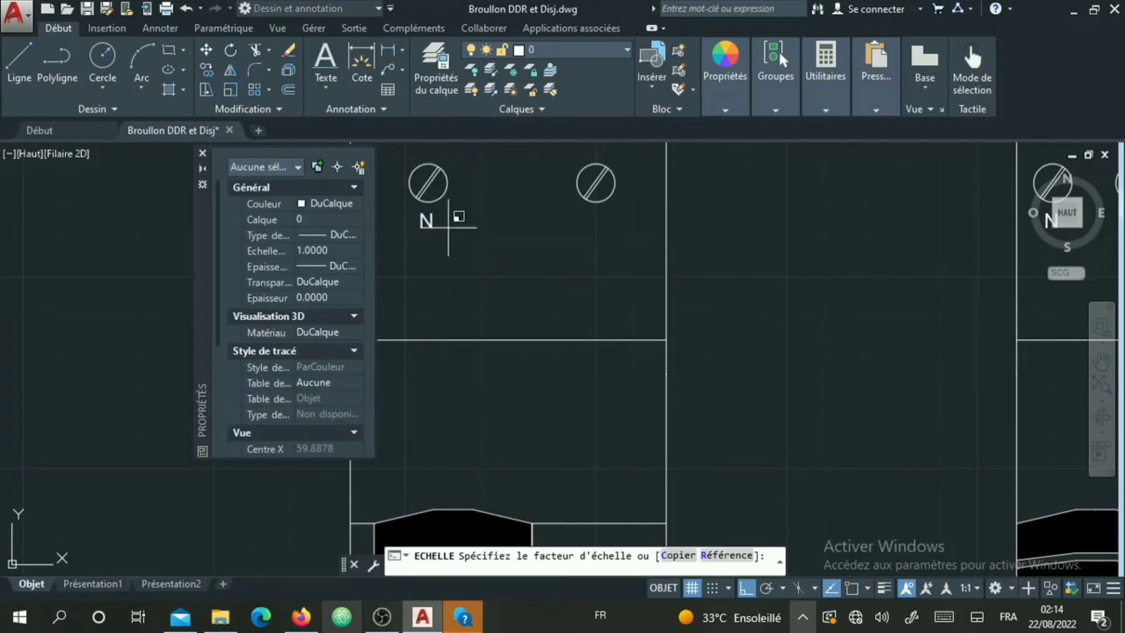
{"action": "key", "text": "Escape"}
Step: Drag the N label's grip to a new spot, then cancel the move
{"action": "left_click", "coordinate": [398, 229]}
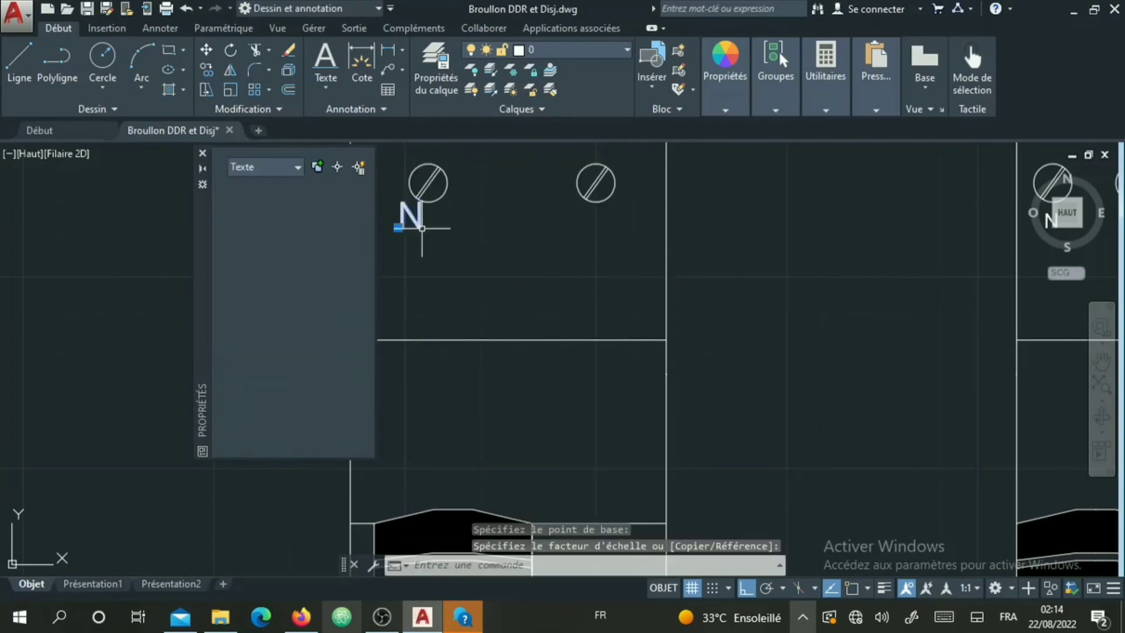
{"action": "left_click", "coordinate": [399, 228]}
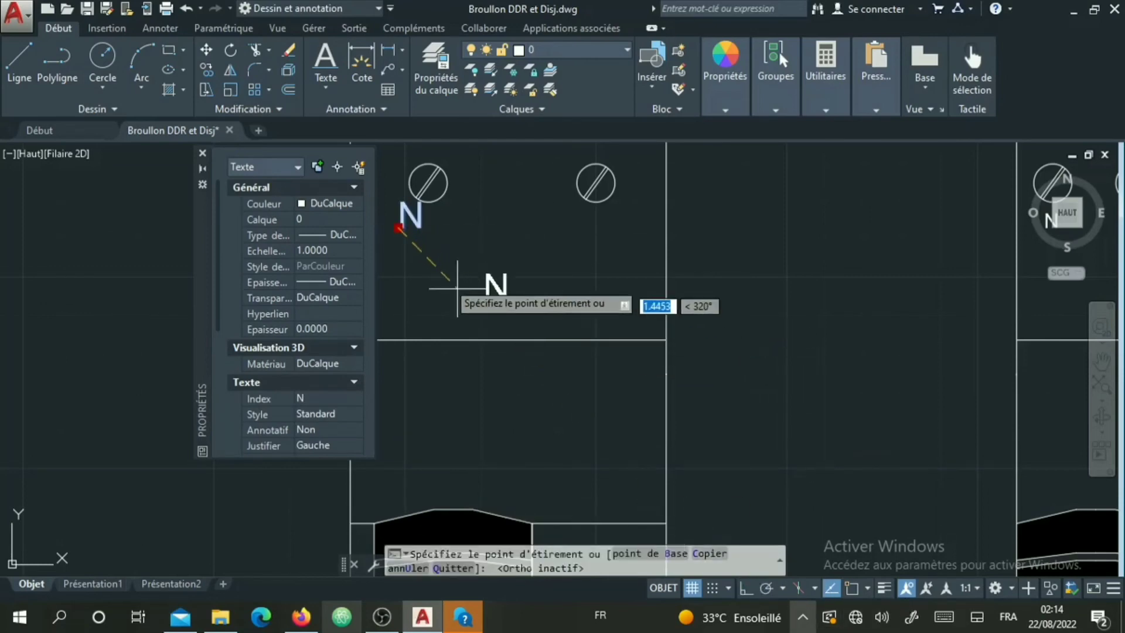
{"action": "left_click", "coordinate": [417, 241]}
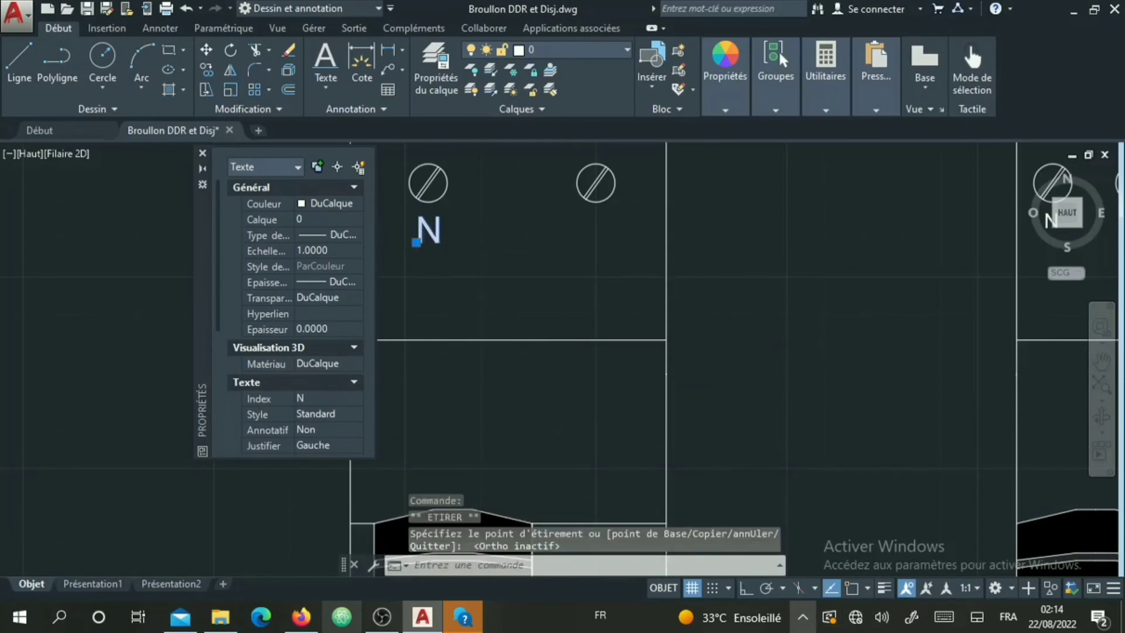
{"action": "scroll", "coordinate": [417, 267], "scroll_direction": "down", "scroll_amount": 4}
{"action": "key", "text": "Escape"}
{"action": "scroll", "coordinate": [674, 293], "scroll_direction": "down", "scroll_amount": 3}
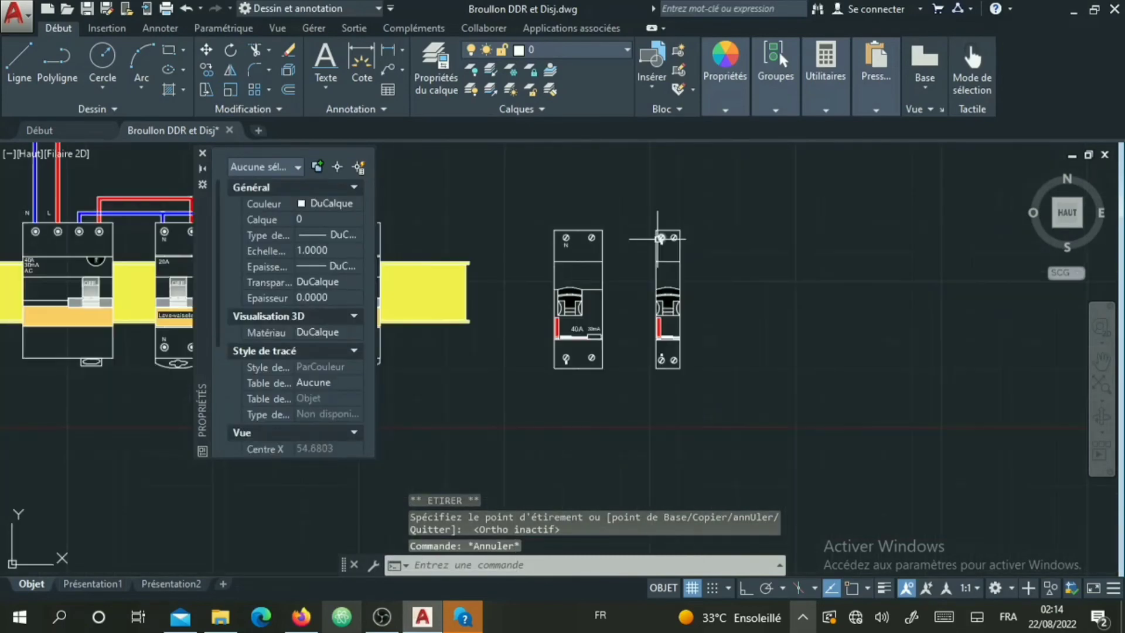
{"action": "scroll", "coordinate": [679, 257], "scroll_direction": "up", "scroll_amount": 3}
{"action": "scroll", "coordinate": [681, 253], "scroll_direction": "up", "scroll_amount": 2}
{"action": "scroll", "coordinate": [682, 253], "scroll_direction": "up", "scroll_amount": 2}
Step: Window-select around the N label and press Delete
{"action": "left_click", "coordinate": [703, 275]}
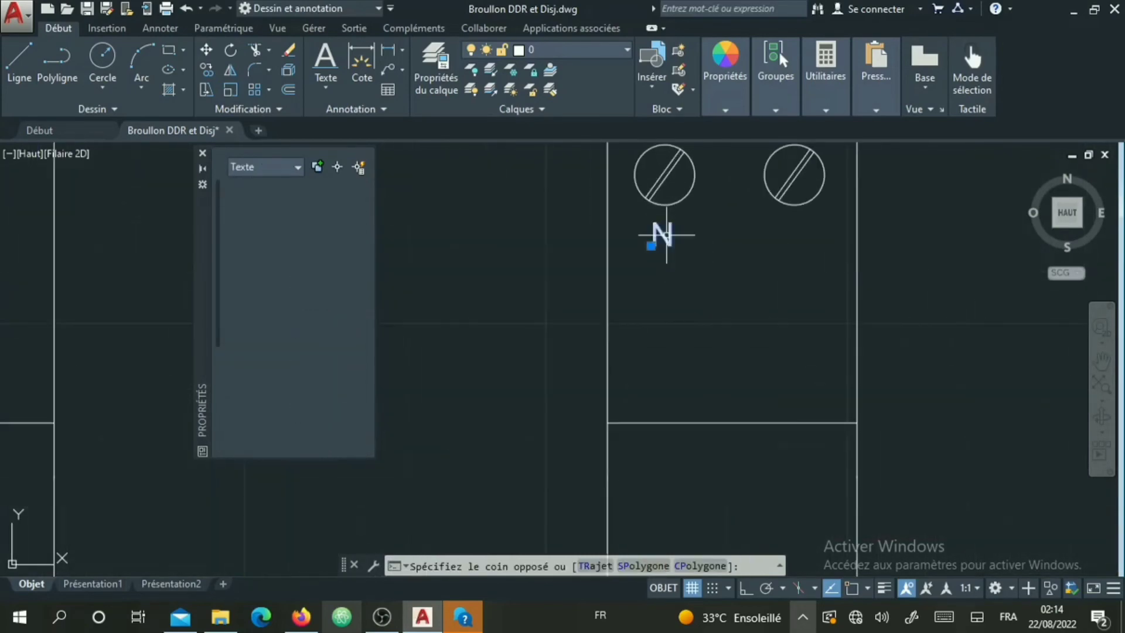
{"action": "left_click", "coordinate": [628, 259]}
{"action": "key", "text": "Delete"}
{"action": "scroll", "coordinate": [629, 258], "scroll_direction": "up", "scroll_amount": 3}
{"action": "scroll", "coordinate": [484, 306], "scroll_direction": "down", "scroll_amount": 4}
{"action": "scroll", "coordinate": [485, 307], "scroll_direction": "up", "scroll_amount": 2}
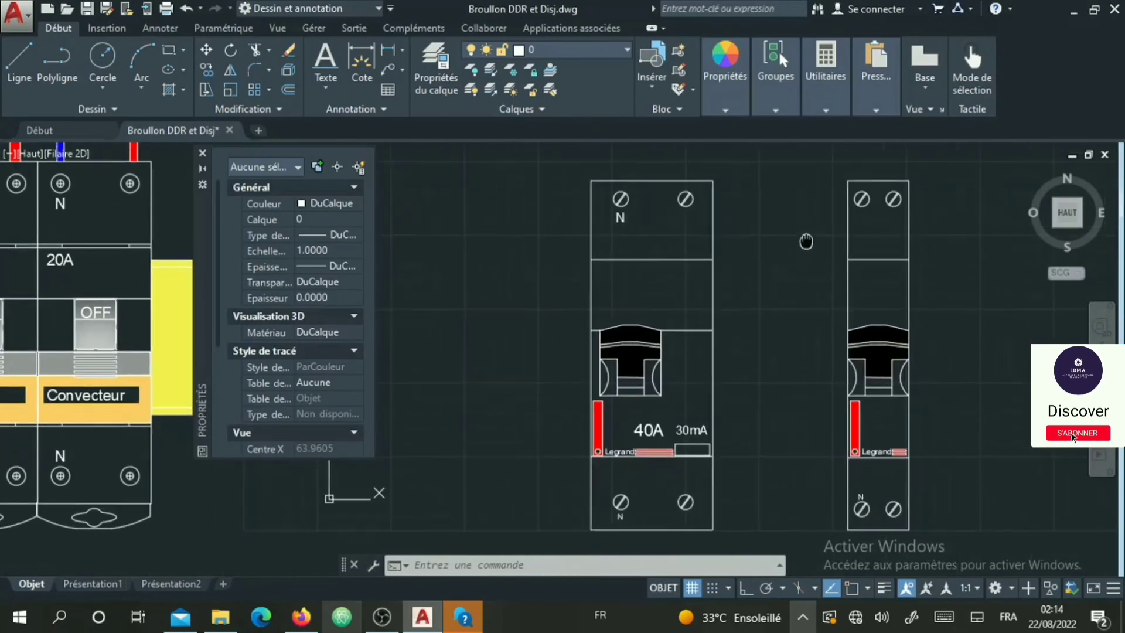
Step: Copy the differential module's top N label horizontally onto the small module's top terminal
{"action": "left_click", "coordinate": [635, 213]}
{"action": "right_click", "coordinate": [634, 213]}
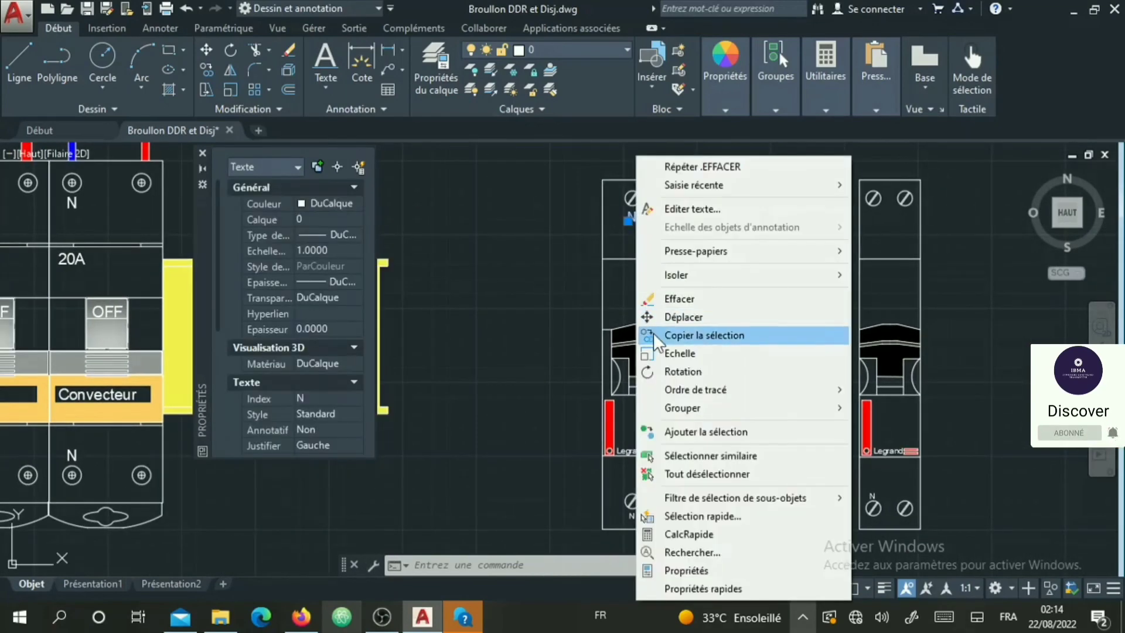
{"action": "left_click", "coordinate": [679, 334]}
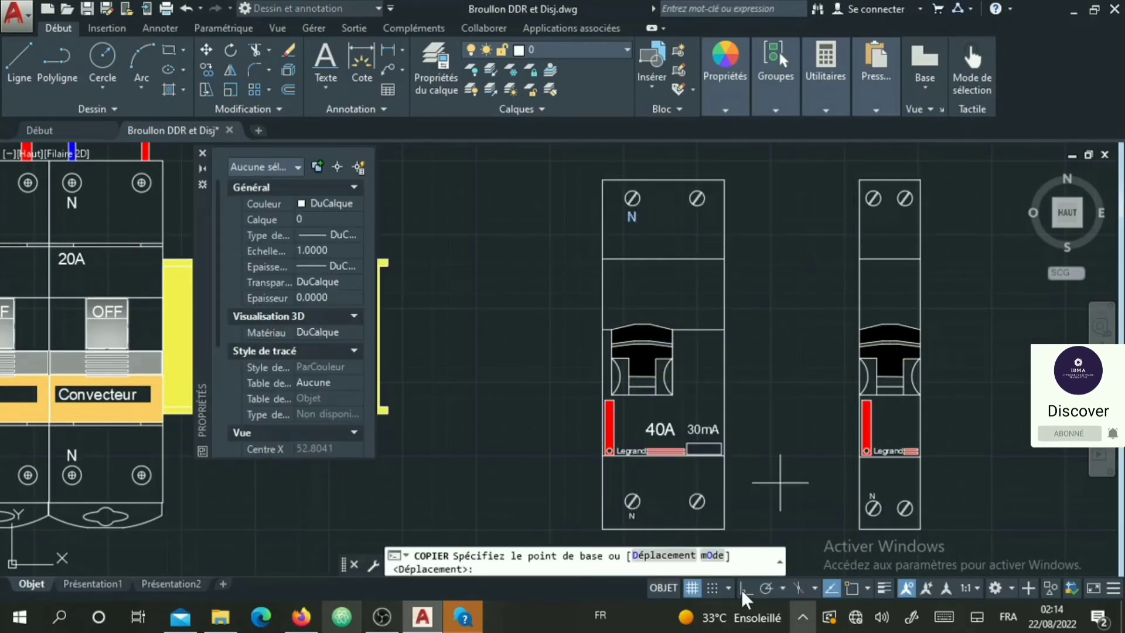
{"action": "left_click", "coordinate": [743, 589]}
{"action": "left_click", "coordinate": [659, 236]}
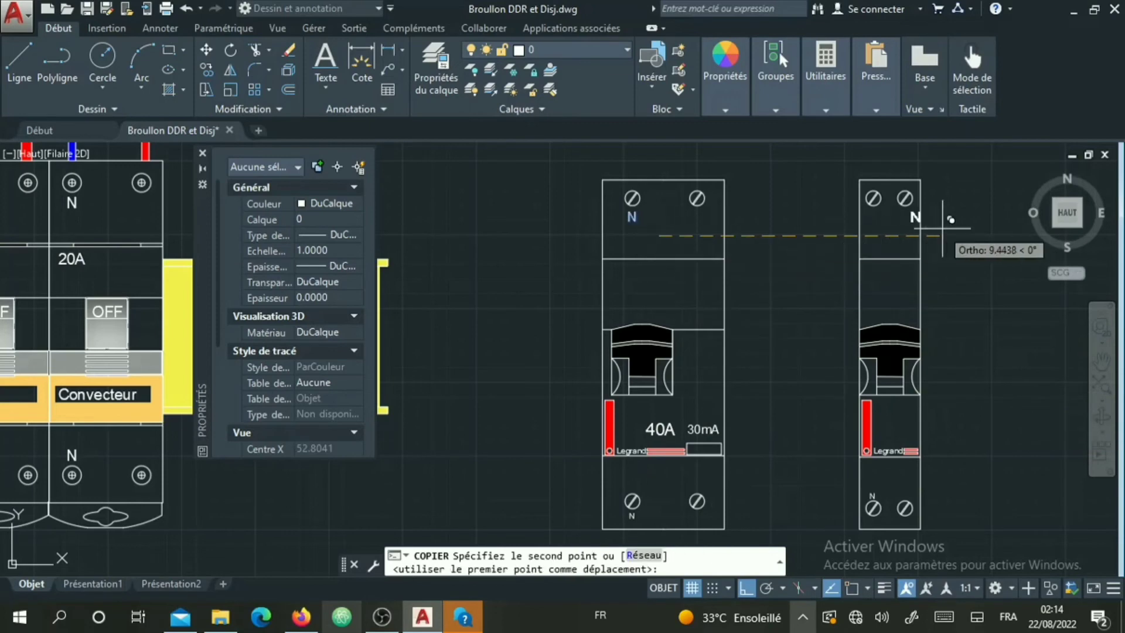
{"action": "left_click", "coordinate": [901, 239]}
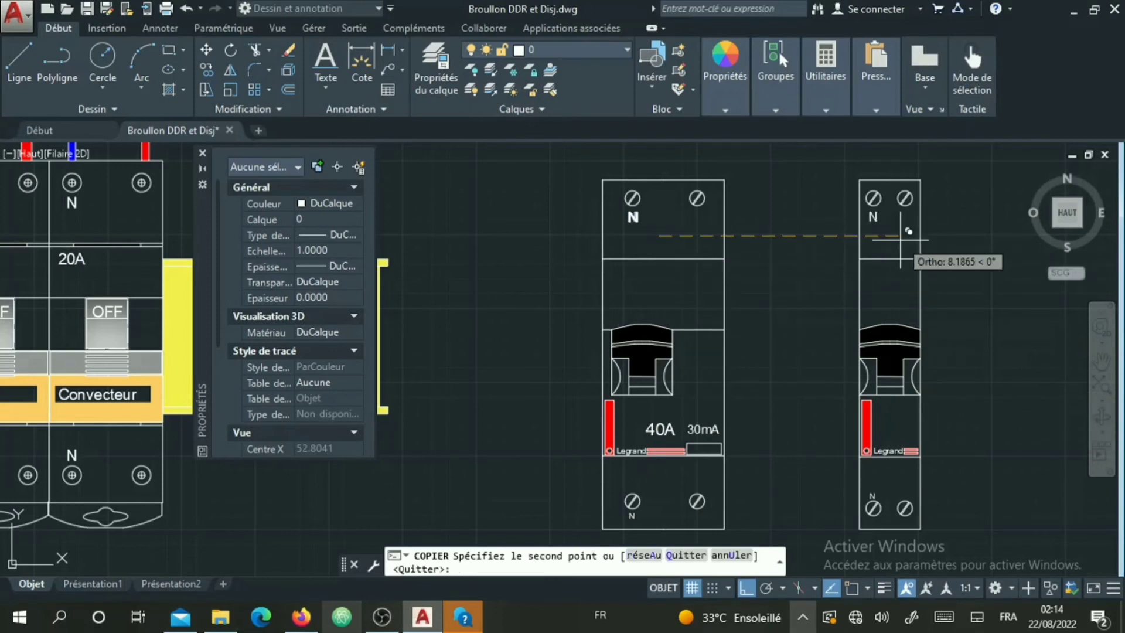
{"action": "left_click", "coordinate": [746, 589]}
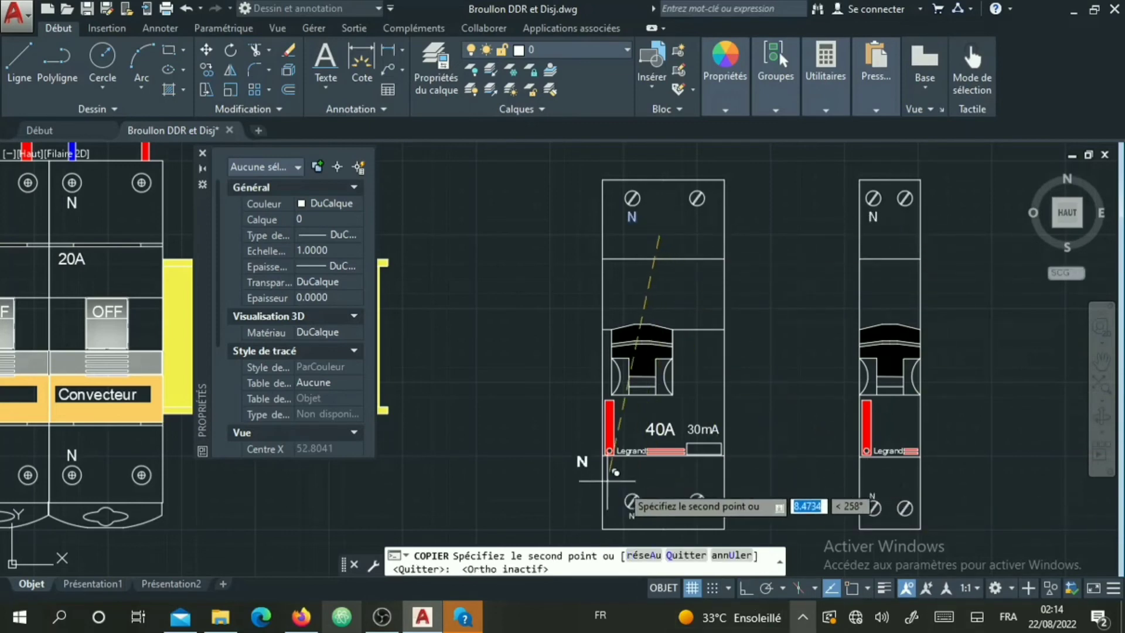
{"action": "scroll", "coordinate": [643, 491], "scroll_direction": "up", "scroll_amount": 2}
{"action": "scroll", "coordinate": [676, 504], "scroll_direction": "up", "scroll_amount": 2}
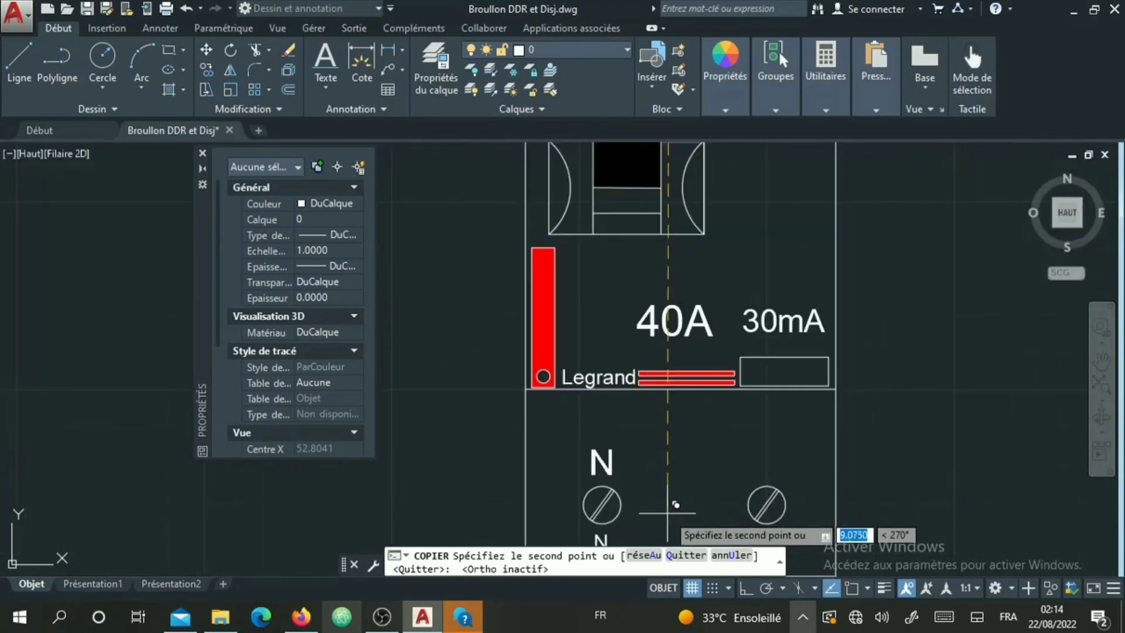
{"action": "scroll", "coordinate": [676, 504], "scroll_direction": "down", "scroll_amount": 4}
{"action": "key", "text": "Escape"}
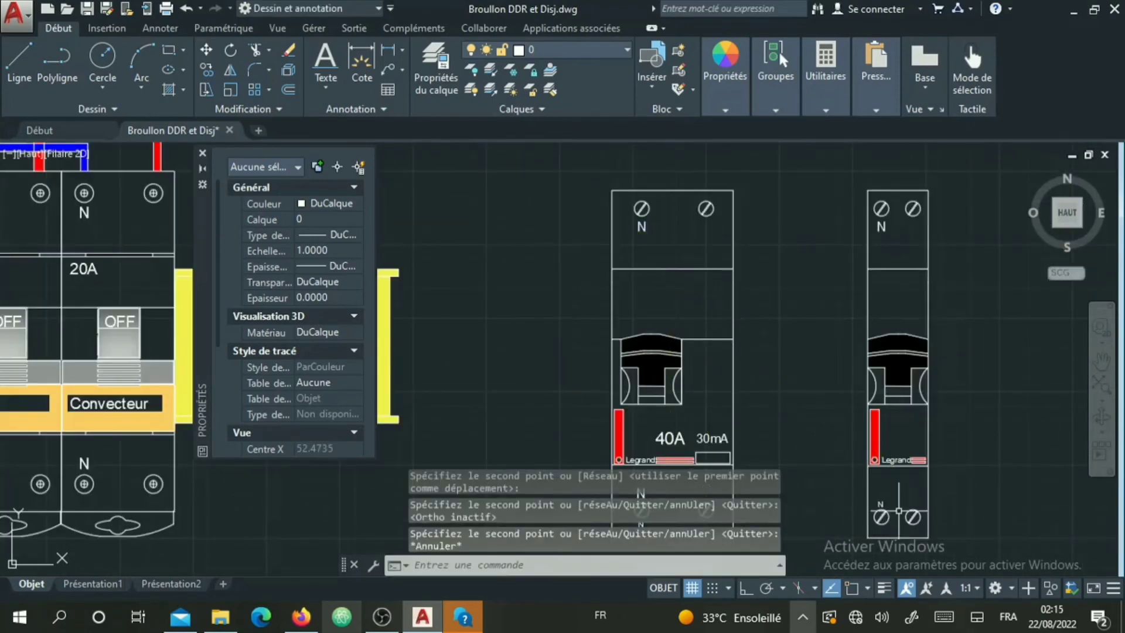
Step: Delete the stray duplicate N labels
{"action": "left_click", "coordinate": [881, 505]}
{"action": "scroll", "coordinate": [881, 505], "scroll_direction": "down", "scroll_amount": 3}
{"action": "scroll", "coordinate": [880, 505], "scroll_direction": "down", "scroll_amount": 2}
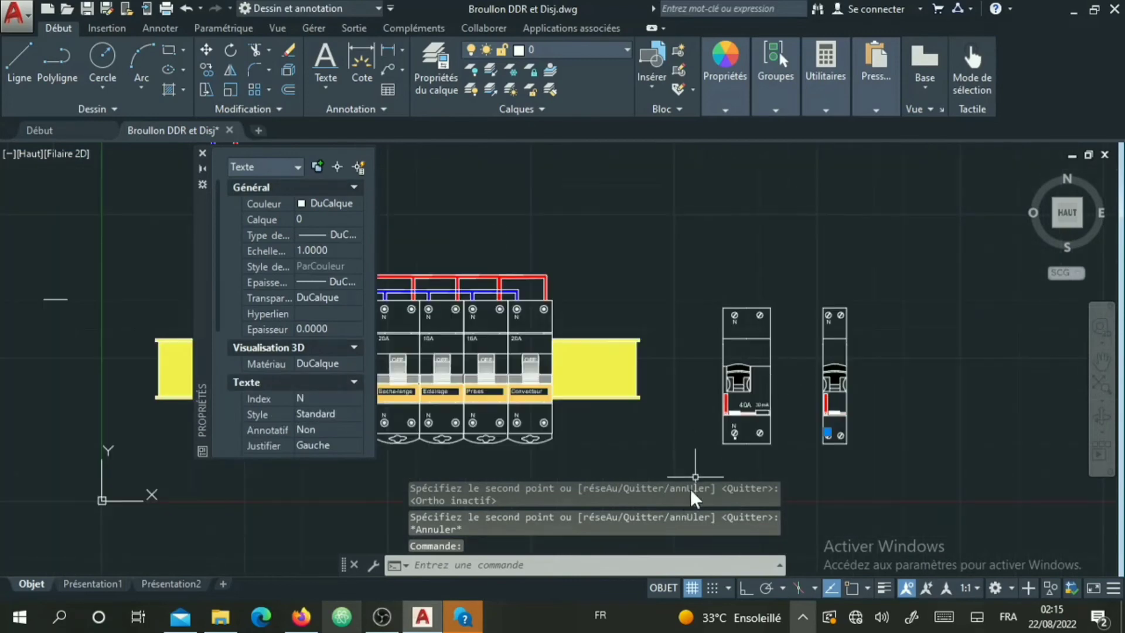
{"action": "scroll", "coordinate": [772, 418], "scroll_direction": "up", "scroll_amount": 7}
{"action": "scroll", "coordinate": [773, 417], "scroll_direction": "up", "scroll_amount": 4}
{"action": "left_click", "coordinate": [641, 465]}
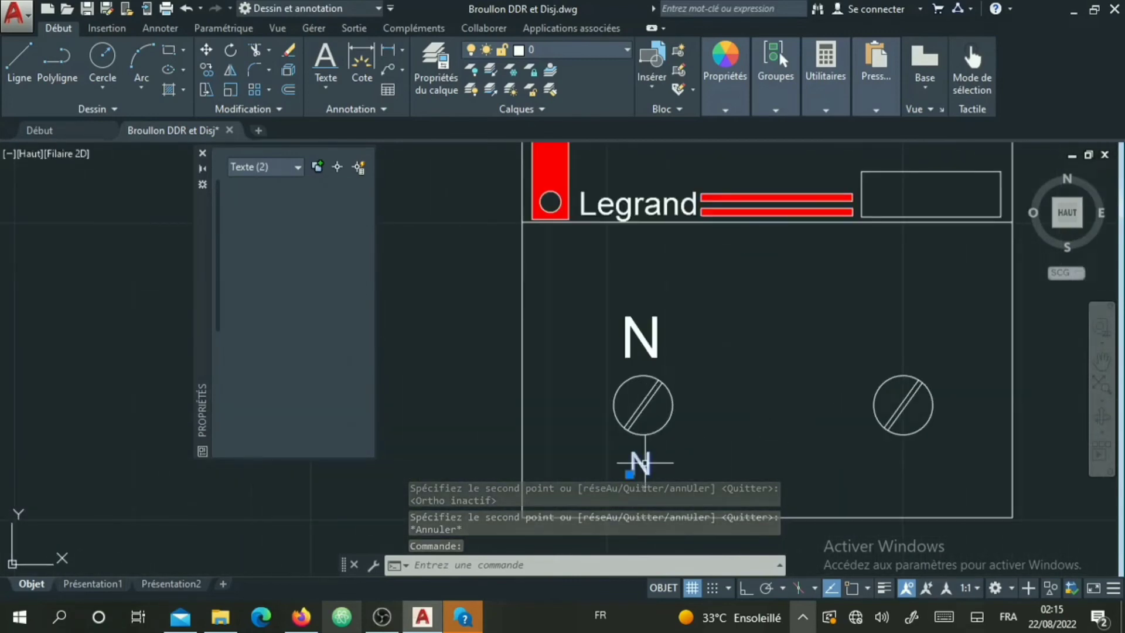
{"action": "key", "text": "Delete"}
{"action": "scroll", "coordinate": [720, 385], "scroll_direction": "down", "scroll_amount": 3}
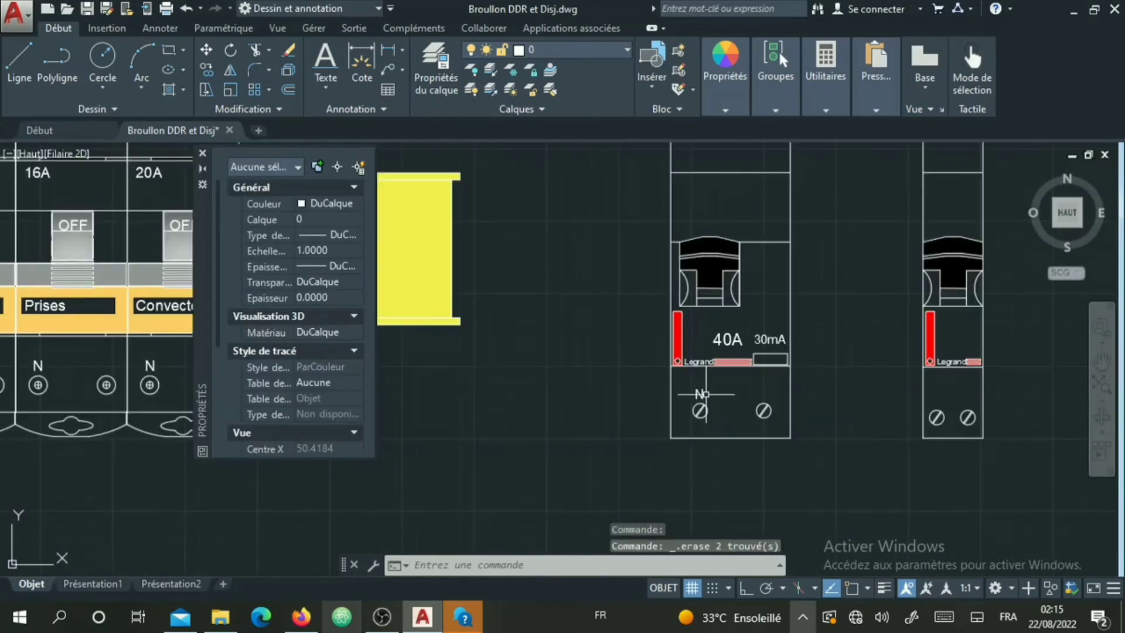
Step: Copy the lower N label onto the small module's lower terminal, then frame both modules
{"action": "left_click", "coordinate": [706, 394]}
{"action": "right_click", "coordinate": [706, 394]}
{"action": "left_click", "coordinate": [756, 329]}
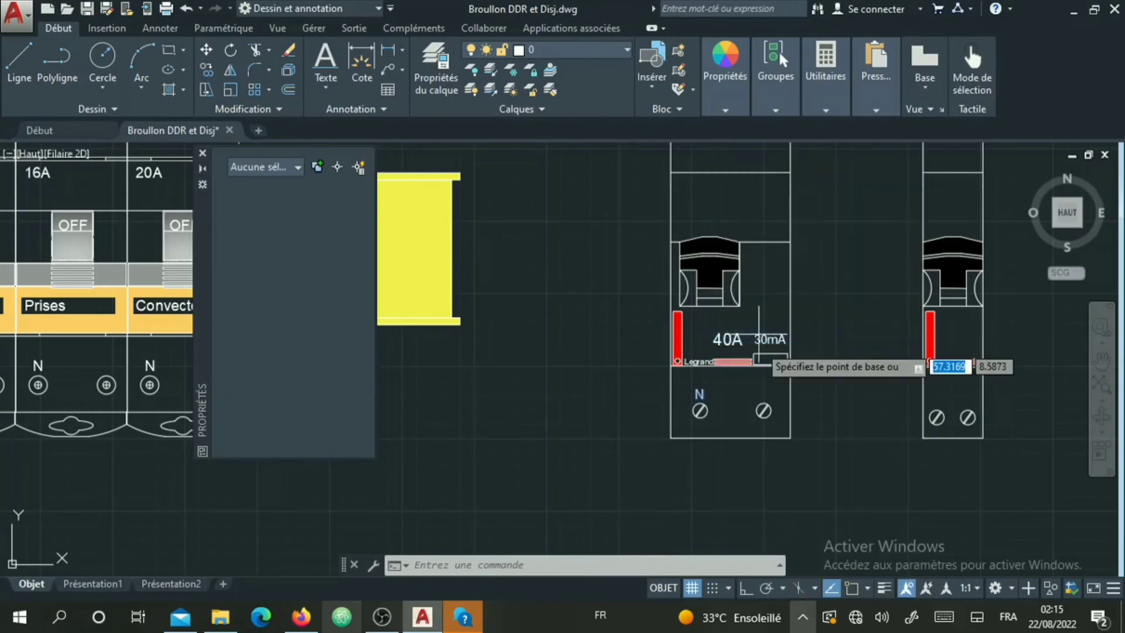
{"action": "left_click", "coordinate": [695, 414]}
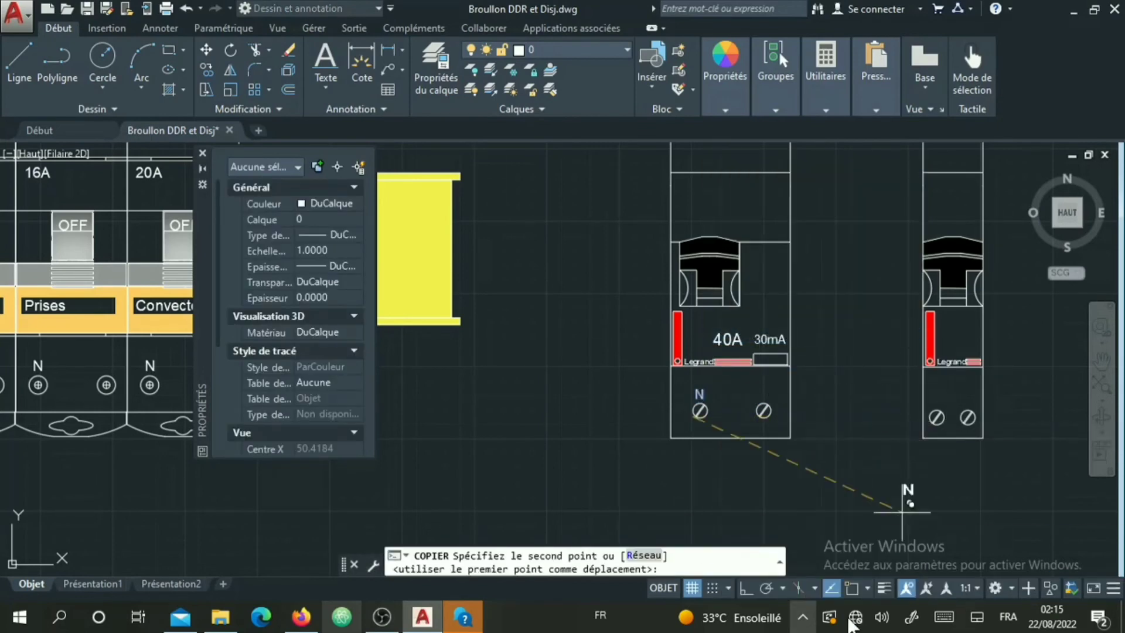
{"action": "scroll", "coordinate": [939, 444], "scroll_direction": "up", "scroll_amount": 2}
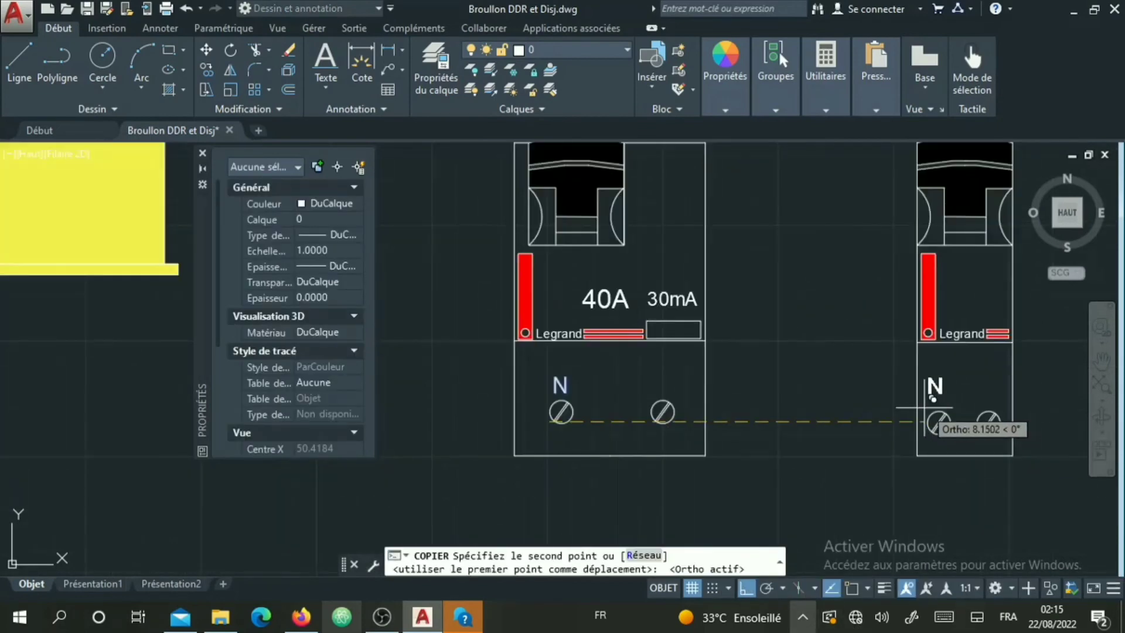
{"action": "left_click", "coordinate": [927, 403]}
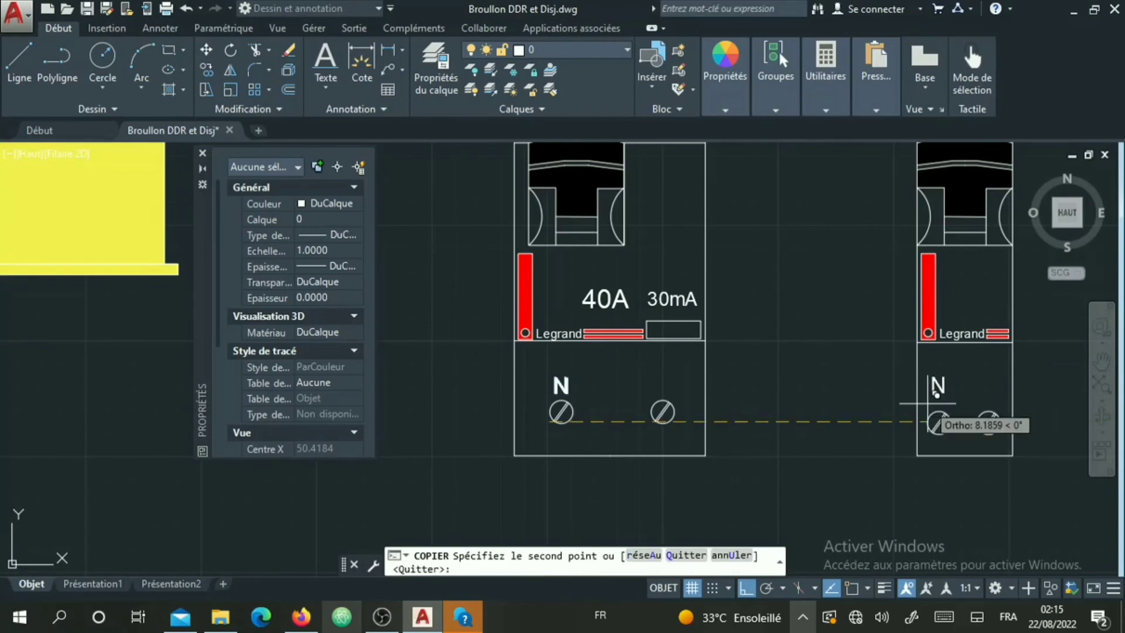
{"action": "key", "text": "Escape"}
{"action": "scroll", "coordinate": [826, 365], "scroll_direction": "down", "scroll_amount": 4}
{"action": "middle_click_drag", "start_coordinate": [928, 385], "coordinate": [844, 398]}
{"action": "scroll", "coordinate": [777, 256], "scroll_direction": "up", "scroll_amount": 4}
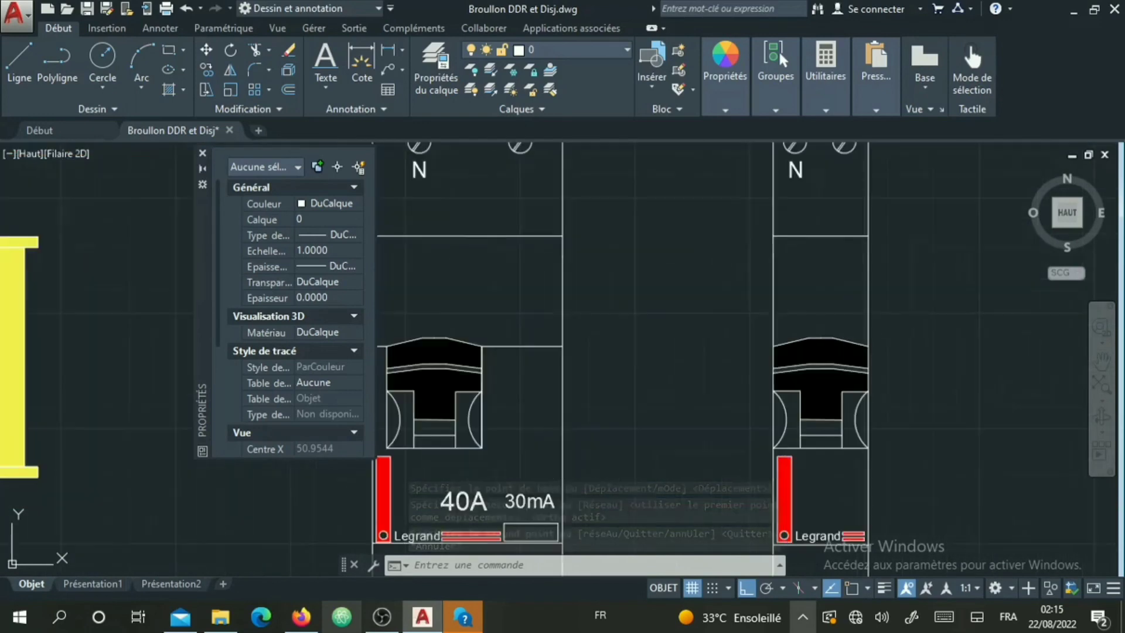
{"action": "mouse_move", "coordinate": [620, 299]}
{"action": "middle_mouse_down"}
{"action": "mouse_move", "coordinate": [770, 233]}
{"action": "mouse_move", "coordinate": [716, 452]}
{"action": "middle_mouse_up"}
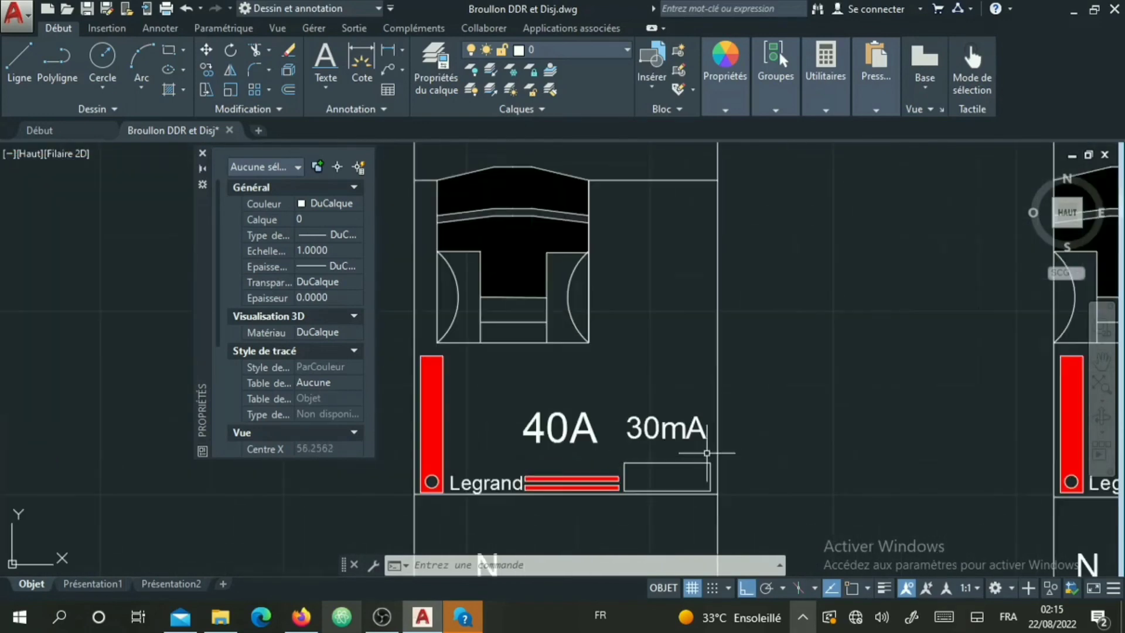
{"action": "scroll", "coordinate": [716, 410], "scroll_direction": "down", "scroll_amount": 3}
{"action": "mouse_move", "coordinate": [820, 264]}
{"action": "middle_mouse_down"}
{"action": "mouse_move", "coordinate": [960, 293]}
{"action": "mouse_move", "coordinate": [872, 416]}
{"action": "middle_mouse_up"}
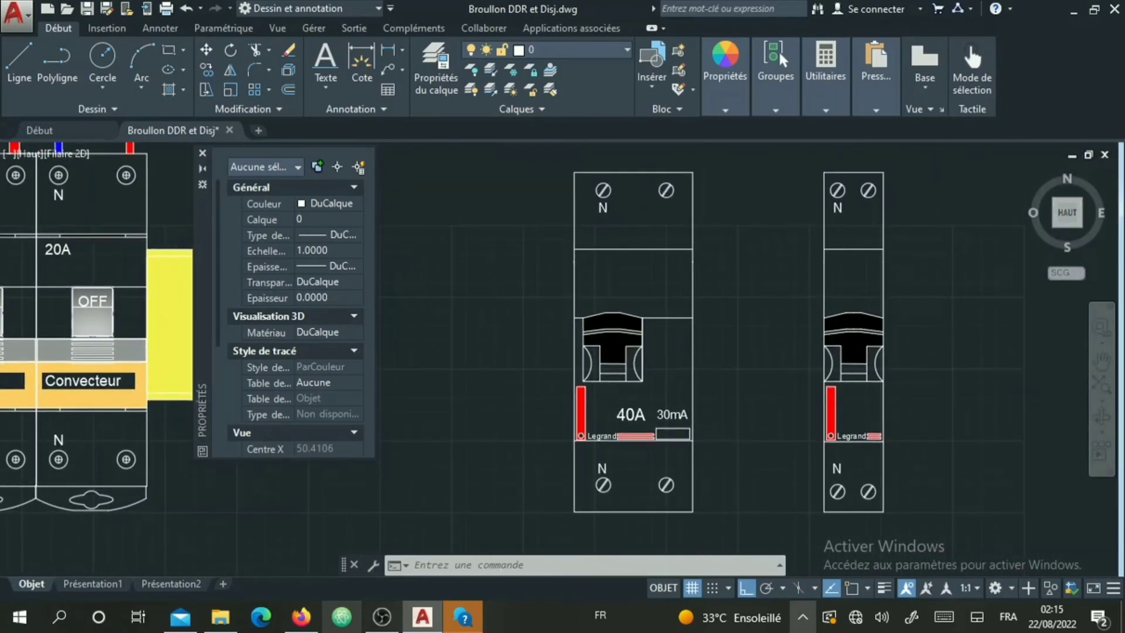
{"action": "mouse_move", "coordinate": [690, 472]}
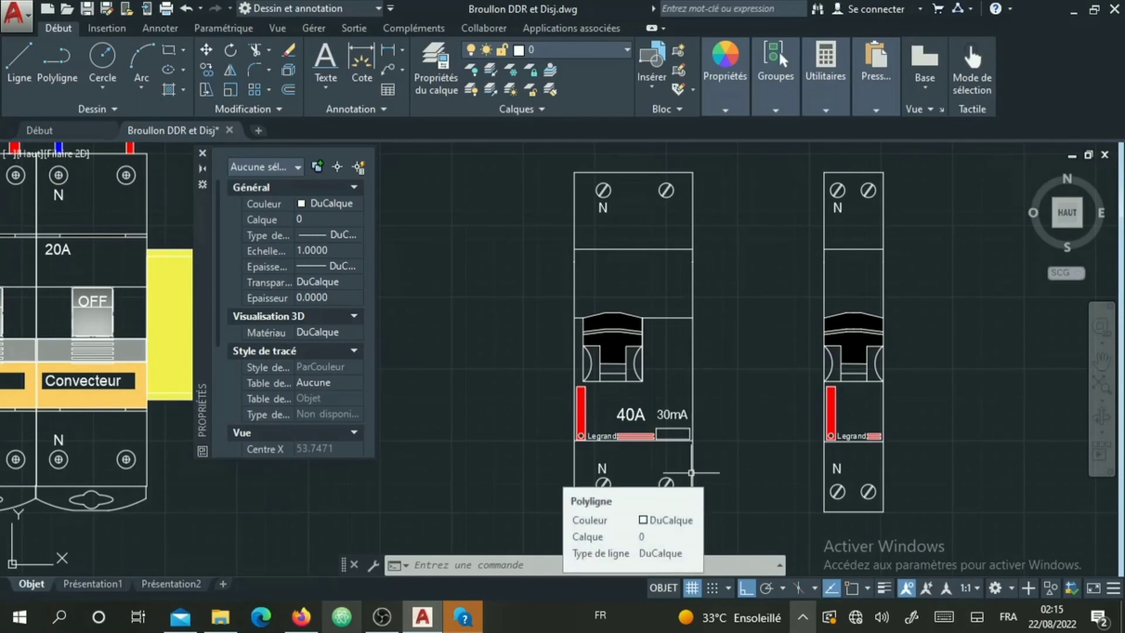
Step: Set the plot device to DWF6 ePlot.pc3 with ISO A4 (210 x 297 mm) paper
{"action": "key", "text": "ctrl+p"}
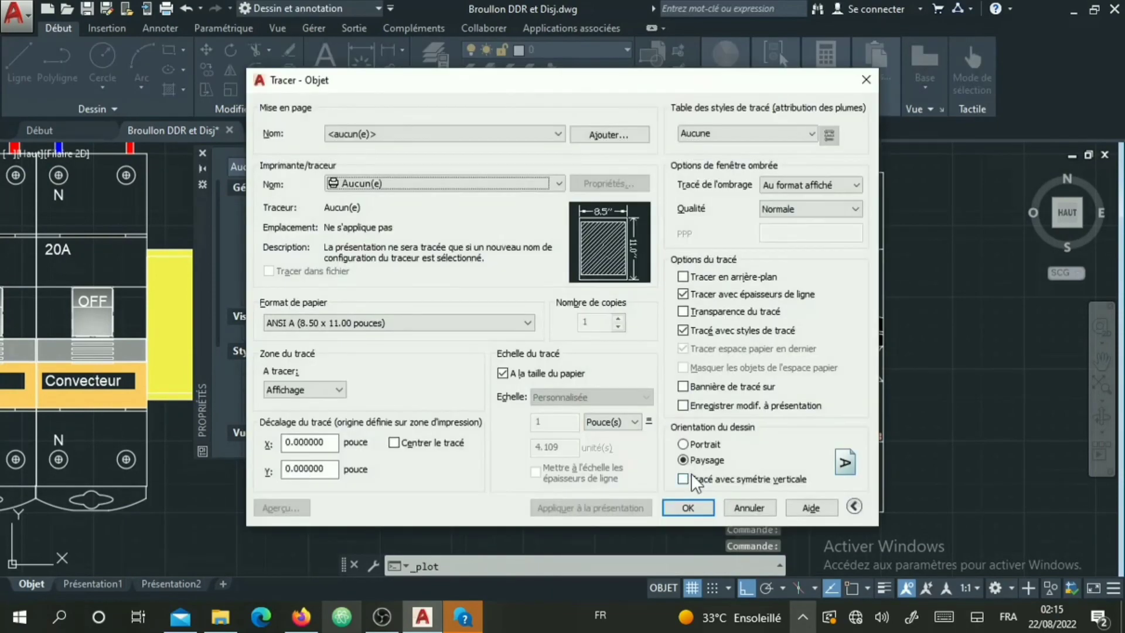
{"action": "left_click", "coordinate": [527, 184]}
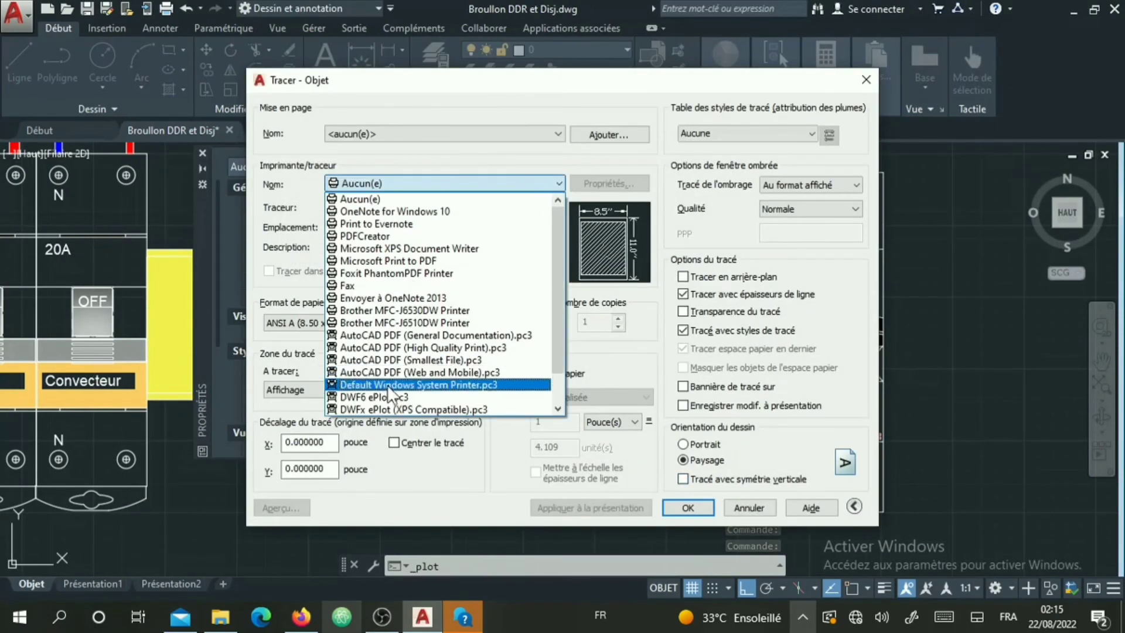
{"action": "left_click", "coordinate": [375, 412]}
{"action": "left_click", "coordinate": [381, 324]}
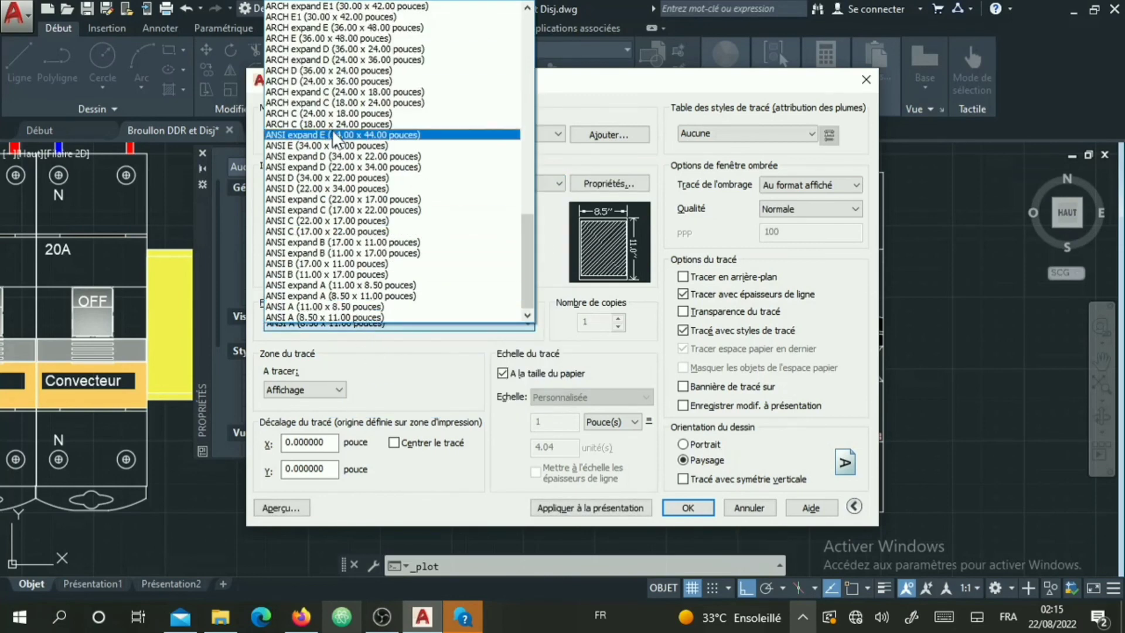
{"action": "scroll", "coordinate": [334, 152], "scroll_direction": "up", "scroll_amount": 3}
{"action": "scroll", "coordinate": [328, 151], "scroll_direction": "up", "scroll_amount": 3}
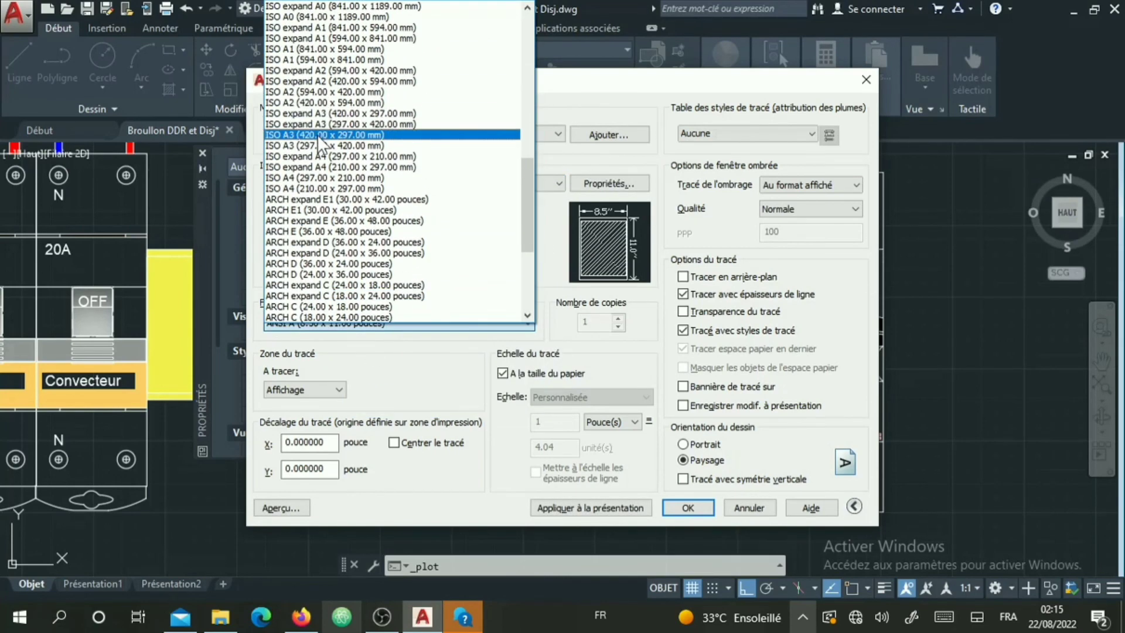
{"action": "left_click", "coordinate": [308, 188]}
Step: Plot a window picked around both modules, scaled to fit the paper
{"action": "left_click", "coordinate": [313, 391]}
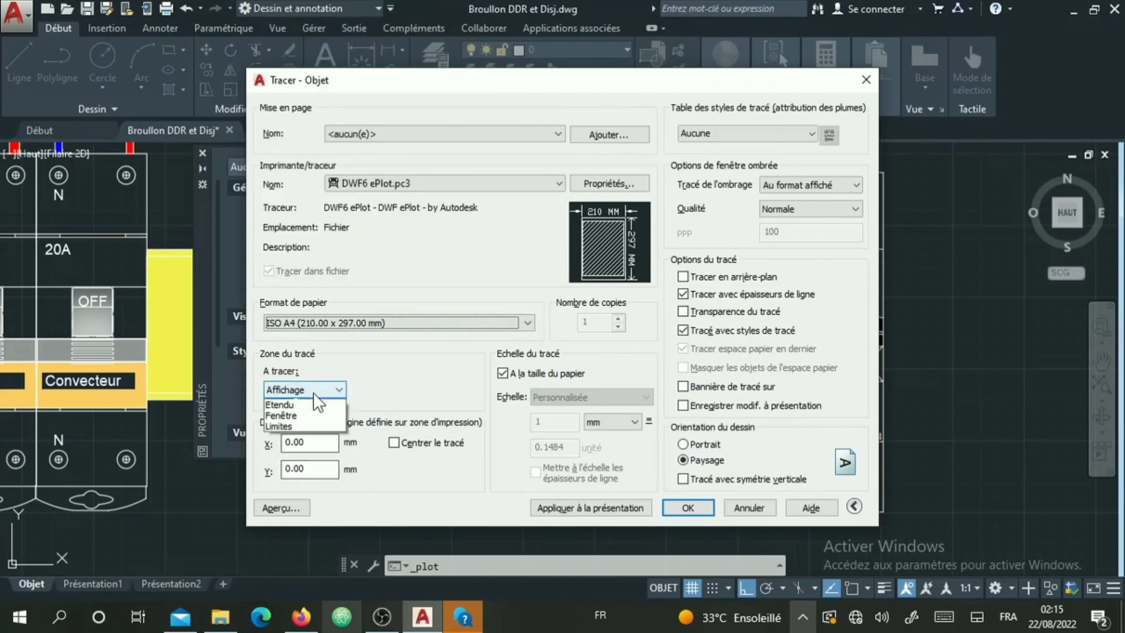
{"action": "left_click", "coordinate": [299, 424]}
{"action": "scroll", "coordinate": [617, 332], "scroll_direction": "down", "scroll_amount": 4}
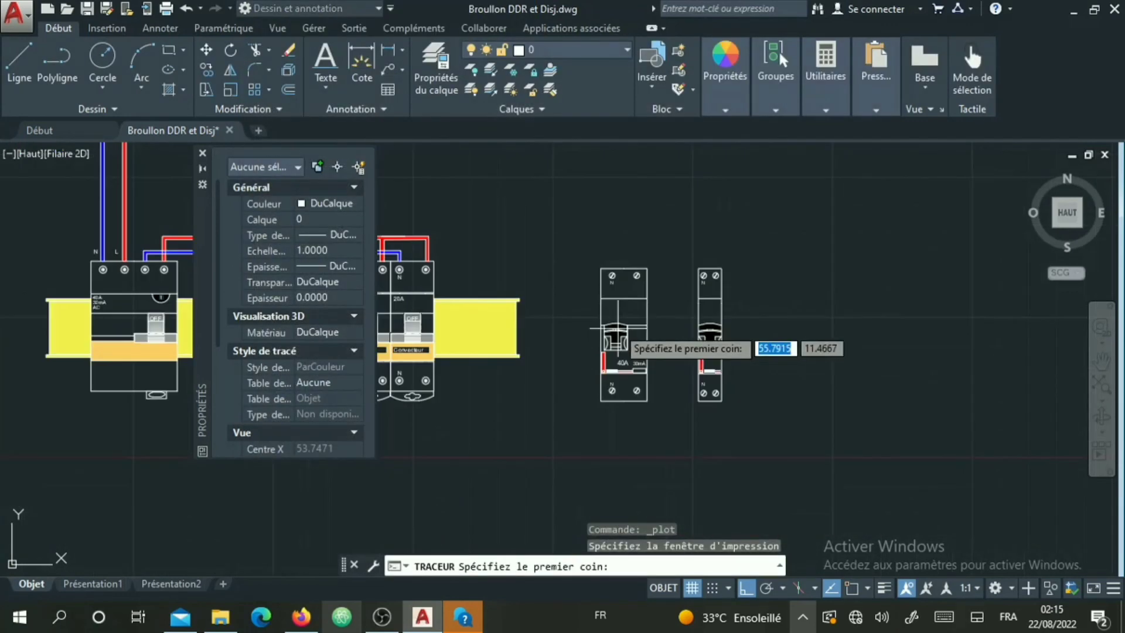
{"action": "left_click", "coordinate": [557, 198]}
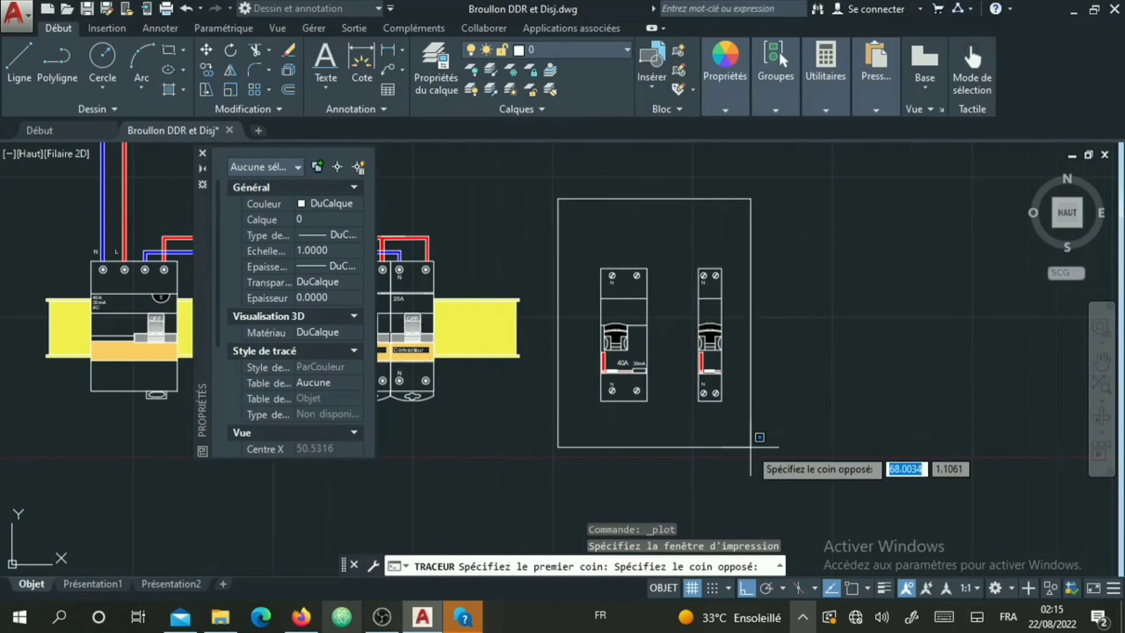
{"action": "scroll", "coordinate": [751, 446], "scroll_direction": "down", "scroll_amount": 2}
{"action": "left_click", "coordinate": [753, 466]}
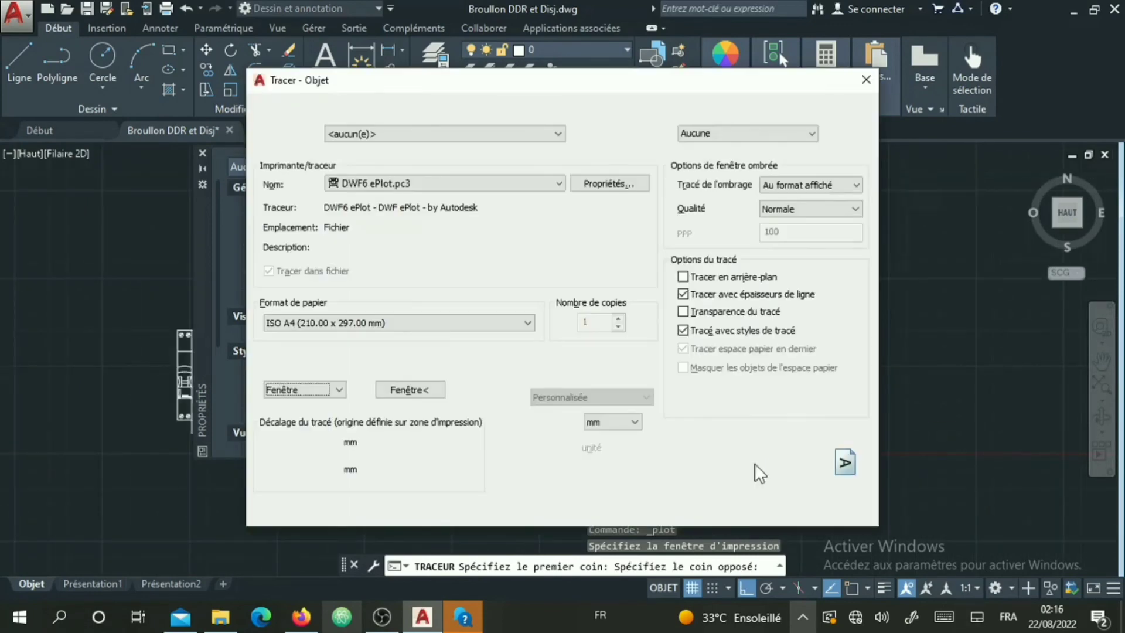
{"action": "left_click", "coordinate": [683, 460]}
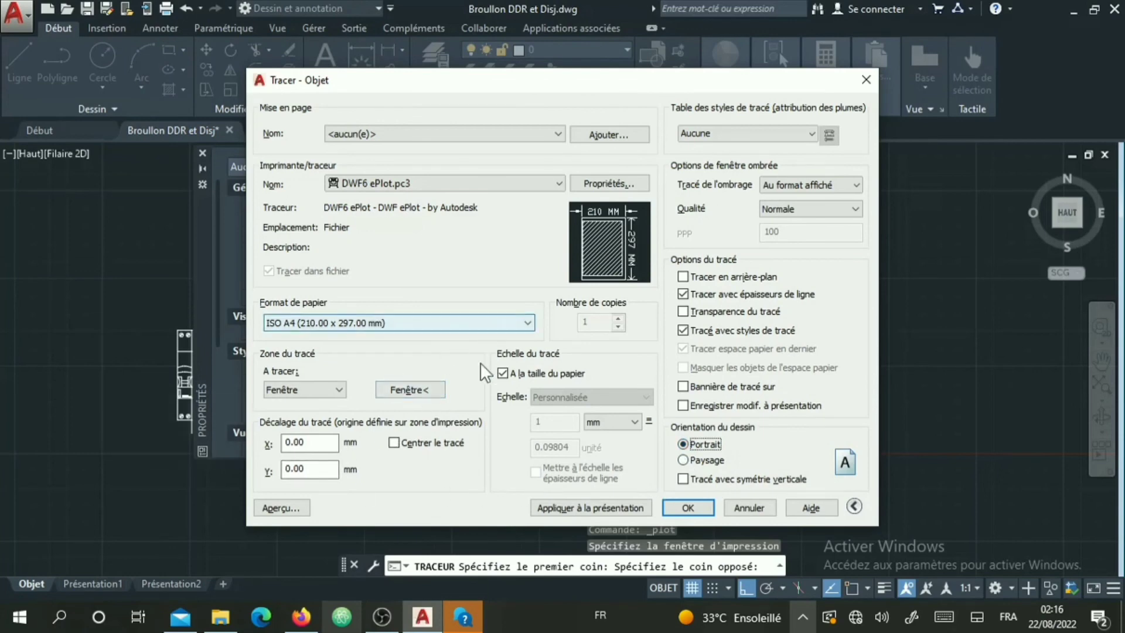
Step: Preview the A4 plot, zooming in and out, then close the preview and plot settings
{"action": "left_click", "coordinate": [299, 511]}
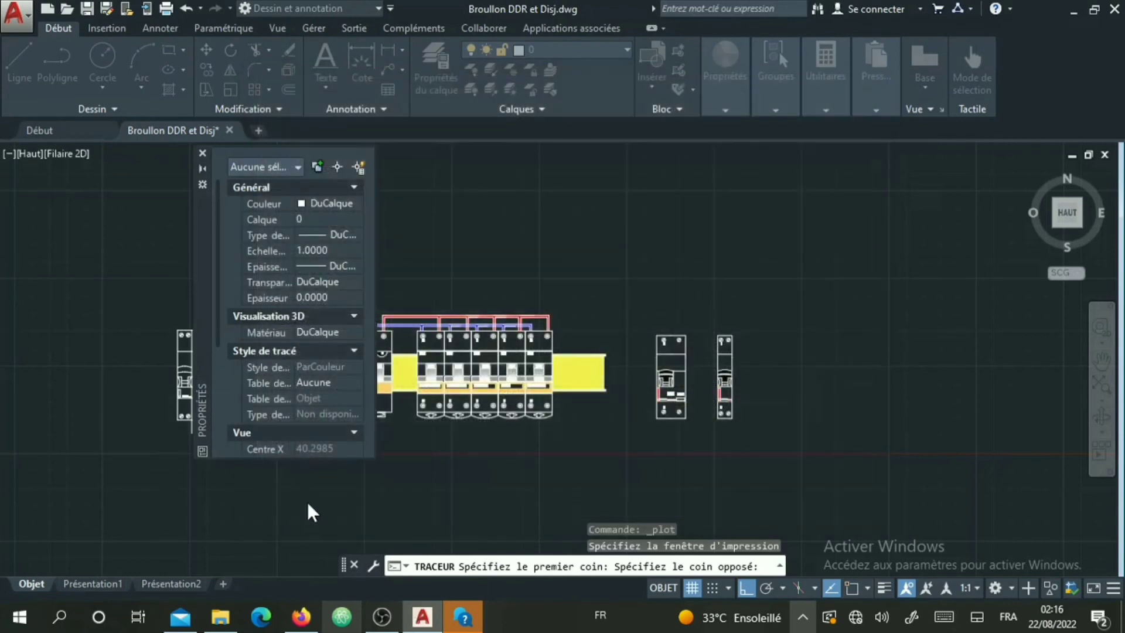
{"action": "scroll", "coordinate": [522, 326], "scroll_direction": "up", "scroll_amount": 2}
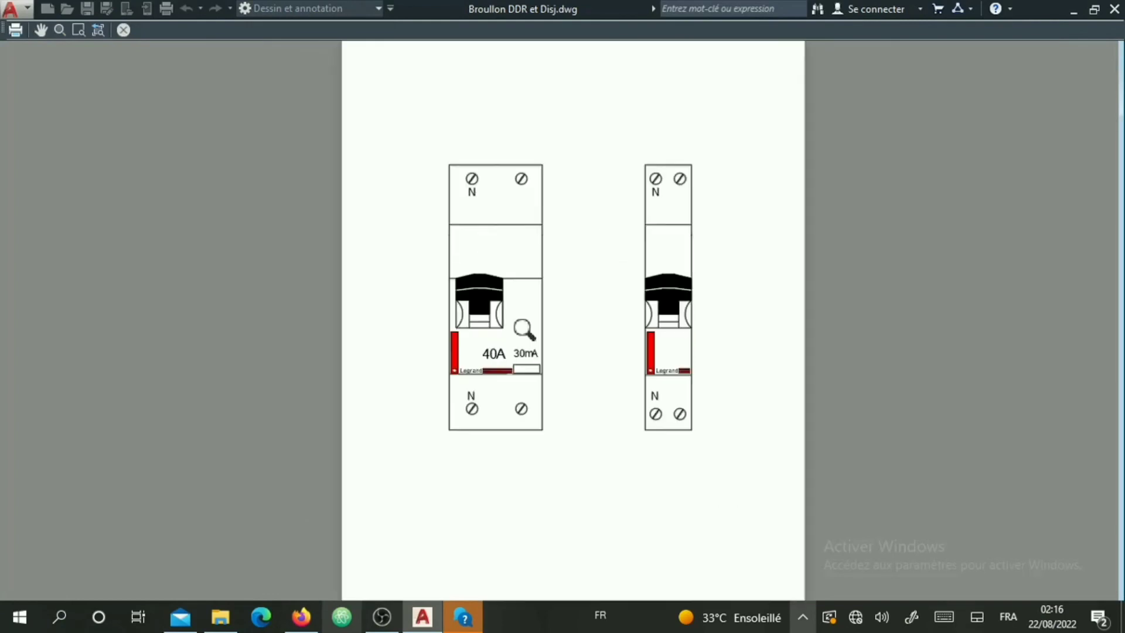
{"action": "scroll", "coordinate": [516, 328], "scroll_direction": "up", "scroll_amount": 2}
{"action": "scroll", "coordinate": [642, 315], "scroll_direction": "up", "scroll_amount": 2}
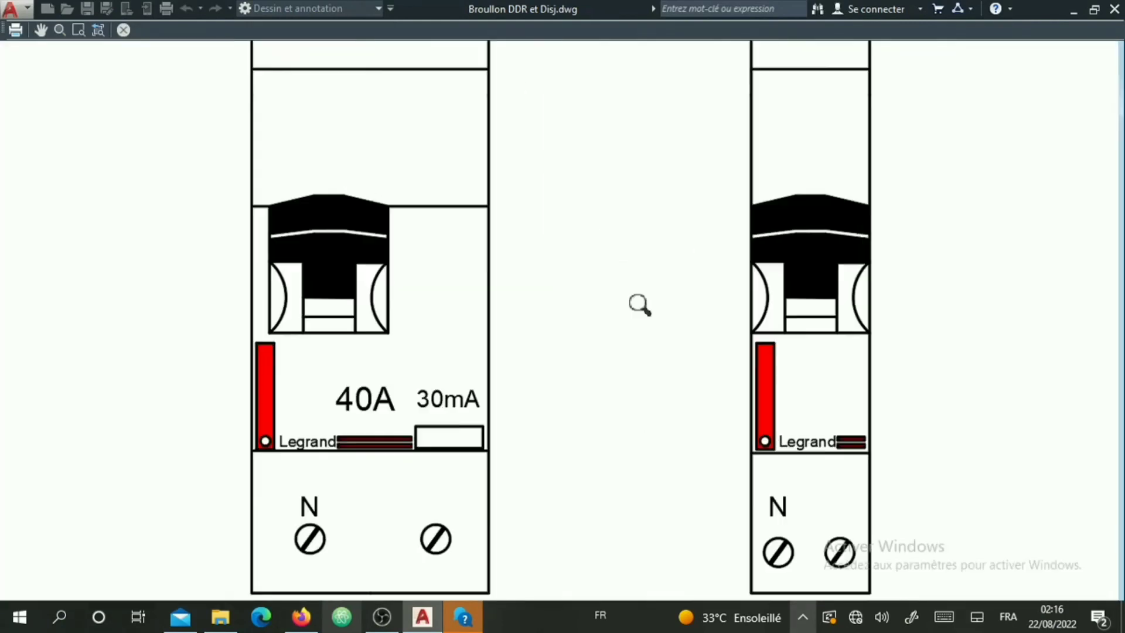
{"action": "scroll", "coordinate": [680, 405], "scroll_direction": "down", "scroll_amount": 2}
{"action": "scroll", "coordinate": [679, 403], "scroll_direction": "down", "scroll_amount": 2}
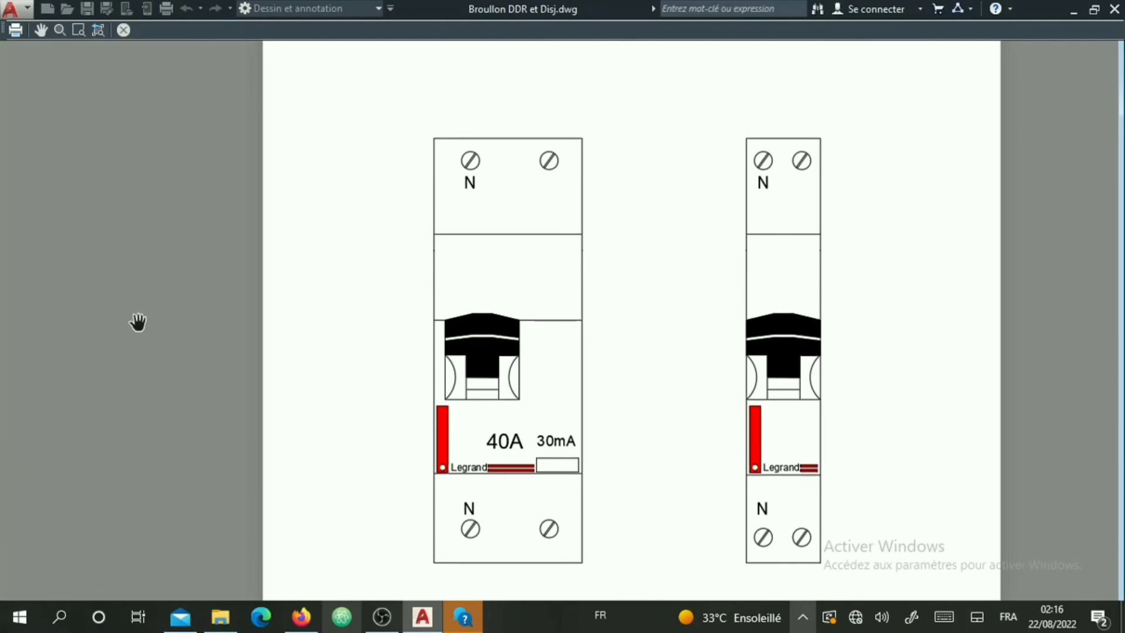
{"action": "key", "text": "Escape"}
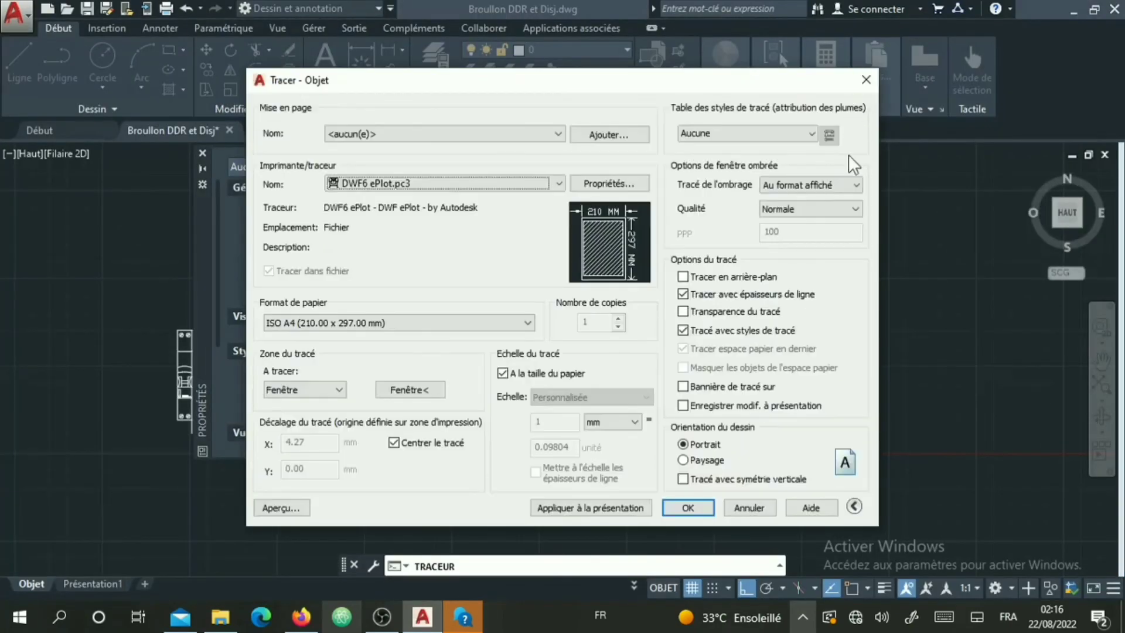
{"action": "key", "text": "Escape"}
Step: Pan the drawing down and left, accidentally selecting the panel's hatch fills
{"action": "scroll", "coordinate": [704, 347], "scroll_direction": "up", "scroll_amount": 2}
{"action": "scroll", "coordinate": [715, 339], "scroll_direction": "up", "scroll_amount": 1}
{"action": "left_click", "coordinate": [720, 345]}
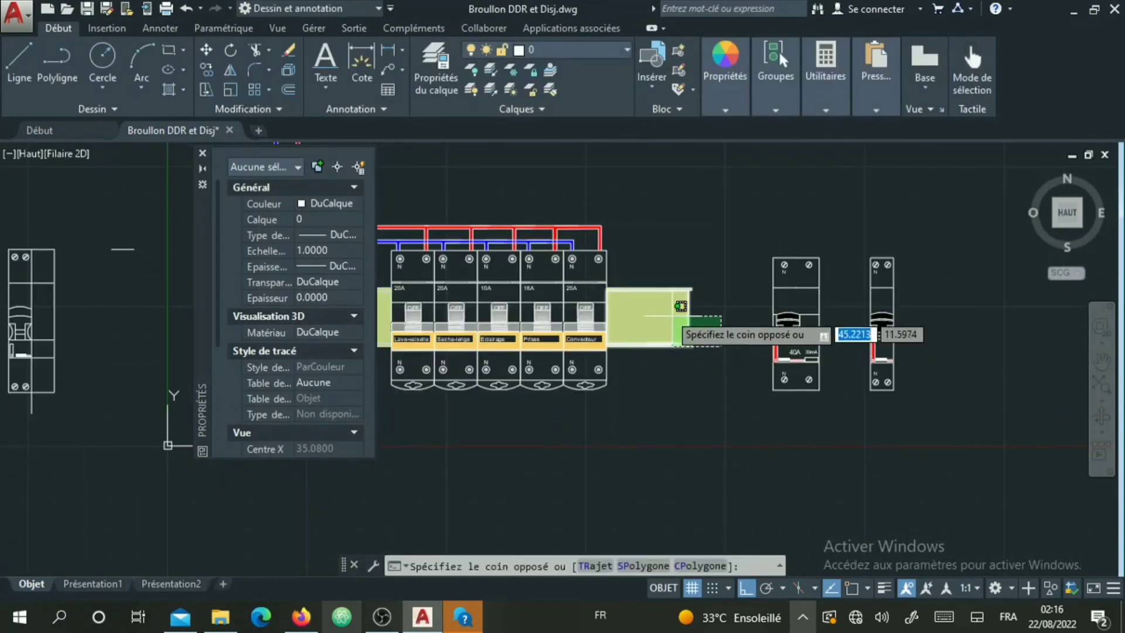
{"action": "left_click", "coordinate": [673, 316]}
{"action": "scroll", "coordinate": [627, 252], "scroll_direction": "down", "scroll_amount": 3}
{"action": "scroll", "coordinate": [878, 340], "scroll_direction": "down", "scroll_amount": 1}
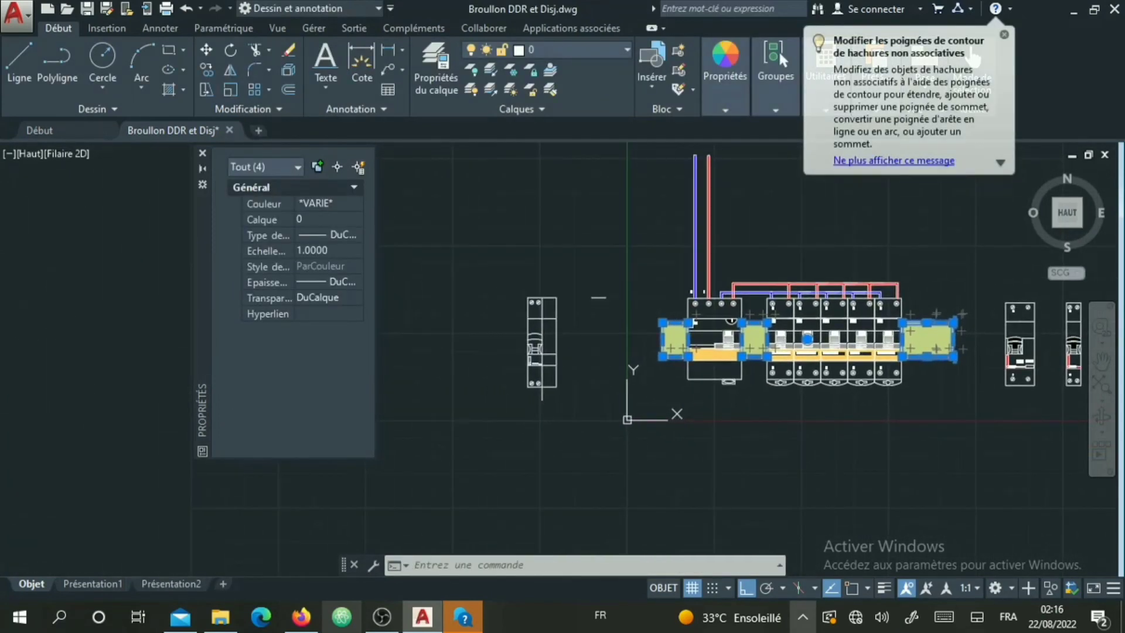
{"action": "middle_click_drag", "start_coordinate": [772, 427], "coordinate": [736, 464]}
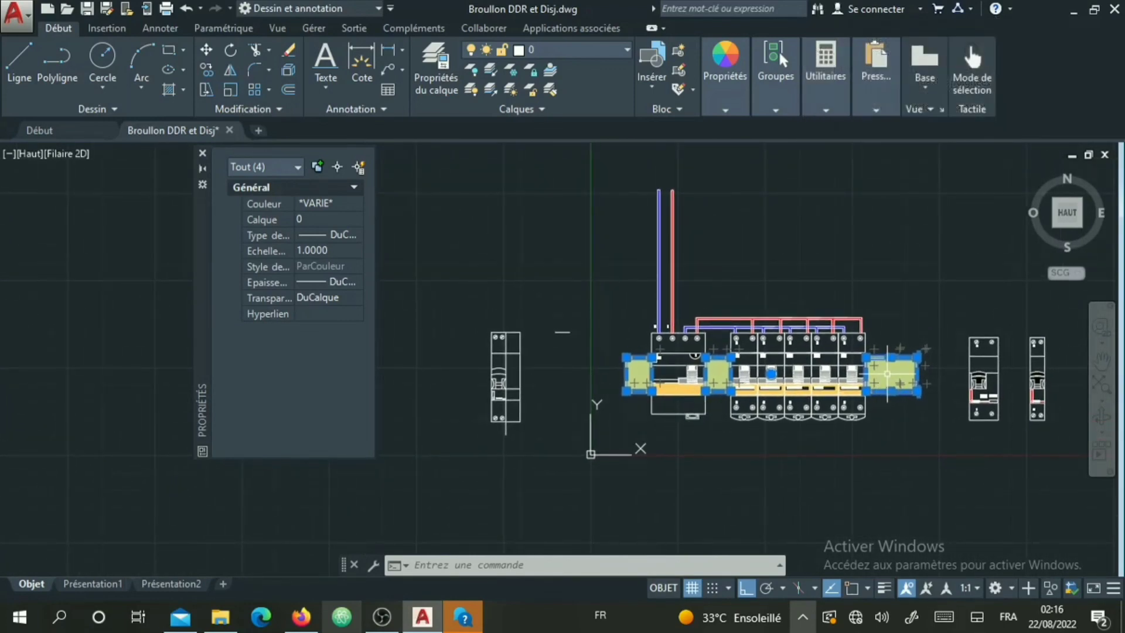
{"action": "middle_click_drag", "start_coordinate": [967, 436], "coordinate": [944, 435]}
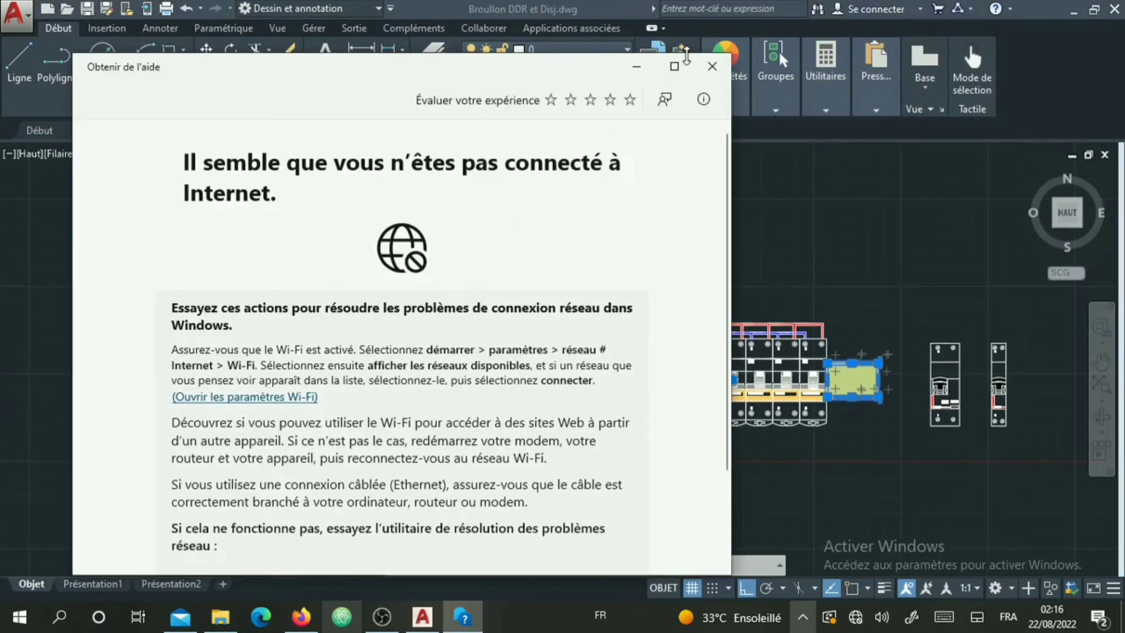
Step: Close the help window, cancel the selection and frame both breaker modules
{"action": "left_click", "coordinate": [712, 66]}
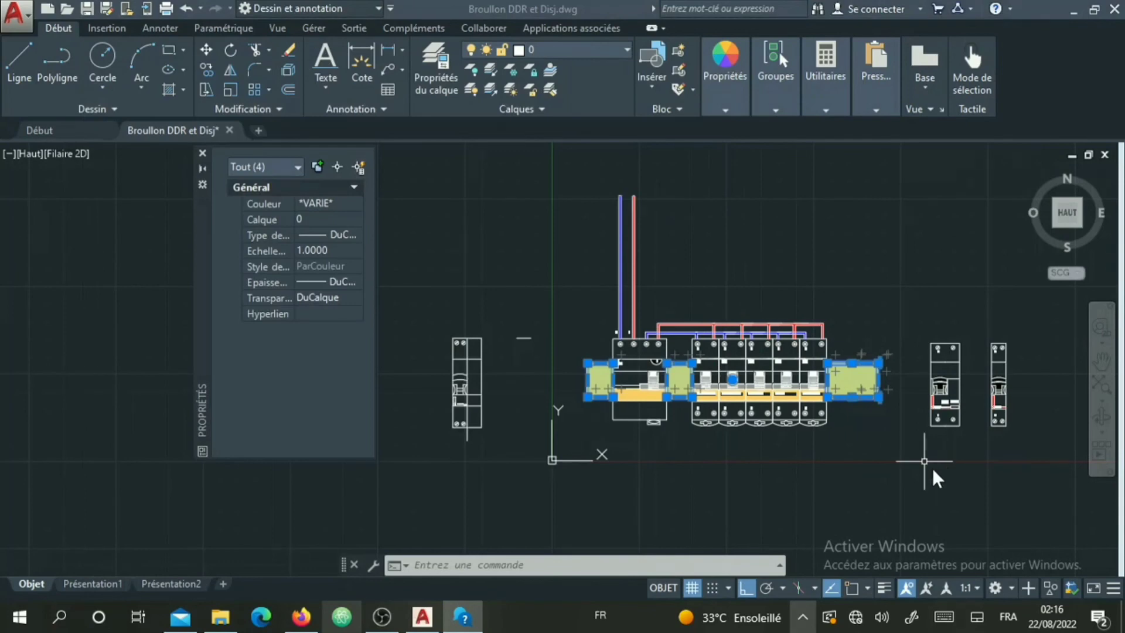
{"action": "scroll", "coordinate": [840, 466], "scroll_direction": "up", "scroll_amount": 1}
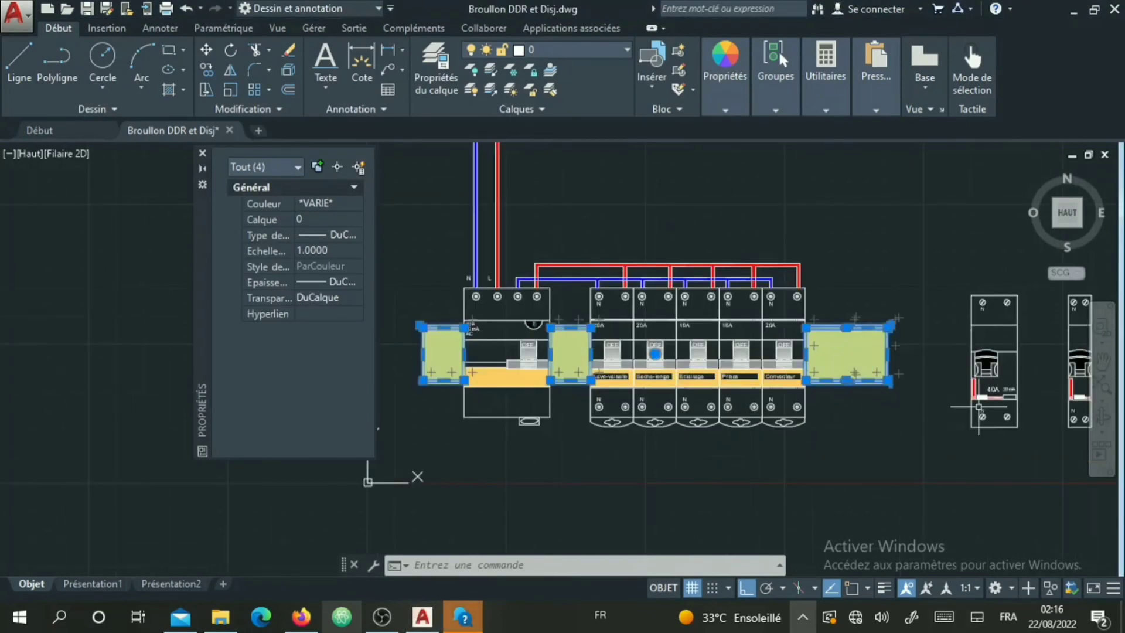
{"action": "scroll", "coordinate": [849, 445], "scroll_direction": "up", "scroll_amount": 1}
{"action": "scroll", "coordinate": [859, 425], "scroll_direction": "up", "scroll_amount": 1}
{"action": "left_click", "coordinate": [868, 403]}
{"action": "key", "text": "Escape"}
{"action": "scroll", "coordinate": [869, 403], "scroll_direction": "up", "scroll_amount": 4}
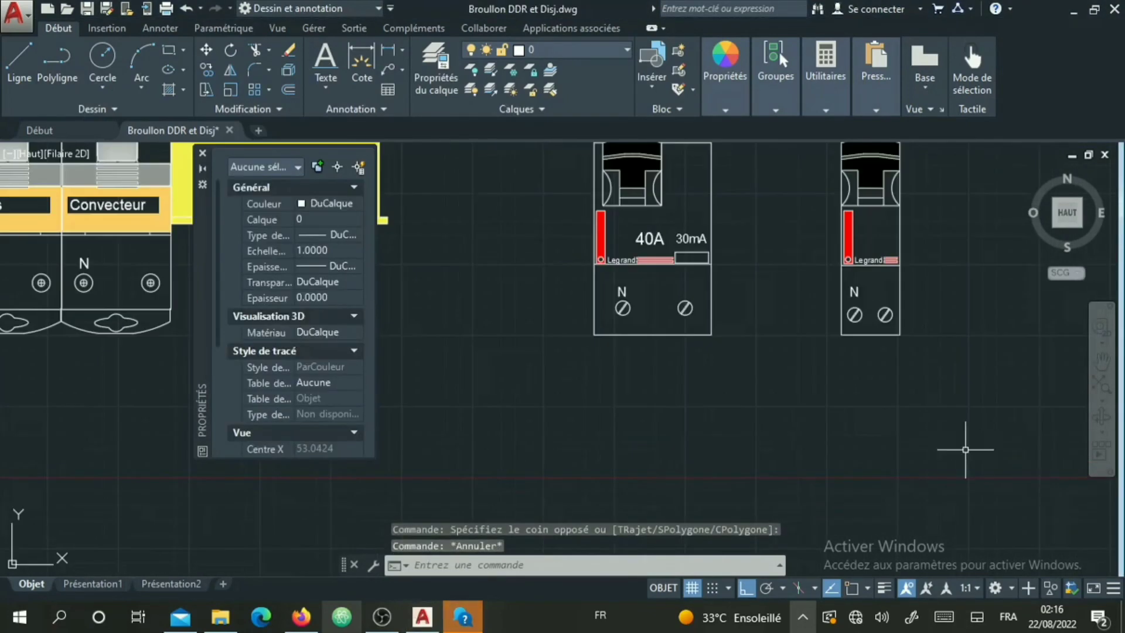
{"action": "middle_click_drag", "start_coordinate": [869, 400], "coordinate": [858, 546]}
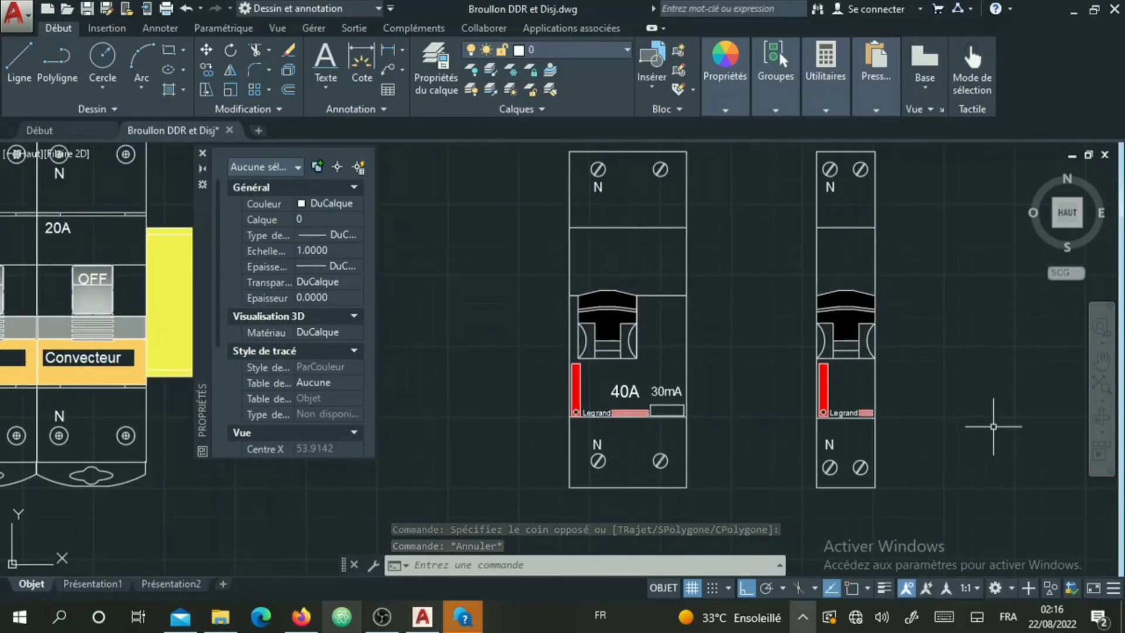
{"action": "mouse_move", "coordinate": [735, 393]}
{"action": "middle_mouse_down"}
{"action": "mouse_move", "coordinate": [688, 410]}
{"action": "mouse_move", "coordinate": [631, 405]}
{"action": "mouse_move", "coordinate": [781, 402]}
{"action": "mouse_move", "coordinate": [745, 381]}
{"action": "middle_mouse_up"}
Step: Move the differential and small breaker modules together to a new location
{"action": "left_click", "coordinate": [913, 477]}
{"action": "scroll", "coordinate": [914, 478], "scroll_direction": "down", "scroll_amount": 3}
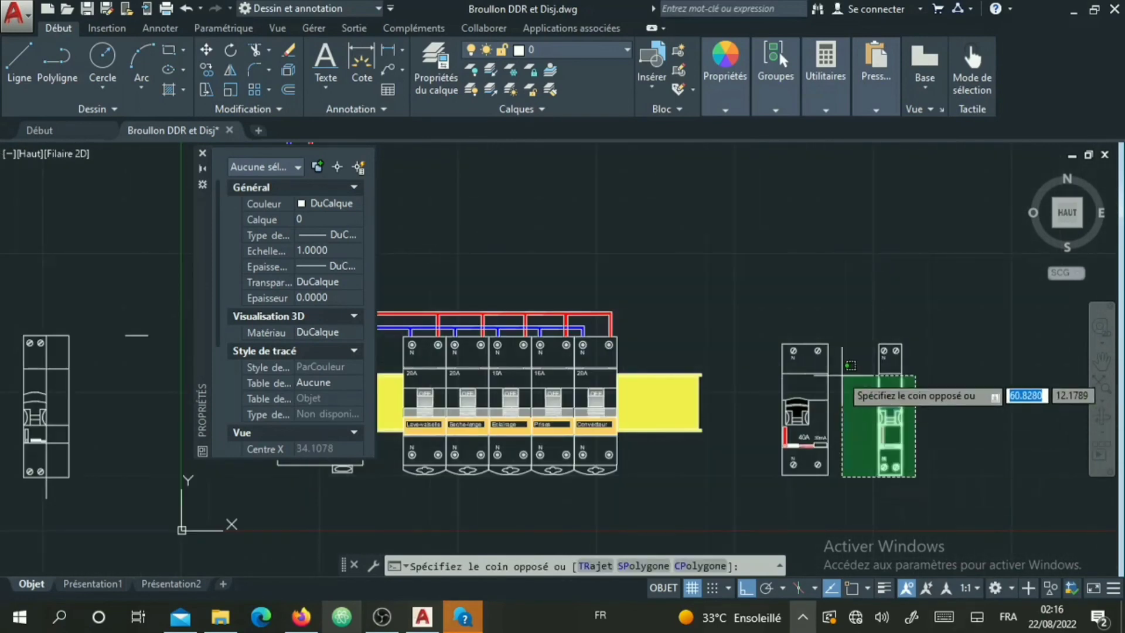
{"action": "left_click", "coordinate": [729, 313]}
{"action": "right_click", "coordinate": [842, 400]}
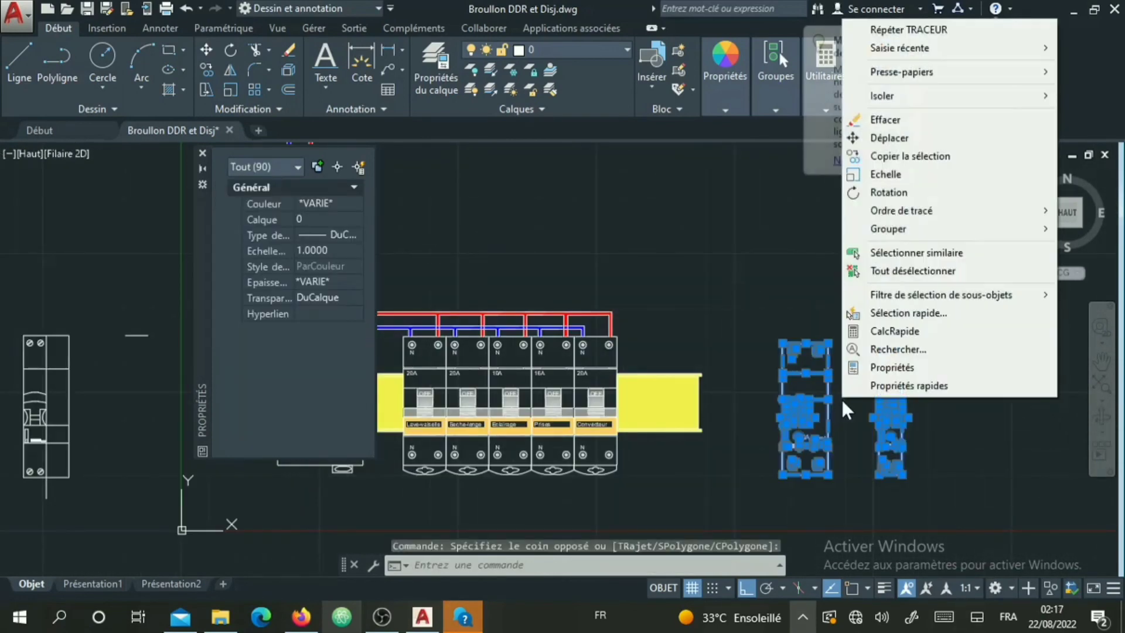
{"action": "left_click", "coordinate": [883, 137]}
{"action": "scroll", "coordinate": [885, 433], "scroll_direction": "down", "scroll_amount": 3}
{"action": "left_click", "coordinate": [885, 436]}
{"action": "middle_click_drag", "start_coordinate": [913, 422], "coordinate": [779, 410]}
{"action": "left_click", "coordinate": [755, 363]}
{"action": "scroll", "coordinate": [788, 404], "scroll_direction": "up", "scroll_amount": 4}
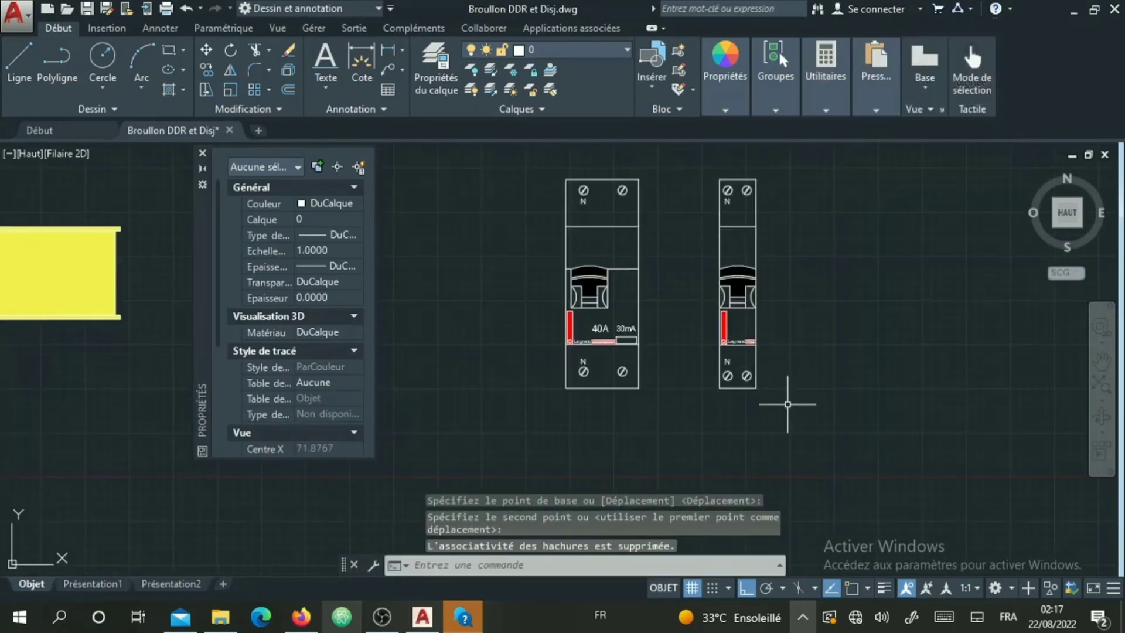
Step: Copy the small breaker module into a row of copies to its right
{"action": "left_click", "coordinate": [800, 404]}
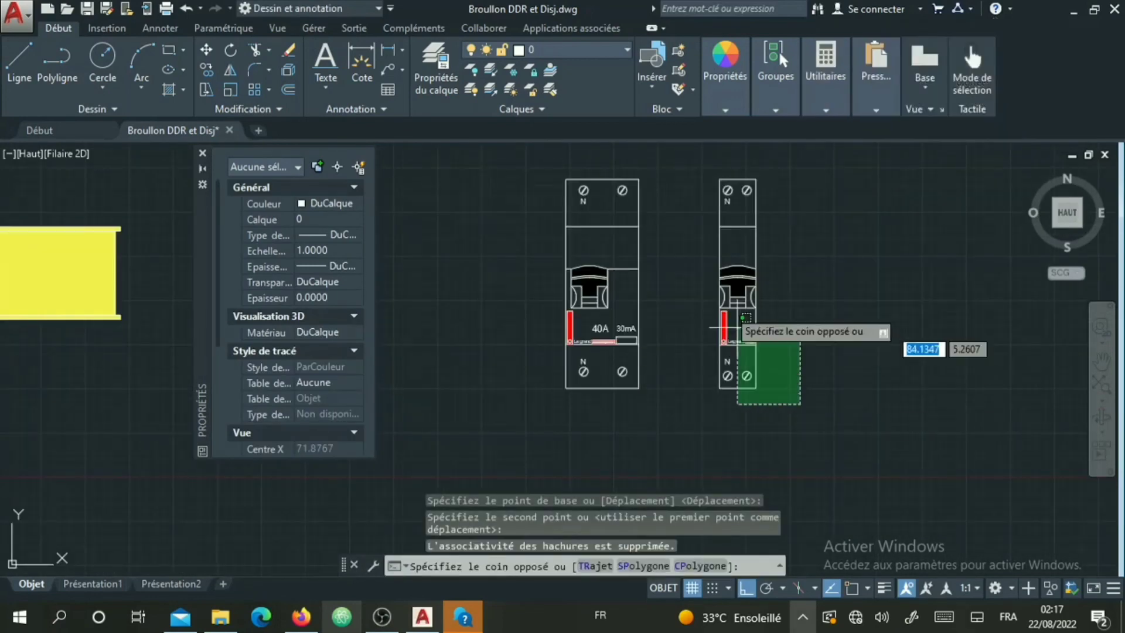
{"action": "left_click", "coordinate": [702, 157]}
{"action": "right_click", "coordinate": [702, 161]}
{"action": "left_click", "coordinate": [724, 294]}
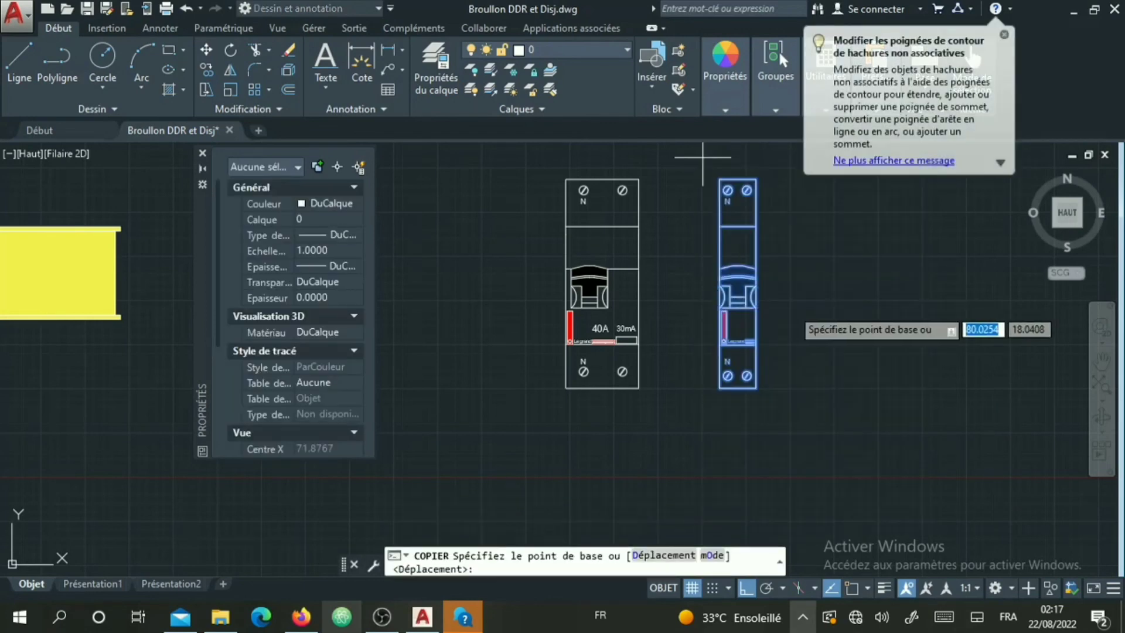
{"action": "left_click", "coordinate": [792, 311]}
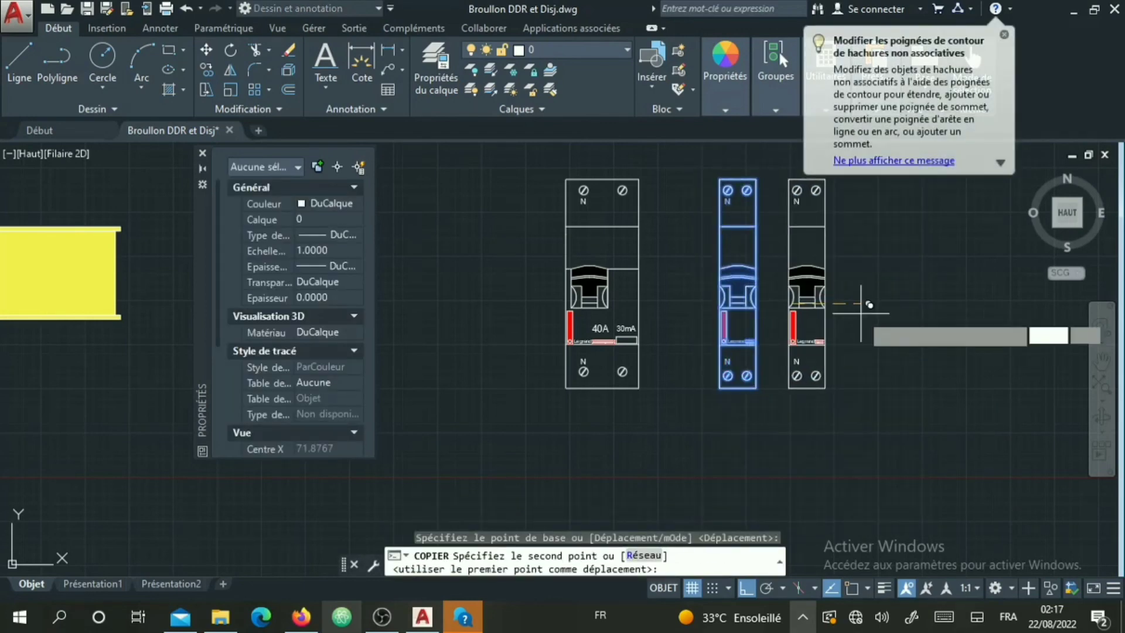
{"action": "left_click", "coordinate": [866, 305]}
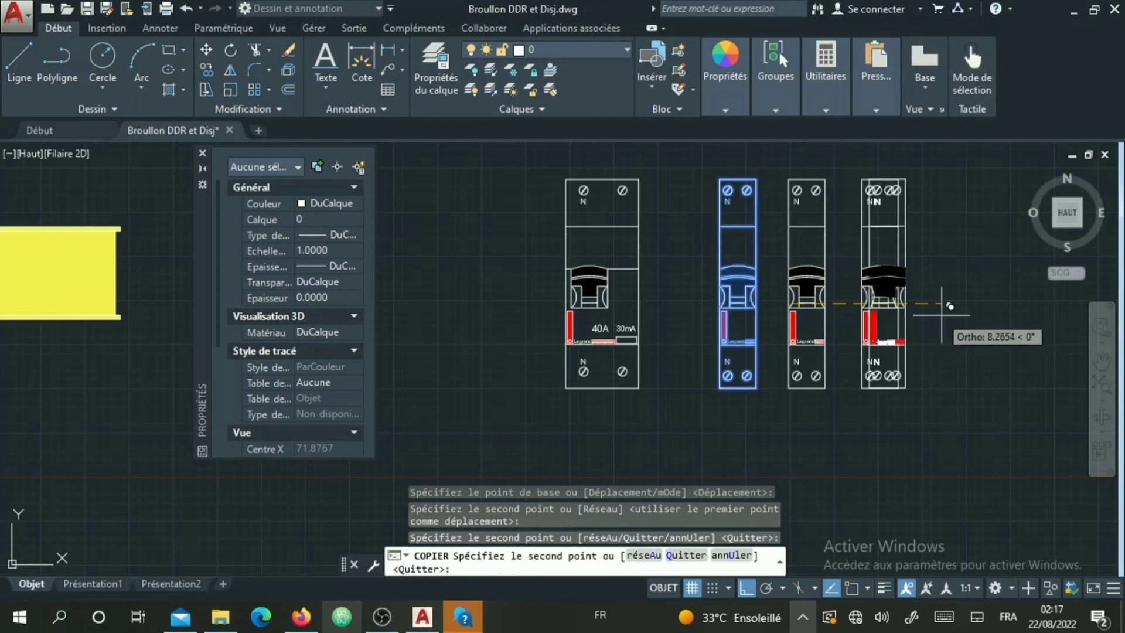
{"action": "left_click", "coordinate": [935, 305]}
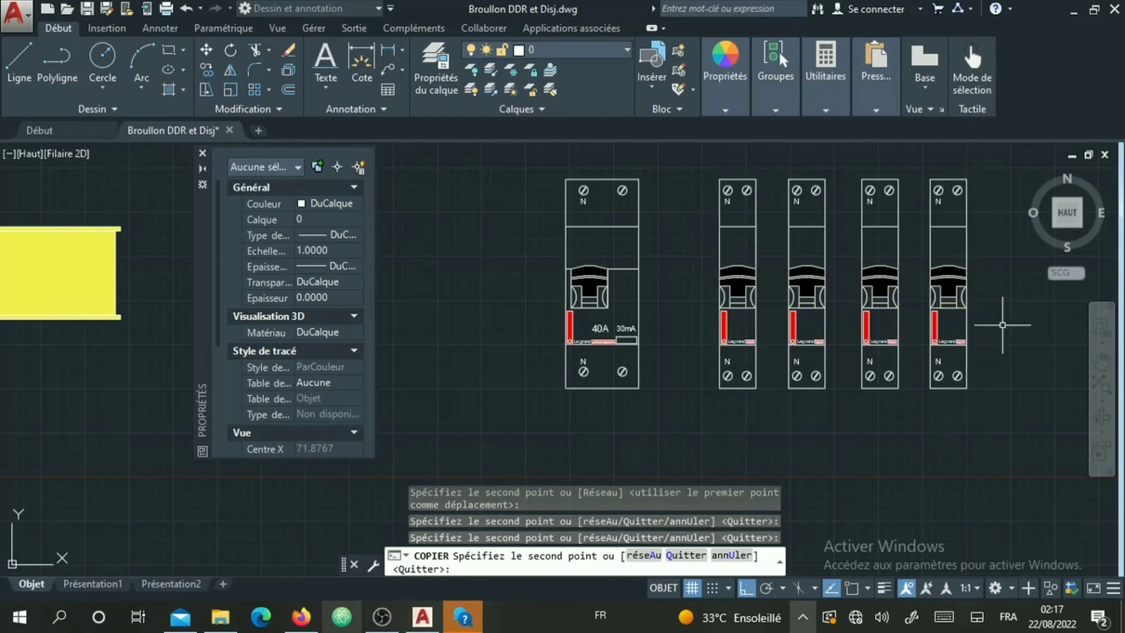
{"action": "key", "text": "Escape"}
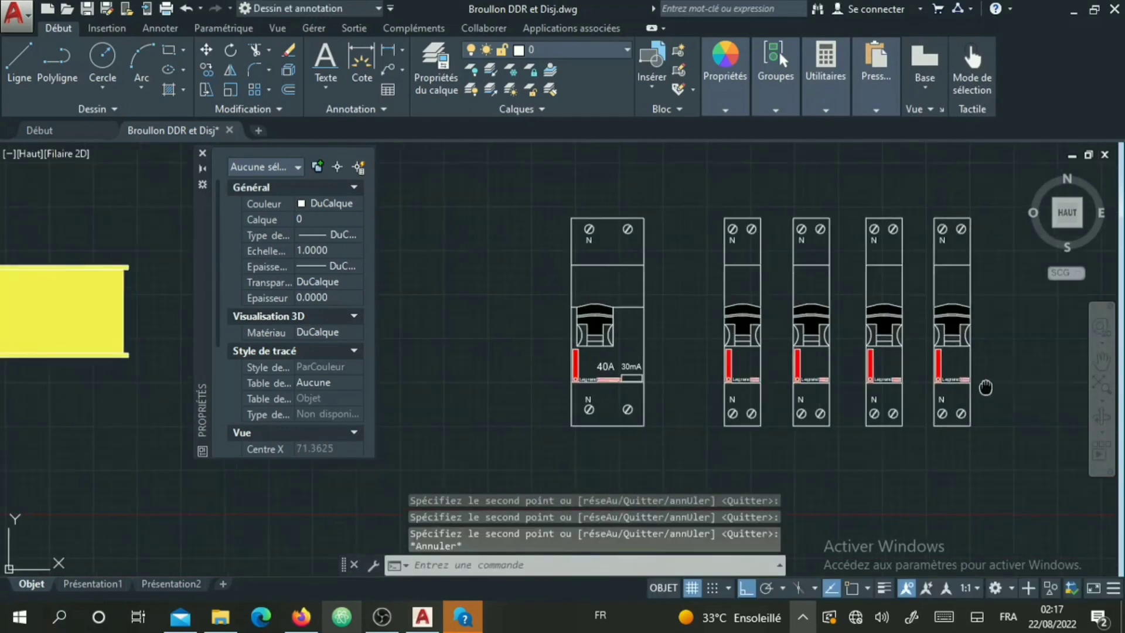